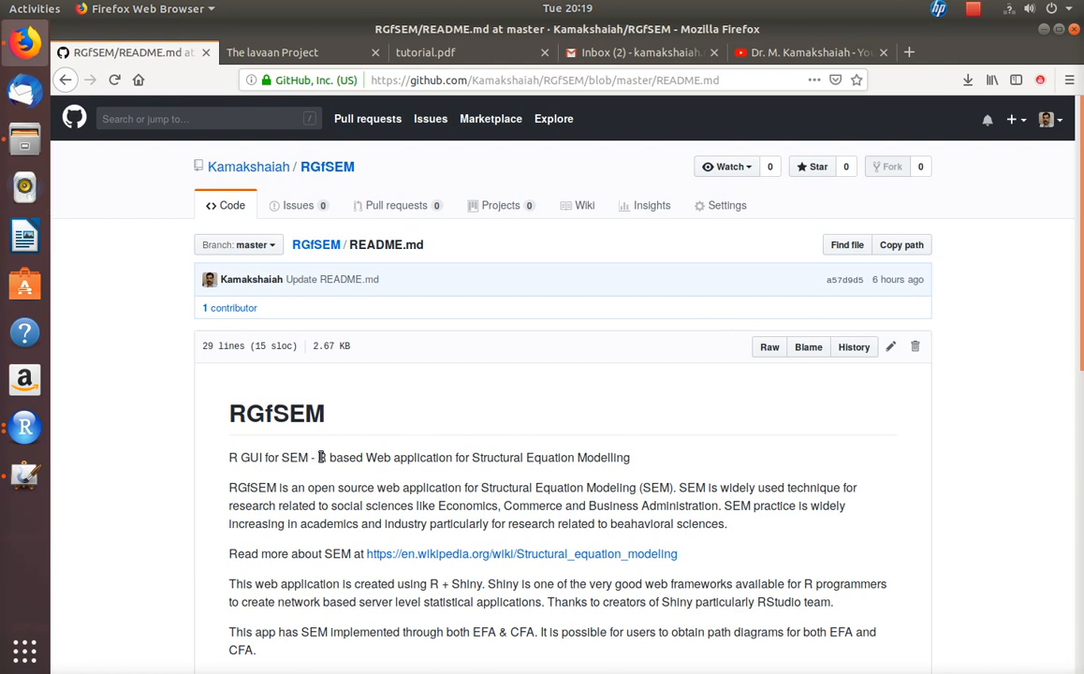
Step: Review the README's opening line describing RGfSEM as an R based Web application, highlighting the key phrases
{"action": "left_click_drag", "start_coordinate": [319, 458], "coordinate": [378, 459]}
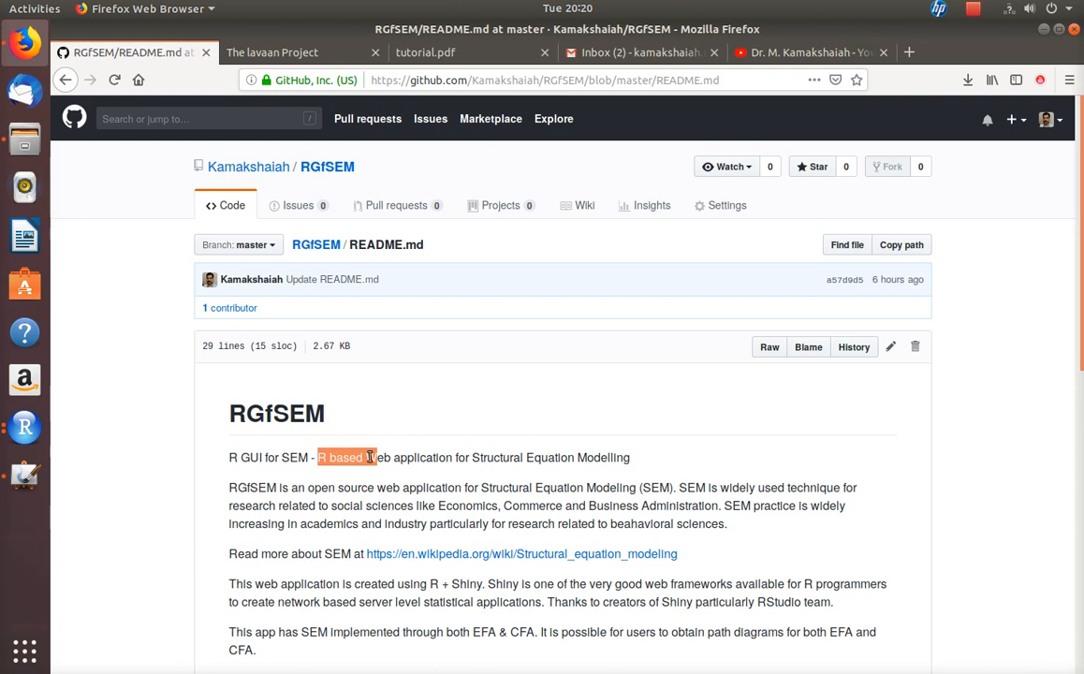
{"action": "left_click", "coordinate": [393, 456]}
{"action": "left_click_drag", "start_coordinate": [364, 457], "coordinate": [455, 458]}
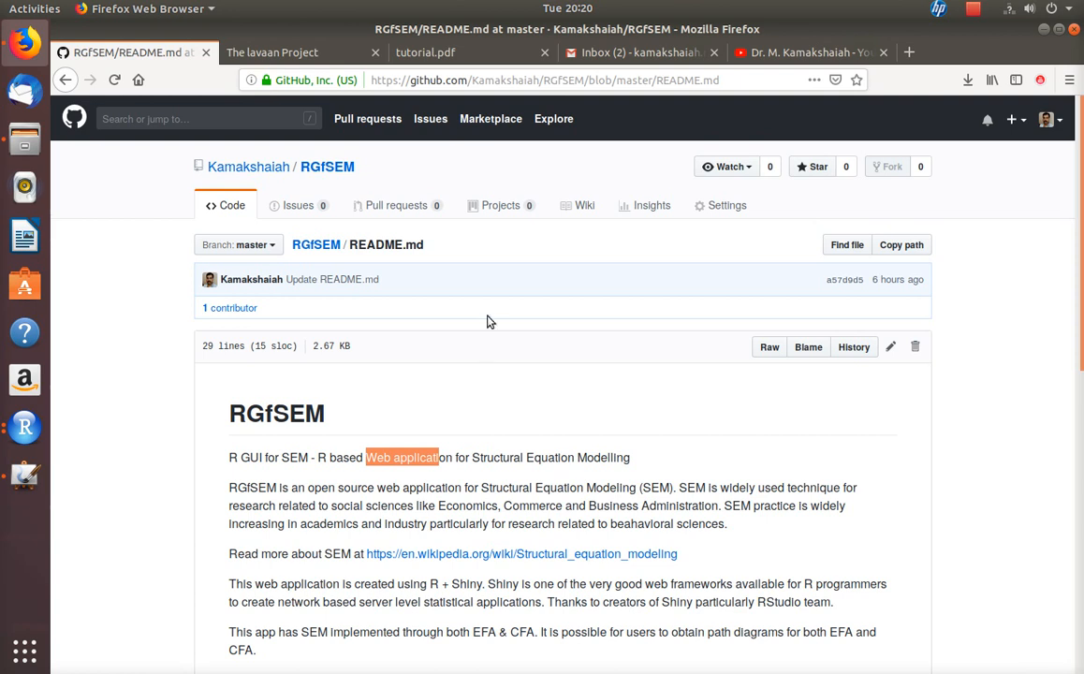
Step: Examine the lavaan Project tutorial page on multiple groups, including its latent variable analysis subtitle and example output
{"action": "left_click", "coordinate": [264, 49]}
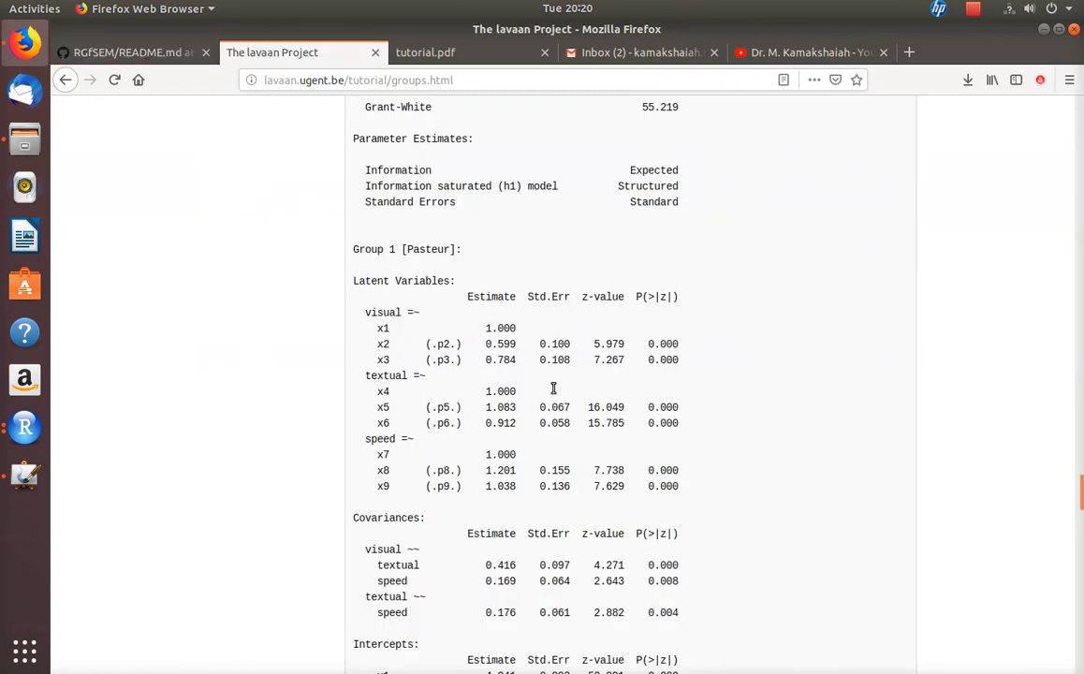
{"action": "scroll", "coordinate": [1081, 333], "scroll_direction": "down", "scroll_amount": 5}
{"action": "scroll", "coordinate": [1081, 333], "scroll_direction": "up", "scroll_amount": 10}
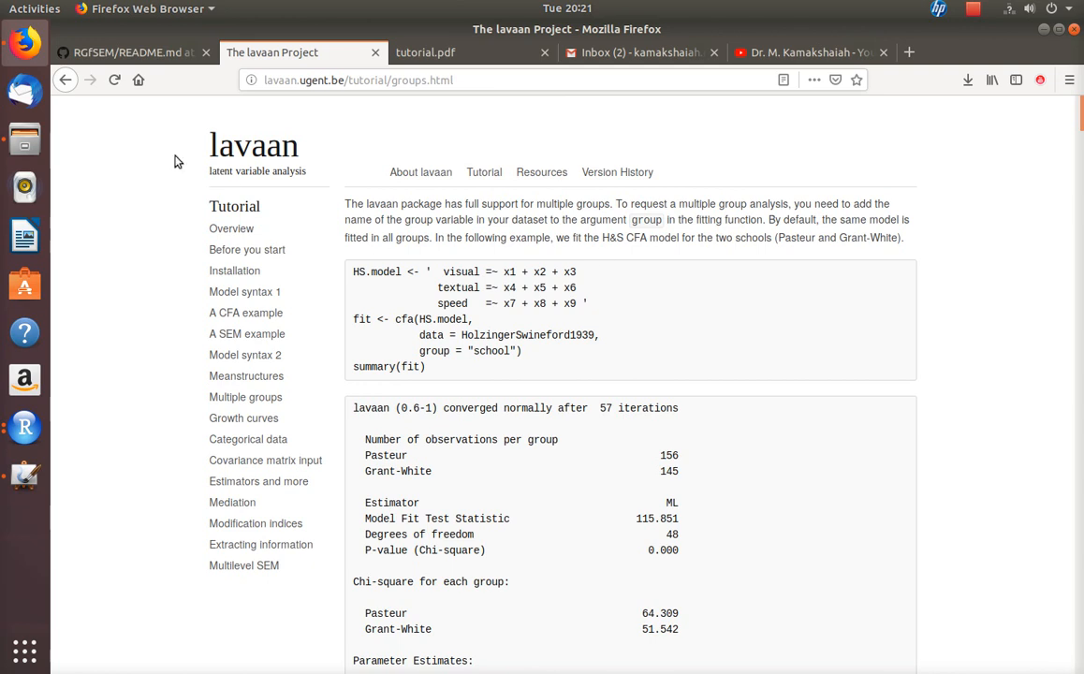
{"action": "left_click_drag", "start_coordinate": [210, 171], "coordinate": [306, 175]}
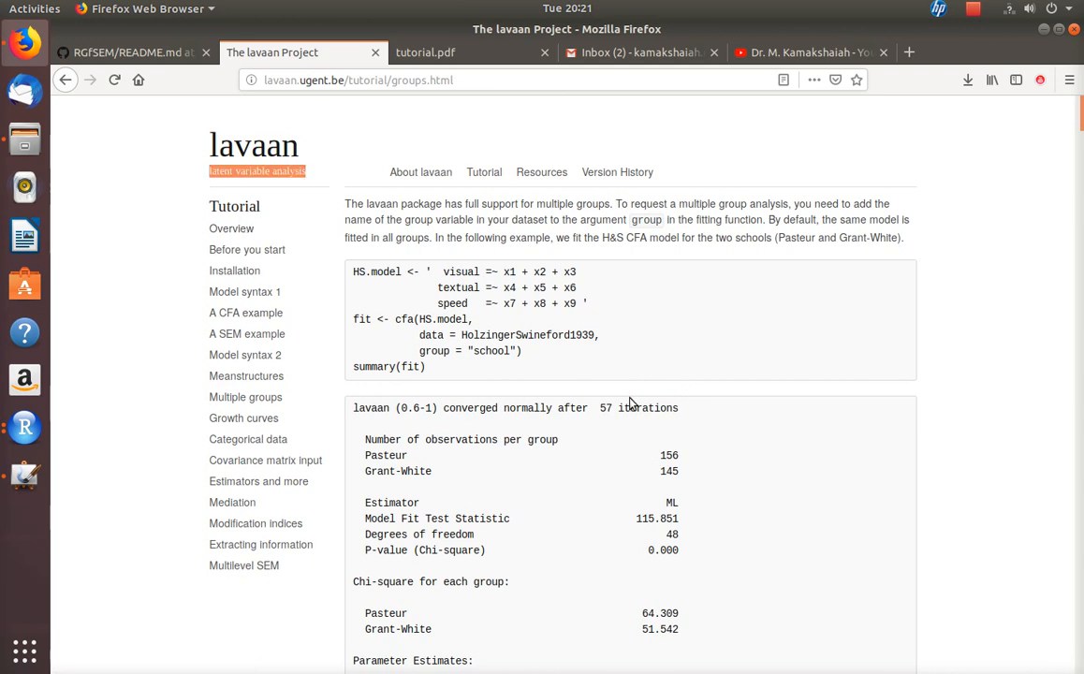
{"action": "scroll", "coordinate": [564, 363], "scroll_direction": "down", "scroll_amount": 3}
{"action": "scroll", "coordinate": [563, 363], "scroll_direction": "up", "scroll_amount": 3}
{"action": "scroll", "coordinate": [534, 384], "scroll_direction": "down", "scroll_amount": 4}
{"action": "scroll", "coordinate": [535, 384], "scroll_direction": "up", "scroll_amount": 4}
Step: Close the Shiny app window that is still running and bring up the RStudio main window
{"action": "left_click", "coordinate": [125, 54]}
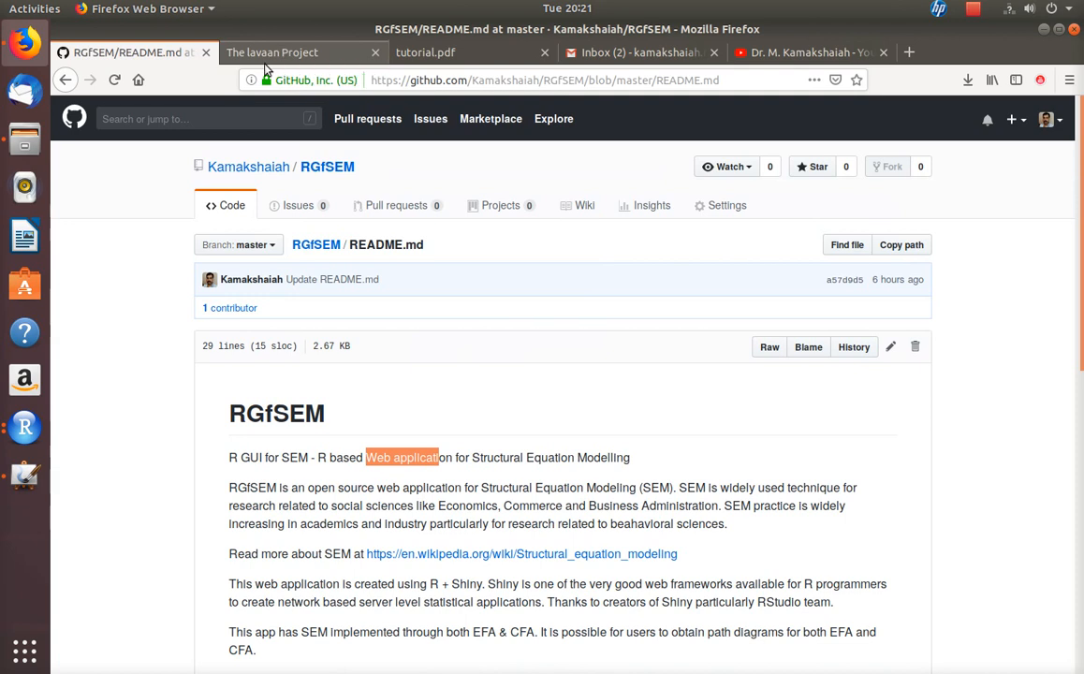
{"action": "left_click", "coordinate": [38, 426]}
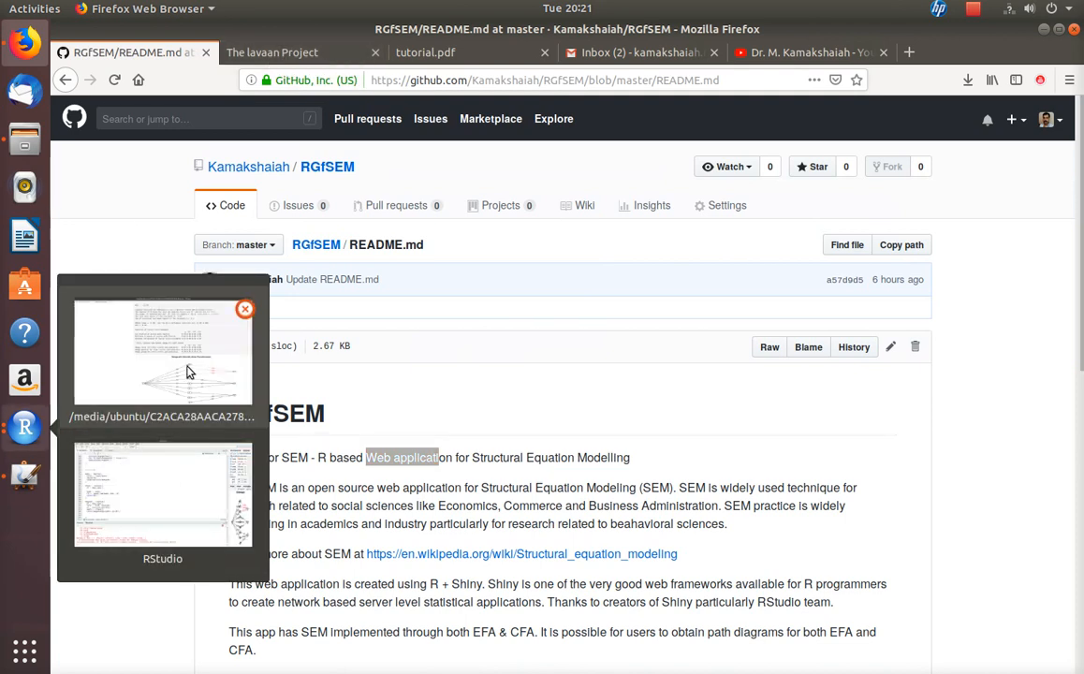
{"action": "left_click", "coordinate": [188, 333]}
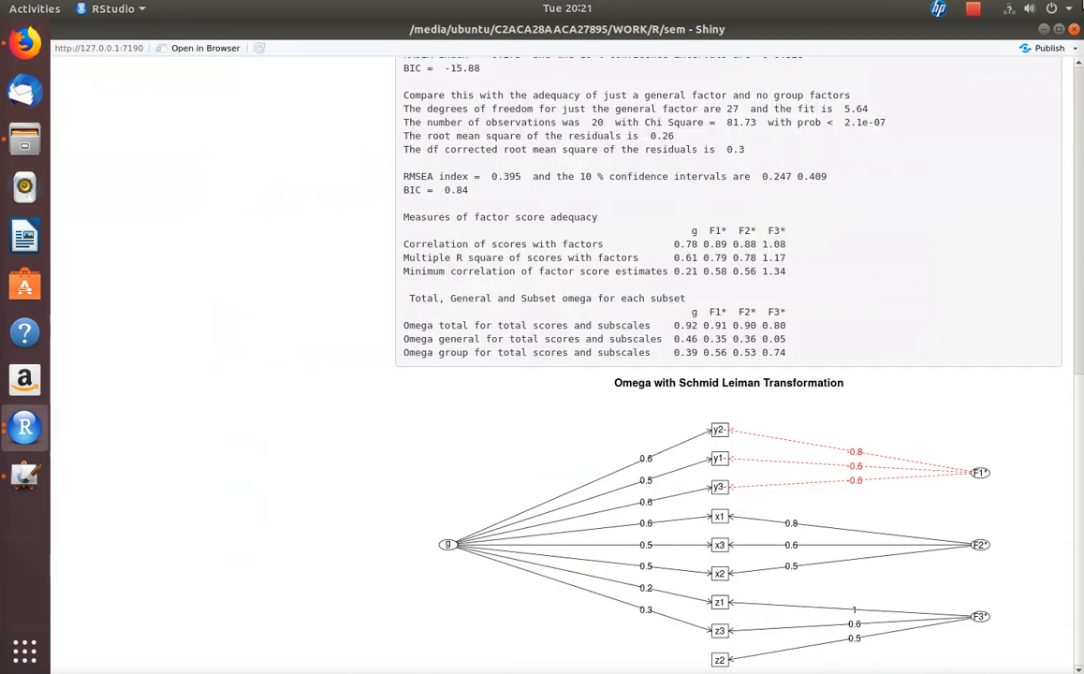
{"action": "left_click", "coordinate": [1074, 30]}
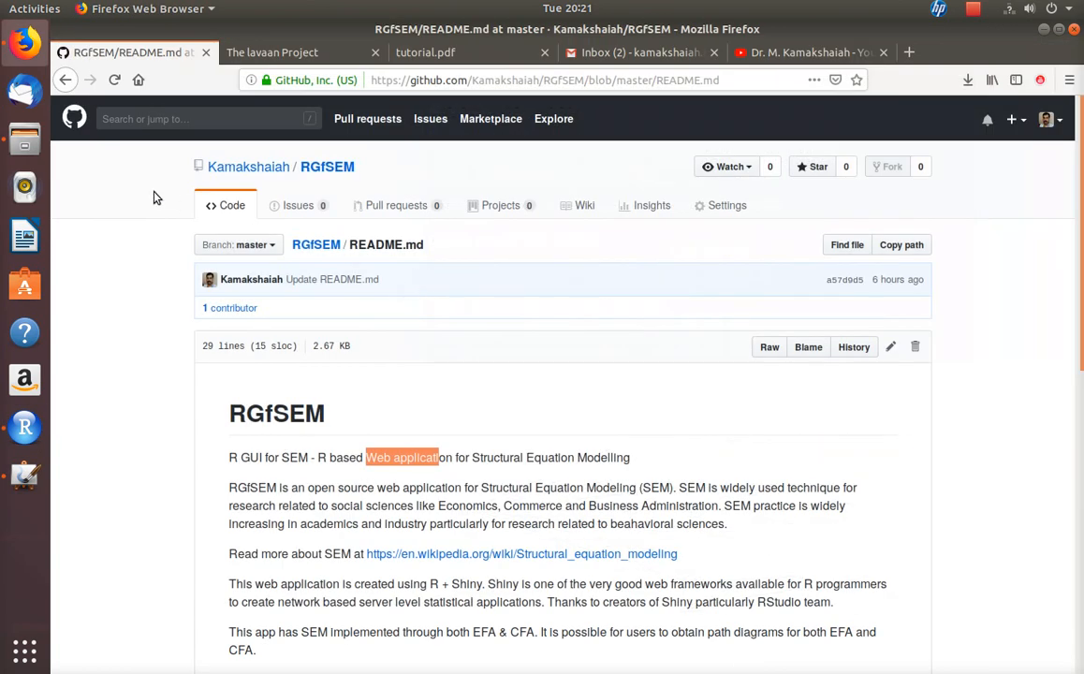
{"action": "left_click", "coordinate": [9, 428]}
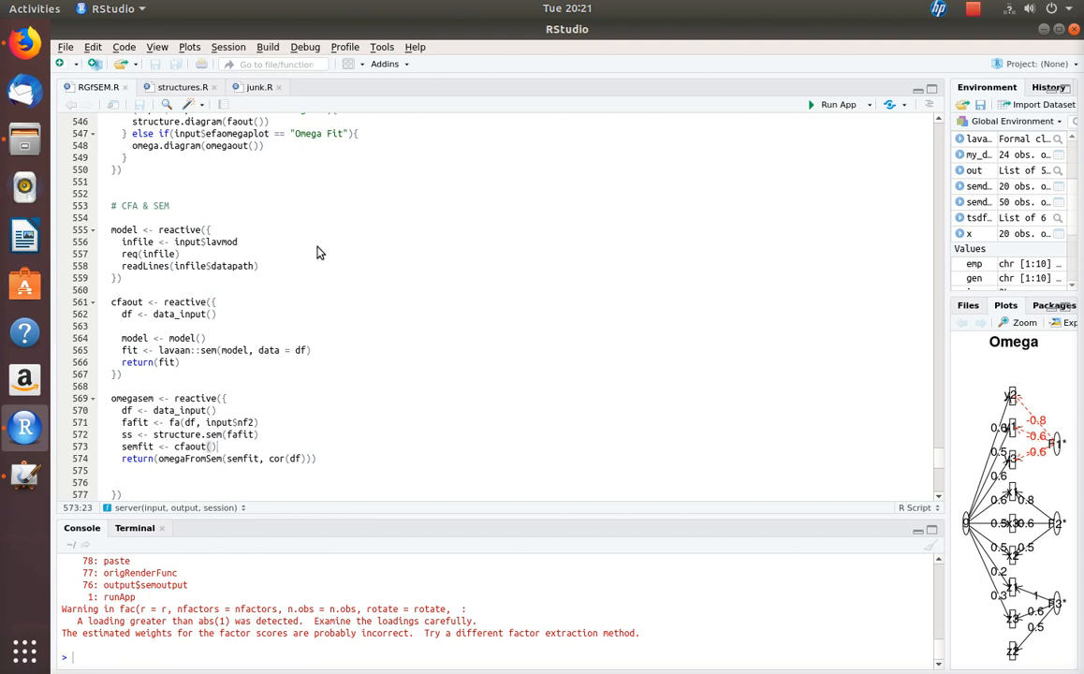
Step: View the RGfSEM repository's main page on GitHub with its clone and ZIP download options, and return to RStudio
{"action": "key", "text": "alt+Tab"}
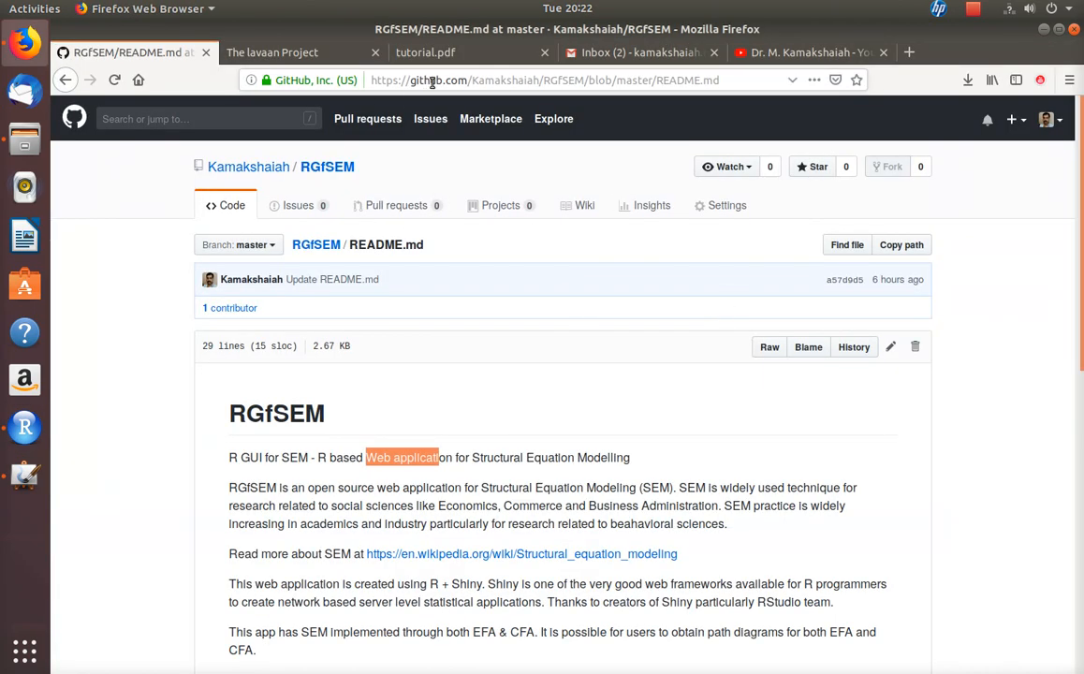
{"action": "left_click", "coordinate": [317, 243]}
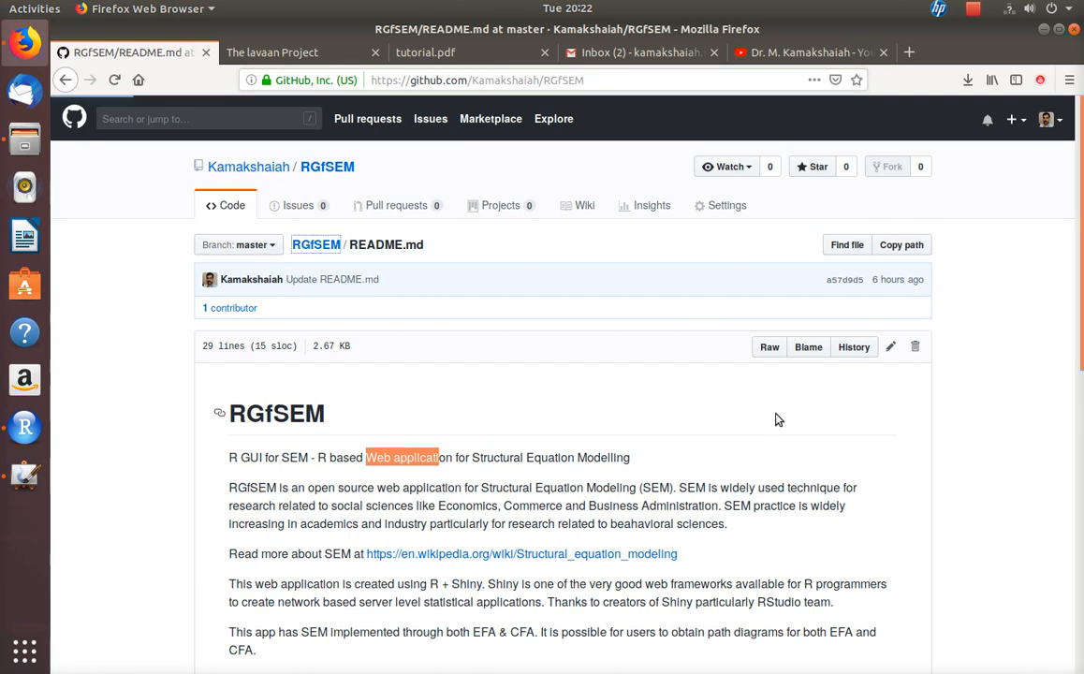
{"action": "left_click", "coordinate": [889, 347]}
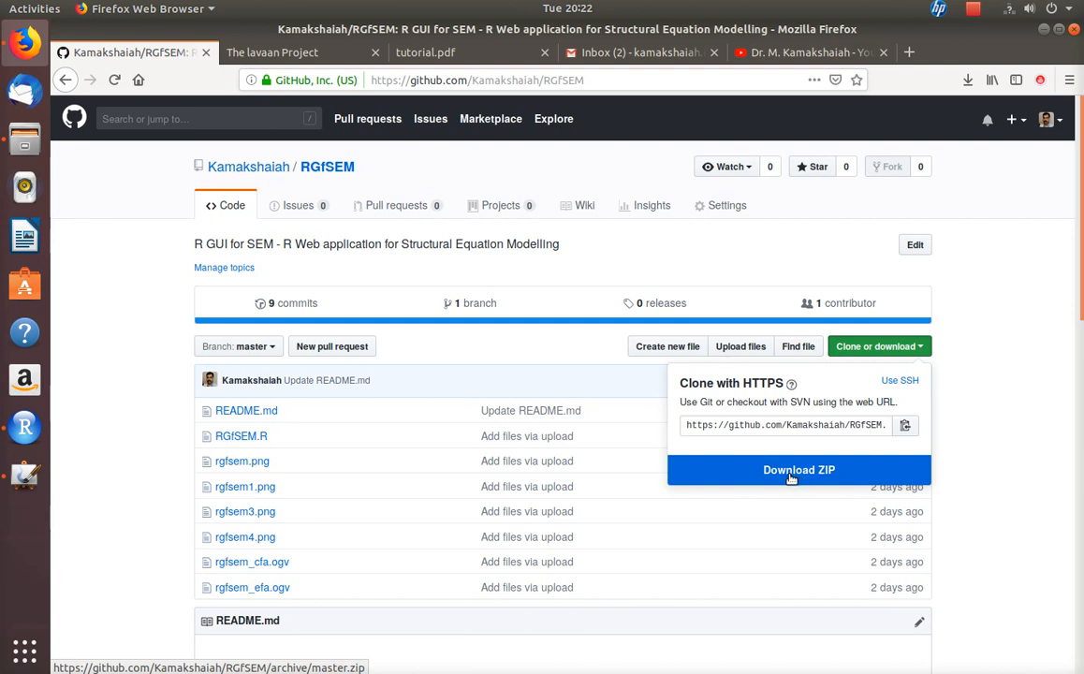
{"action": "left_click", "coordinate": [272, 52]}
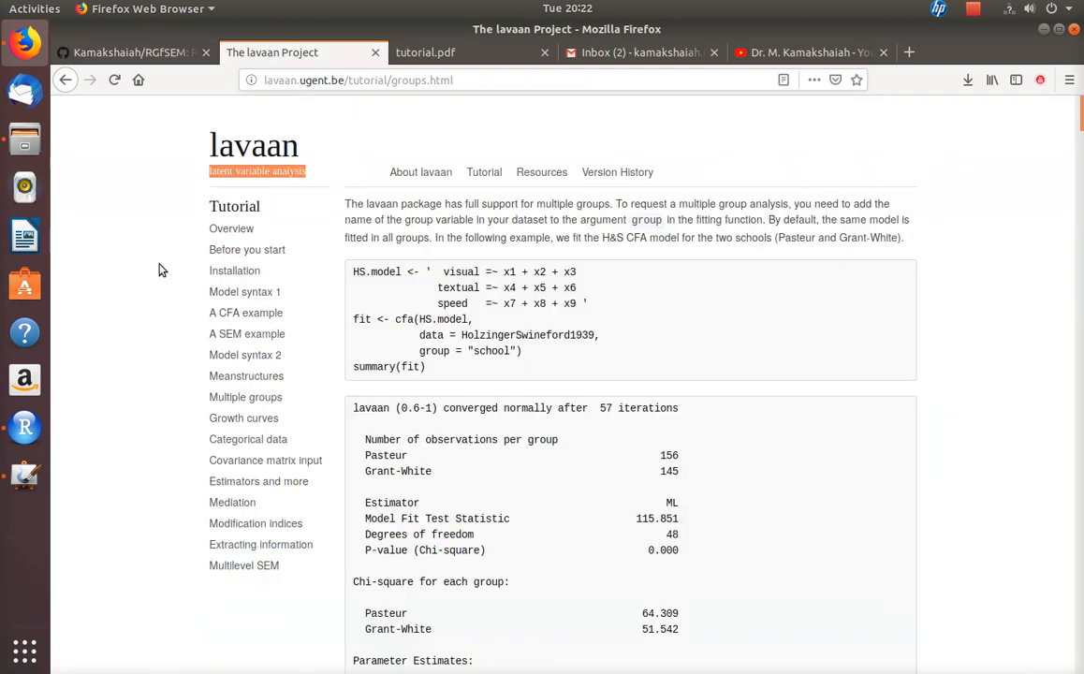
{"action": "left_click", "coordinate": [24, 426]}
{"action": "left_click", "coordinate": [62, 47]}
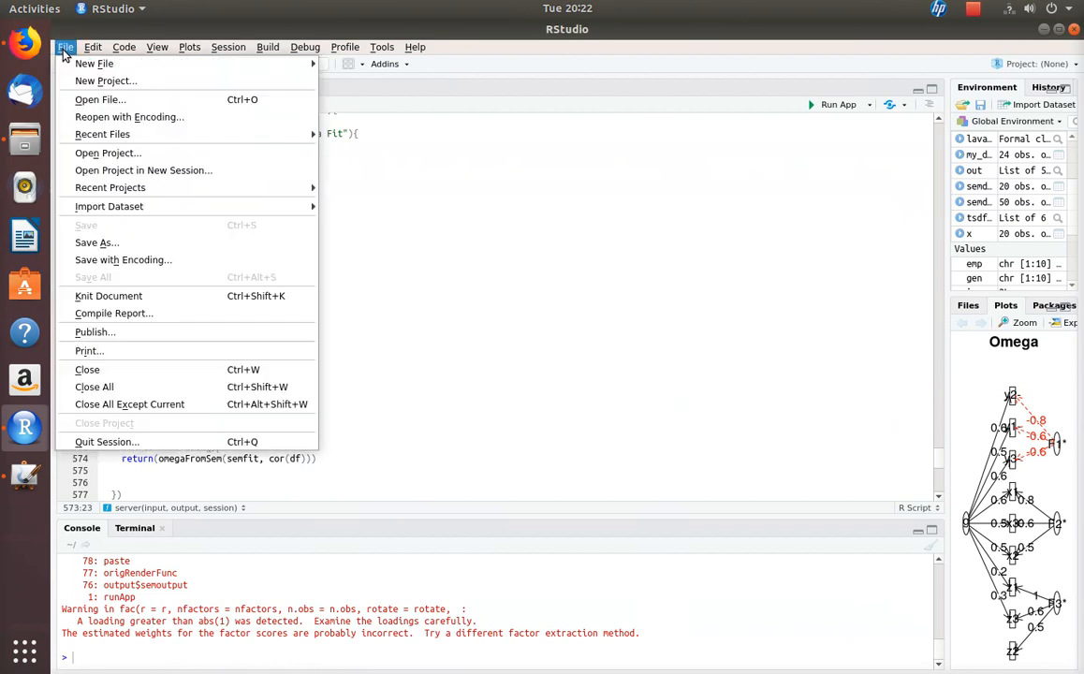
{"action": "left_click", "coordinate": [83, 105]}
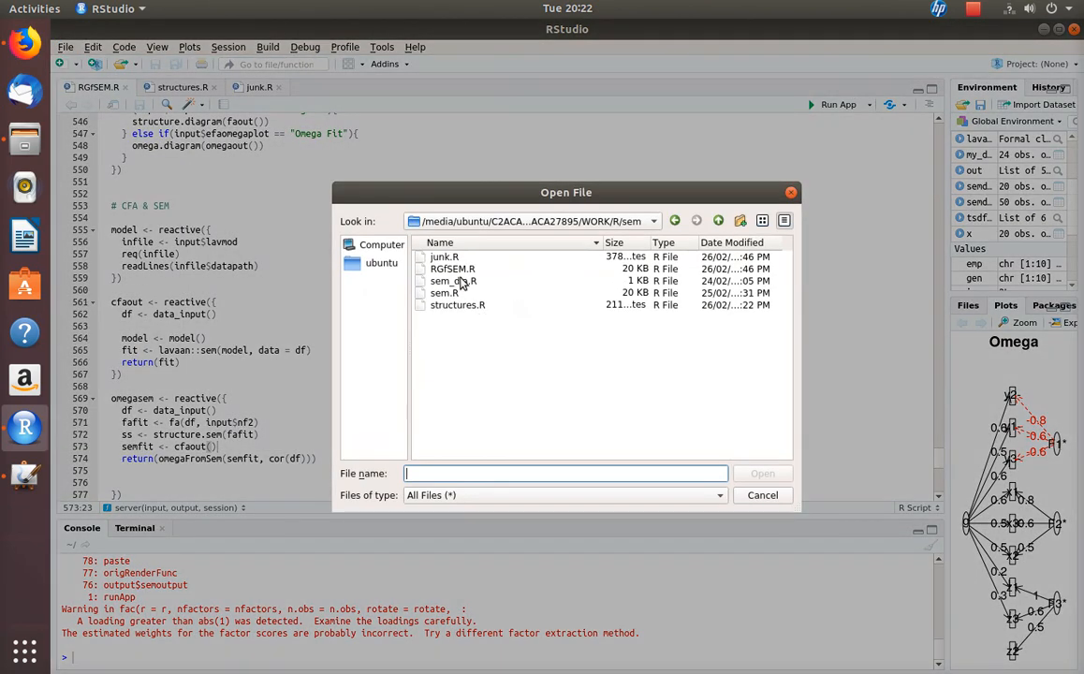
{"action": "left_click", "coordinate": [452, 269]}
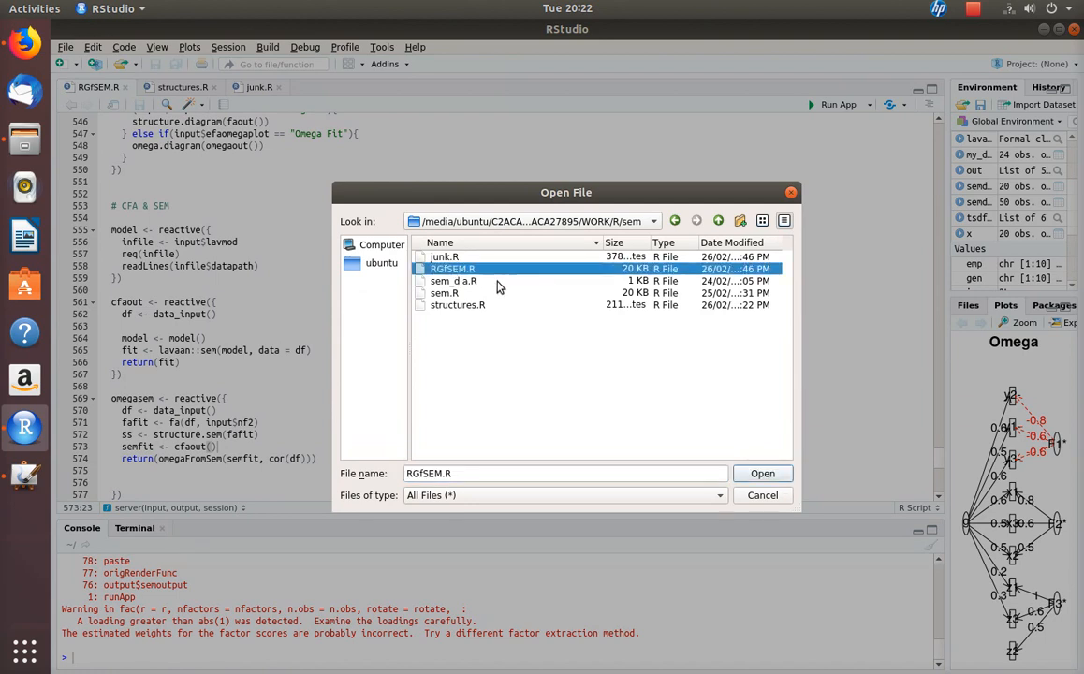
{"action": "left_click", "coordinate": [765, 496]}
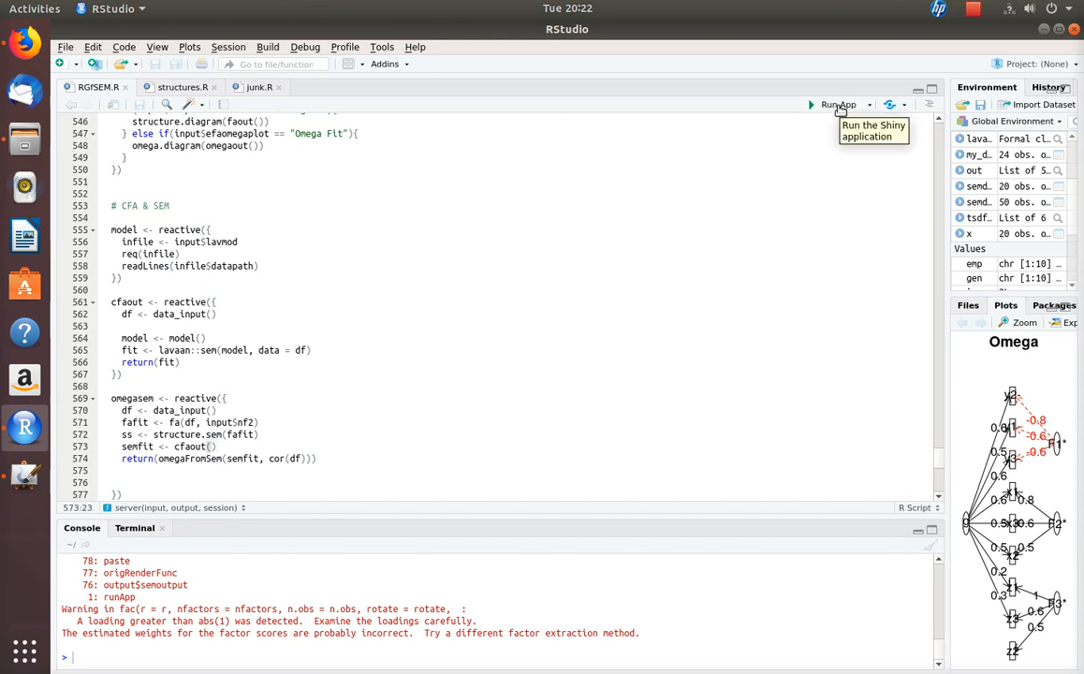
Step: Run RGfSEM.R as a Shiny app, maximize its window, and close the extra copy opened in Firefox
{"action": "left_click", "coordinate": [839, 106]}
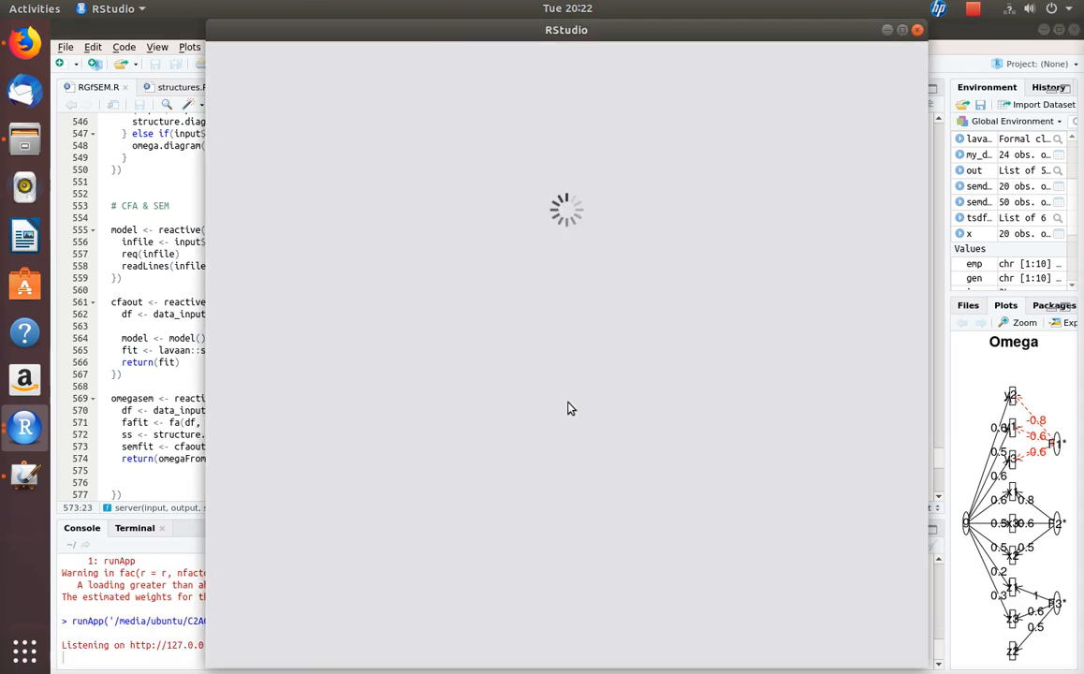
{"action": "left_click", "coordinate": [904, 31]}
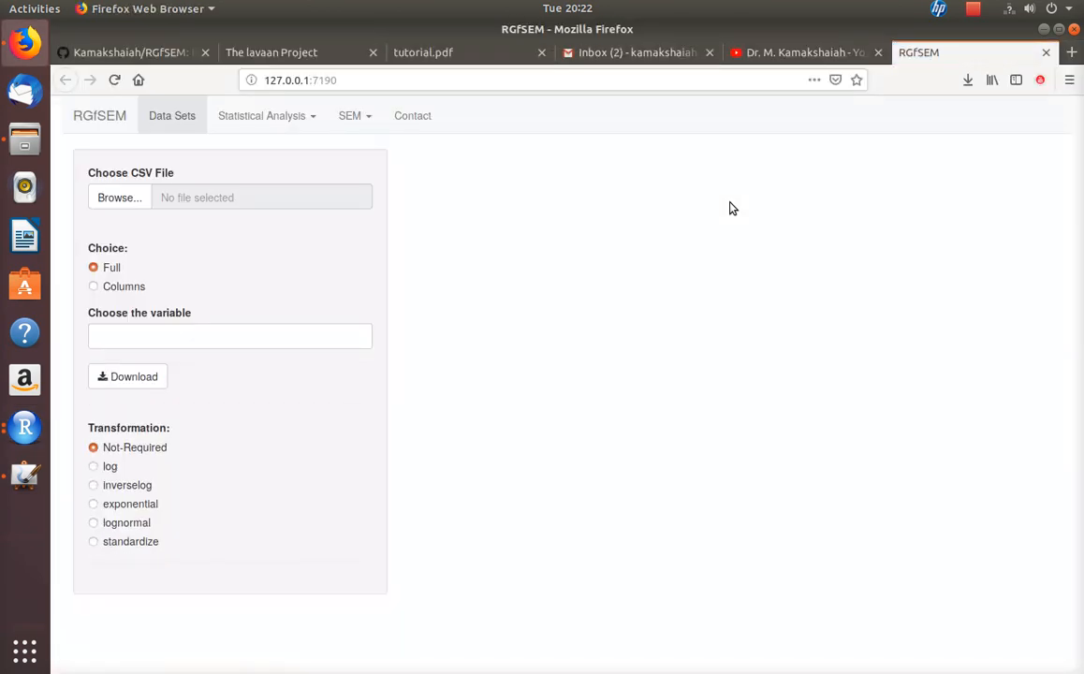
{"action": "left_click", "coordinate": [1042, 60]}
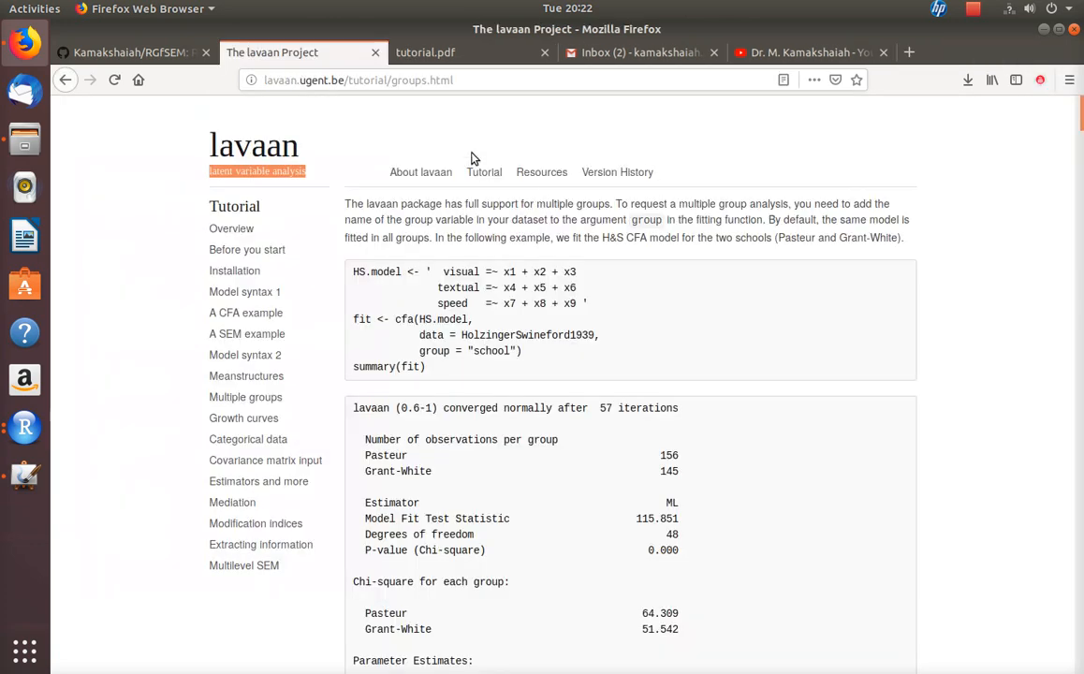
{"action": "key", "text": "alt+Tab"}
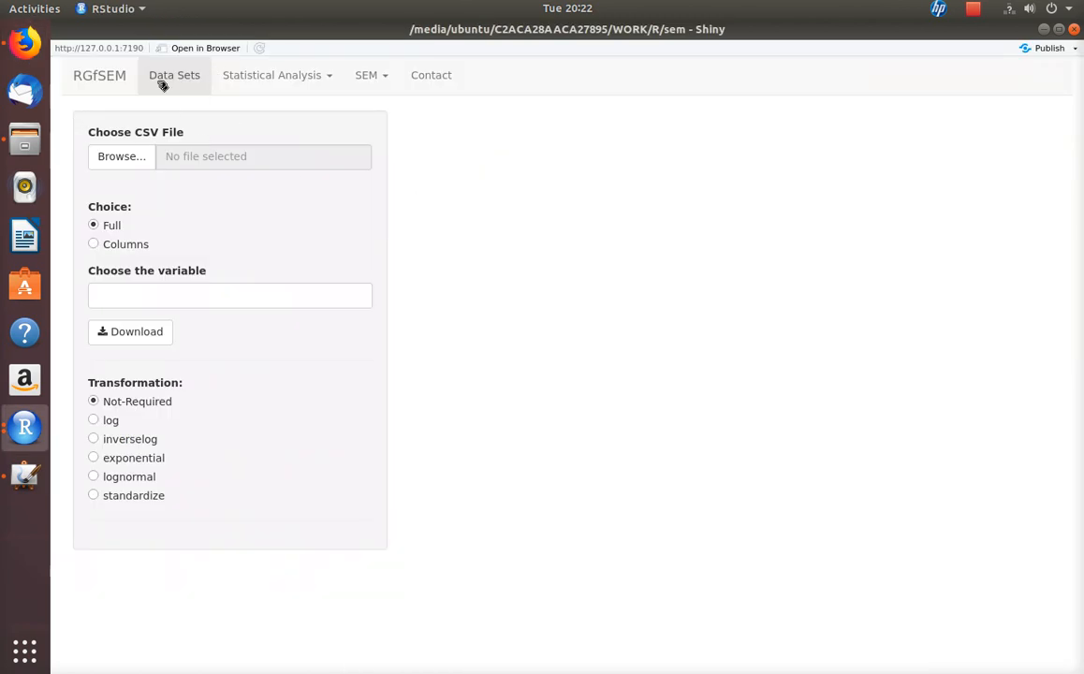
Step: Upload sem_data.csv from the Documents folder as the app's CSV data set
{"action": "left_click", "coordinate": [133, 159]}
{"action": "left_click", "coordinate": [365, 244]}
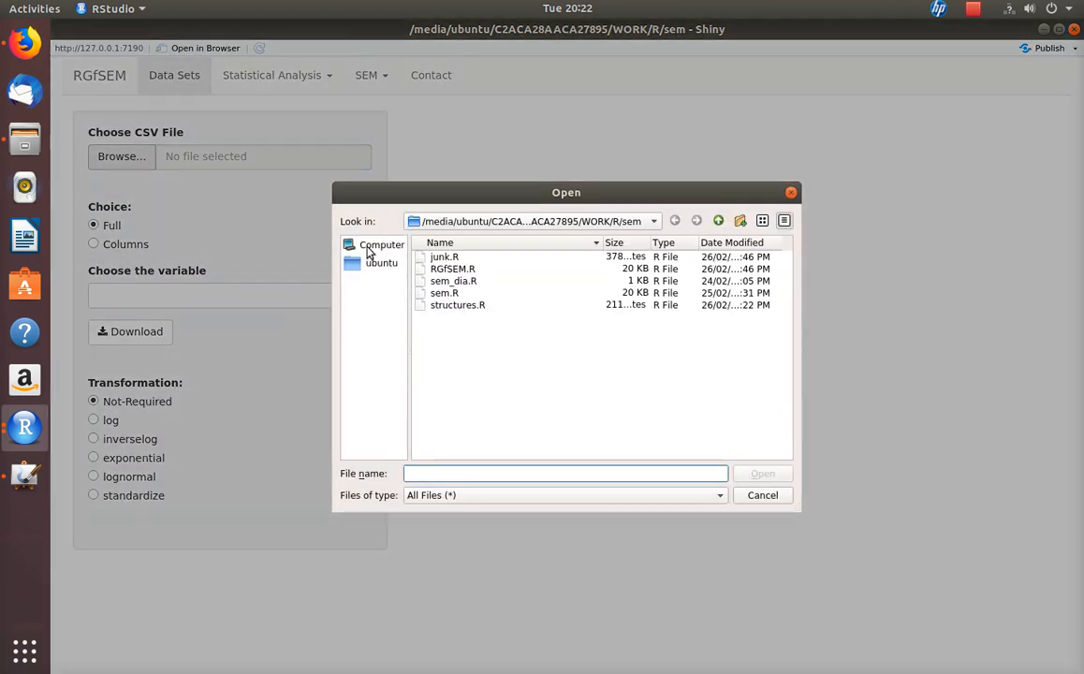
{"action": "left_click", "coordinate": [374, 263]}
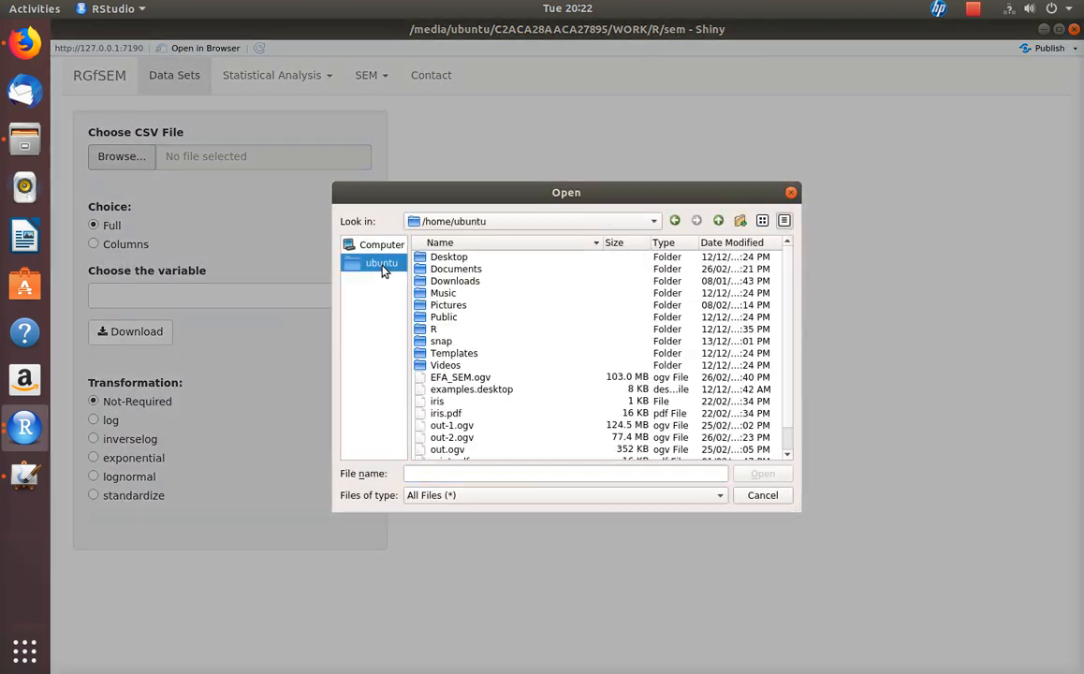
{"action": "double_click", "coordinate": [458, 270]}
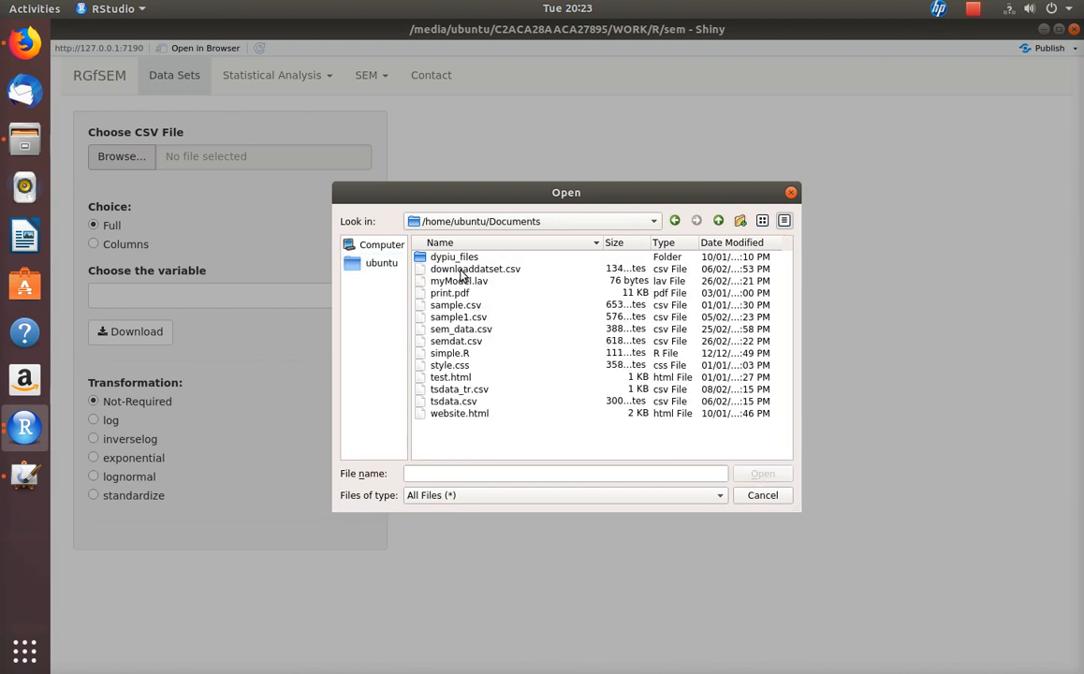
{"action": "left_click", "coordinate": [473, 329]}
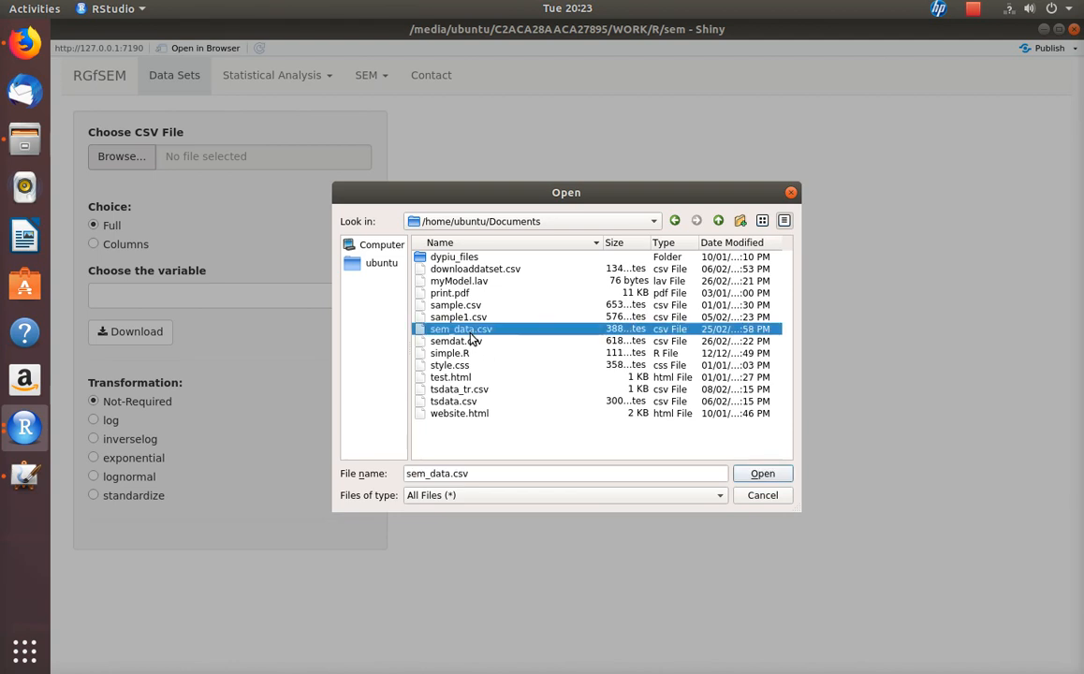
{"action": "left_click", "coordinate": [764, 475]}
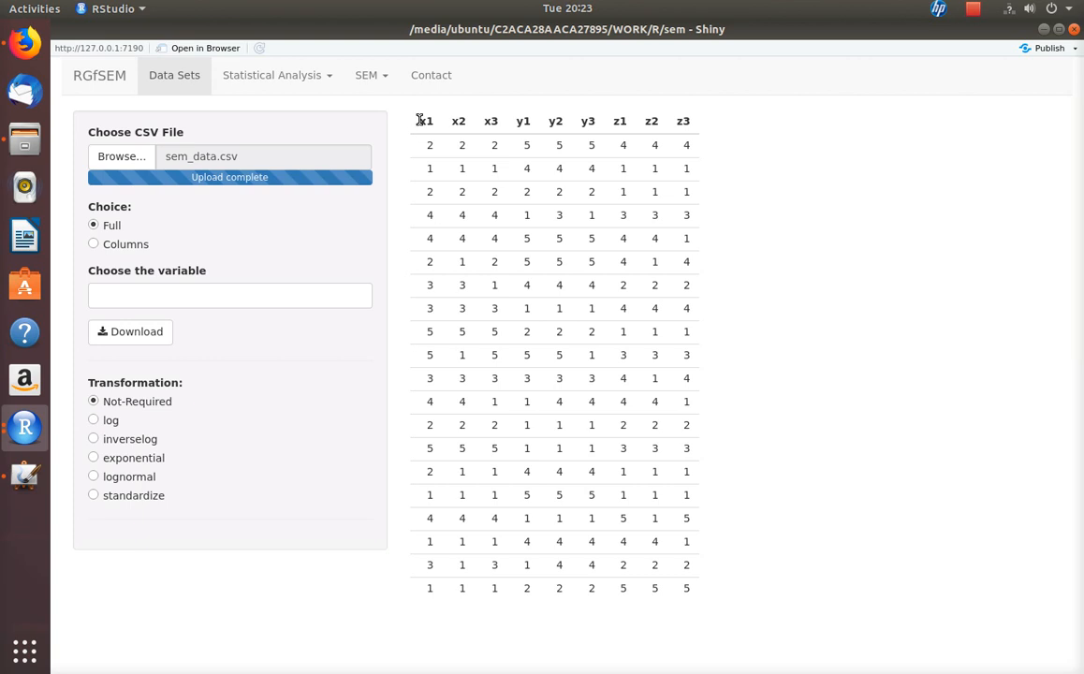
Step: Examine the loaded data set's variable groups x1 to x3, y1 to y3 and z1 to z3
{"action": "left_click_drag", "start_coordinate": [421, 121], "coordinate": [689, 121]}
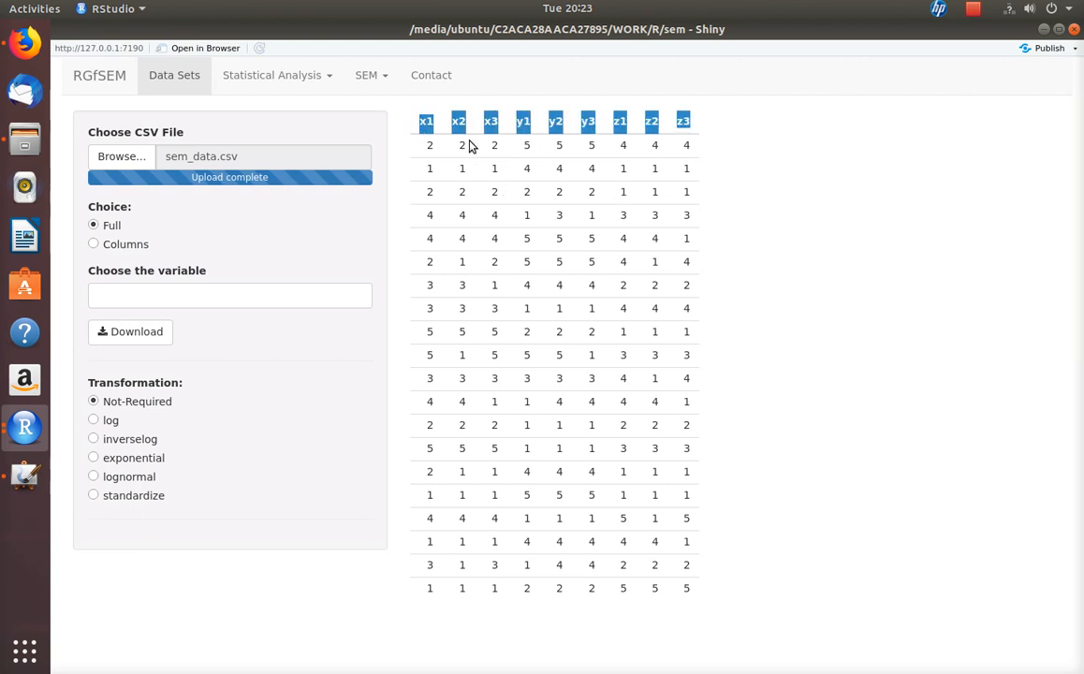
{"action": "left_click", "coordinate": [431, 142]}
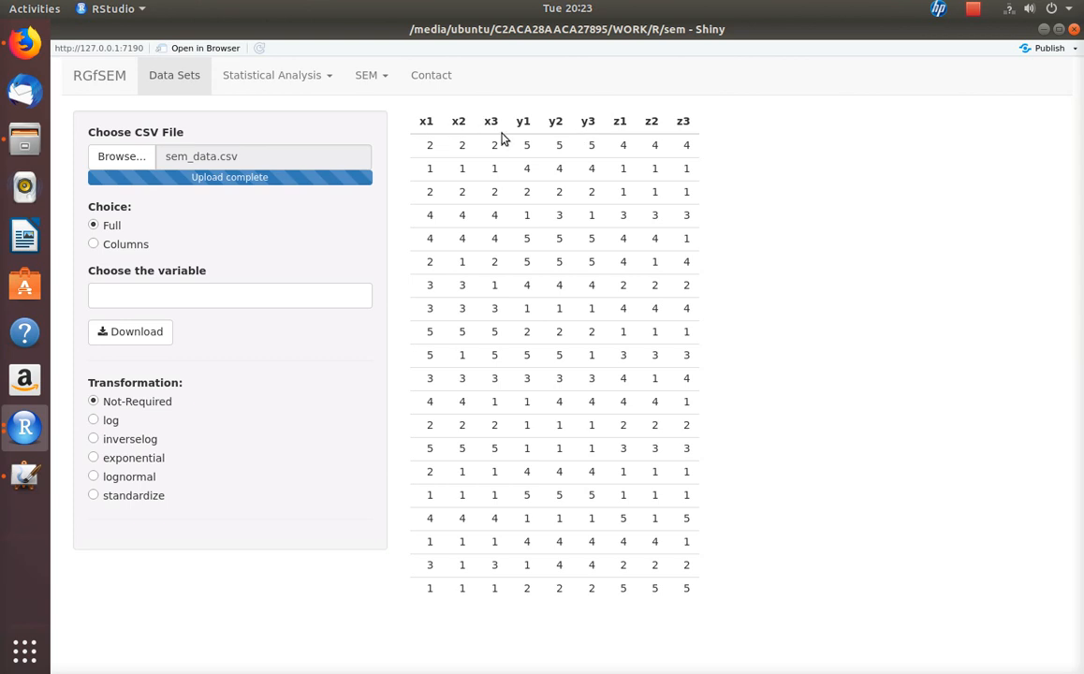
{"action": "left_click_drag", "start_coordinate": [516, 122], "coordinate": [708, 123]}
{"action": "left_click", "coordinate": [625, 135]}
{"action": "left_click_drag", "start_coordinate": [613, 122], "coordinate": [684, 136]}
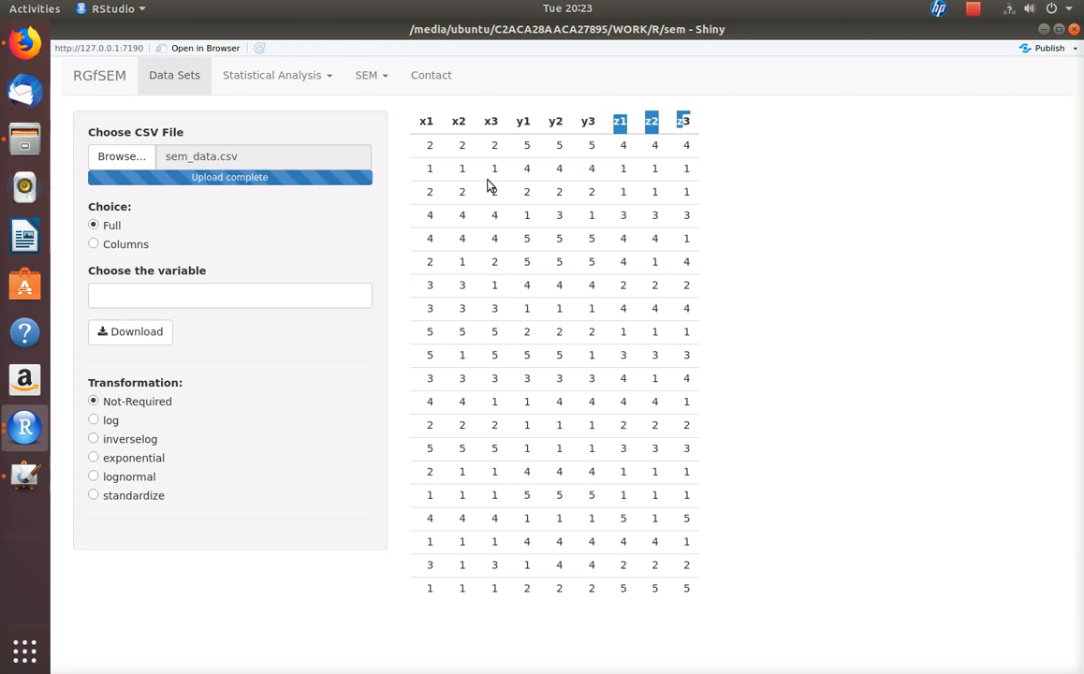
{"action": "left_click_drag", "start_coordinate": [426, 122], "coordinate": [661, 127]}
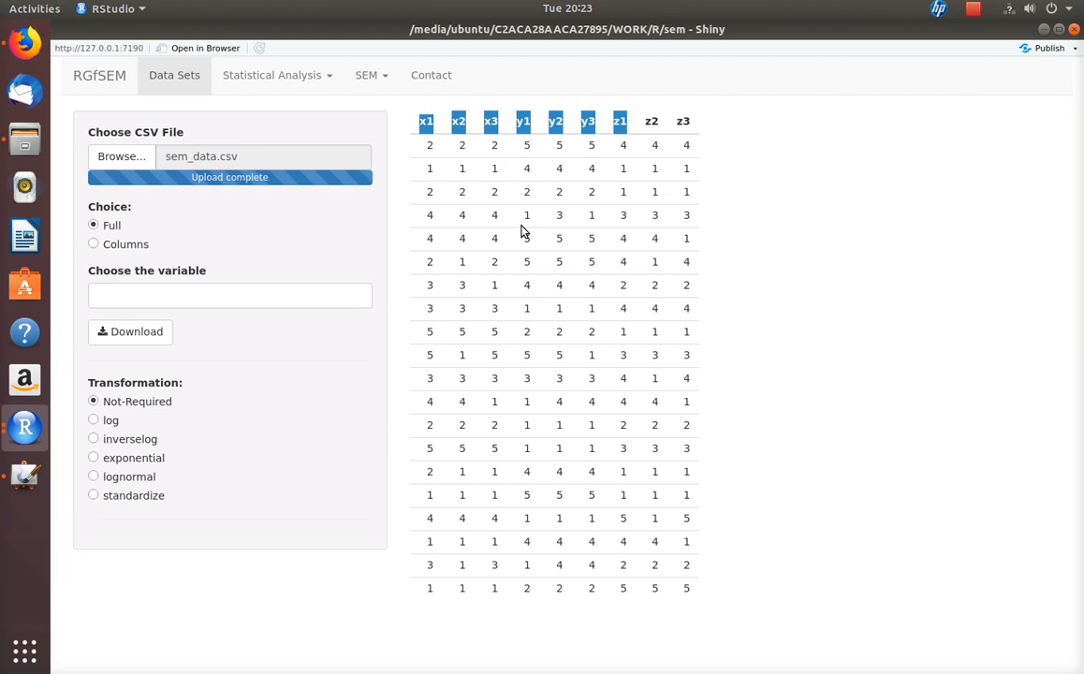
{"action": "left_click", "coordinate": [527, 166]}
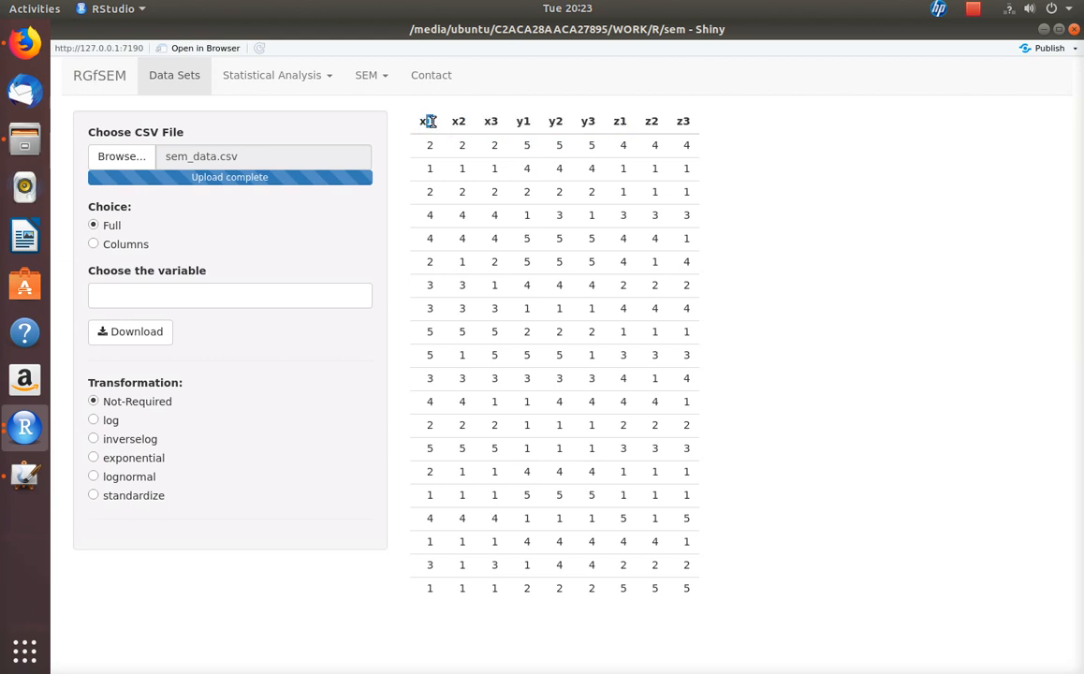
{"action": "left_click_drag", "start_coordinate": [426, 121], "coordinate": [510, 122]}
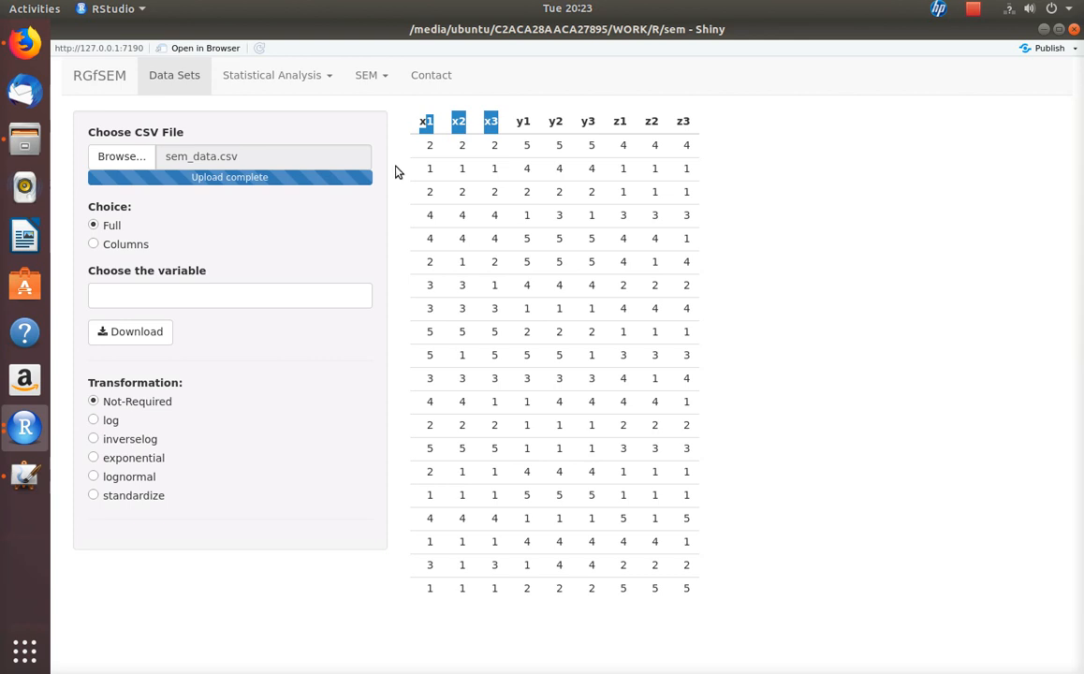
Step: Open the CFA & SEM analysis page of the RGfSEM app
{"action": "left_click", "coordinate": [374, 76]}
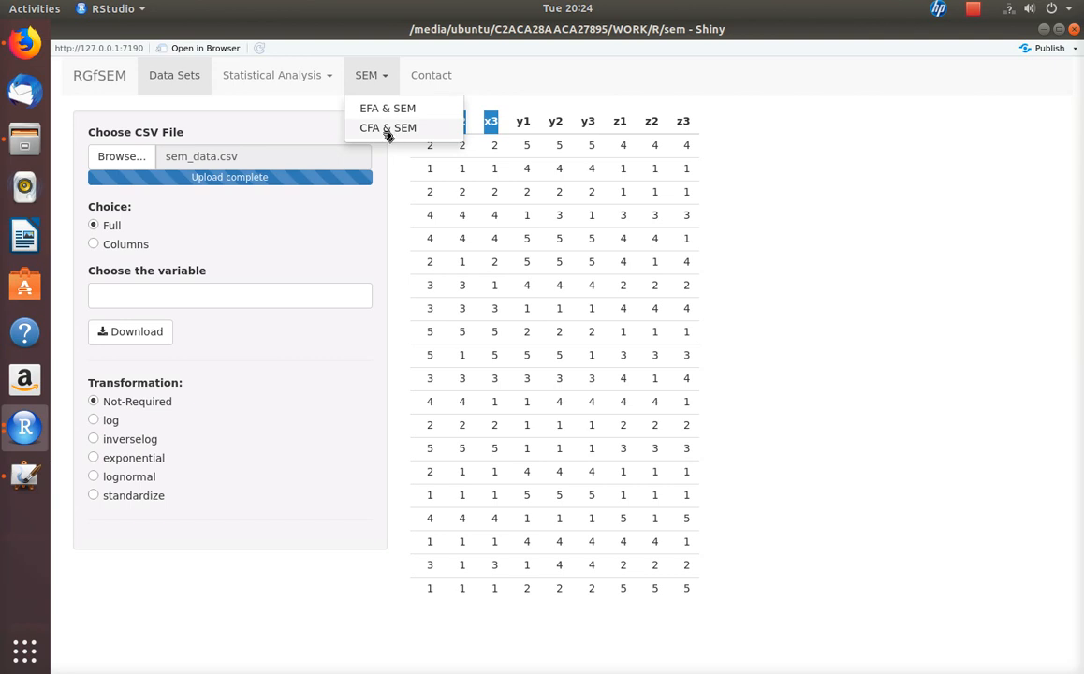
{"action": "left_click", "coordinate": [391, 135]}
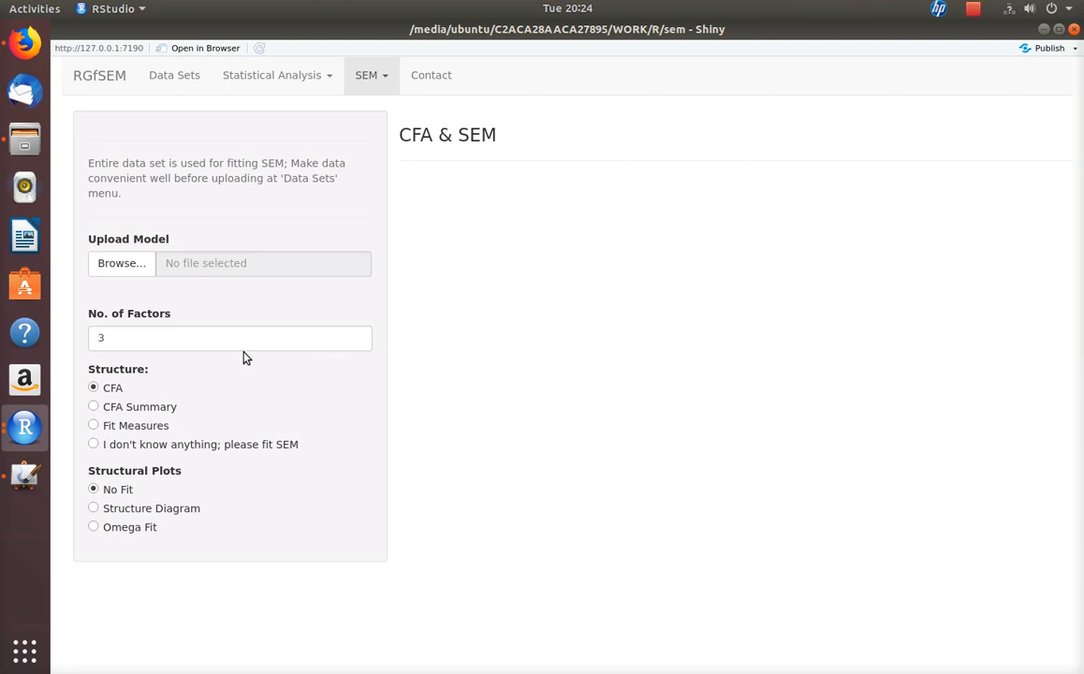
Step: Switch to MyPaint, set the brush colour to near-black, and draw a large circle on the blank canvas
{"action": "left_click", "coordinate": [25, 476]}
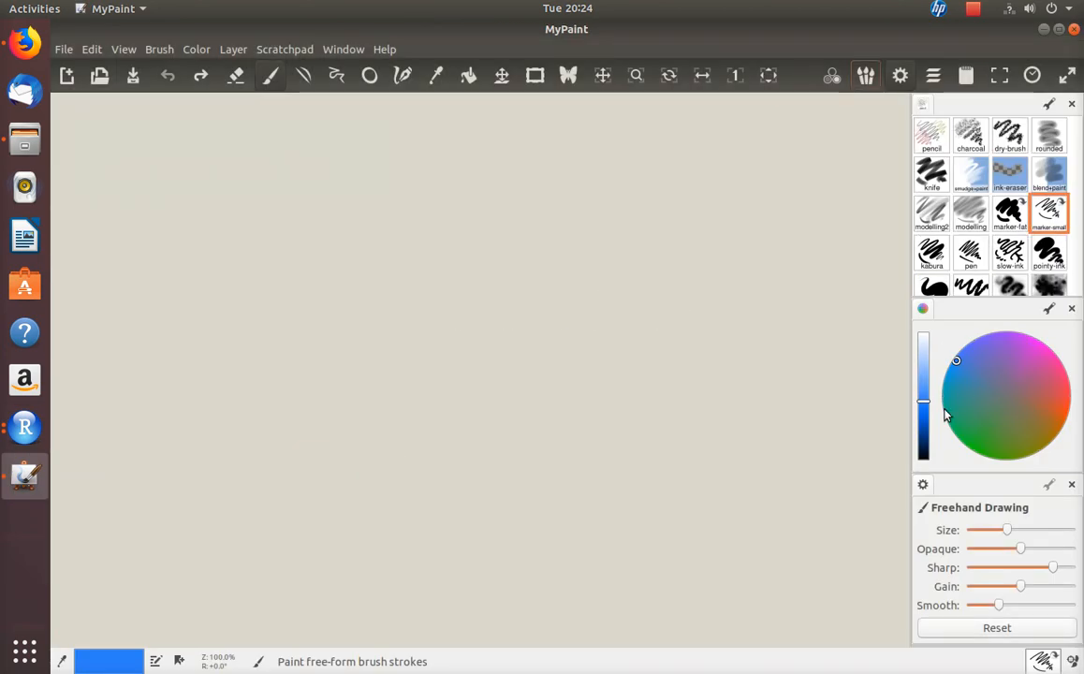
{"action": "left_click", "coordinate": [923, 454]}
{"action": "left_click", "coordinate": [989, 381]}
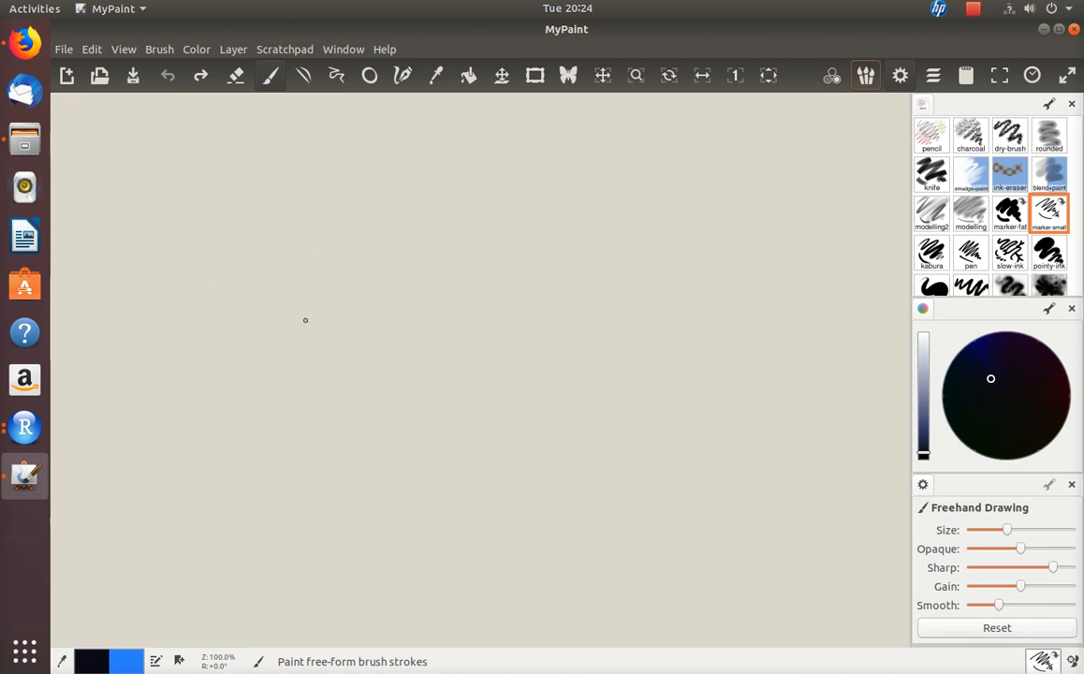
{"action": "left_click_drag", "start_coordinate": [292, 296], "coordinate": [301, 289]}
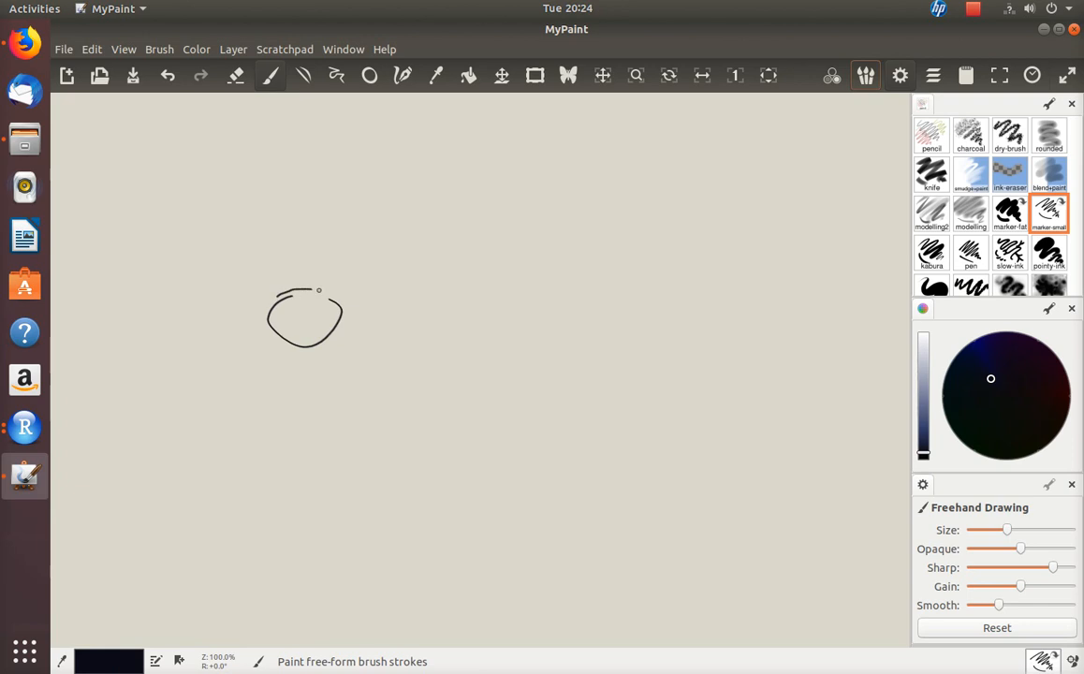
Step: Draw a column of four rectangles beside the circle and label them x1, x2, x3 and x4
{"action": "mouse_move", "coordinate": [459, 202]}
{"action": "left_mouse_down"}
{"action": "mouse_move", "coordinate": [505, 224]}
{"action": "mouse_move", "coordinate": [498, 202]}
{"action": "mouse_move", "coordinate": [458, 202]}
{"action": "left_mouse_up"}
{"action": "mouse_move", "coordinate": [467, 268]}
{"action": "left_mouse_down"}
{"action": "mouse_move", "coordinate": [468, 293]}
{"action": "mouse_move", "coordinate": [515, 266]}
{"action": "mouse_move", "coordinate": [455, 269]}
{"action": "left_mouse_up"}
{"action": "mouse_move", "coordinate": [470, 329]}
{"action": "left_mouse_down"}
{"action": "mouse_move", "coordinate": [510, 347]}
{"action": "mouse_move", "coordinate": [472, 331]}
{"action": "mouse_move", "coordinate": [486, 329]}
{"action": "left_mouse_up"}
{"action": "mouse_move", "coordinate": [476, 389]}
{"action": "left_mouse_down"}
{"action": "mouse_move", "coordinate": [473, 422]}
{"action": "mouse_move", "coordinate": [511, 387]}
{"action": "mouse_move", "coordinate": [474, 389]}
{"action": "left_mouse_up"}
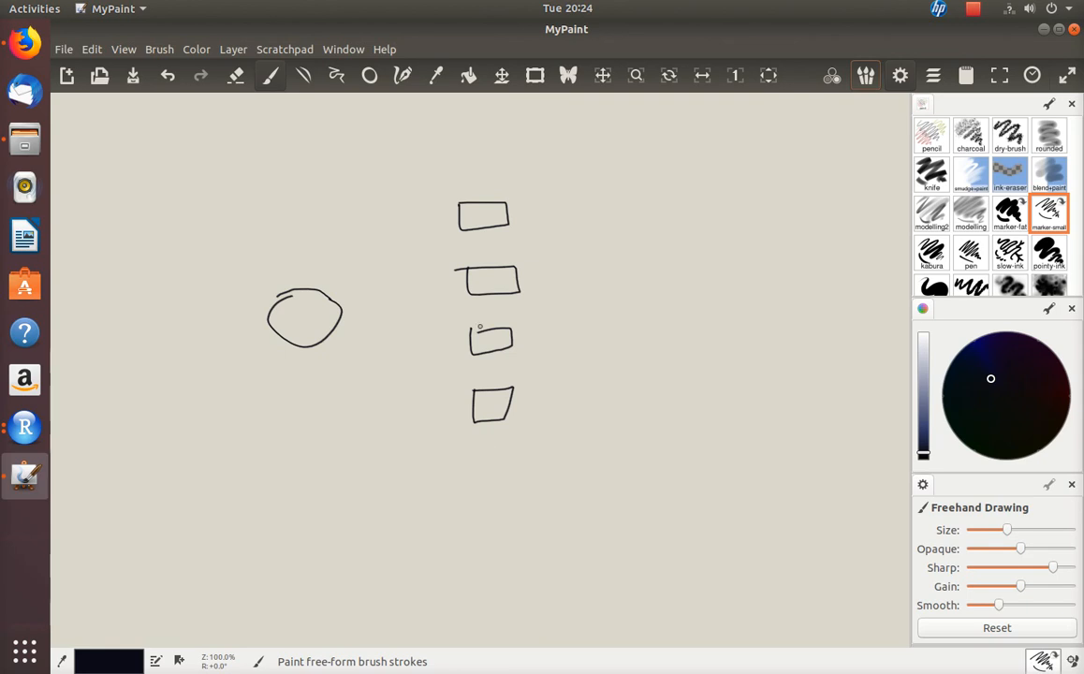
{"action": "mouse_move", "coordinate": [474, 210]}
{"action": "left_mouse_down"}
{"action": "mouse_move", "coordinate": [485, 219]}
{"action": "mouse_move", "coordinate": [475, 227]}
{"action": "mouse_move", "coordinate": [497, 236]}
{"action": "mouse_move", "coordinate": [492, 290]}
{"action": "mouse_move", "coordinate": [478, 294]}
{"action": "mouse_move", "coordinate": [527, 307]}
{"action": "mouse_move", "coordinate": [478, 354]}
{"action": "mouse_move", "coordinate": [507, 347]}
{"action": "mouse_move", "coordinate": [514, 362]}
{"action": "mouse_move", "coordinate": [504, 421]}
{"action": "mouse_move", "coordinate": [486, 421]}
{"action": "mouse_move", "coordinate": [529, 436]}
{"action": "left_mouse_up"}
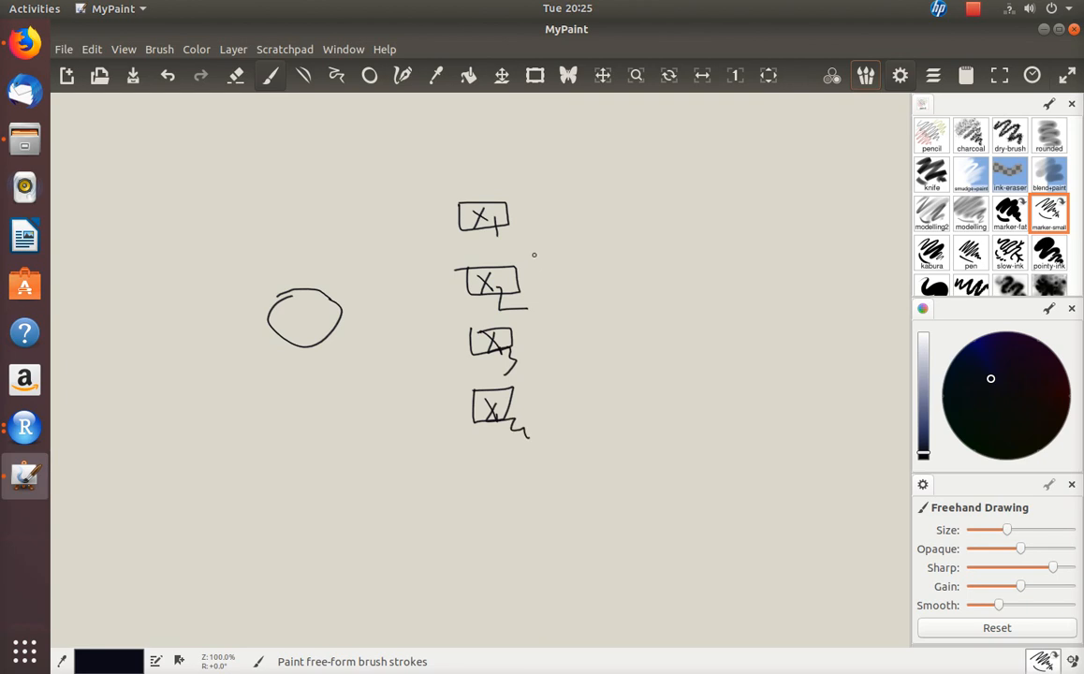
Step: Connect a small error circle to each of the x1 to x4 boxes and label them e1 to e4
{"action": "left_click_drag", "start_coordinate": [513, 213], "coordinate": [582, 215]}
{"action": "left_click_drag", "start_coordinate": [522, 277], "coordinate": [546, 277]}
{"action": "left_click_drag", "start_coordinate": [565, 275], "coordinate": [553, 278]}
{"action": "left_click_drag", "start_coordinate": [515, 348], "coordinate": [559, 344]}
{"action": "mouse_move", "coordinate": [516, 412]}
{"action": "left_mouse_down"}
{"action": "mouse_move", "coordinate": [580, 410]}
{"action": "mouse_move", "coordinate": [577, 425]}
{"action": "left_mouse_up"}
{"action": "mouse_move", "coordinate": [616, 214]}
{"action": "left_mouse_down"}
{"action": "mouse_move", "coordinate": [604, 217]}
{"action": "mouse_move", "coordinate": [643, 241]}
{"action": "left_mouse_up"}
{"action": "mouse_move", "coordinate": [596, 278]}
{"action": "left_mouse_down"}
{"action": "mouse_move", "coordinate": [627, 308]}
{"action": "mouse_move", "coordinate": [614, 328]}
{"action": "mouse_move", "coordinate": [637, 382]}
{"action": "left_mouse_up"}
{"action": "left_click_drag", "start_coordinate": [624, 427], "coordinate": [665, 433]}
{"action": "left_click_drag", "start_coordinate": [660, 433], "coordinate": [658, 454]}
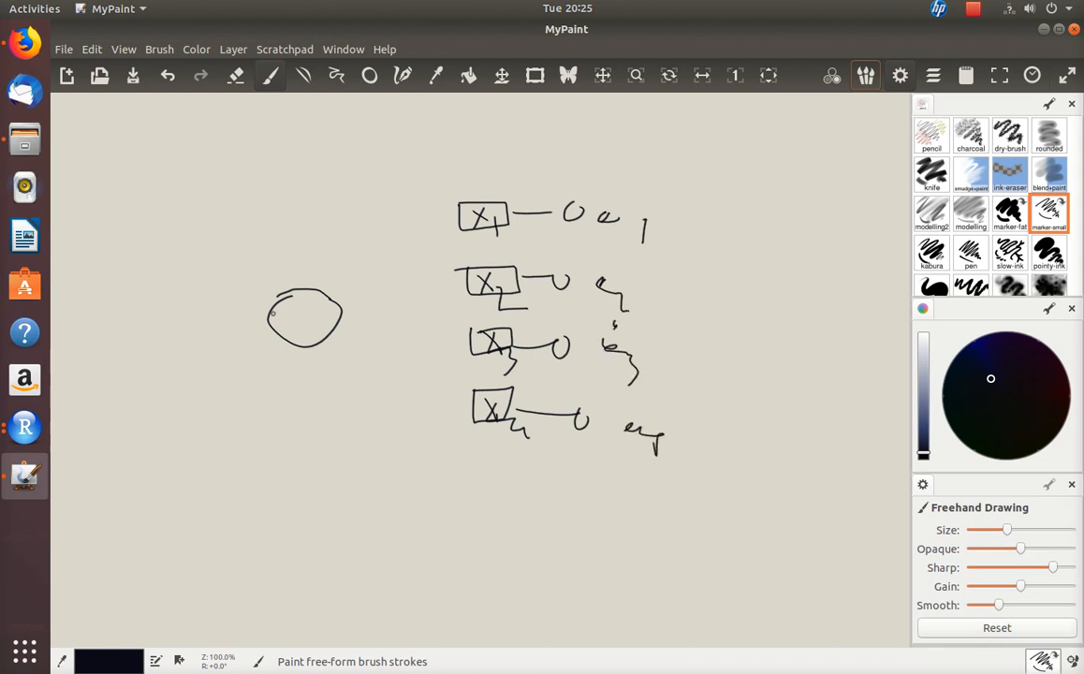
Step: Label the large circle LV and draw an arrow from it to each of the x1 to x4 boxes
{"action": "mouse_move", "coordinate": [289, 305]}
{"action": "left_mouse_down"}
{"action": "mouse_move", "coordinate": [304, 325]}
{"action": "mouse_move", "coordinate": [327, 301]}
{"action": "left_mouse_up"}
{"action": "left_click", "coordinate": [973, 9]}
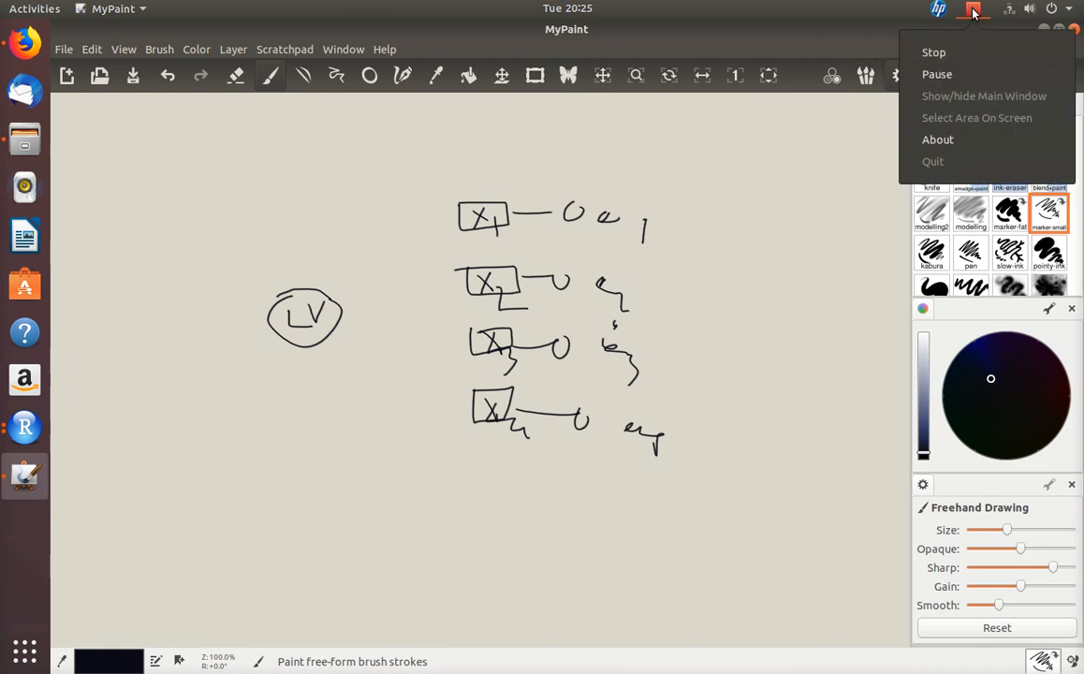
{"action": "left_click", "coordinate": [953, 74]}
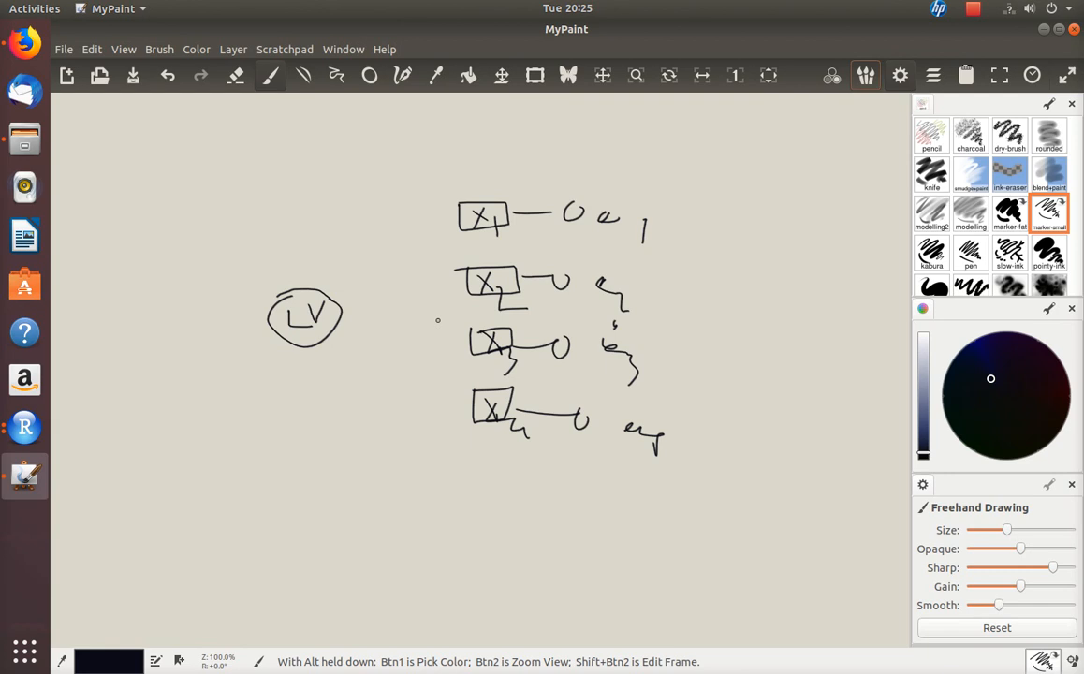
{"action": "mouse_move", "coordinate": [328, 299]}
{"action": "left_mouse_down"}
{"action": "mouse_move", "coordinate": [441, 214]}
{"action": "mouse_move", "coordinate": [448, 240]}
{"action": "left_mouse_up"}
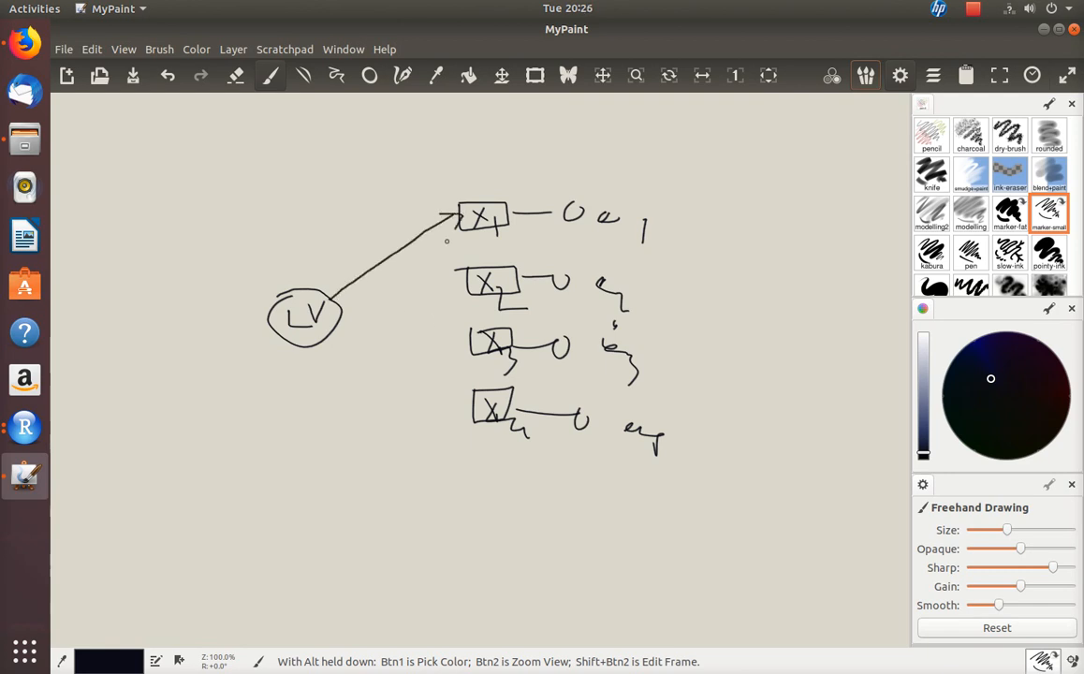
{"action": "left_click_drag", "start_coordinate": [349, 313], "coordinate": [458, 285]}
{"action": "mouse_move", "coordinate": [331, 331]}
{"action": "left_mouse_down"}
{"action": "mouse_move", "coordinate": [449, 340]}
{"action": "mouse_move", "coordinate": [449, 354]}
{"action": "mouse_move", "coordinate": [325, 350]}
{"action": "mouse_move", "coordinate": [459, 404]}
{"action": "mouse_move", "coordinate": [448, 424]}
{"action": "left_mouse_up"}
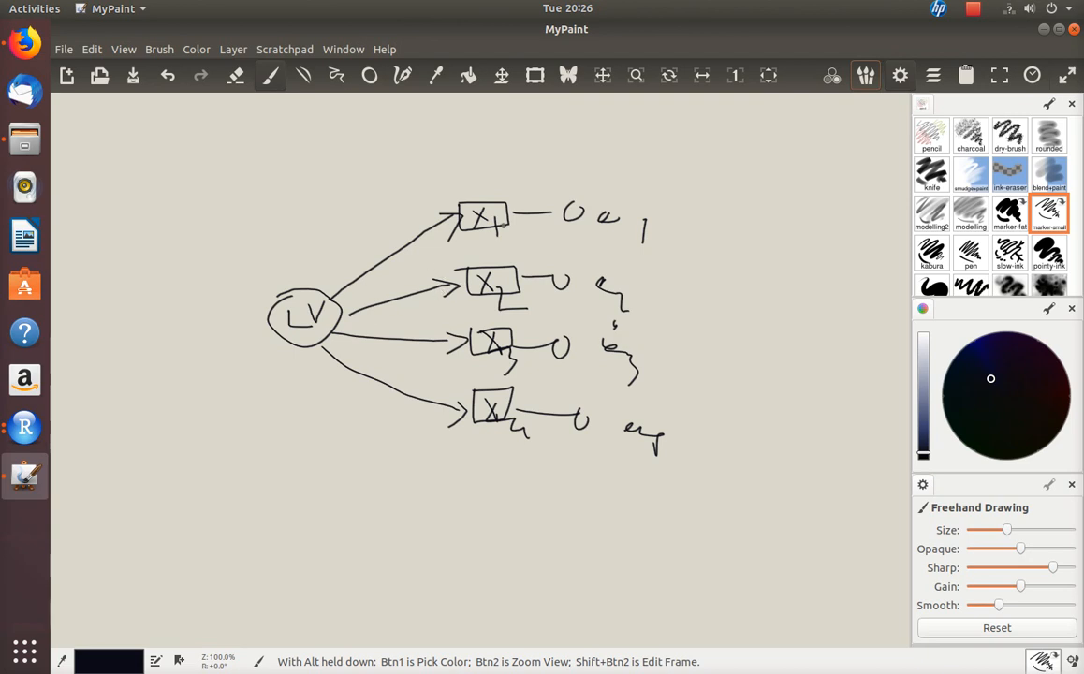
Step: Write coefficient labels on the arrows to x1, x2 and x3, and add a boxed 0.01 above the x1 arrow
{"action": "mouse_move", "coordinate": [370, 248]}
{"action": "left_mouse_down"}
{"action": "mouse_move", "coordinate": [371, 258]}
{"action": "mouse_move", "coordinate": [384, 248]}
{"action": "mouse_move", "coordinate": [398, 294]}
{"action": "mouse_move", "coordinate": [426, 323]}
{"action": "mouse_move", "coordinate": [404, 351]}
{"action": "left_mouse_up"}
{"action": "mouse_move", "coordinate": [372, 259]}
{"action": "left_mouse_down"}
{"action": "mouse_move", "coordinate": [393, 260]}
{"action": "mouse_move", "coordinate": [393, 305]}
{"action": "left_mouse_up"}
{"action": "left_click_drag", "start_coordinate": [392, 340], "coordinate": [413, 362]}
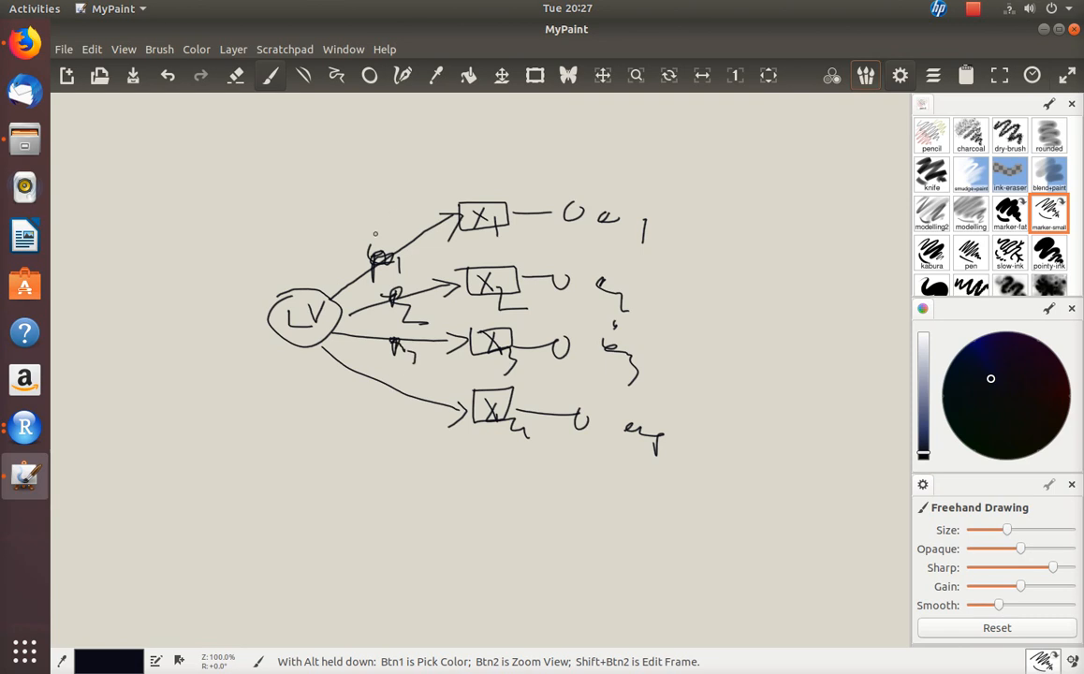
{"action": "left_click_drag", "start_coordinate": [372, 218], "coordinate": [418, 224]}
{"action": "left_click", "coordinate": [379, 226]}
{"action": "left_click", "coordinate": [388, 225]}
{"action": "mouse_move", "coordinate": [364, 211]}
{"action": "left_mouse_down"}
{"action": "mouse_move", "coordinate": [421, 211]}
{"action": "mouse_move", "coordinate": [427, 234]}
{"action": "mouse_move", "coordinate": [367, 236]}
{"action": "mouse_move", "coordinate": [361, 213]}
{"action": "left_mouse_up"}
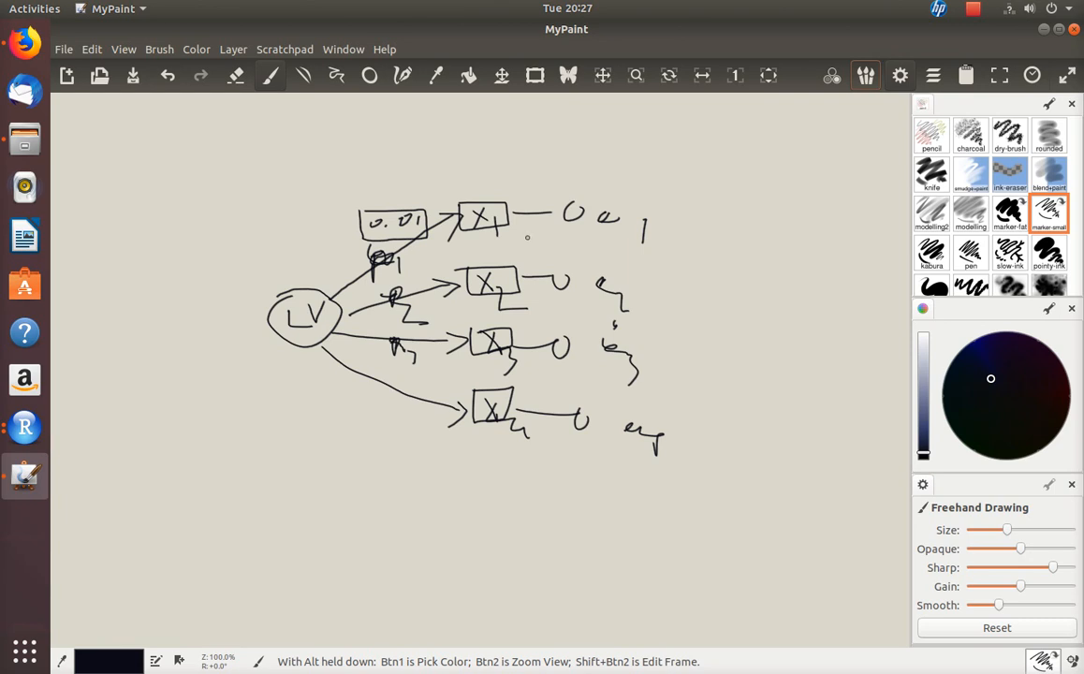
Step: Draw a second latent circle labelled LV2 with an arrow into the first one, and renumber the first as LV1
{"action": "left_click_drag", "start_coordinate": [269, 323], "coordinate": [208, 323]}
{"action": "mouse_move", "coordinate": [169, 291]}
{"action": "left_mouse_down"}
{"action": "mouse_move", "coordinate": [174, 341]}
{"action": "mouse_move", "coordinate": [201, 330]}
{"action": "left_mouse_up"}
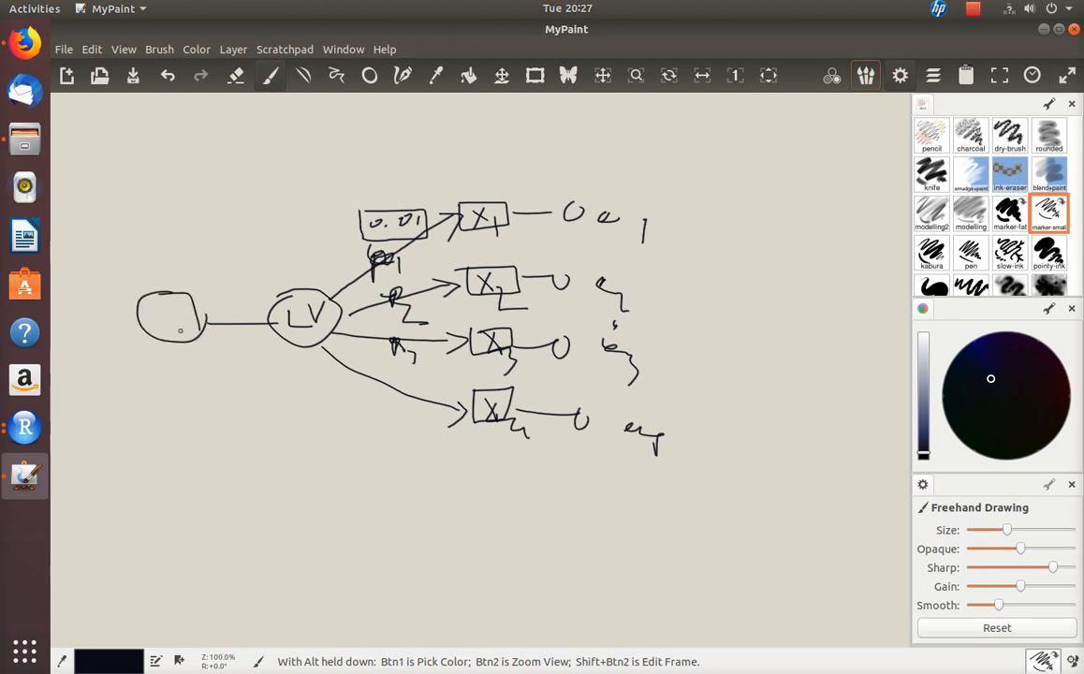
{"action": "mouse_move", "coordinate": [147, 302]}
{"action": "left_mouse_down"}
{"action": "mouse_move", "coordinate": [159, 327]}
{"action": "mouse_move", "coordinate": [179, 303]}
{"action": "mouse_move", "coordinate": [198, 328]}
{"action": "left_mouse_up"}
{"action": "left_click_drag", "start_coordinate": [254, 317], "coordinate": [266, 330]}
{"action": "mouse_move", "coordinate": [181, 293]}
{"action": "left_mouse_down"}
{"action": "mouse_move", "coordinate": [208, 327]}
{"action": "mouse_move", "coordinate": [197, 340]}
{"action": "left_mouse_up"}
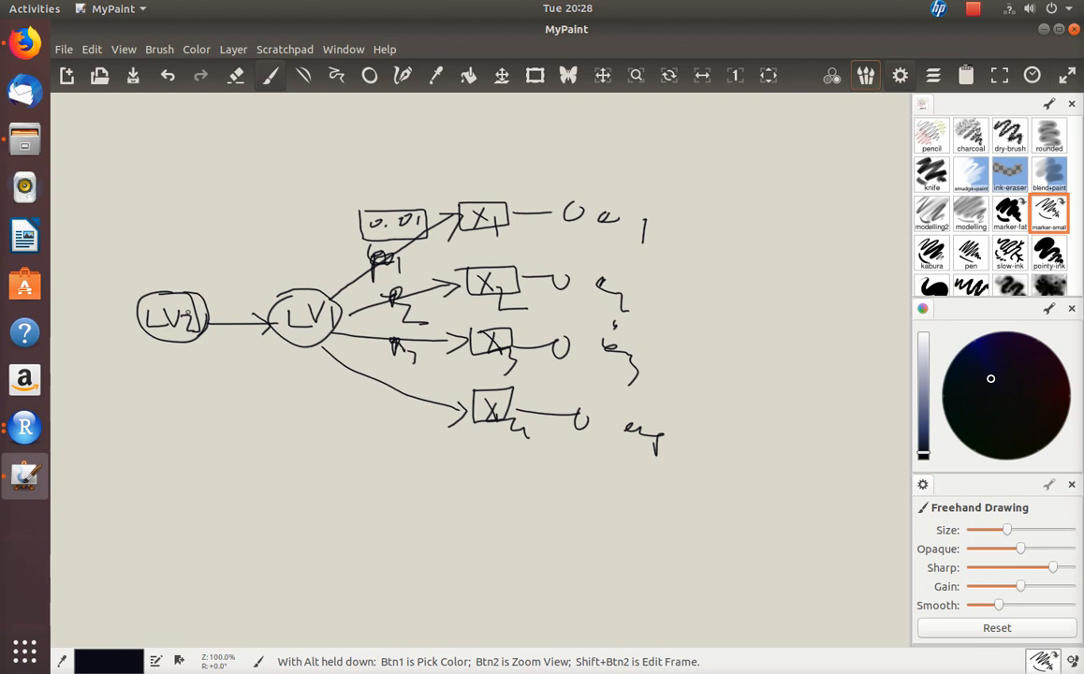
Step: Draw an LV3 circle above LV2 with an arrow down to it, and connect four indicator shapes above LV3
{"action": "mouse_move", "coordinate": [171, 224]}
{"action": "left_mouse_down"}
{"action": "mouse_move", "coordinate": [174, 298]}
{"action": "mouse_move", "coordinate": [194, 276]}
{"action": "left_mouse_up"}
{"action": "mouse_move", "coordinate": [142, 190]}
{"action": "left_mouse_down"}
{"action": "mouse_move", "coordinate": [187, 187]}
{"action": "mouse_move", "coordinate": [180, 222]}
{"action": "mouse_move", "coordinate": [187, 206]}
{"action": "mouse_move", "coordinate": [192, 228]}
{"action": "mouse_move", "coordinate": [191, 188]}
{"action": "left_mouse_up"}
{"action": "left_click_drag", "start_coordinate": [120, 143], "coordinate": [143, 180]}
{"action": "left_click_drag", "start_coordinate": [171, 143], "coordinate": [166, 180]}
{"action": "left_click_drag", "start_coordinate": [215, 143], "coordinate": [196, 175]}
{"action": "left_click_drag", "start_coordinate": [254, 148], "coordinate": [227, 184]}
{"action": "mouse_move", "coordinate": [88, 123]}
{"action": "left_mouse_down"}
{"action": "mouse_move", "coordinate": [166, 150]}
{"action": "mouse_move", "coordinate": [187, 127]}
{"action": "mouse_move", "coordinate": [177, 142]}
{"action": "mouse_move", "coordinate": [224, 129]}
{"action": "mouse_move", "coordinate": [231, 140]}
{"action": "left_mouse_up"}
{"action": "mouse_move", "coordinate": [249, 148]}
{"action": "left_mouse_down"}
{"action": "mouse_move", "coordinate": [260, 139]}
{"action": "mouse_move", "coordinate": [279, 147]}
{"action": "left_mouse_up"}
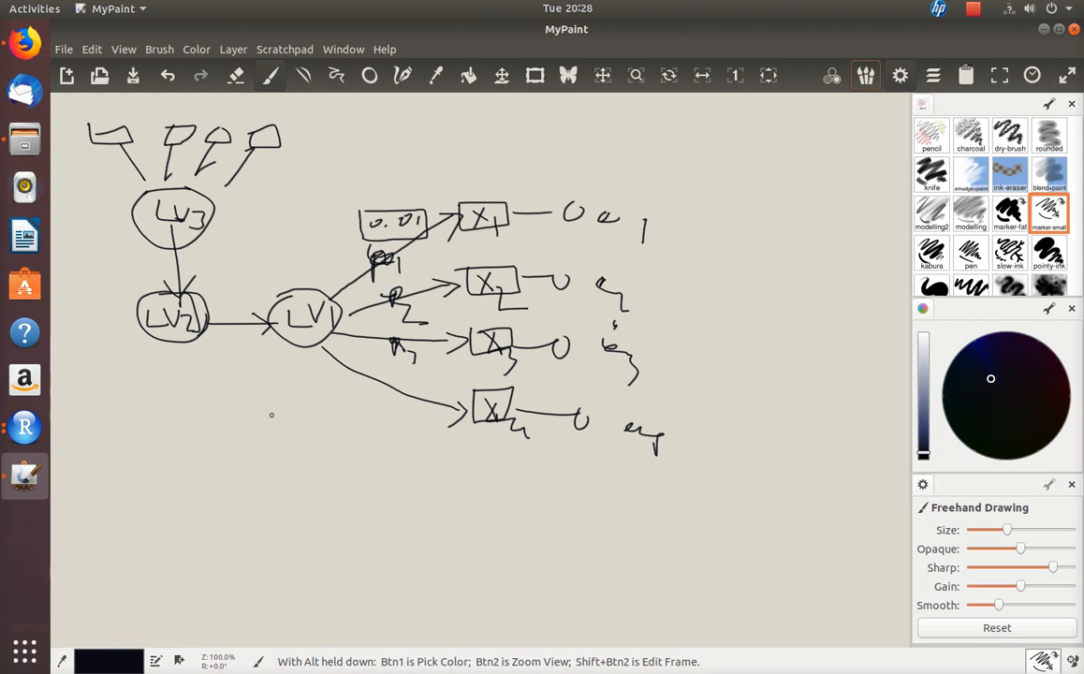
Step: Mark the LV2-to-LV1 path with an E2 label and the LV3-to-LV2 path with an E3 label
{"action": "mouse_move", "coordinate": [239, 330]}
{"action": "left_mouse_down"}
{"action": "mouse_move", "coordinate": [238, 374]}
{"action": "mouse_move", "coordinate": [258, 371]}
{"action": "mouse_move", "coordinate": [235, 428]}
{"action": "mouse_move", "coordinate": [258, 409]}
{"action": "mouse_move", "coordinate": [258, 428]}
{"action": "left_mouse_up"}
{"action": "left_click_drag", "start_coordinate": [177, 266], "coordinate": [251, 281]}
{"action": "left_click_drag", "start_coordinate": [277, 440], "coordinate": [328, 441]}
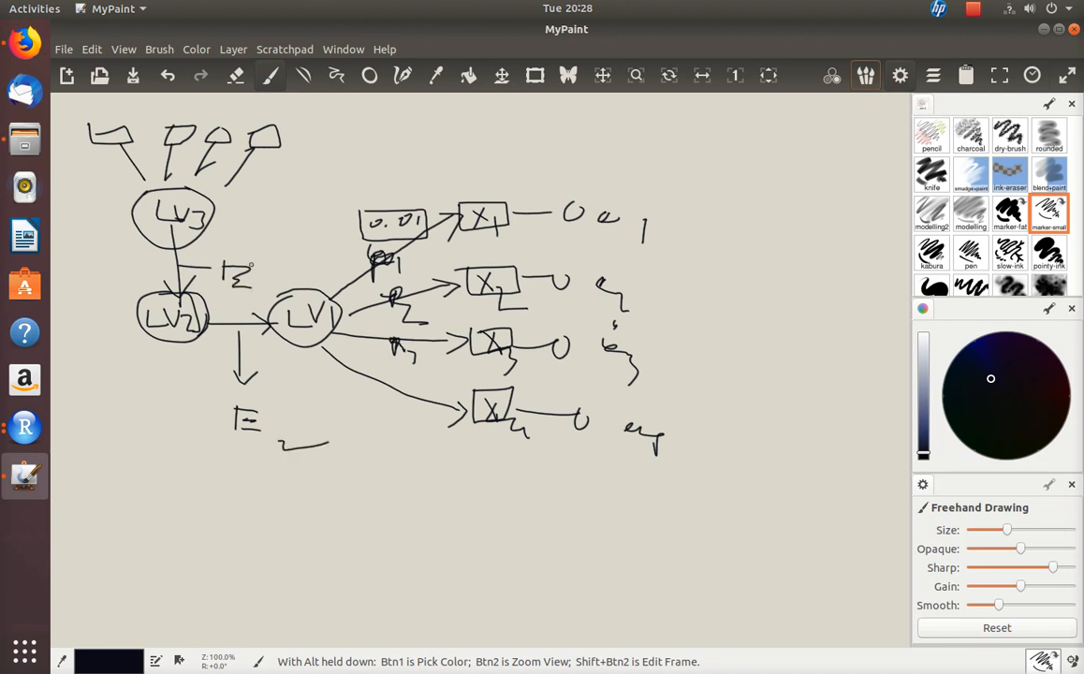
{"action": "left_click_drag", "start_coordinate": [223, 260], "coordinate": [228, 274]}
Step: Switch to Firefox and examine the HS.model syntax for visual, textual and speed on the lavaan multiple groups page
{"action": "key", "text": "alt+Tab"}
{"action": "key", "text": "alt+Tab"}
{"action": "key", "text": "alt+Tab"}
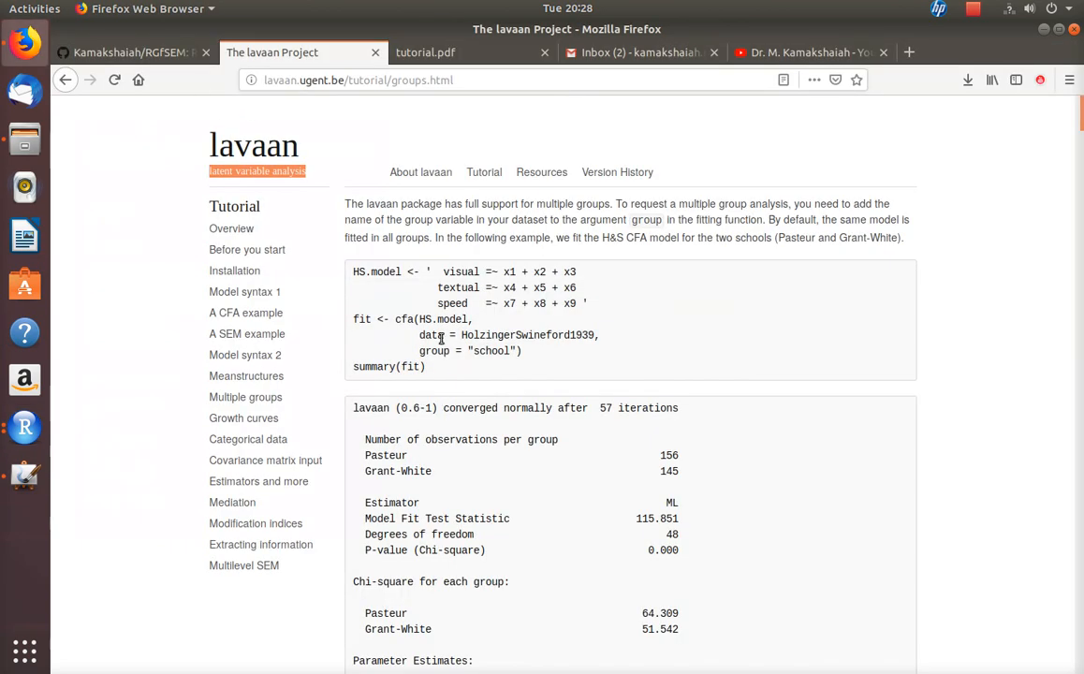
{"action": "left_click_drag", "start_coordinate": [437, 272], "coordinate": [521, 306]}
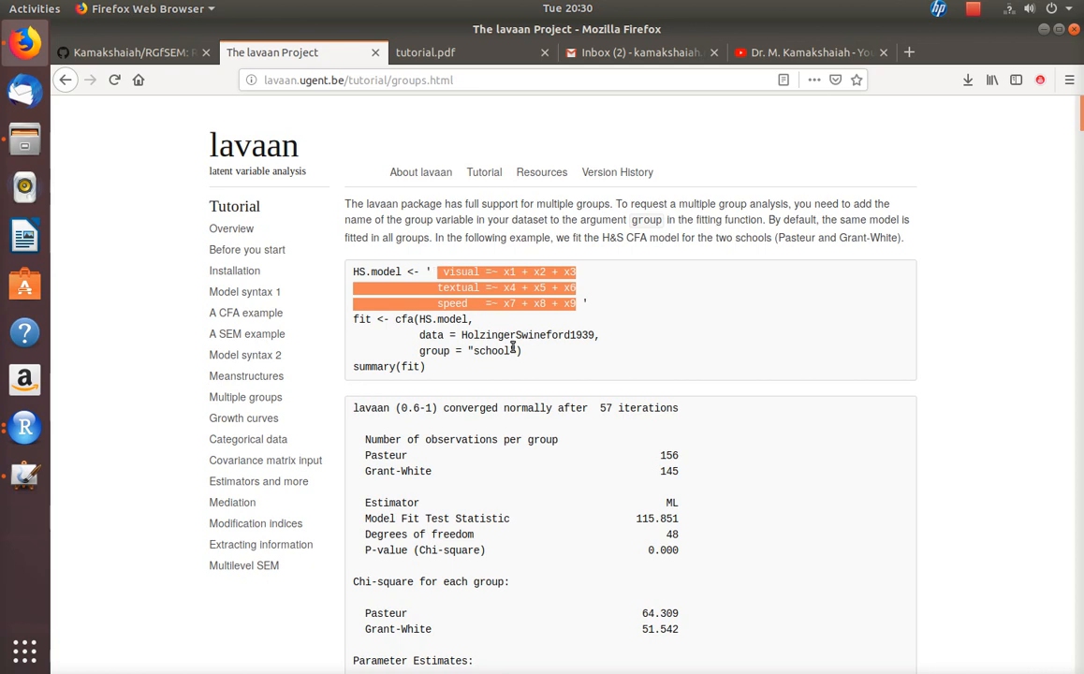
{"action": "left_click_drag", "start_coordinate": [353, 271], "coordinate": [407, 272]}
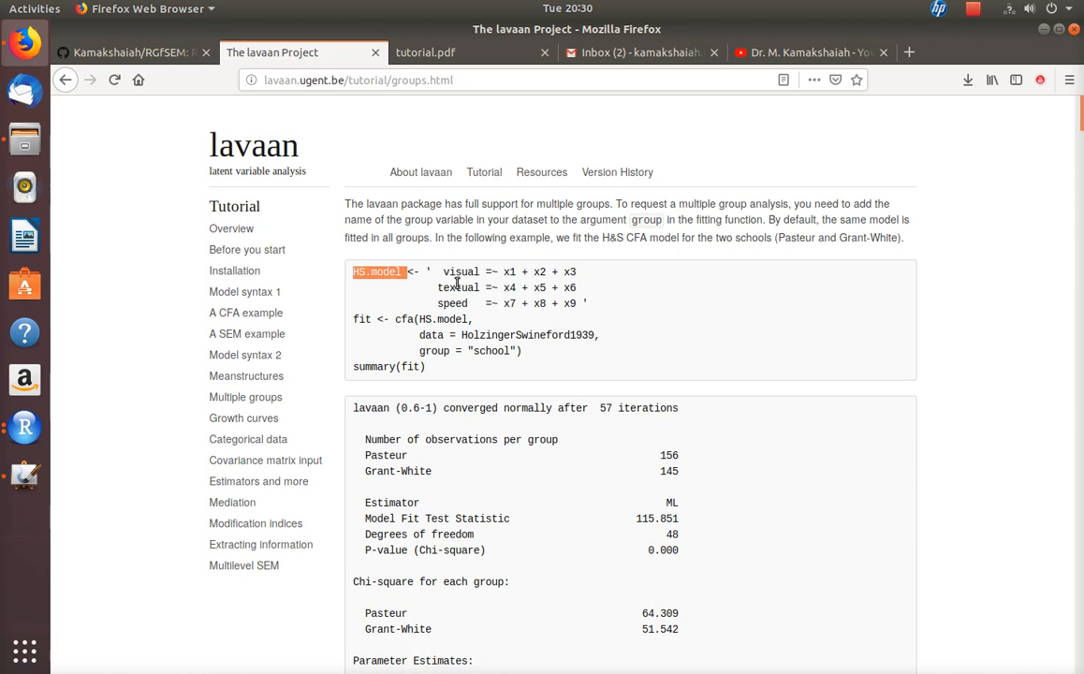
{"action": "left_click_drag", "start_coordinate": [431, 272], "coordinate": [576, 302]}
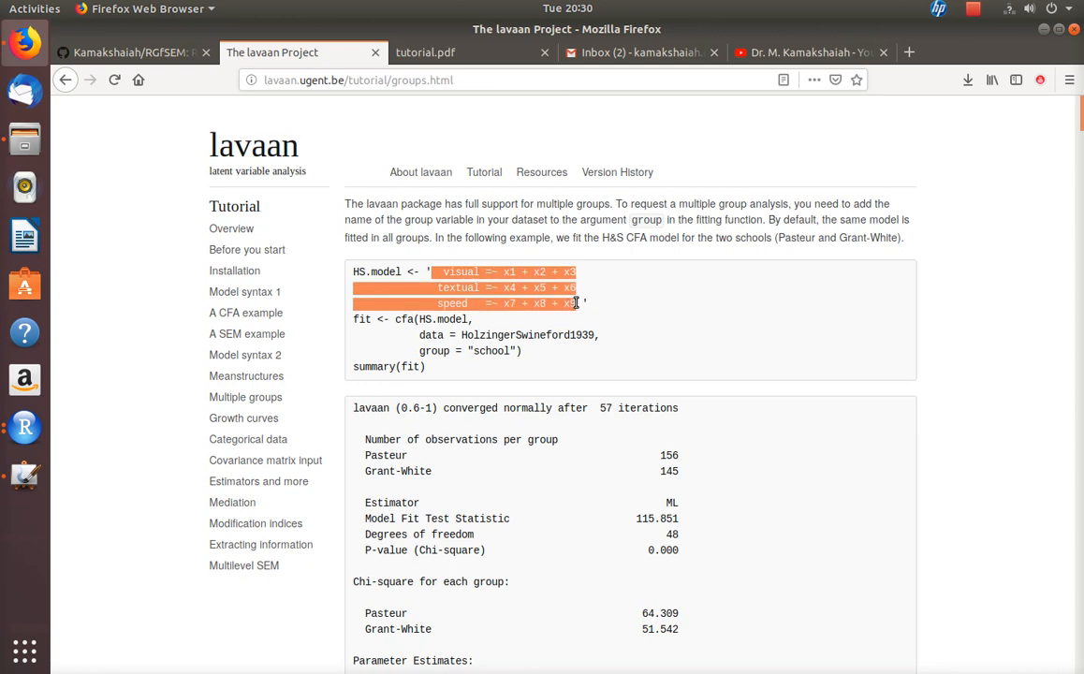
{"action": "left_click", "coordinate": [494, 288]}
{"action": "left_click_drag", "start_coordinate": [437, 271], "coordinate": [581, 305]}
{"action": "left_click", "coordinate": [478, 271]}
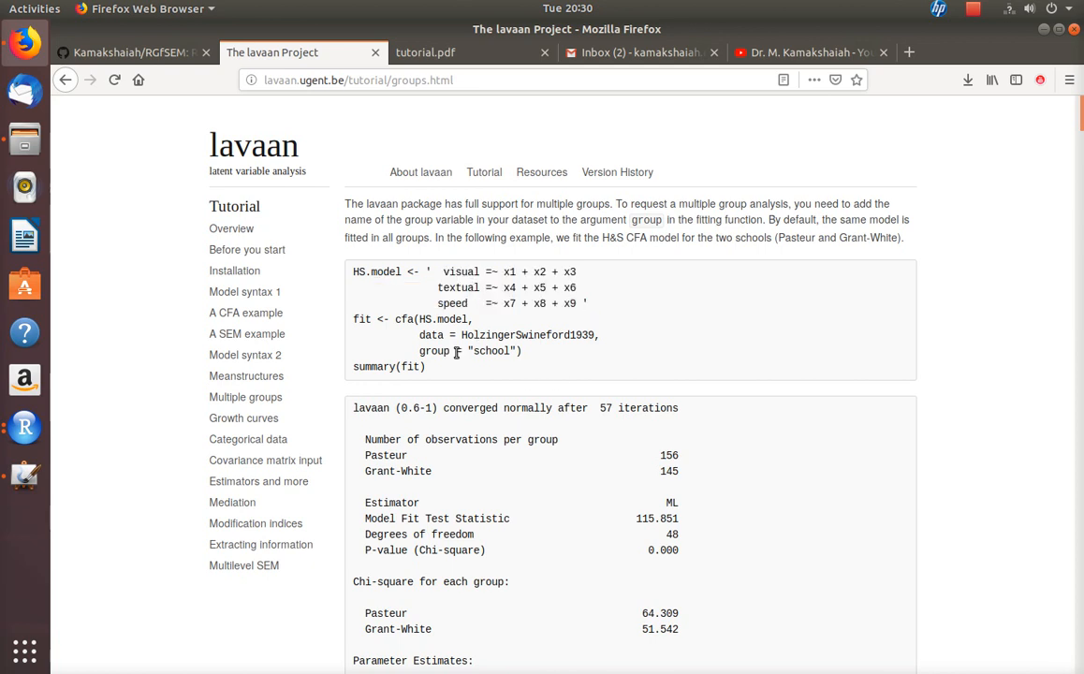
Step: Switch back to the RGfSEM app, upload sem_data.csv again as its data set, and highlight the variable names x1 to z3
{"action": "key", "text": "alt+Tab"}
{"action": "key", "text": "alt+Tab"}
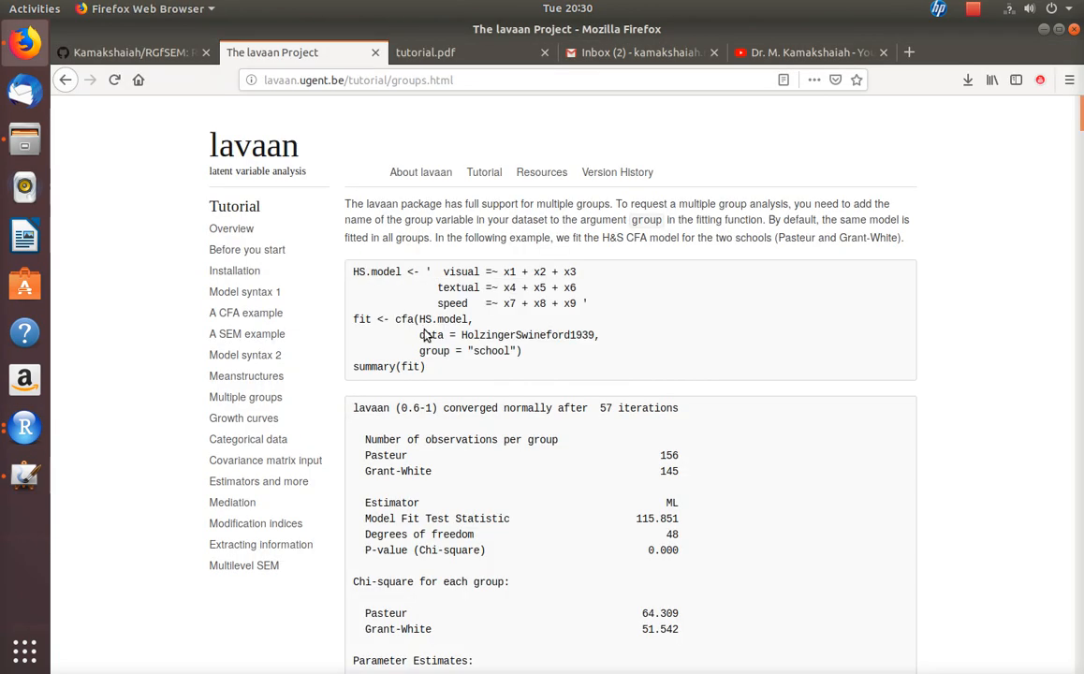
{"action": "key", "text": "alt+Tab"}
{"action": "left_click", "coordinate": [169, 72]}
{"action": "left_click", "coordinate": [133, 156]}
{"action": "left_click", "coordinate": [460, 328]}
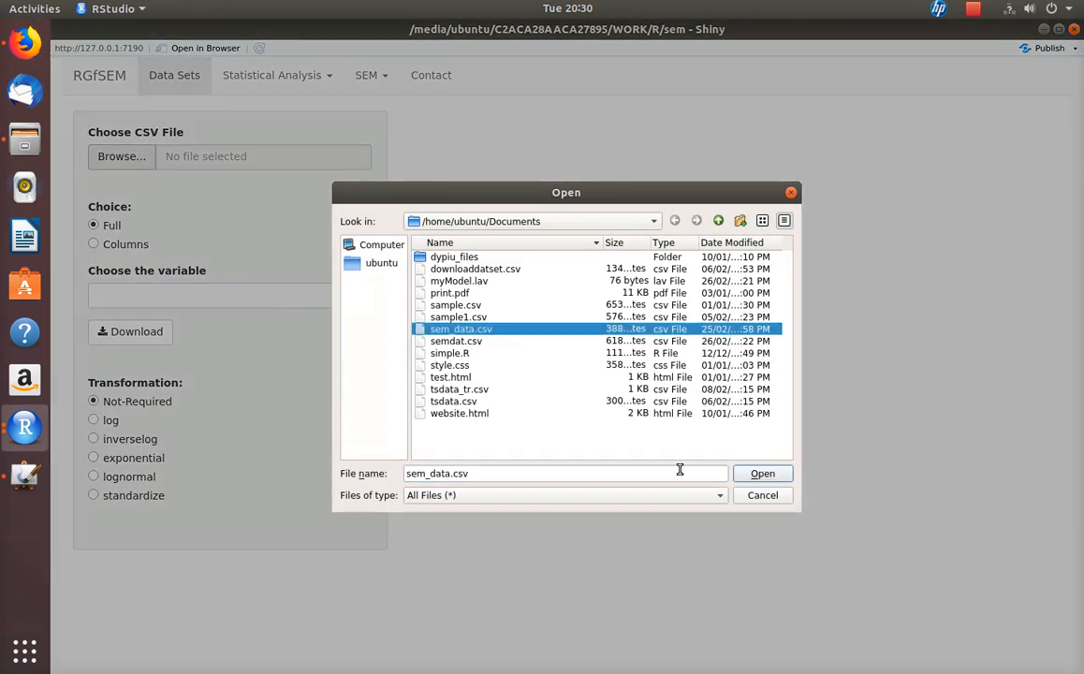
{"action": "left_click", "coordinate": [762, 474]}
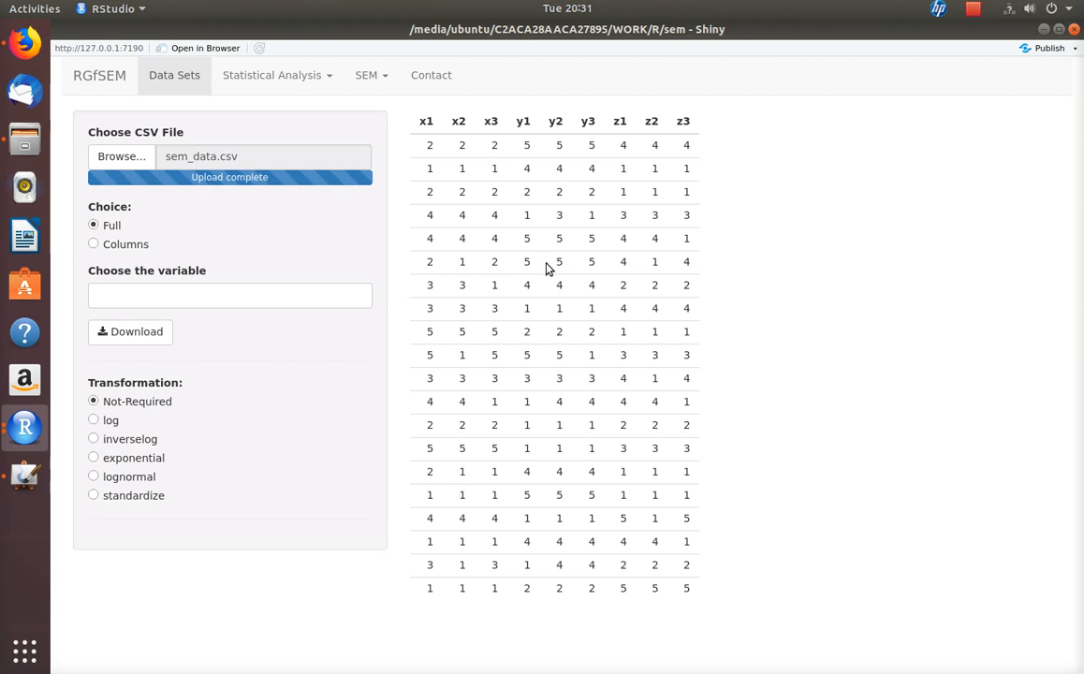
{"action": "left_click_drag", "start_coordinate": [419, 123], "coordinate": [692, 121]}
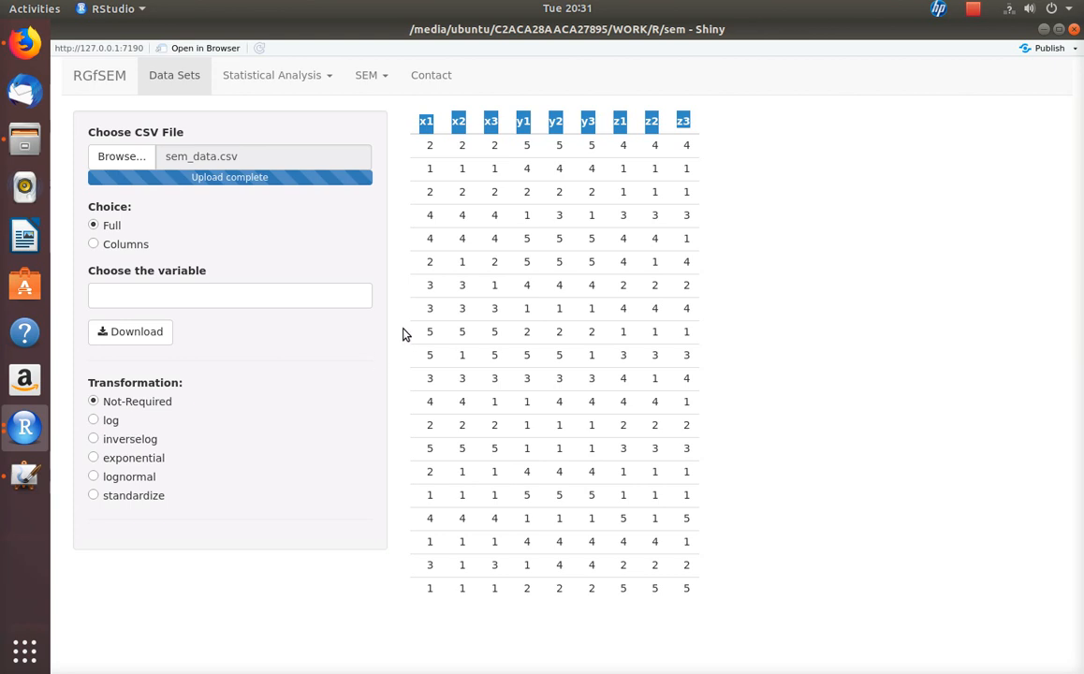
Step: Search the system for "text" and launch Text Editor with a blank document
{"action": "key", "text": "super"}
{"action": "type", "text": "te"}
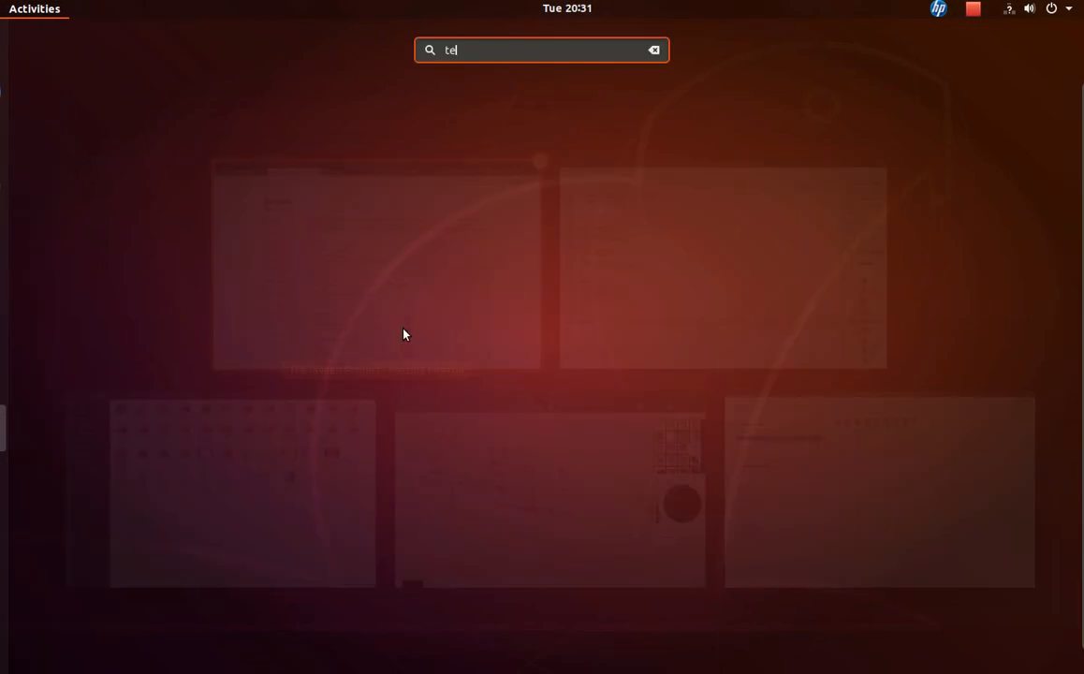
{"action": "type", "text": "xt"}
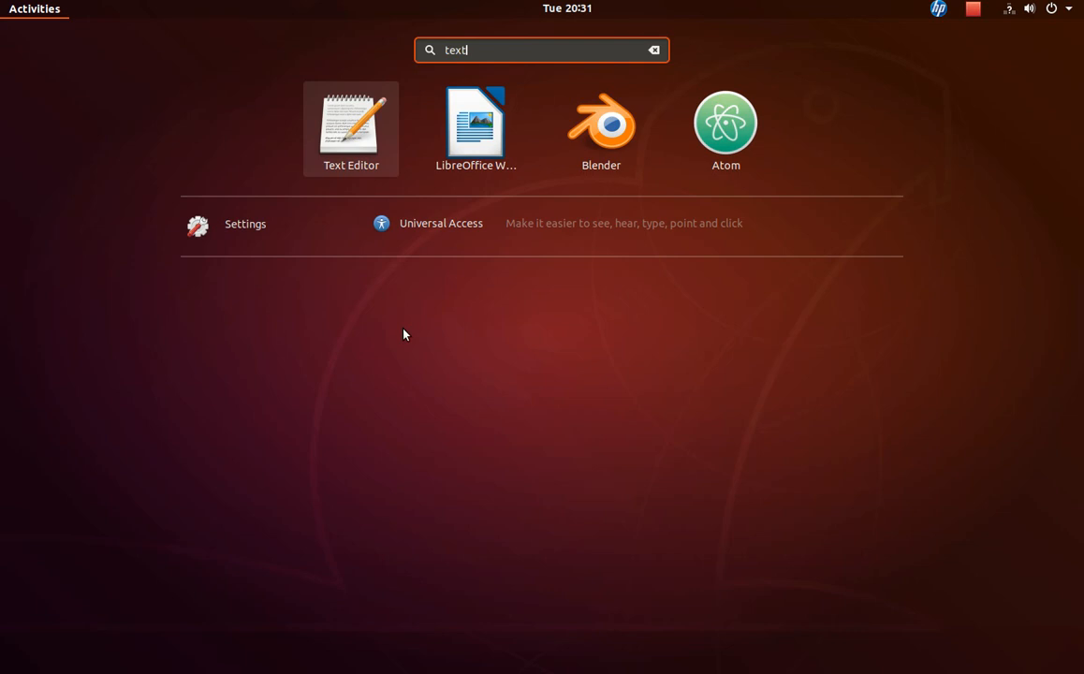
{"action": "key", "text": "Return"}
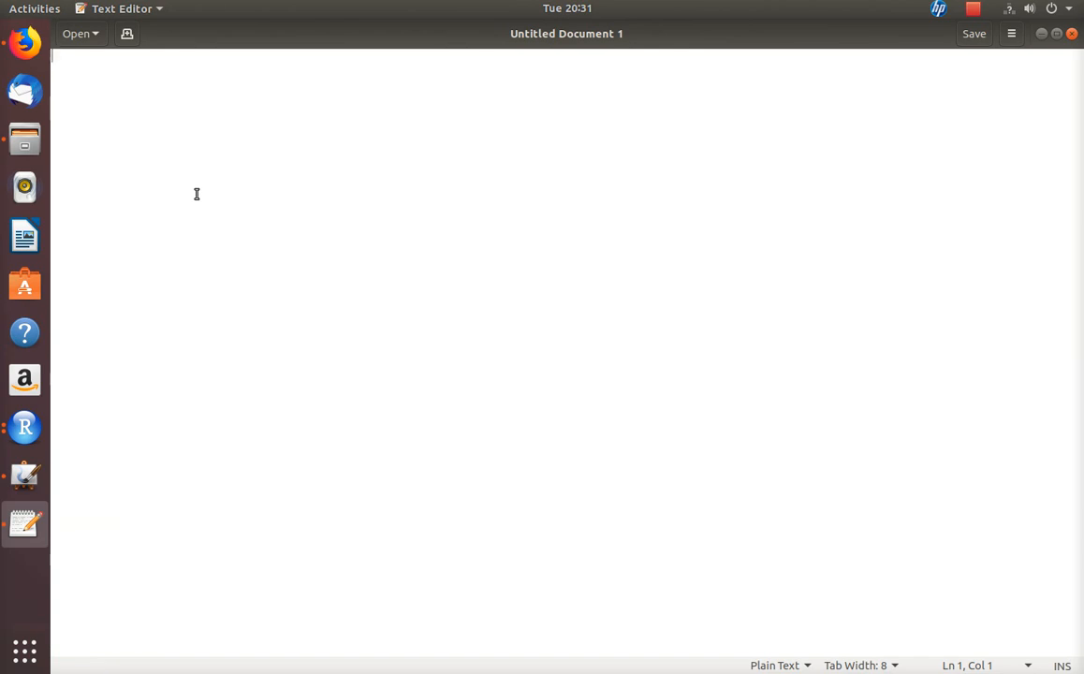
Step: Switch to MyPaint and clear the whole path diagram from the canvas
{"action": "key", "text": "alt+Tab"}
{"action": "key", "text": "alt+Tab"}
{"action": "key", "text": "Tab"}
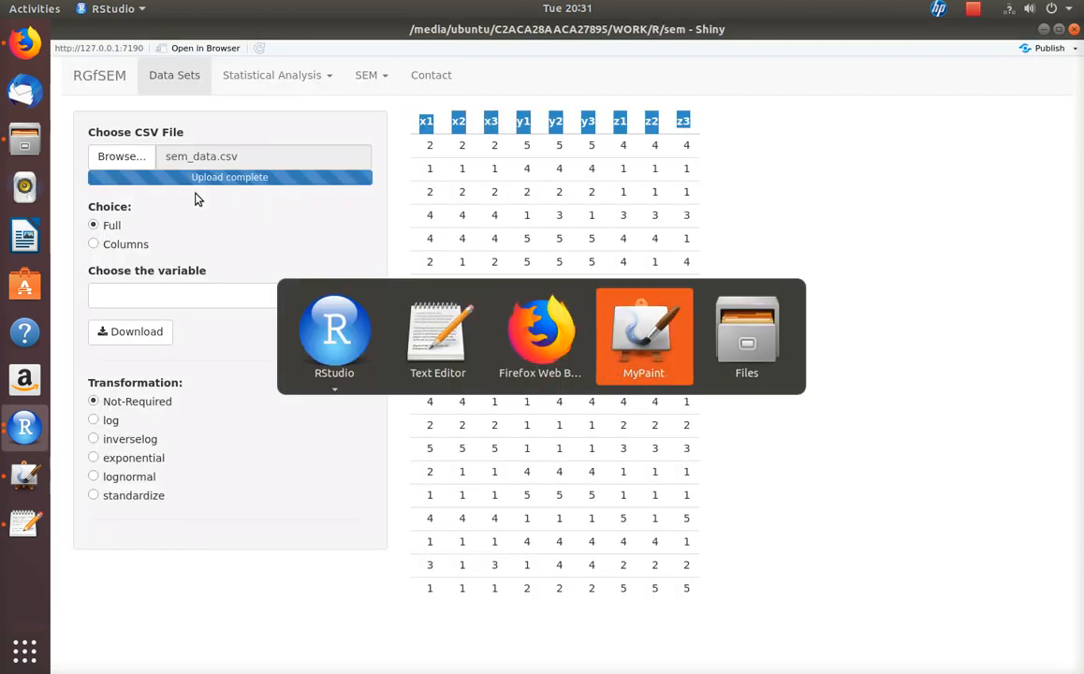
{"action": "key", "text": "alt+Tab"}
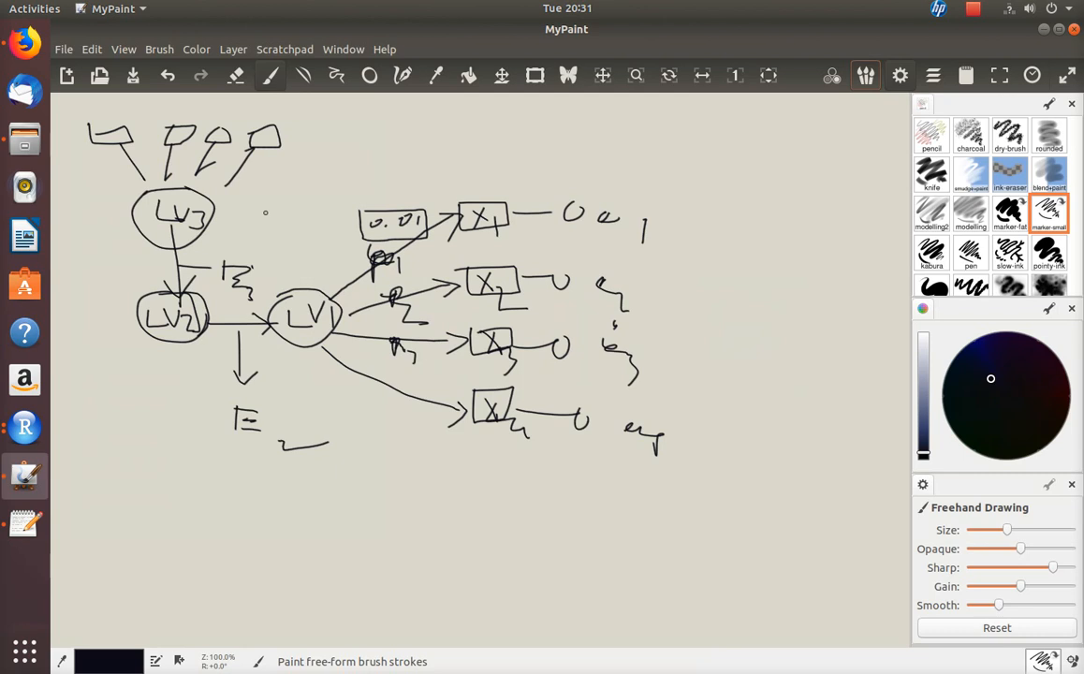
{"action": "key", "text": "Delete"}
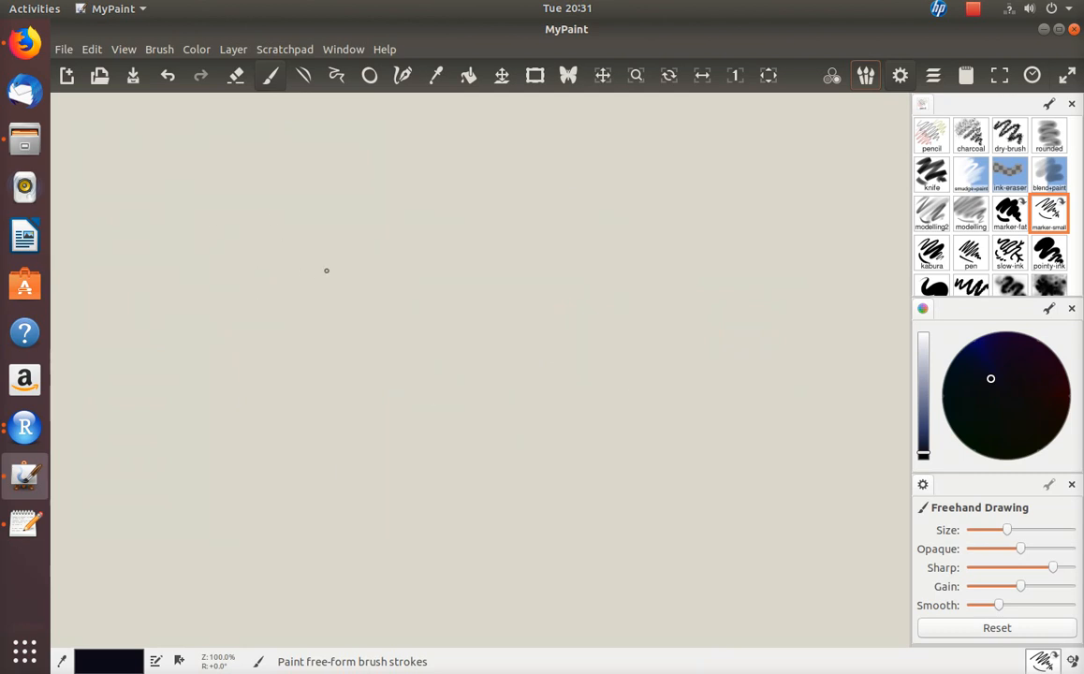
Step: Write the variable names x1 to x3, y1 to y3 and z1 to z3 in one row across the upper canvas
{"action": "mouse_move", "coordinate": [174, 157]}
{"action": "left_mouse_down"}
{"action": "mouse_move", "coordinate": [189, 174]}
{"action": "mouse_move", "coordinate": [173, 181]}
{"action": "left_mouse_up"}
{"action": "mouse_move", "coordinate": [236, 159]}
{"action": "left_mouse_down"}
{"action": "mouse_move", "coordinate": [249, 172]}
{"action": "mouse_move", "coordinate": [237, 178]}
{"action": "mouse_move", "coordinate": [294, 192]}
{"action": "mouse_move", "coordinate": [325, 178]}
{"action": "left_mouse_up"}
{"action": "mouse_move", "coordinate": [319, 161]}
{"action": "left_mouse_down"}
{"action": "mouse_move", "coordinate": [307, 179]}
{"action": "mouse_move", "coordinate": [345, 200]}
{"action": "left_mouse_up"}
{"action": "mouse_move", "coordinate": [409, 161]}
{"action": "left_mouse_down"}
{"action": "mouse_move", "coordinate": [420, 176]}
{"action": "mouse_move", "coordinate": [411, 180]}
{"action": "mouse_move", "coordinate": [445, 197]}
{"action": "left_mouse_up"}
{"action": "mouse_move", "coordinate": [481, 161]}
{"action": "left_mouse_down"}
{"action": "mouse_move", "coordinate": [498, 189]}
{"action": "mouse_move", "coordinate": [543, 208]}
{"action": "left_mouse_up"}
{"action": "left_click_drag", "start_coordinate": [567, 157], "coordinate": [585, 189]}
{"action": "left_click_drag", "start_coordinate": [593, 171], "coordinate": [604, 204]}
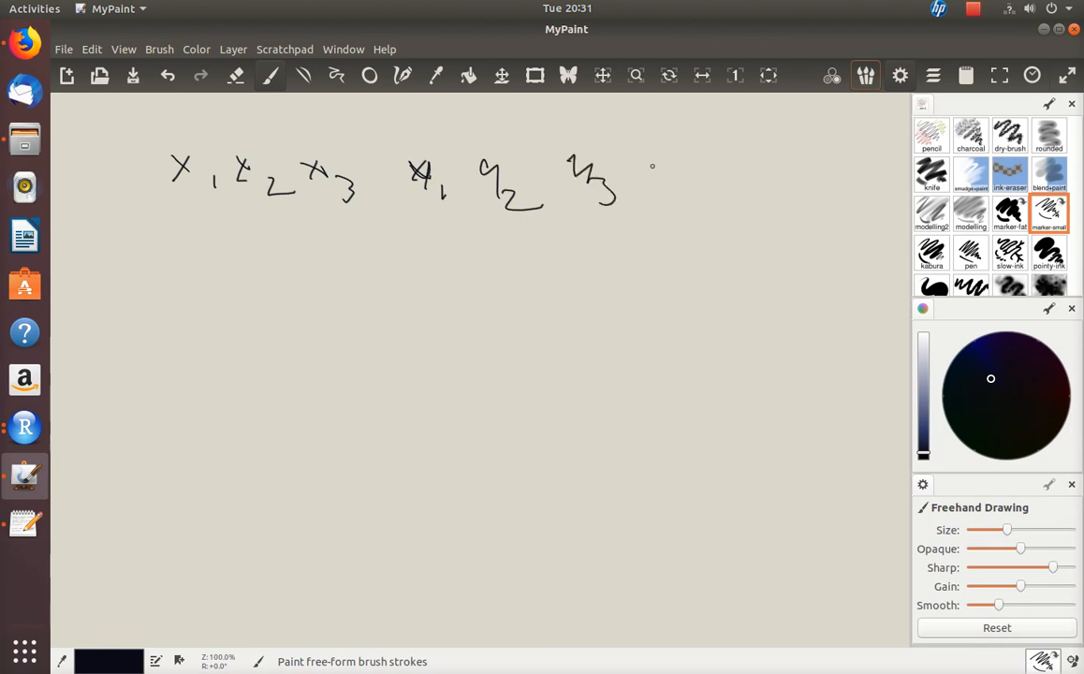
{"action": "left_click_drag", "start_coordinate": [670, 167], "coordinate": [702, 193]}
{"action": "mouse_move", "coordinate": [760, 168]}
{"action": "left_mouse_down"}
{"action": "mouse_move", "coordinate": [782, 193]}
{"action": "mouse_move", "coordinate": [795, 193]}
{"action": "mouse_move", "coordinate": [768, 161]}
{"action": "mouse_move", "coordinate": [873, 195]}
{"action": "mouse_move", "coordinate": [845, 191]}
{"action": "left_mouse_up"}
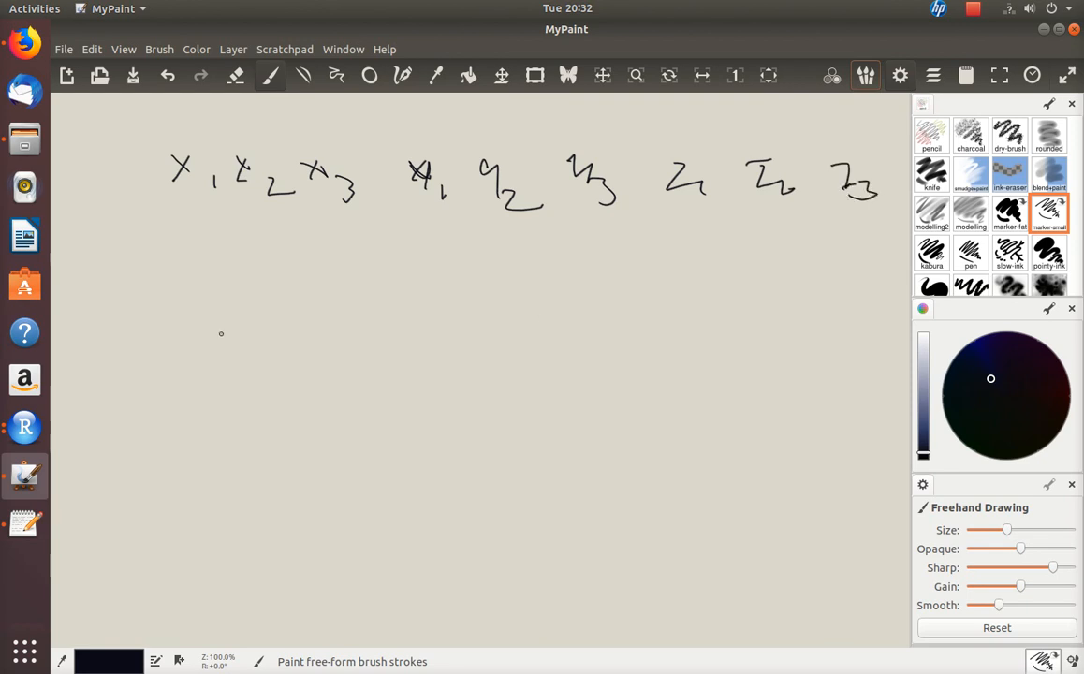
Step: Draw a brace under each group of three variables and label the groups LV1, L2 and L3
{"action": "mouse_move", "coordinate": [170, 204]}
{"action": "left_mouse_down"}
{"action": "mouse_move", "coordinate": [172, 215]}
{"action": "mouse_move", "coordinate": [235, 230]}
{"action": "mouse_move", "coordinate": [325, 218]}
{"action": "left_mouse_up"}
{"action": "mouse_move", "coordinate": [228, 259]}
{"action": "left_mouse_down"}
{"action": "mouse_move", "coordinate": [242, 274]}
{"action": "mouse_move", "coordinate": [264, 263]}
{"action": "mouse_move", "coordinate": [277, 285]}
{"action": "left_mouse_up"}
{"action": "mouse_move", "coordinate": [415, 213]}
{"action": "left_mouse_down"}
{"action": "mouse_move", "coordinate": [414, 224]}
{"action": "mouse_move", "coordinate": [571, 236]}
{"action": "mouse_move", "coordinate": [616, 219]}
{"action": "left_mouse_up"}
{"action": "left_click_drag", "start_coordinate": [524, 270], "coordinate": [538, 292]}
{"action": "left_click_drag", "start_coordinate": [540, 274], "coordinate": [574, 295]}
{"action": "mouse_move", "coordinate": [675, 222]}
{"action": "left_mouse_down"}
{"action": "mouse_move", "coordinate": [786, 245]}
{"action": "mouse_move", "coordinate": [884, 225]}
{"action": "left_mouse_up"}
{"action": "left_click_drag", "start_coordinate": [754, 262], "coordinate": [792, 298]}
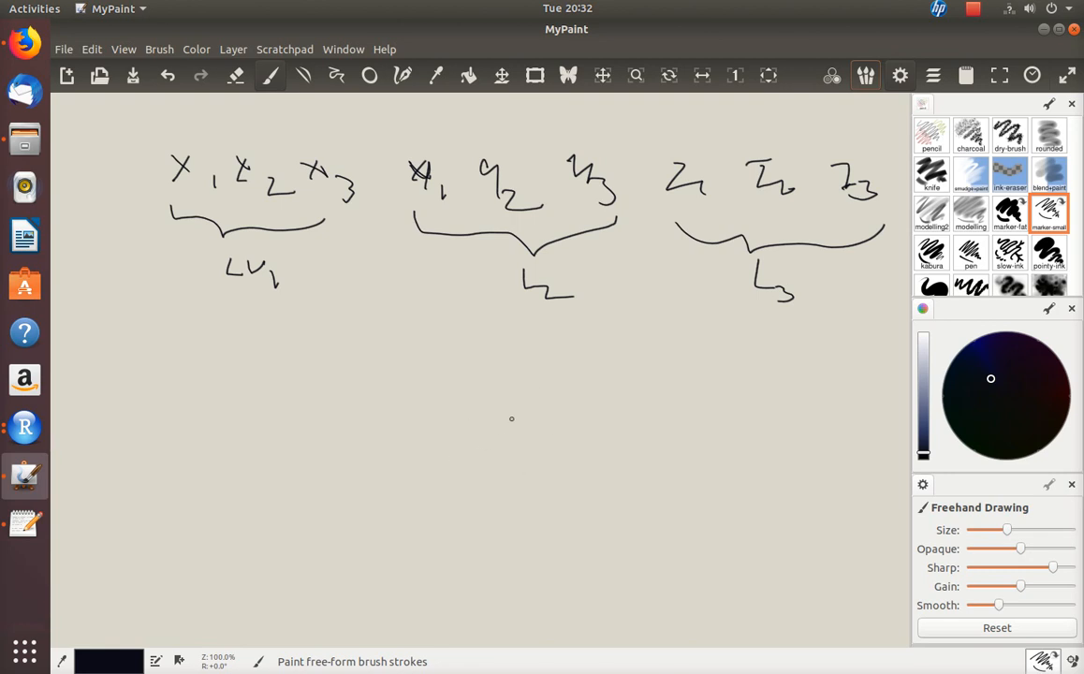
Step: Draw three circles in a column below the groups and link the top circle by arrows to three small boxes
{"action": "mouse_move", "coordinate": [505, 370]}
{"action": "left_mouse_down"}
{"action": "mouse_move", "coordinate": [538, 397]}
{"action": "mouse_move", "coordinate": [508, 402]}
{"action": "left_mouse_up"}
{"action": "mouse_move", "coordinate": [508, 451]}
{"action": "left_mouse_down"}
{"action": "mouse_move", "coordinate": [520, 446]}
{"action": "mouse_move", "coordinate": [519, 473]}
{"action": "mouse_move", "coordinate": [501, 536]}
{"action": "left_mouse_up"}
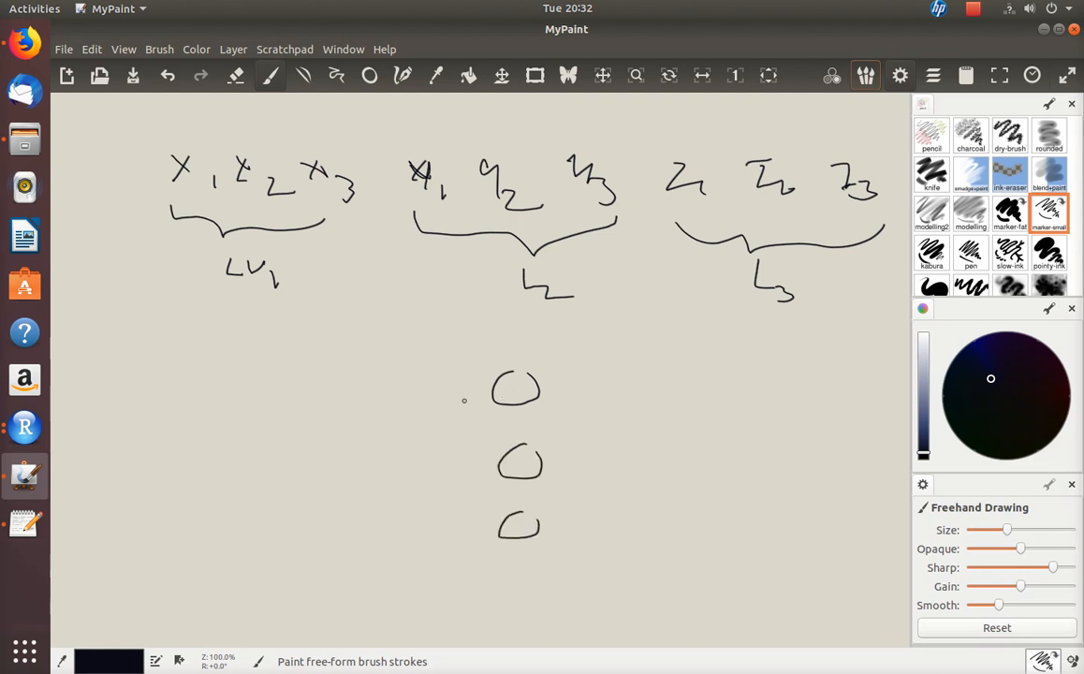
{"action": "mouse_move", "coordinate": [419, 334]}
{"action": "left_mouse_down"}
{"action": "mouse_move", "coordinate": [470, 367]}
{"action": "mouse_move", "coordinate": [469, 400]}
{"action": "mouse_move", "coordinate": [502, 377]}
{"action": "mouse_move", "coordinate": [495, 386]}
{"action": "left_mouse_up"}
{"action": "left_click_drag", "start_coordinate": [466, 402], "coordinate": [499, 396]}
{"action": "left_click_drag", "start_coordinate": [414, 334], "coordinate": [422, 346]}
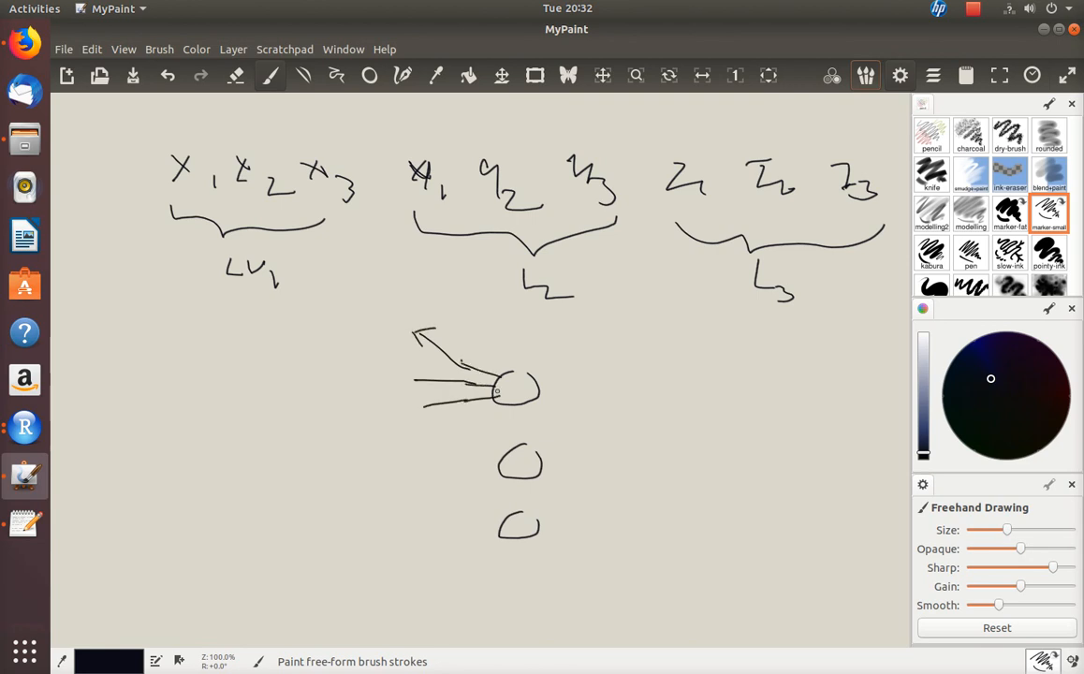
{"action": "mouse_move", "coordinate": [356, 321]}
{"action": "left_mouse_down"}
{"action": "mouse_move", "coordinate": [356, 342]}
{"action": "mouse_move", "coordinate": [387, 321]}
{"action": "left_mouse_up"}
{"action": "mouse_move", "coordinate": [365, 365]}
{"action": "left_mouse_down"}
{"action": "mouse_move", "coordinate": [391, 381]}
{"action": "mouse_move", "coordinate": [364, 365]}
{"action": "mouse_move", "coordinate": [363, 412]}
{"action": "mouse_move", "coordinate": [405, 386]}
{"action": "left_mouse_up"}
{"action": "left_click_drag", "start_coordinate": [428, 398], "coordinate": [428, 410]}
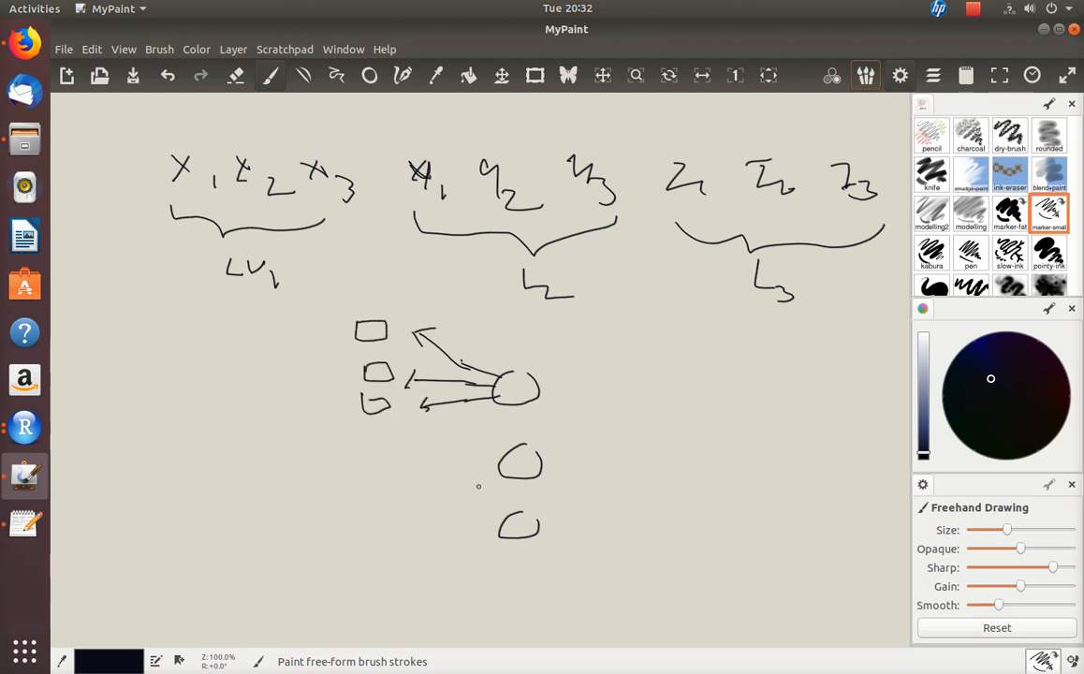
Step: Label the top circle LV and its first box x1, and link the middle circle by arrows to three boxes
{"action": "left_click_drag", "start_coordinate": [510, 384], "coordinate": [529, 383]}
{"action": "left_click_drag", "start_coordinate": [374, 326], "coordinate": [382, 347]}
{"action": "mouse_move", "coordinate": [496, 466]}
{"action": "left_mouse_down"}
{"action": "mouse_move", "coordinate": [432, 446]}
{"action": "mouse_move", "coordinate": [443, 455]}
{"action": "mouse_move", "coordinate": [449, 441]}
{"action": "mouse_move", "coordinate": [439, 465]}
{"action": "mouse_move", "coordinate": [468, 476]}
{"action": "mouse_move", "coordinate": [450, 492]}
{"action": "mouse_move", "coordinate": [468, 492]}
{"action": "left_mouse_up"}
{"action": "mouse_move", "coordinate": [356, 440]}
{"action": "left_mouse_down"}
{"action": "mouse_move", "coordinate": [397, 468]}
{"action": "mouse_move", "coordinate": [355, 476]}
{"action": "mouse_move", "coordinate": [384, 510]}
{"action": "mouse_move", "coordinate": [366, 497]}
{"action": "left_mouse_up"}
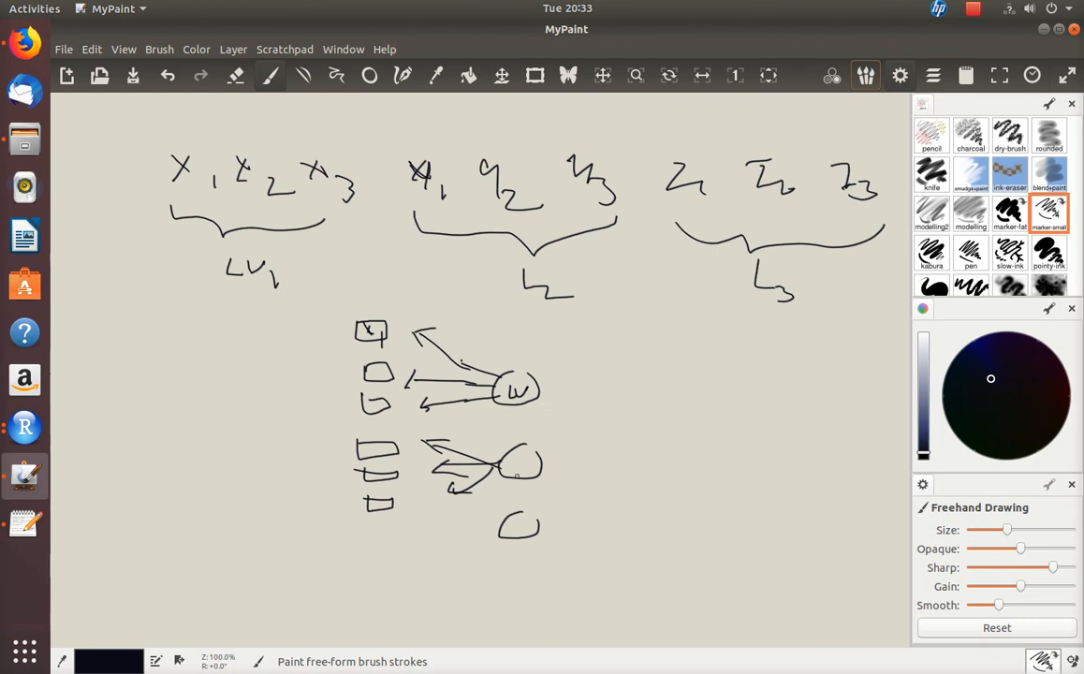
Step: Label the middle circle as LV2 and its boxes with y, and sketch a line and a z beside the lowest circle
{"action": "mouse_move", "coordinate": [510, 450]}
{"action": "left_mouse_down"}
{"action": "mouse_move", "coordinate": [521, 471]}
{"action": "mouse_move", "coordinate": [541, 451]}
{"action": "mouse_move", "coordinate": [553, 477]}
{"action": "left_mouse_up"}
{"action": "mouse_move", "coordinate": [373, 443]}
{"action": "left_mouse_down"}
{"action": "mouse_move", "coordinate": [386, 451]}
{"action": "mouse_move", "coordinate": [381, 478]}
{"action": "left_mouse_up"}
{"action": "mouse_move", "coordinate": [496, 540]}
{"action": "left_mouse_down"}
{"action": "mouse_move", "coordinate": [454, 541]}
{"action": "mouse_move", "coordinate": [512, 592]}
{"action": "left_mouse_up"}
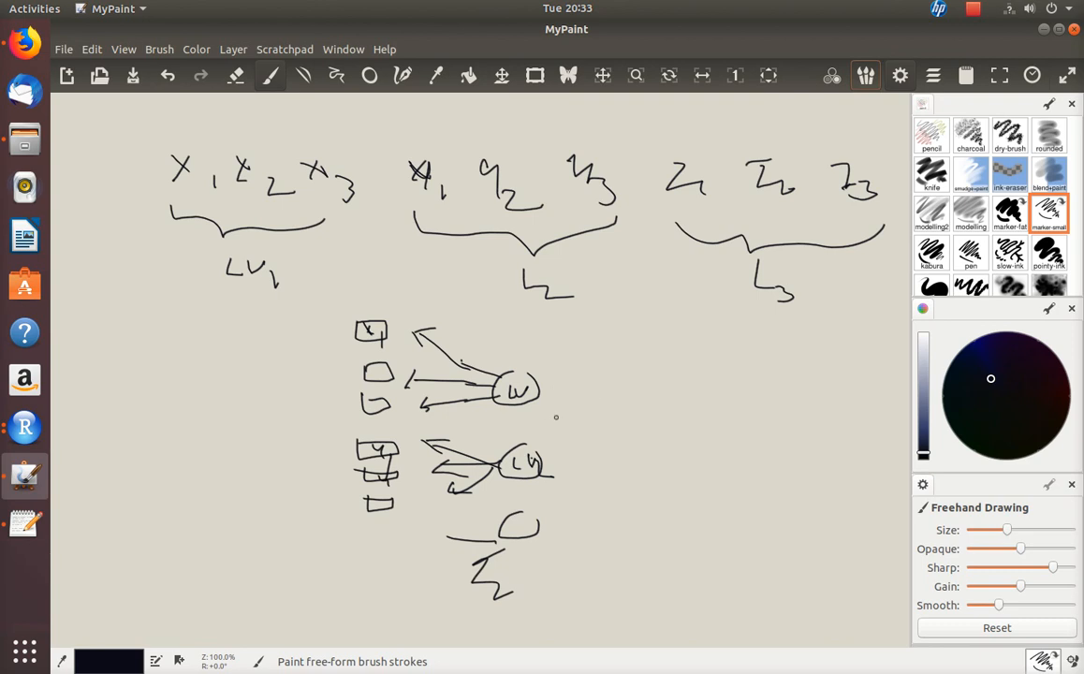
Step: Draw curved lines connecting the three latent-variable circles with one another
{"action": "left_click_drag", "start_coordinate": [543, 394], "coordinate": [545, 468]}
{"action": "left_click_drag", "start_coordinate": [541, 397], "coordinate": [547, 502]}
{"action": "left_click_drag", "start_coordinate": [554, 462], "coordinate": [538, 520]}
{"action": "left_click_drag", "start_coordinate": [549, 479], "coordinate": [560, 535]}
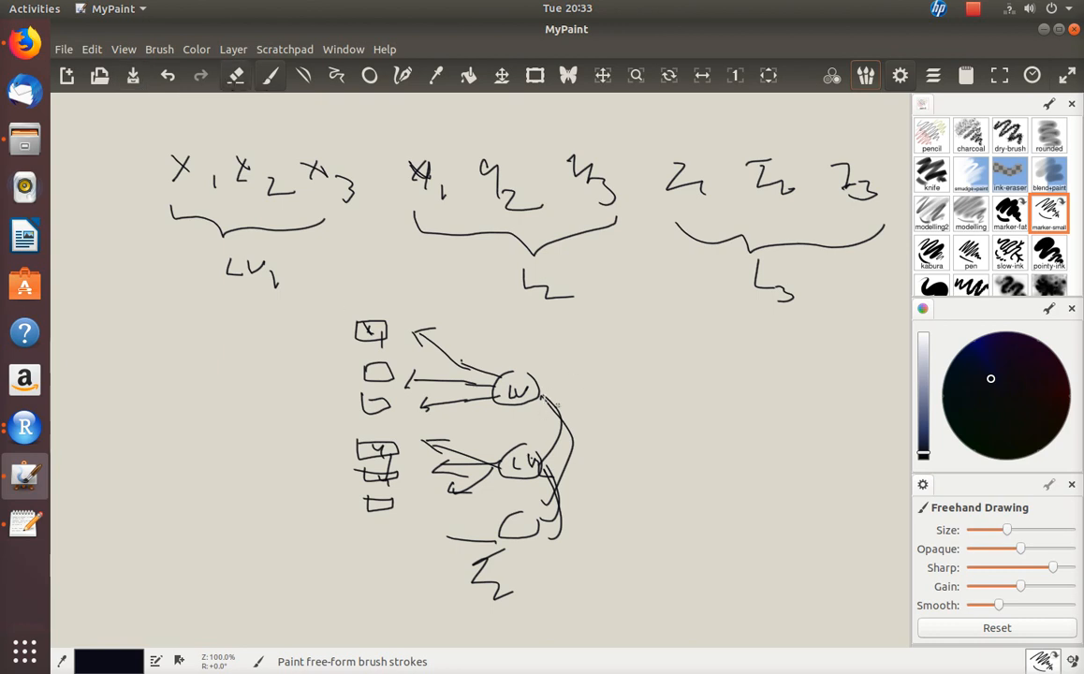
{"action": "left_click", "coordinate": [925, 289]}
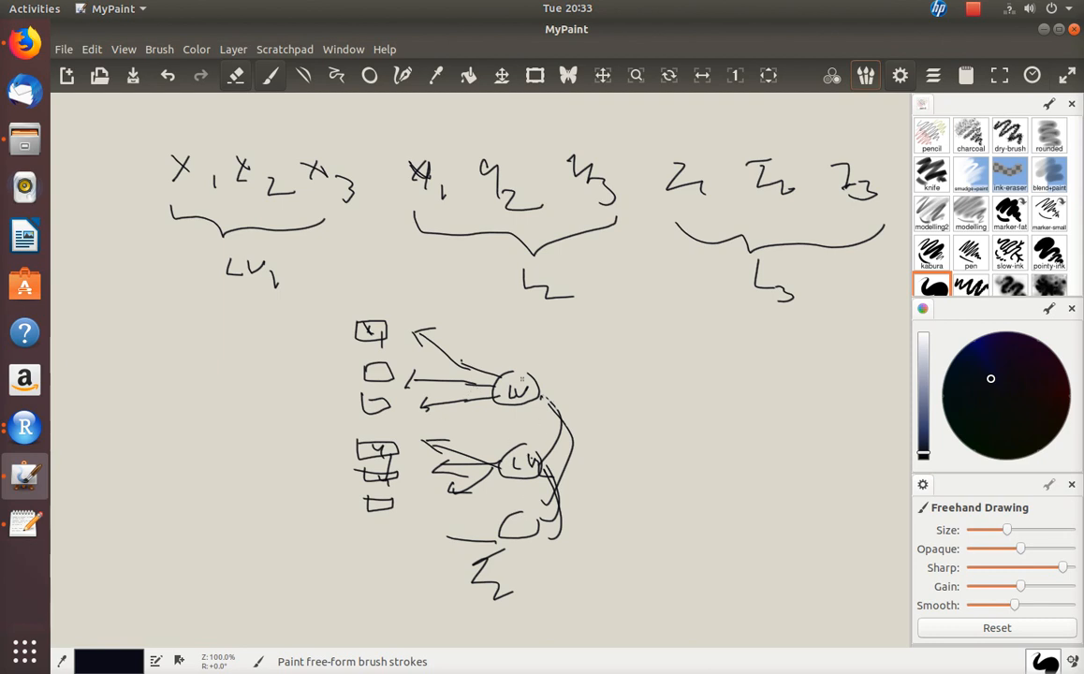
Step: Switch to the RGfSEM app and view its CFA & SEM page
{"action": "key", "text": "alt"}
{"action": "key", "text": "alt+Tab"}
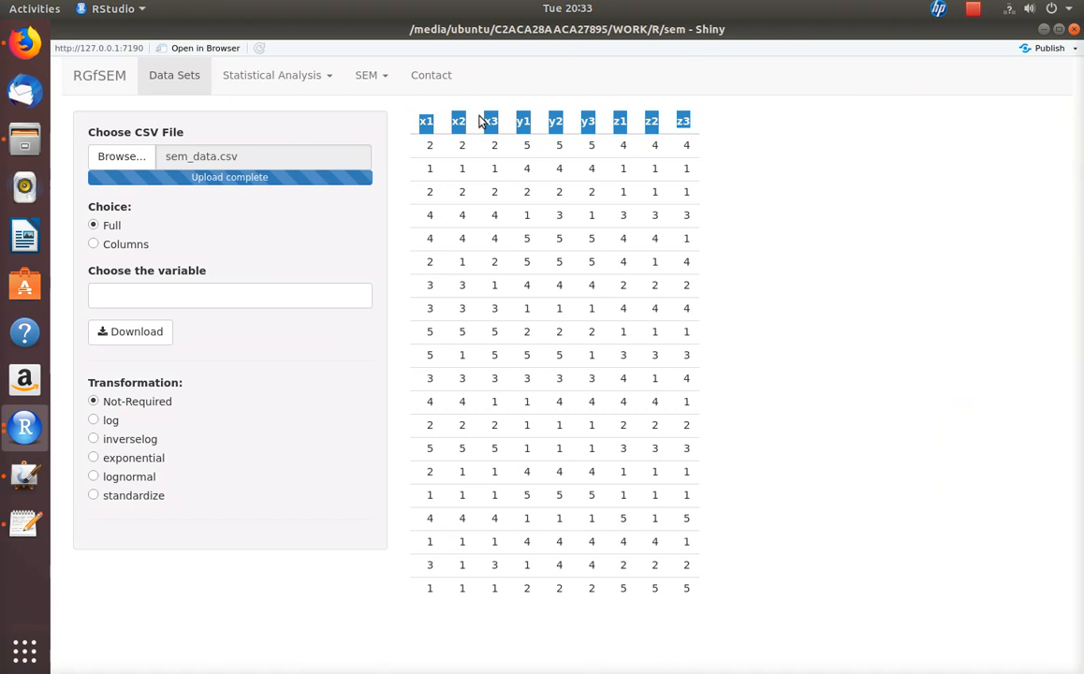
{"action": "left_click", "coordinate": [370, 80]}
{"action": "left_click", "coordinate": [386, 129]}
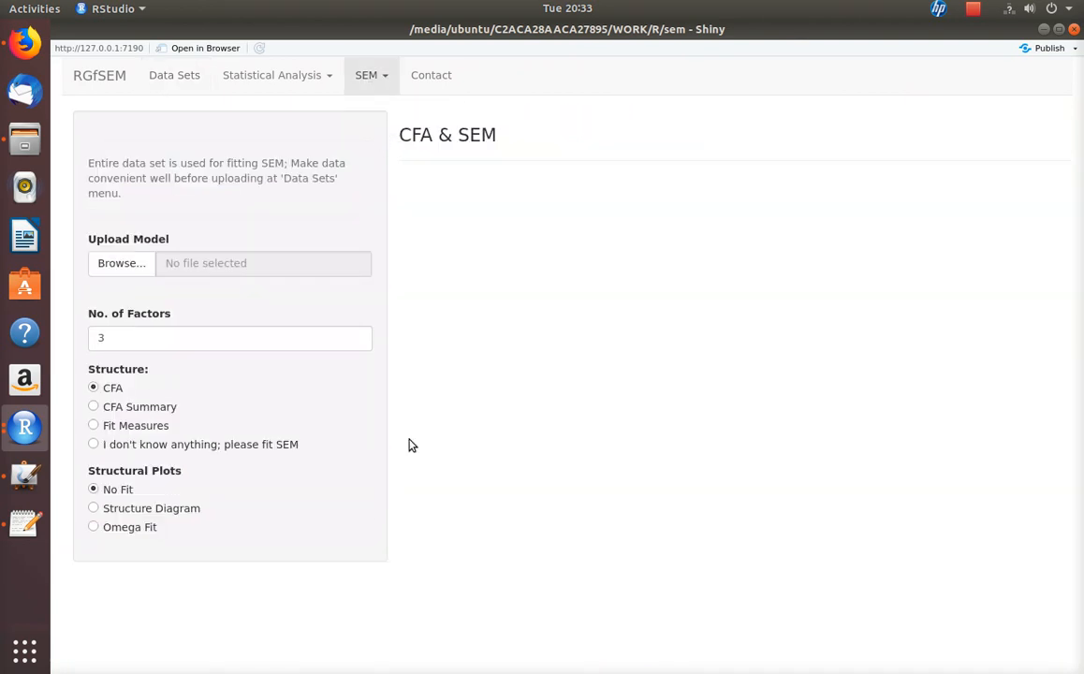
Step: Switch to Text Editor and begin the first model line with "F1 =~ x1 +"
{"action": "key", "text": "alt+Tab"}
{"action": "key", "text": "alt+Tab"}
{"action": "key", "text": "alt+Tab"}
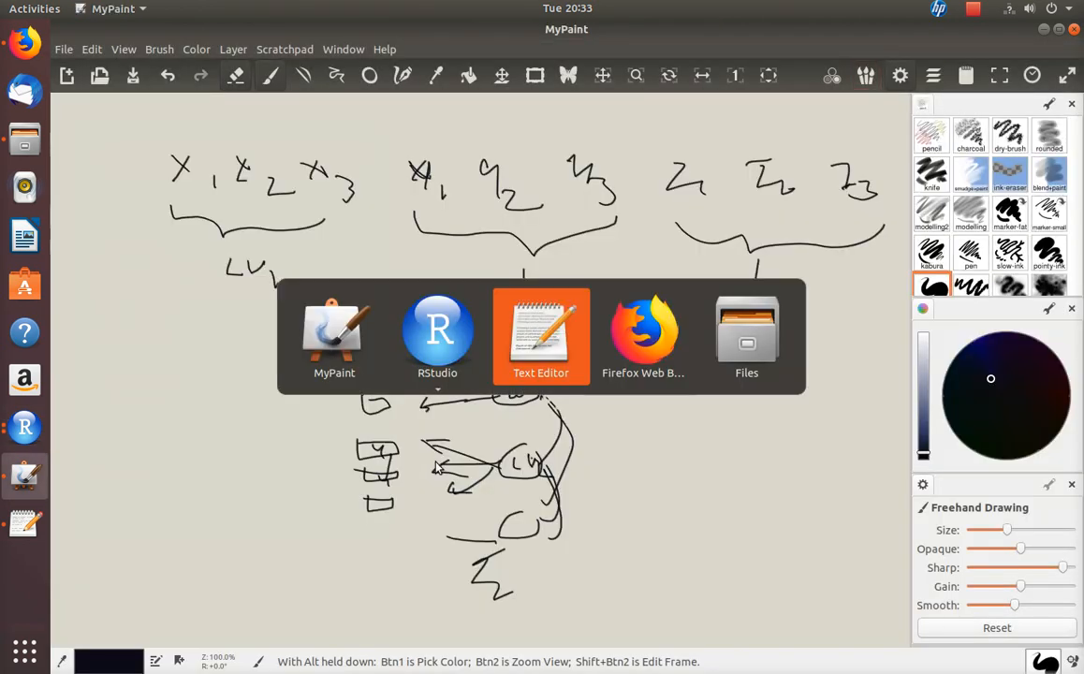
{"action": "type", "text": "F1"}
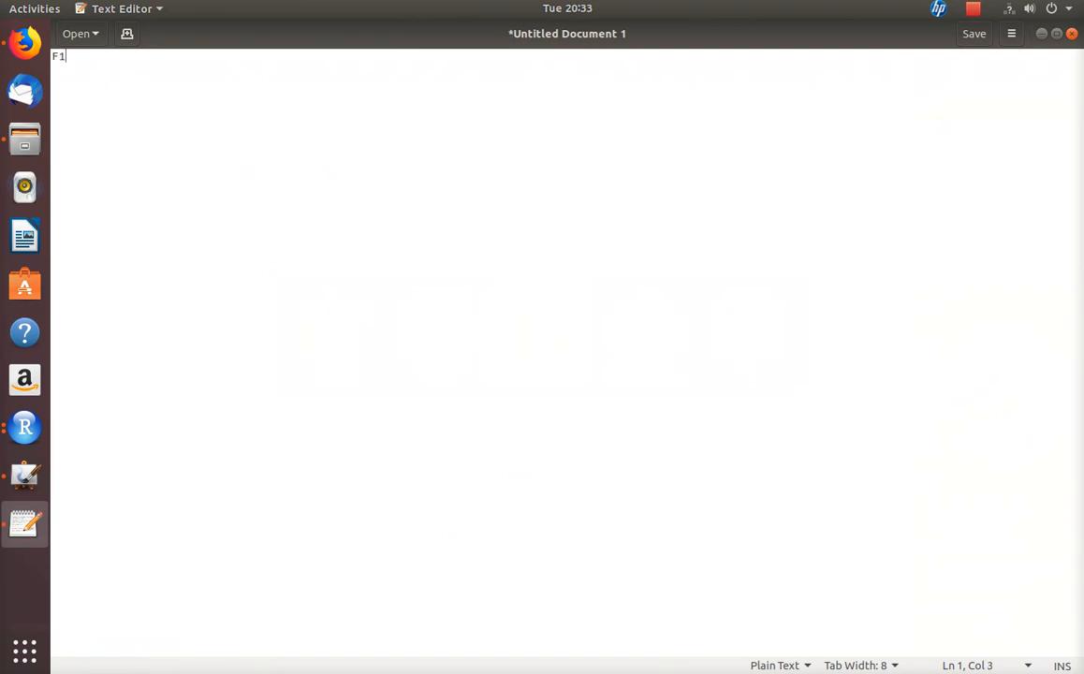
{"action": "key", "text": "BackSpace"}
{"action": "type", "text": ":V"}
{"action": "key", "text": "BackSpace"}
{"action": "key", "text": "BackSpace"}
{"action": "type", "text": "LV"}
{"action": "key", "text": "BackSpace"}
{"action": "key", "text": "BackSpace"}
{"action": "type", "text": "F"}
{"action": "key", "text": "Right"}
{"action": "key", "text": "alt+Tab"}
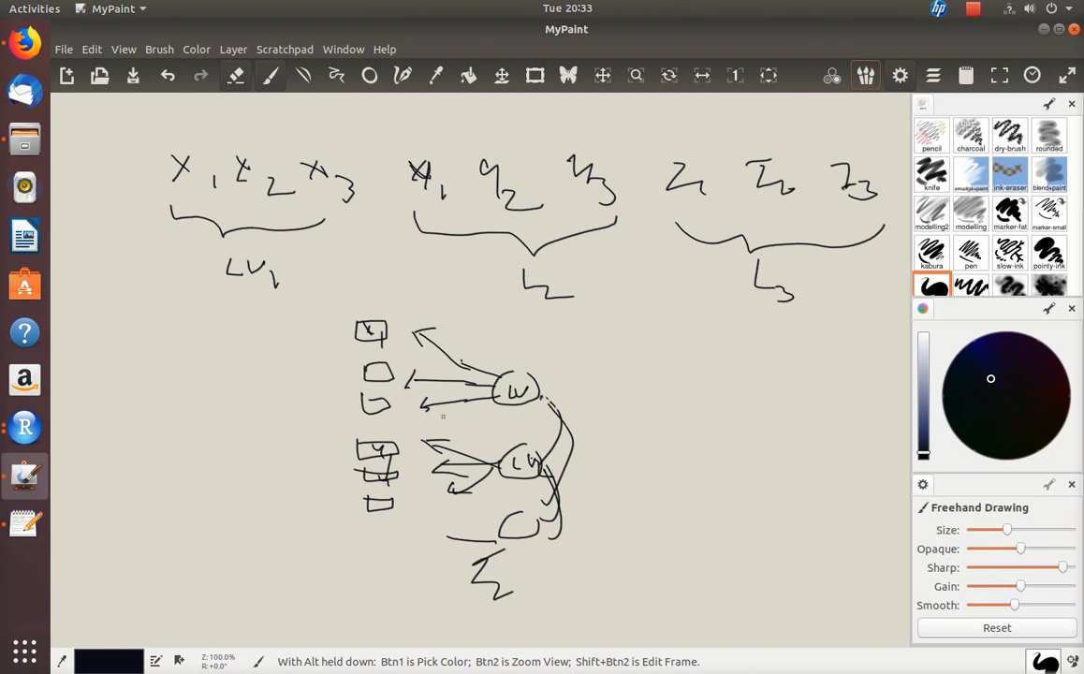
{"action": "key", "text": "alt+Tab"}
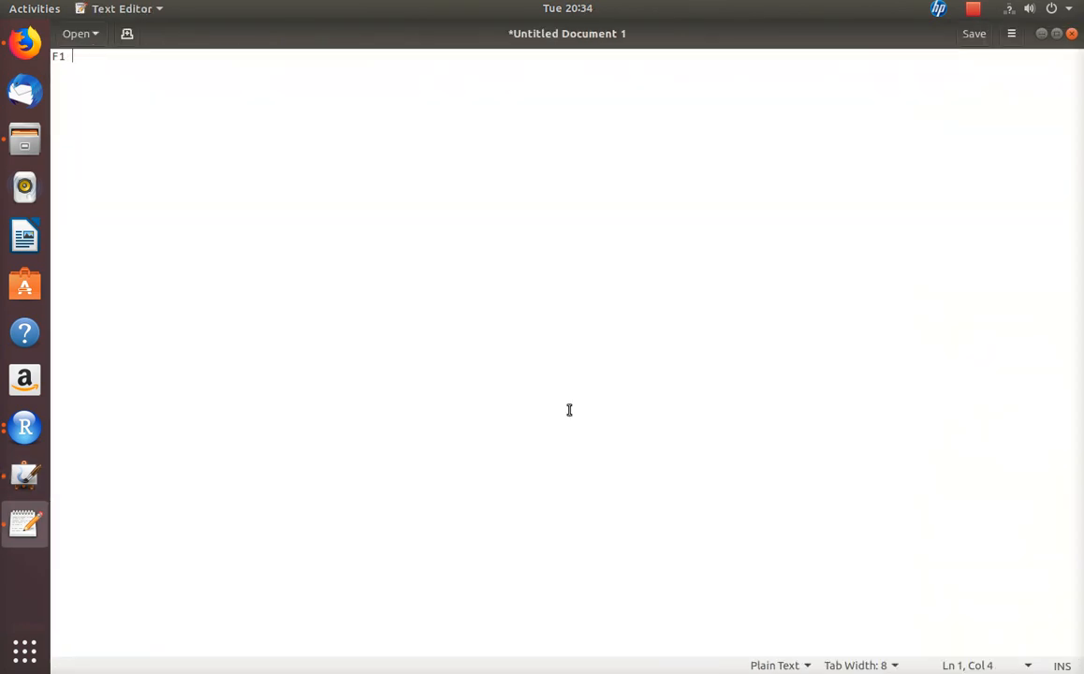
{"action": "type", "text": "=~ x1 +"}
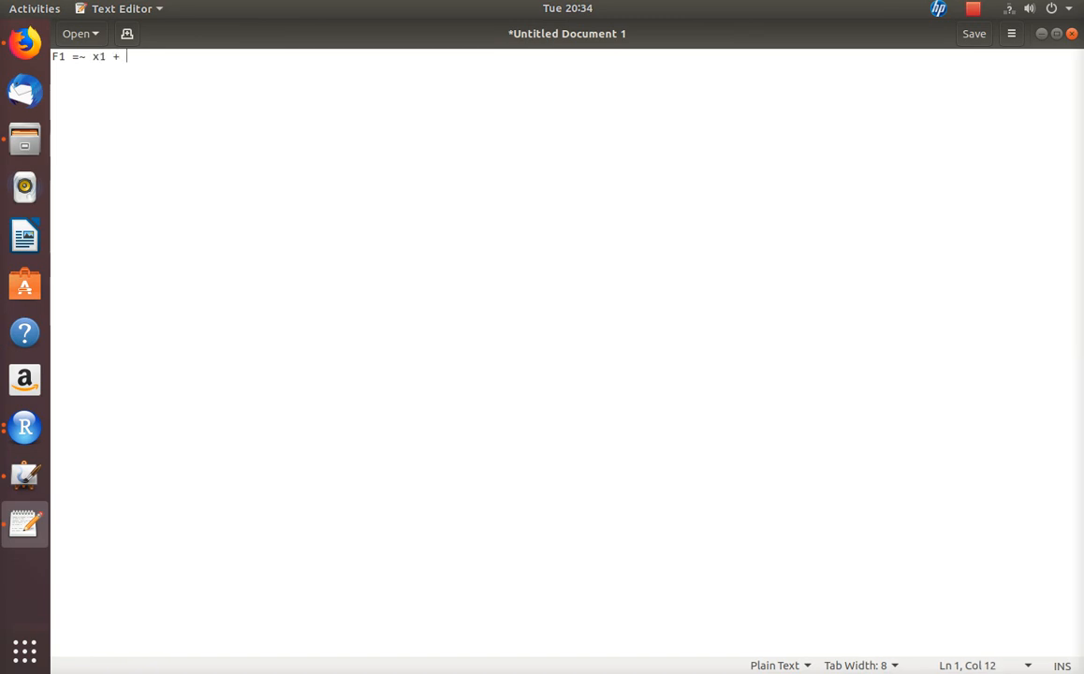
Step: Check the x1 column name in the RGfSEM data set against the path diagram in MyPaint
{"action": "key", "text": "alt+Tab"}
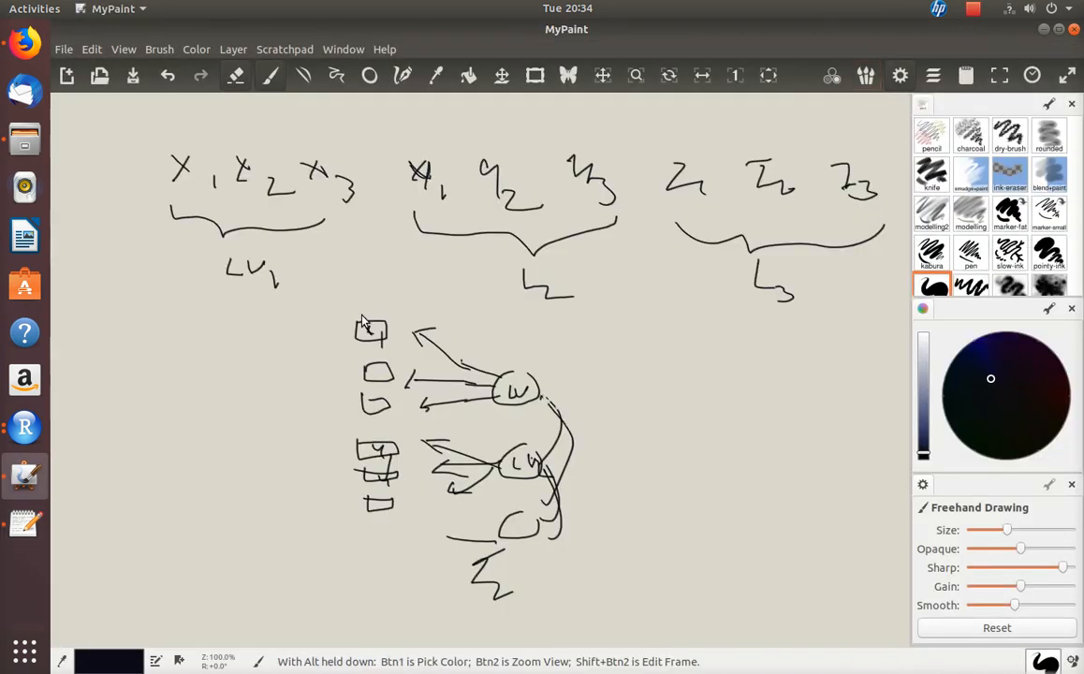
{"action": "key", "text": "alt+Tab"}
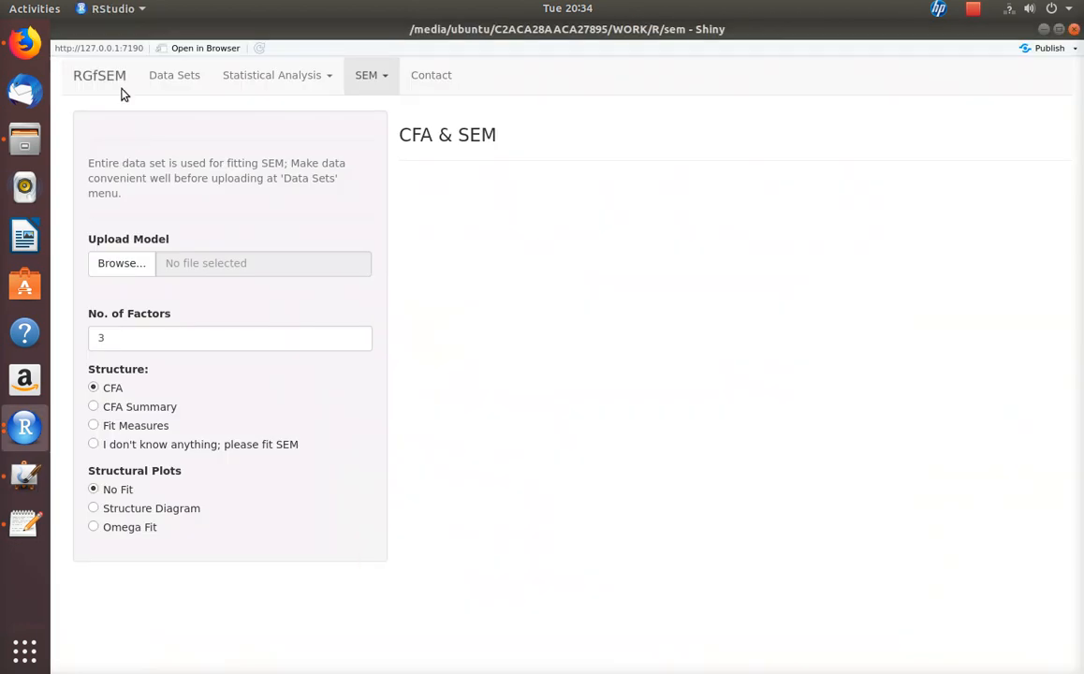
{"action": "left_click", "coordinate": [175, 77]}
{"action": "left_click", "coordinate": [421, 125]}
{"action": "mouse_move", "coordinate": [421, 125]}
{"action": "left_mouse_down"}
{"action": "mouse_move", "coordinate": [454, 124]}
{"action": "mouse_move", "coordinate": [432, 125]}
{"action": "left_mouse_up"}
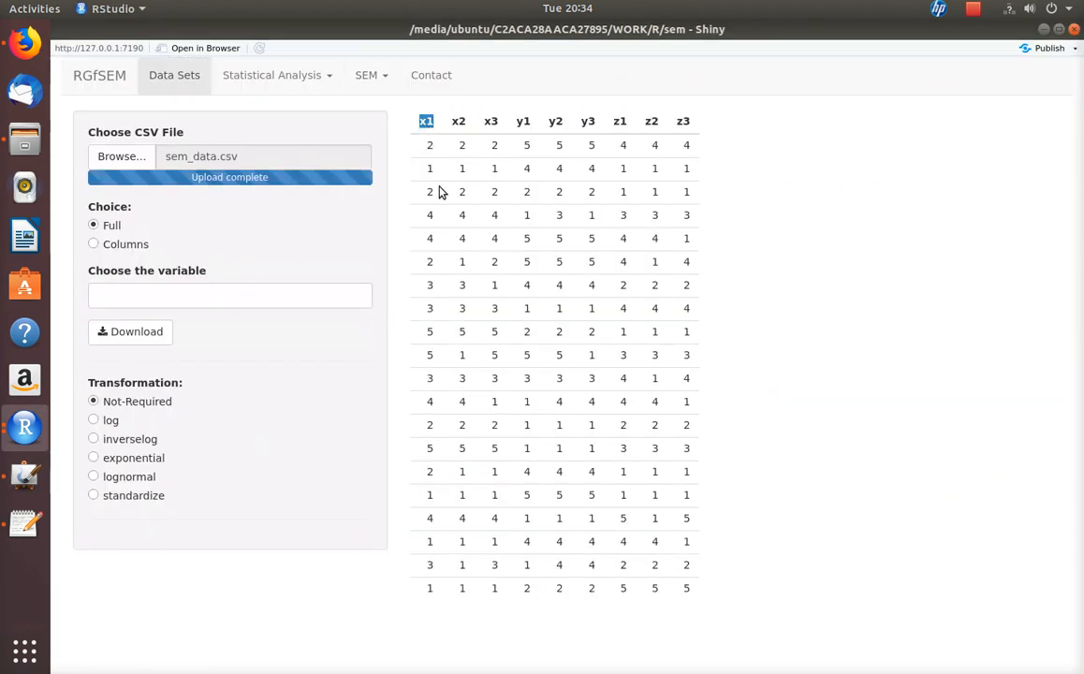
{"action": "left_click", "coordinate": [386, 112]}
{"action": "key", "text": "alt+Tab"}
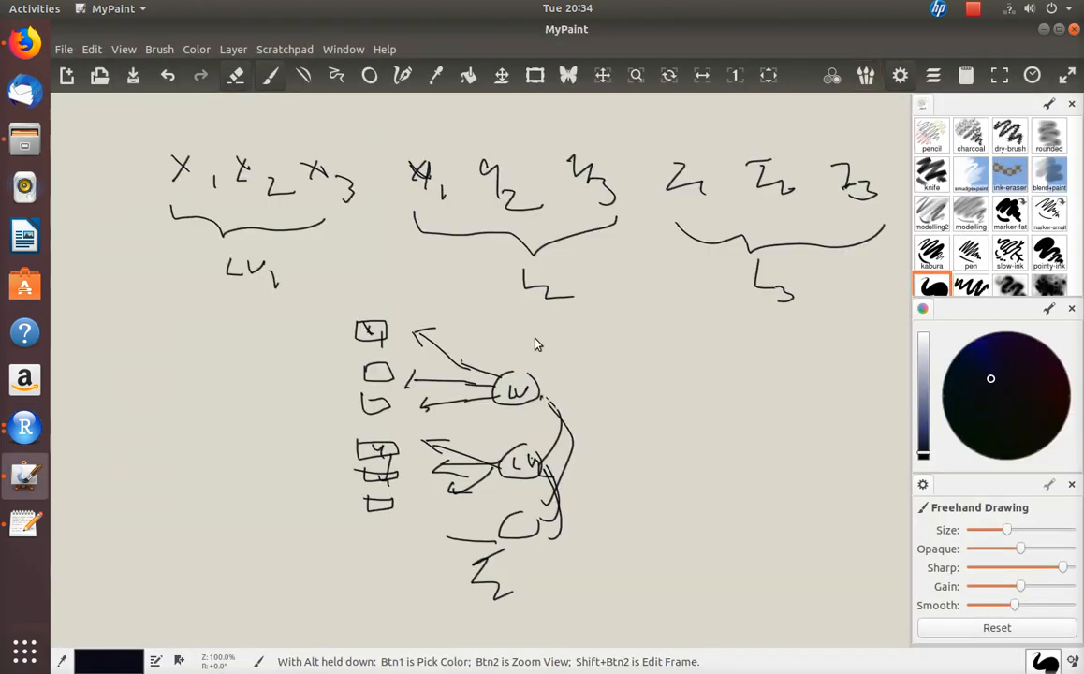
Step: Return to Text Editor and finish the F1 line with "x2 x3"
{"action": "key", "text": "alt+Tab"}
{"action": "type", "text": "x"}
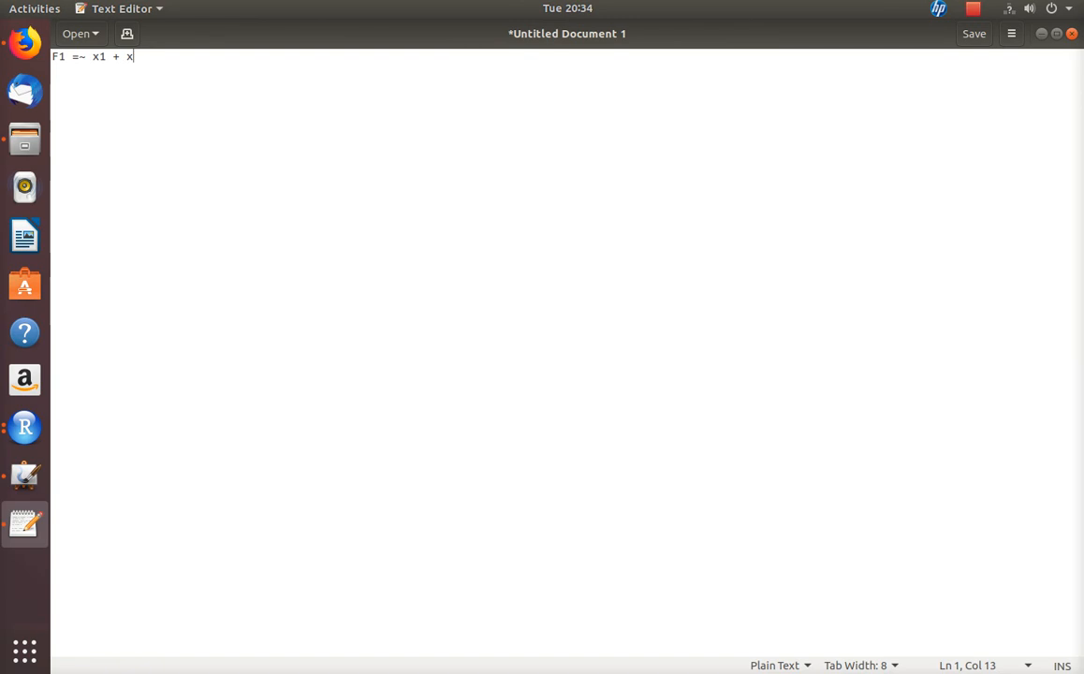
{"action": "type", "text": "2 x3"}
{"action": "key", "text": "Return"}
Step: Add the model lines "F2 =~ y1 + y1 + y3" and "F3 =~ z1 + z2 + z3"
{"action": "type", "text": "F2 "}
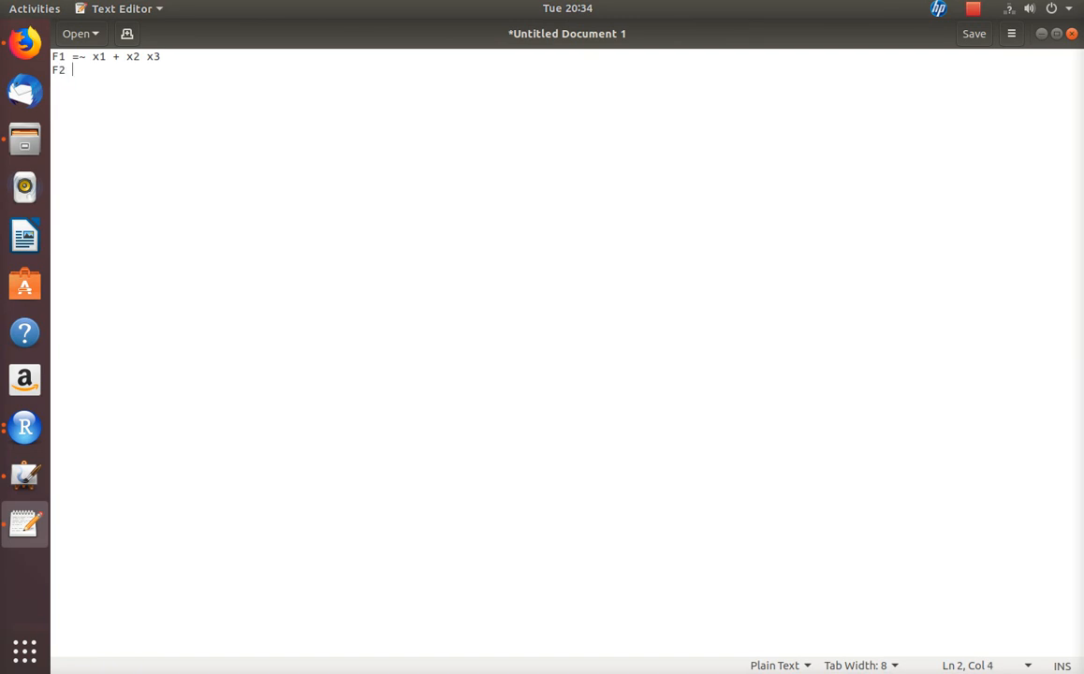
{"action": "type", "text": "=~ y1 + y1 + y3"}
{"action": "key", "text": "Return"}
{"action": "type", "text": "F3 ="}
{"action": "key", "text": "BackSpace"}
{"action": "type", "text": "=~ z1 "}
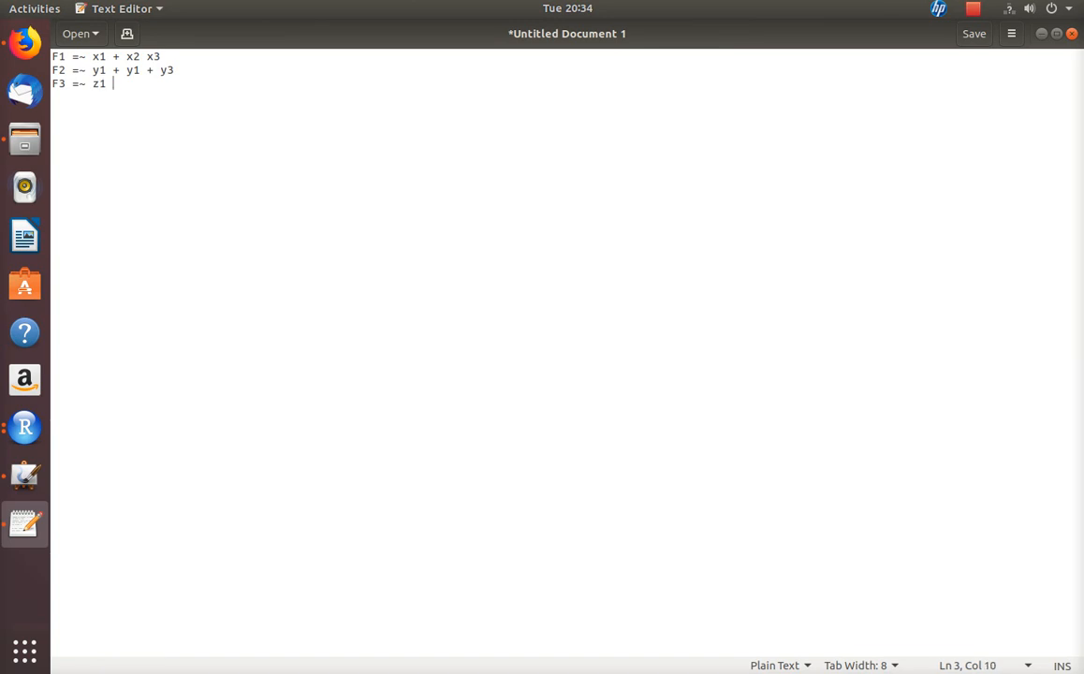
{"action": "type", "text": "+ z2 + z3"}
{"action": "key", "text": "Return"}
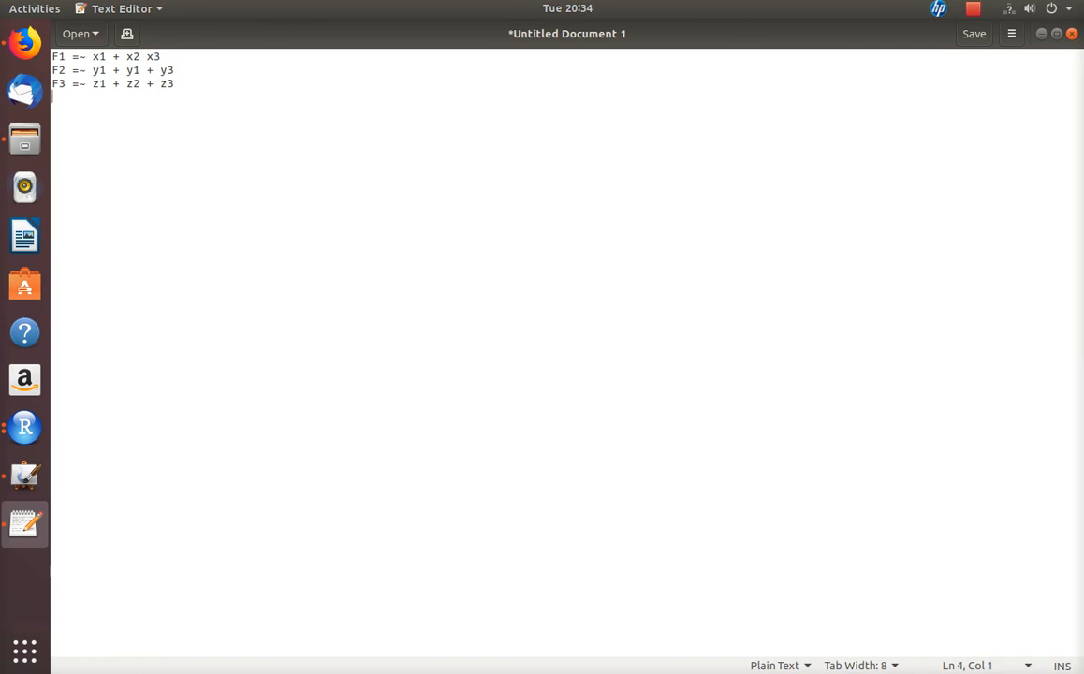
{"action": "key", "text": "BackSpace"}
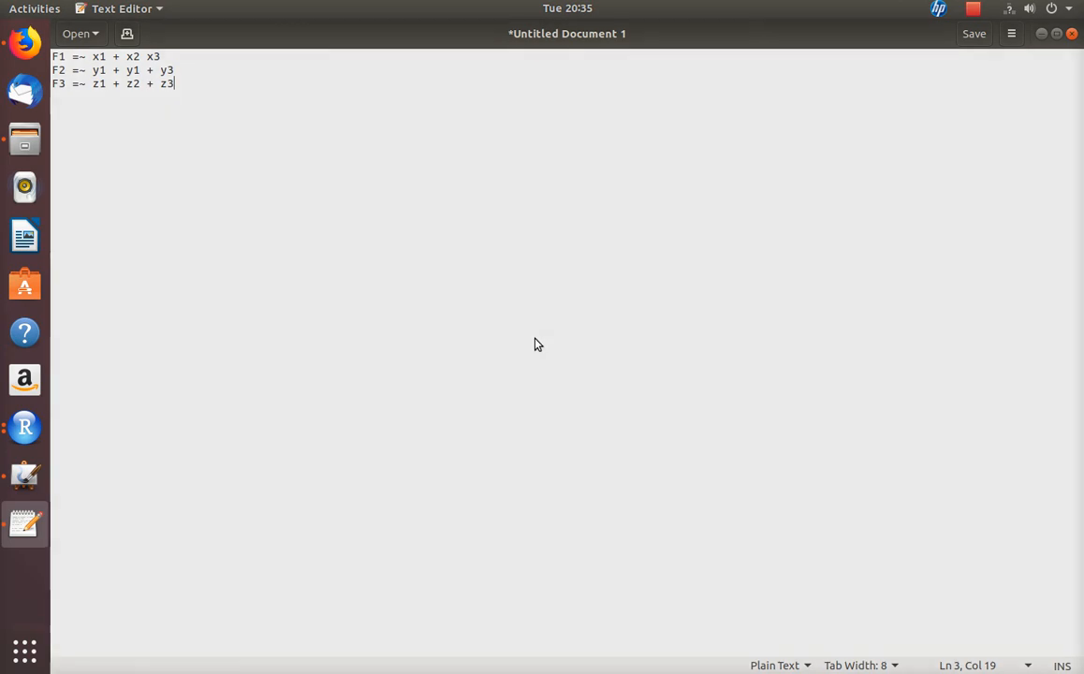
Step: Start saving the model text and choose the Documents folder as its location
{"action": "key", "text": "ctrl+s"}
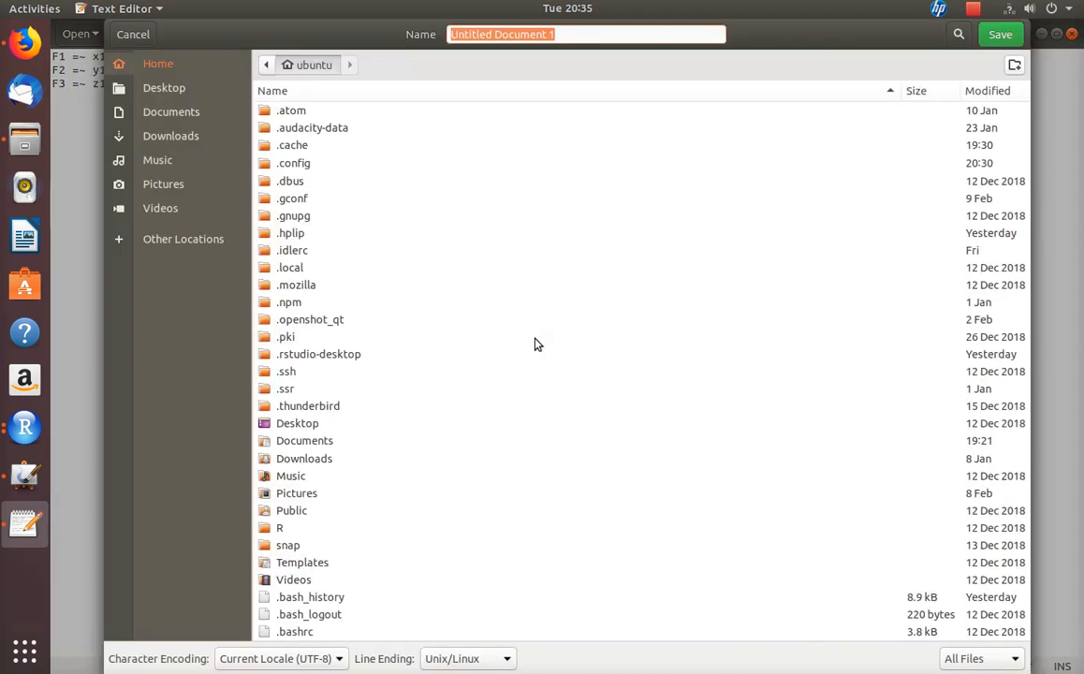
{"action": "left_click", "coordinate": [145, 109]}
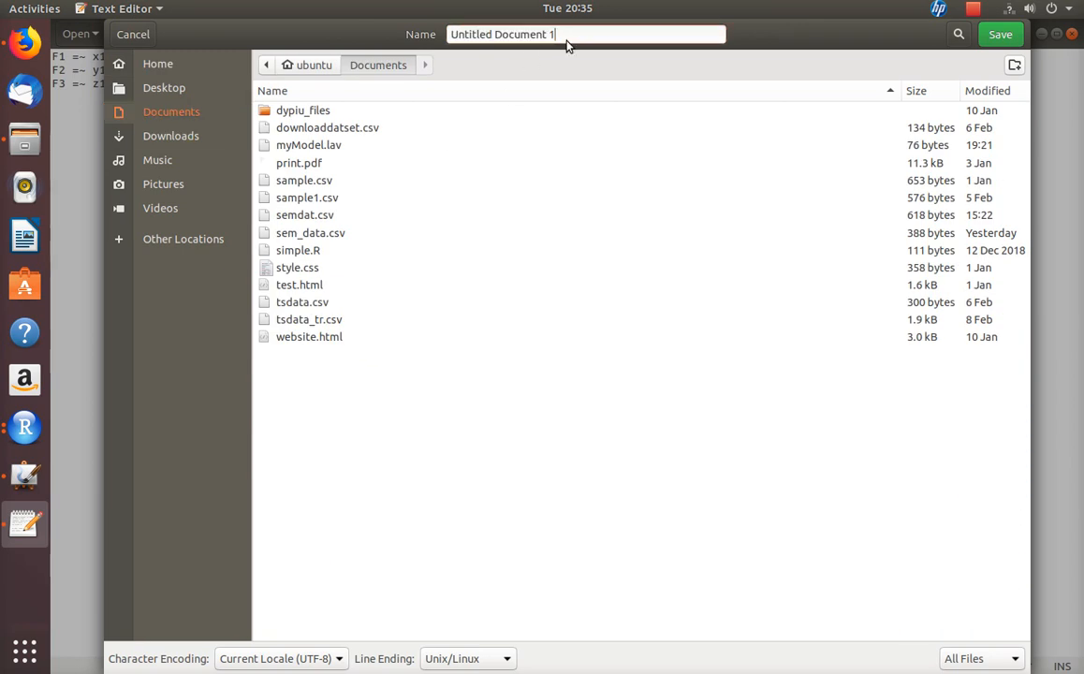
{"action": "type", "text": "m"}
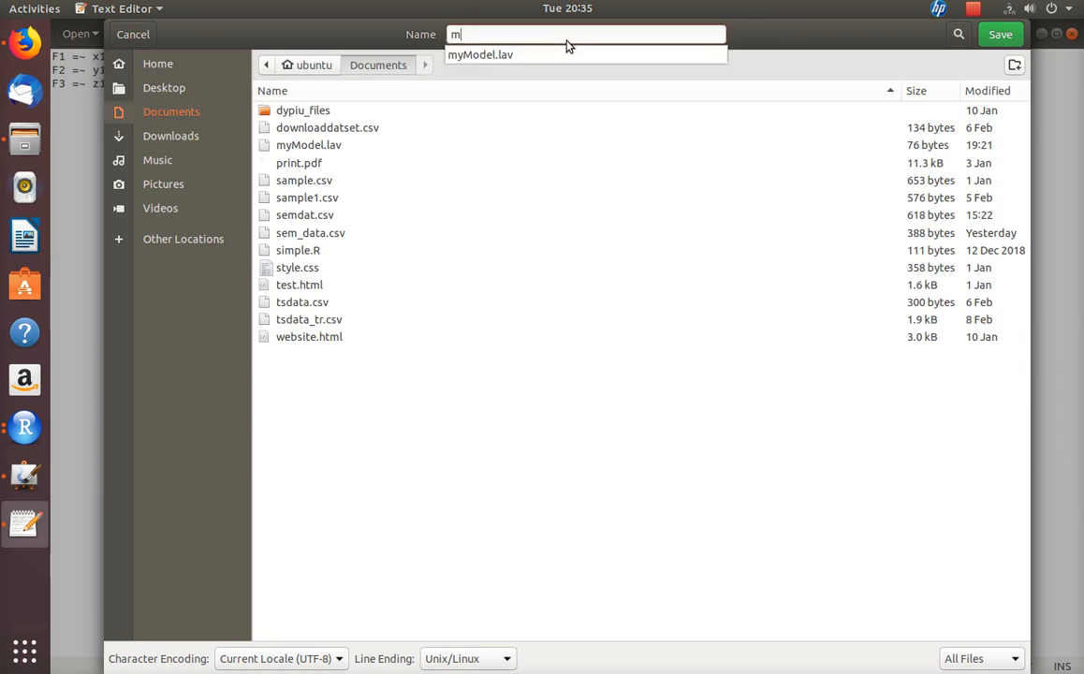
{"action": "type", "text": "yModel"}
{"action": "key", "text": "BackSpace"}
{"action": "key", "text": "BackSpace"}
{"action": "key", "text": "BackSpace"}
{"action": "key", "text": "BackSpace"}
{"action": "key", "text": "BackSpace"}
{"action": "key", "text": "BackSpace"}
{"action": "type", "text": "model"}
{"action": "key", "text": "BackSpace"}
{"action": "key", "text": "BackSpace"}
{"action": "key", "text": "BackSpace"}
{"action": "key", "text": "BackSpace"}
{"action": "key", "text": "BackSpace"}
Step: Name the model file semModel.lav and save it
{"action": "type", "text": "sem"}
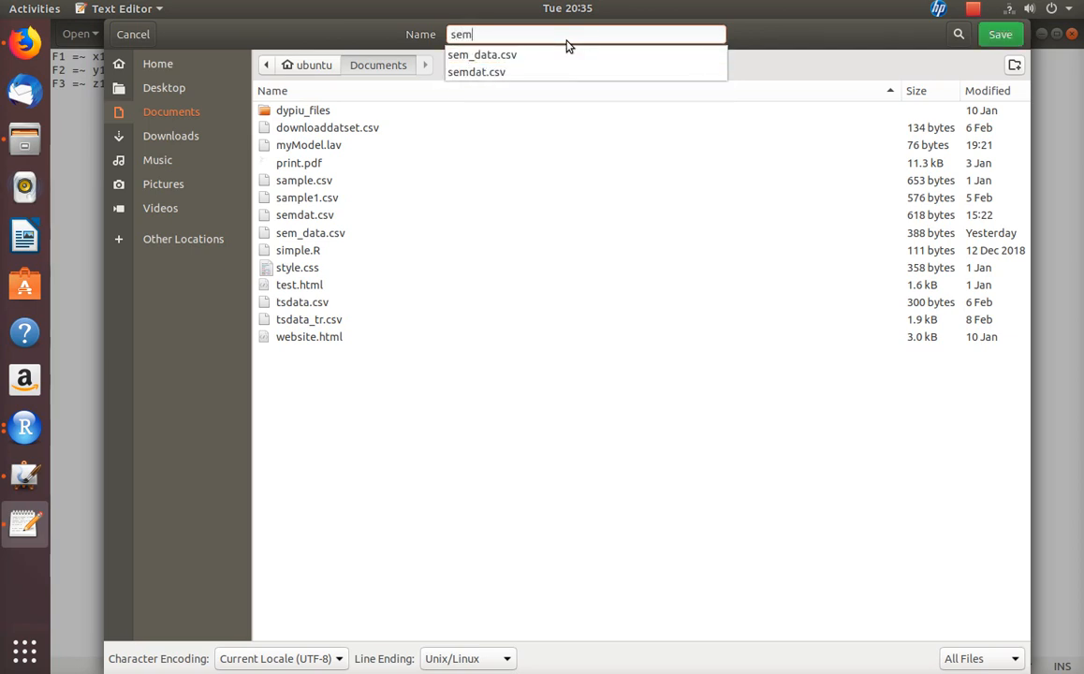
{"action": "type", "text": "Model"}
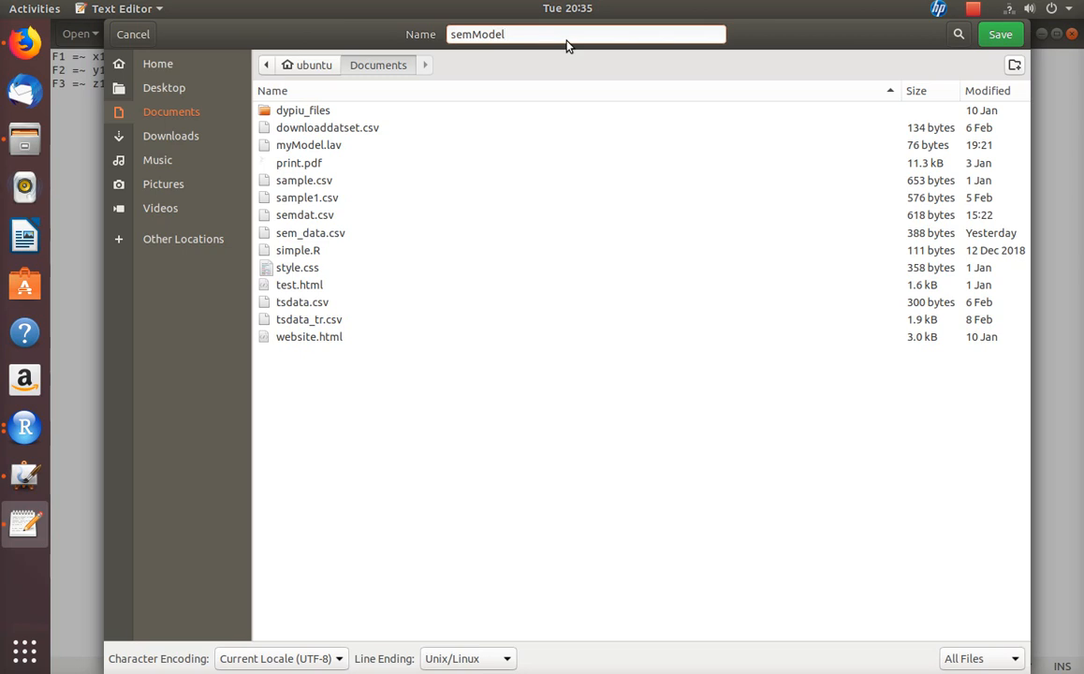
{"action": "type", "text": ".lav"}
{"action": "left_click", "coordinate": [999, 36]}
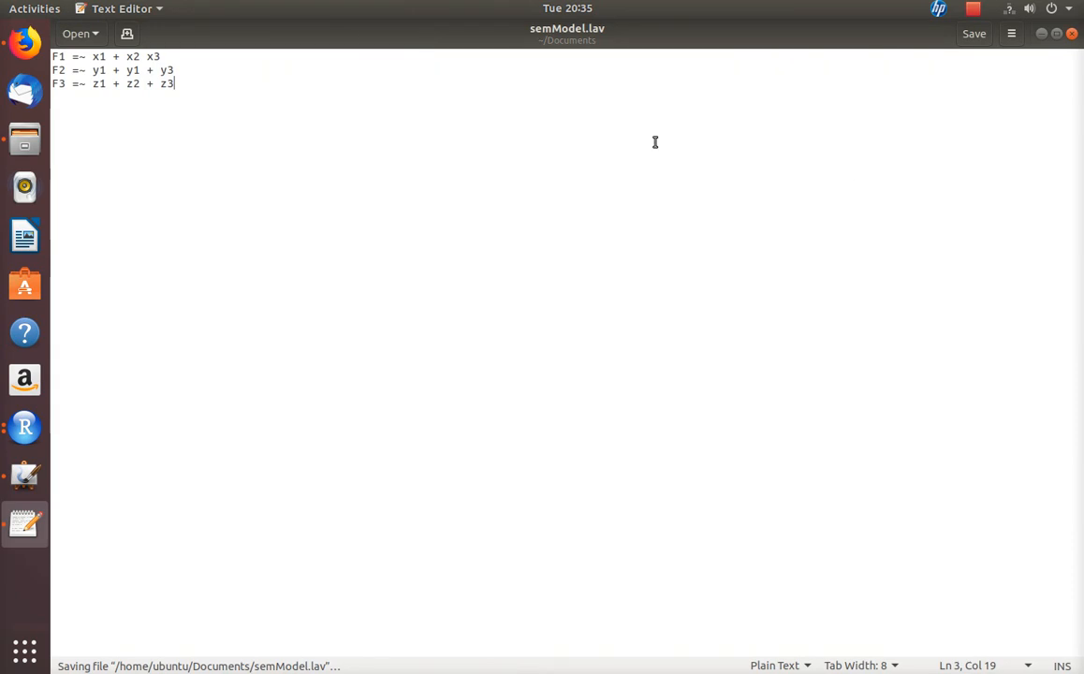
Step: Switch back to the RGfSEM app and open the CFA & SEM page
{"action": "key", "text": "alt+Tab"}
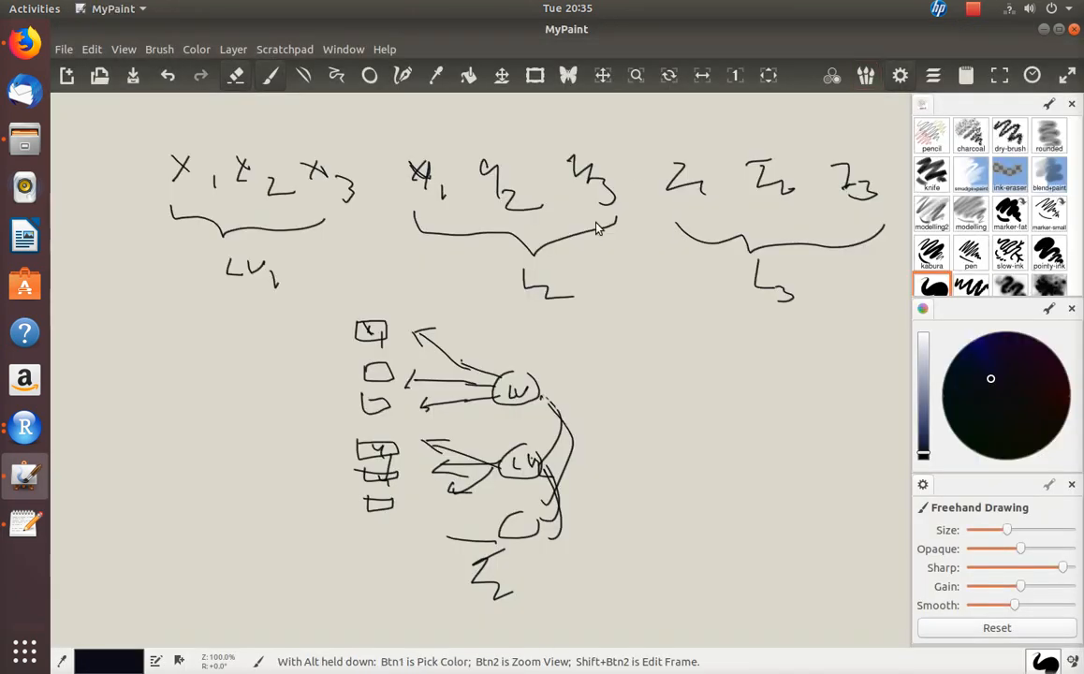
{"action": "key", "text": "alt+Tab"}
{"action": "key", "text": "alt+Tab"}
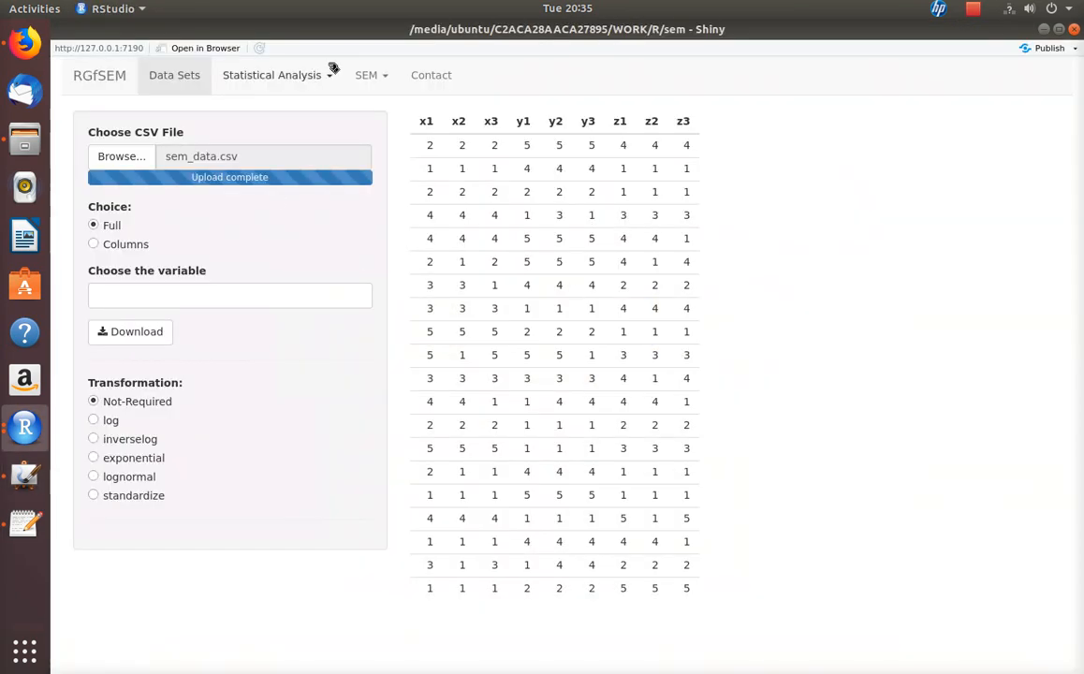
{"action": "left_click", "coordinate": [366, 76]}
{"action": "left_click", "coordinate": [368, 128]}
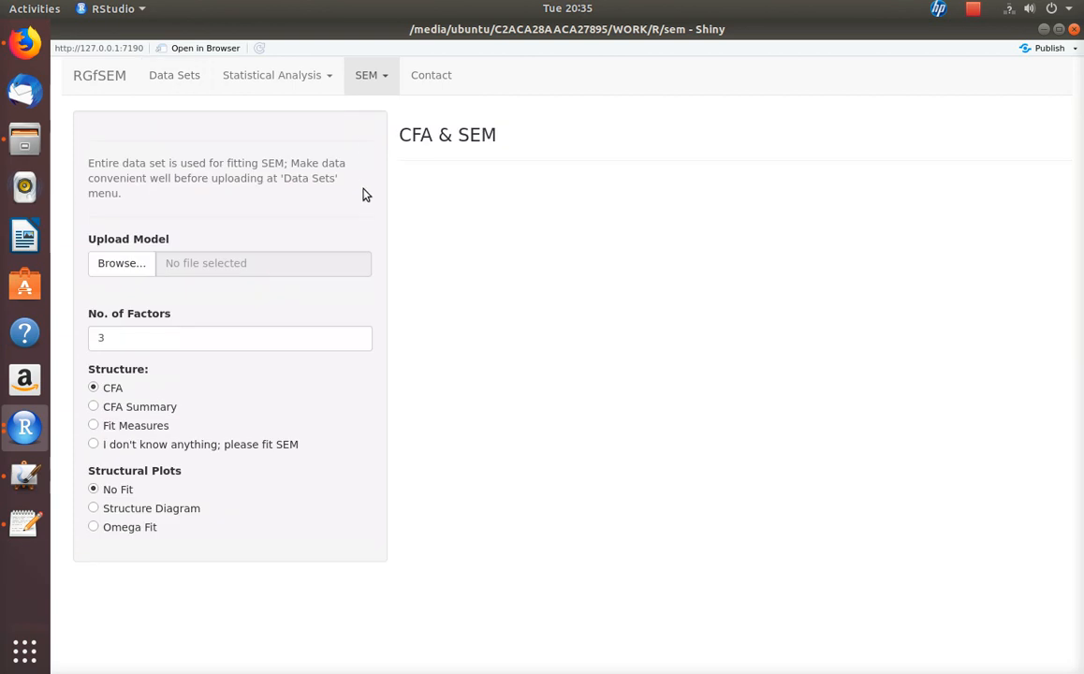
Step: Upload semModel.lav from the Documents folder as the model
{"action": "left_click", "coordinate": [108, 263]}
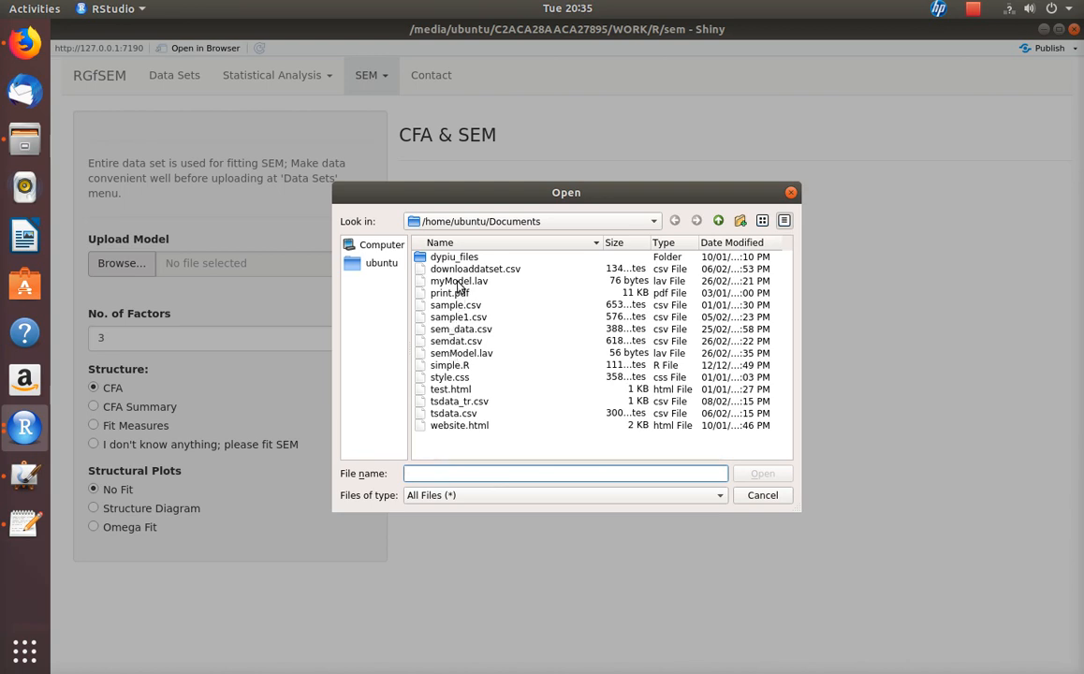
{"action": "left_click", "coordinate": [423, 353]}
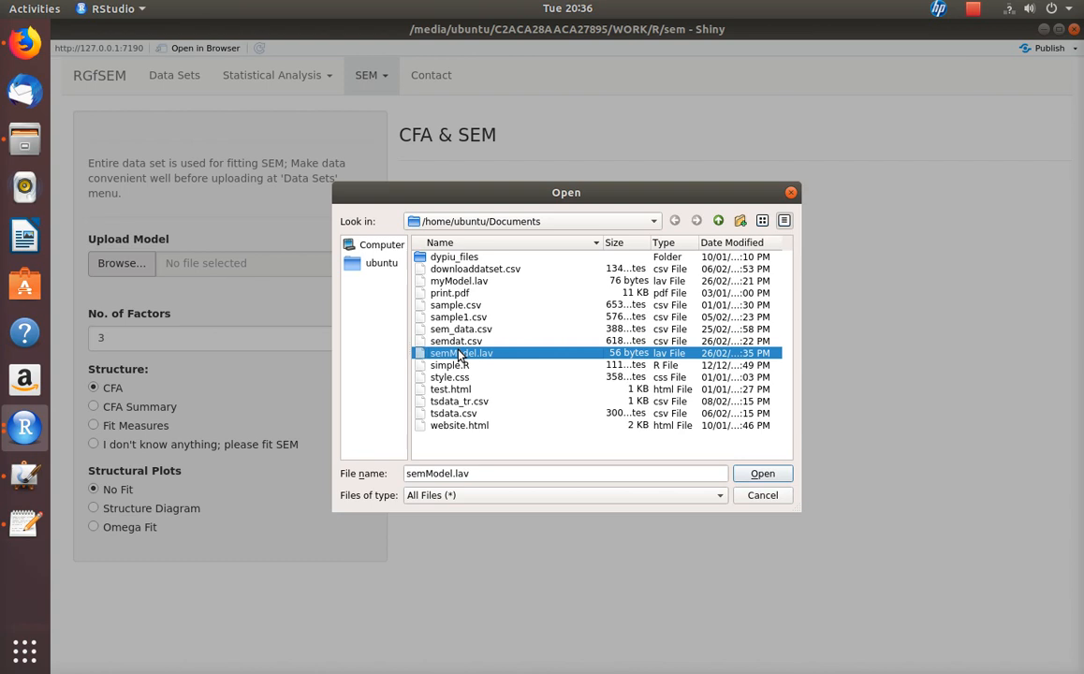
{"action": "left_click", "coordinate": [768, 475]}
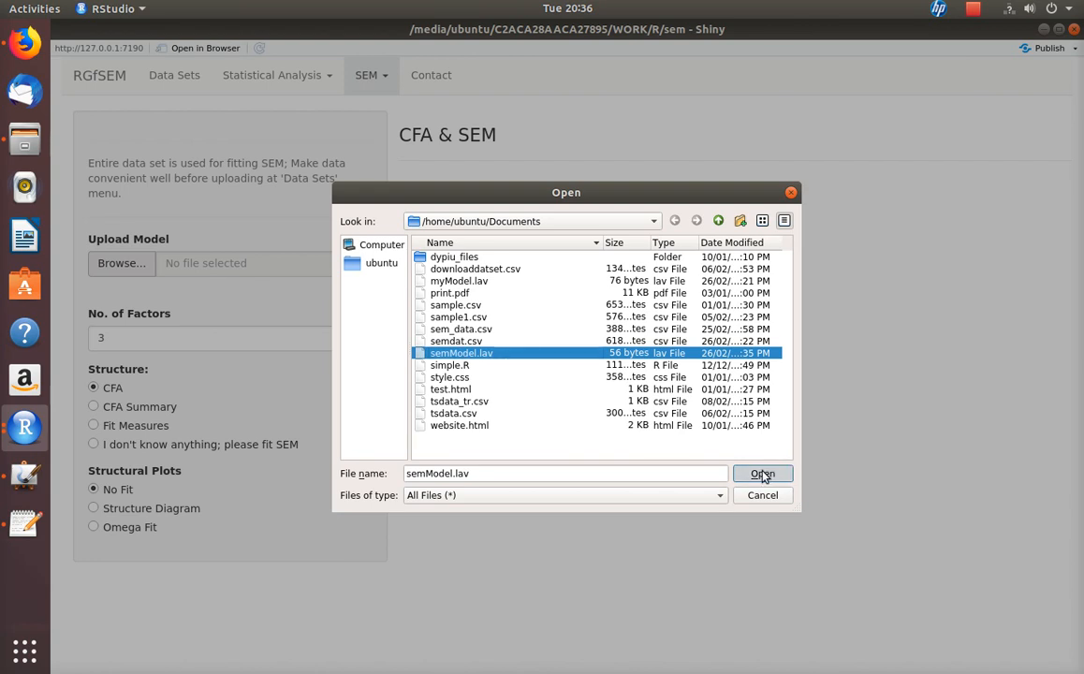
Step: Load the selected semModel.lav file into the CFA & SEM page
{"action": "left_click", "coordinate": [762, 476]}
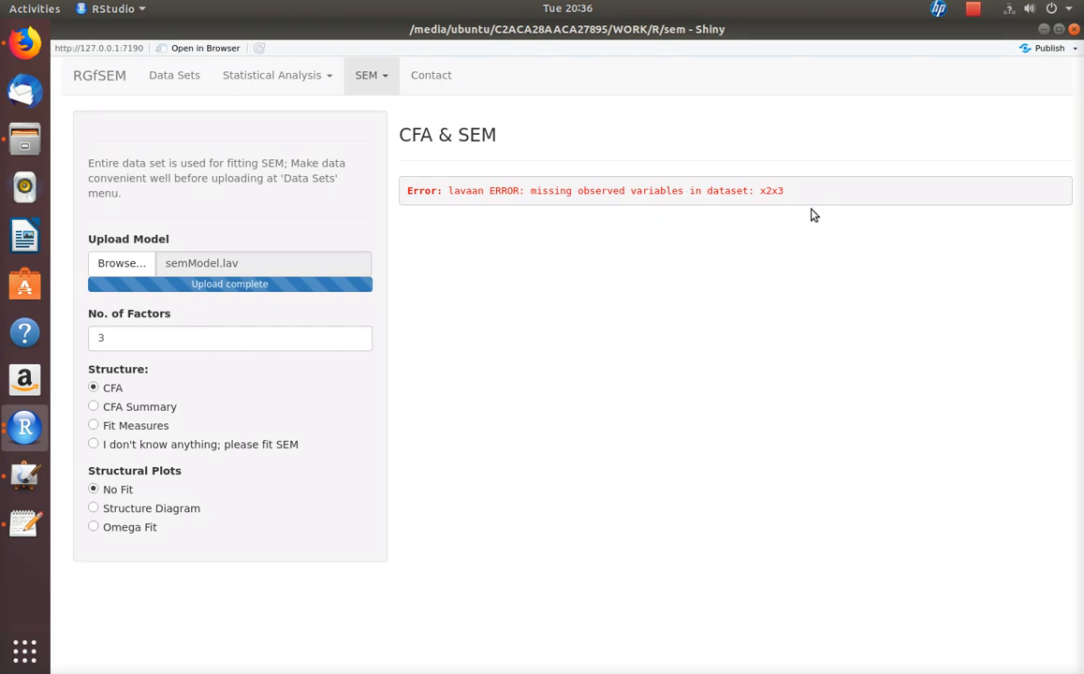
Step: Switch to the text editor, insert the missing + between x2 and x3 in the F1 line of semModel.lav, and save it
{"action": "key", "text": "alt+Tab"}
{"action": "key", "text": "alt+Tab"}
{"action": "left_click", "coordinate": [568, 323]}
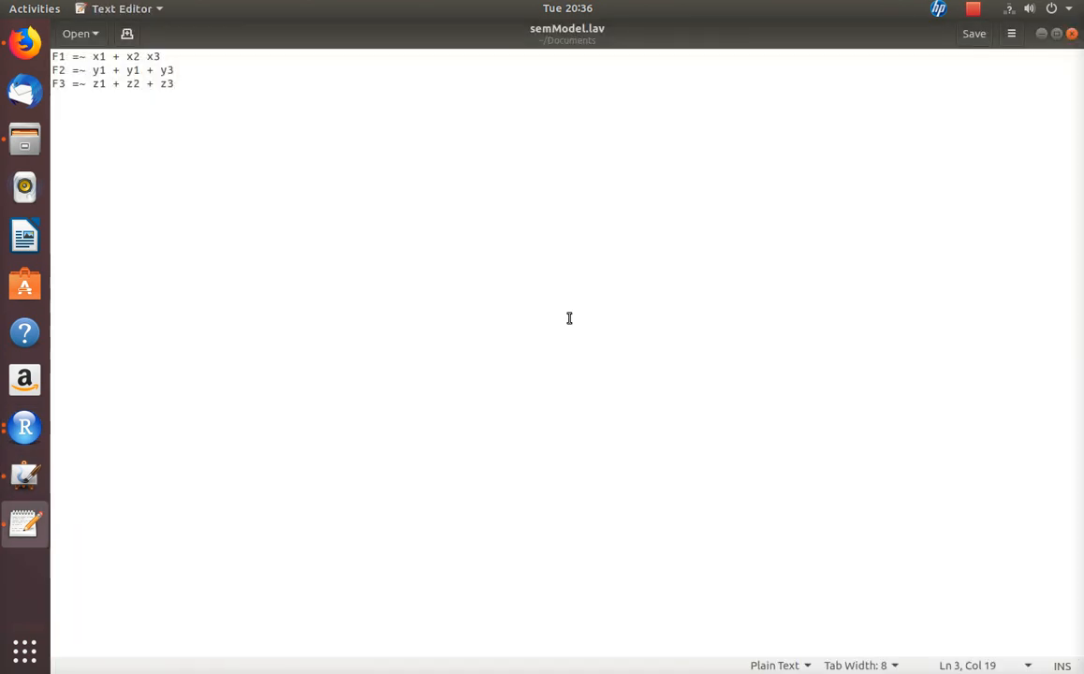
{"action": "key", "text": "Up"}
{"action": "key", "text": "Left"}
{"action": "key", "text": "Left"}
{"action": "type", "text": "+"}
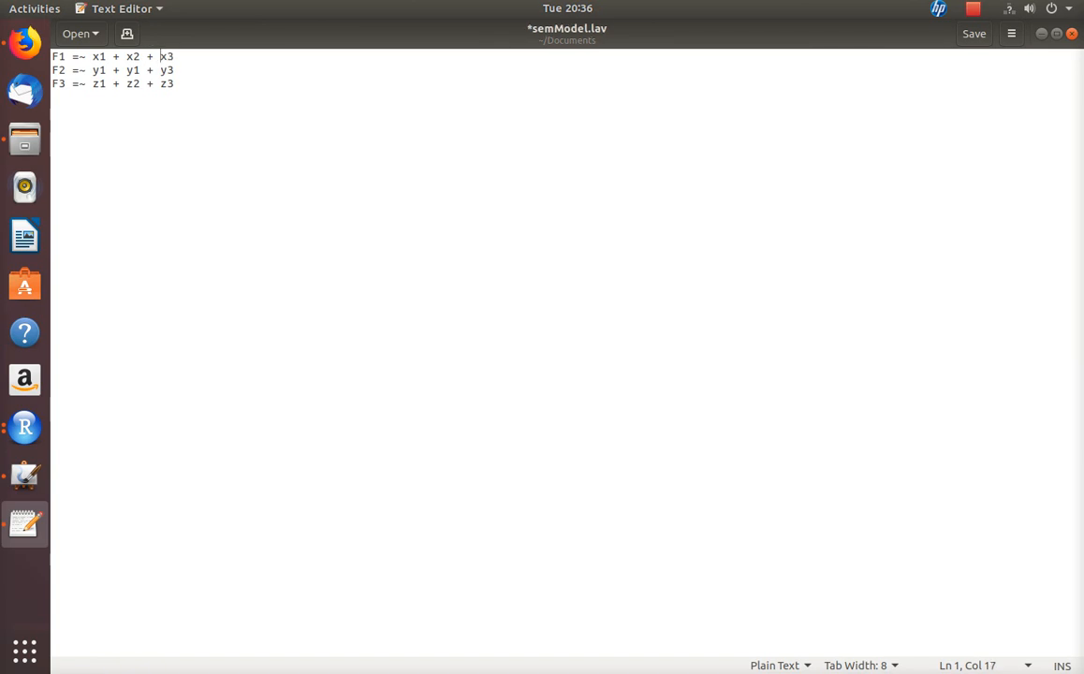
{"action": "key", "text": "ctrl+s"}
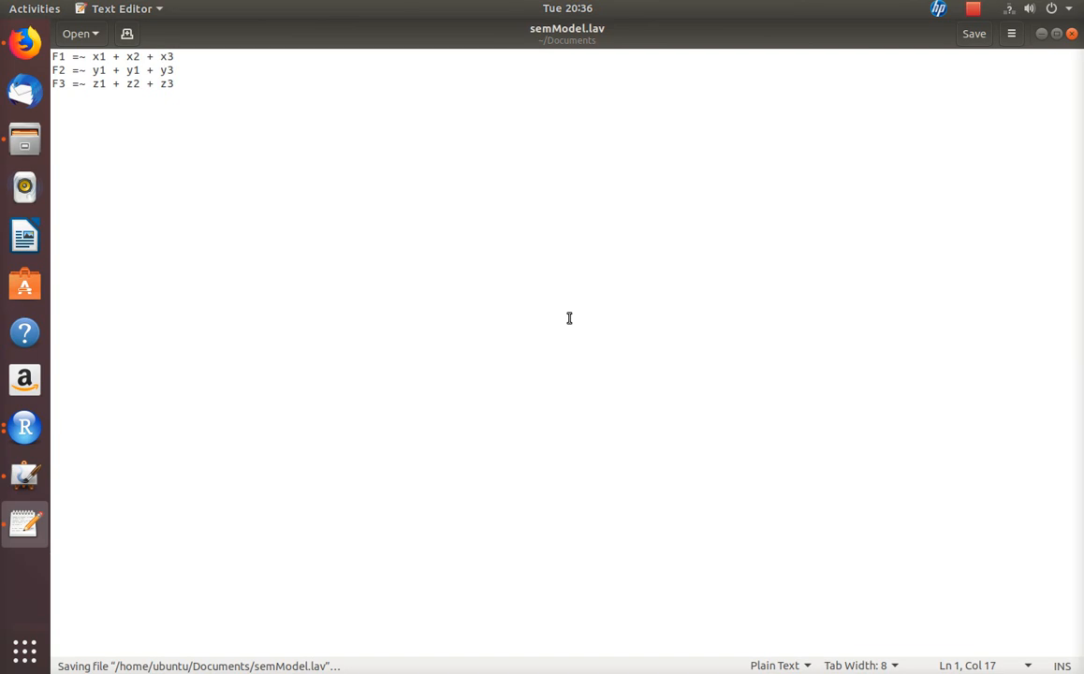
Step: Return to the RGfSEM app and upload the corrected semModel.lav again
{"action": "key", "text": "alt+Tab"}
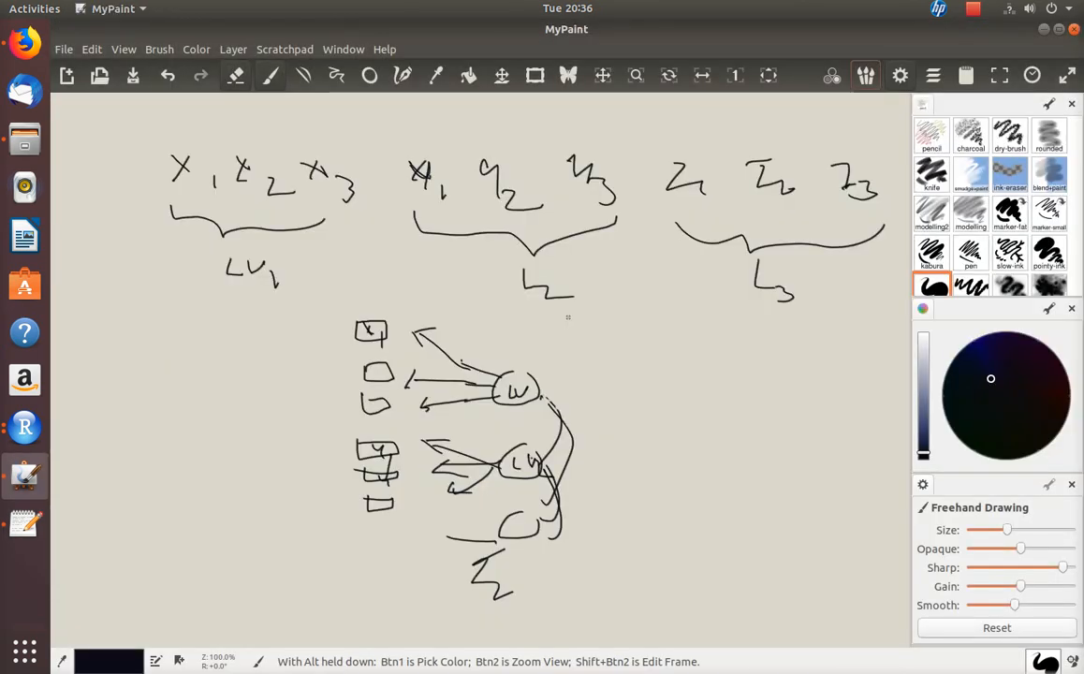
{"action": "key", "text": "alt+Tab"}
{"action": "key", "text": "alt+Tab"}
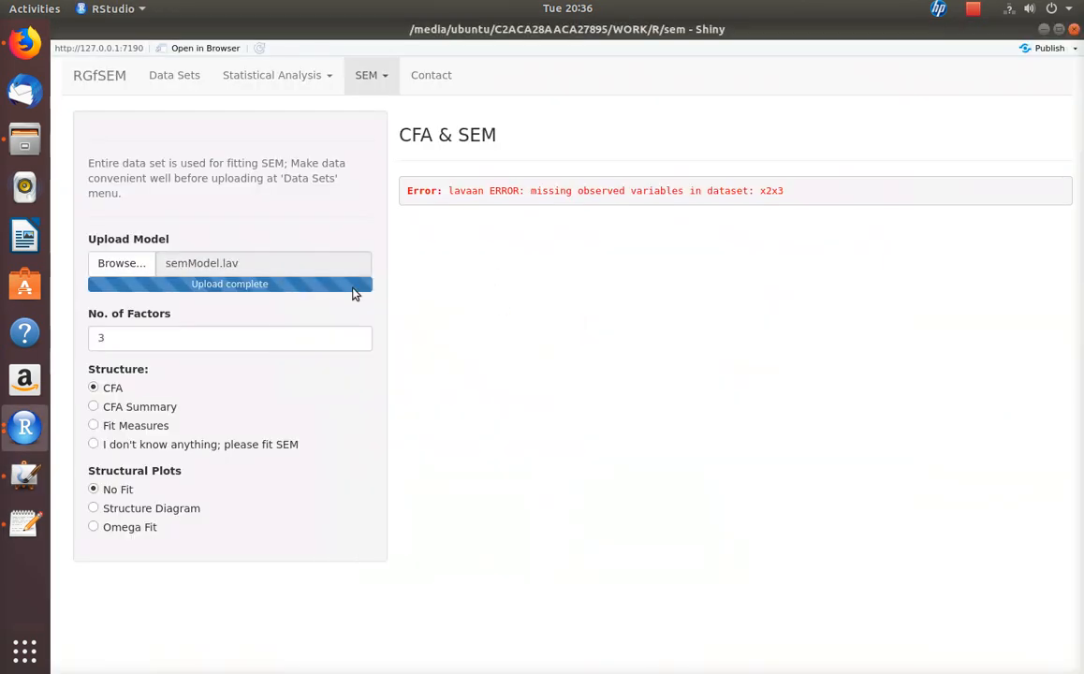
{"action": "left_click", "coordinate": [120, 265]}
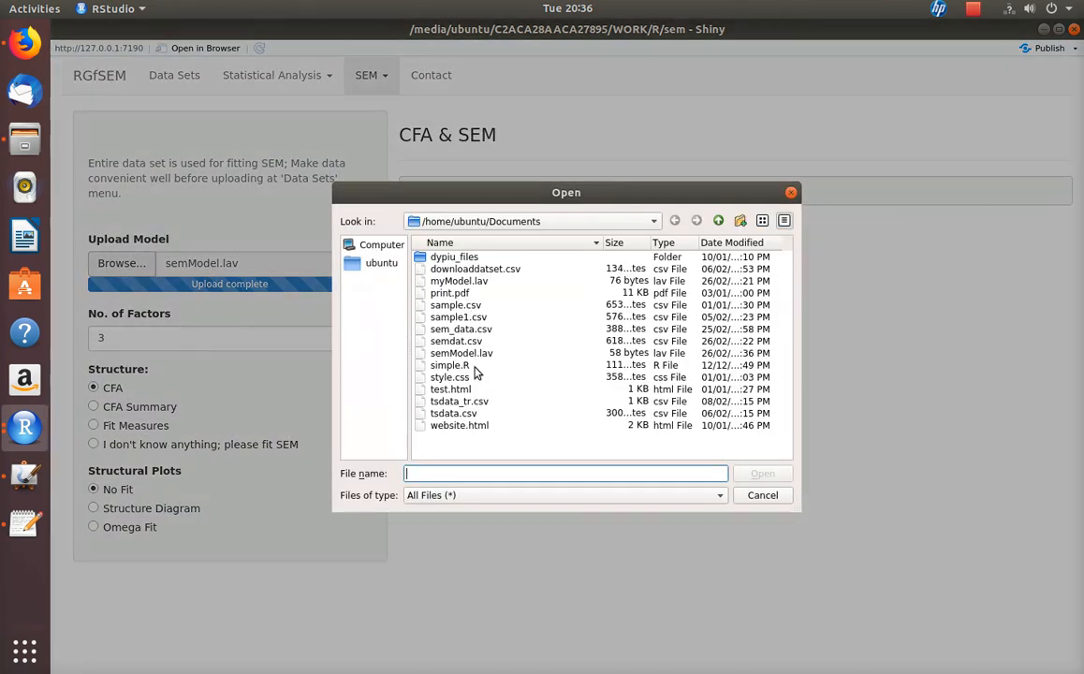
{"action": "left_click", "coordinate": [465, 354]}
{"action": "left_click", "coordinate": [763, 476]}
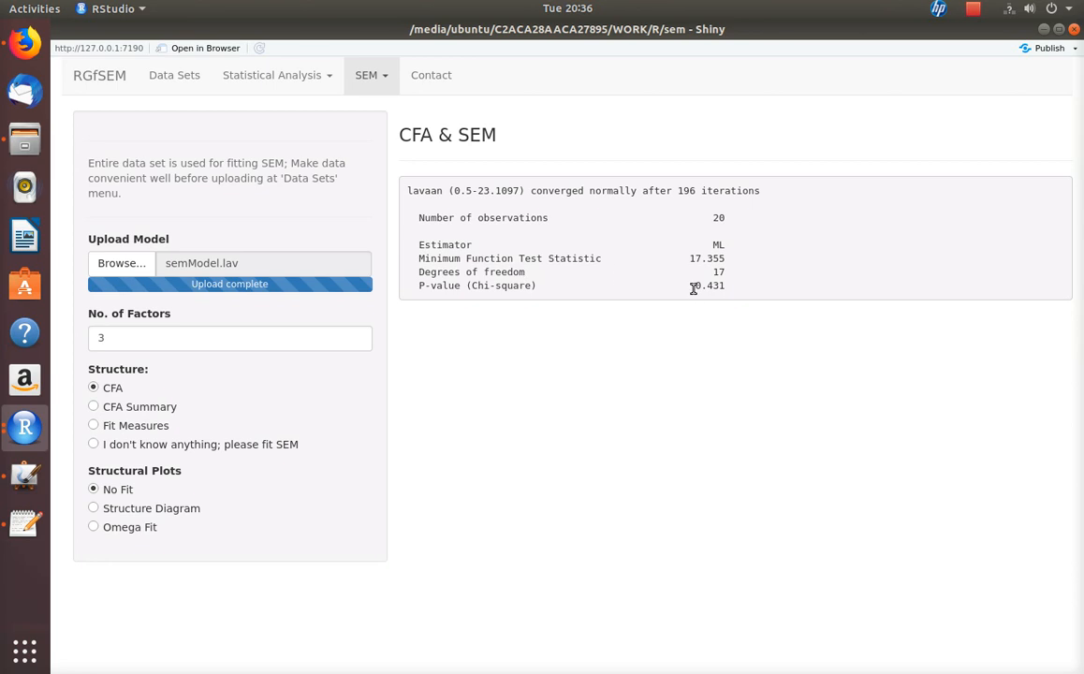
Step: Highlight the CFA test statistic and P-value, and display the Structure Diagram of the model
{"action": "left_click_drag", "start_coordinate": [722, 285], "coordinate": [738, 284]}
{"action": "left_click_drag", "start_coordinate": [689, 259], "coordinate": [752, 265]}
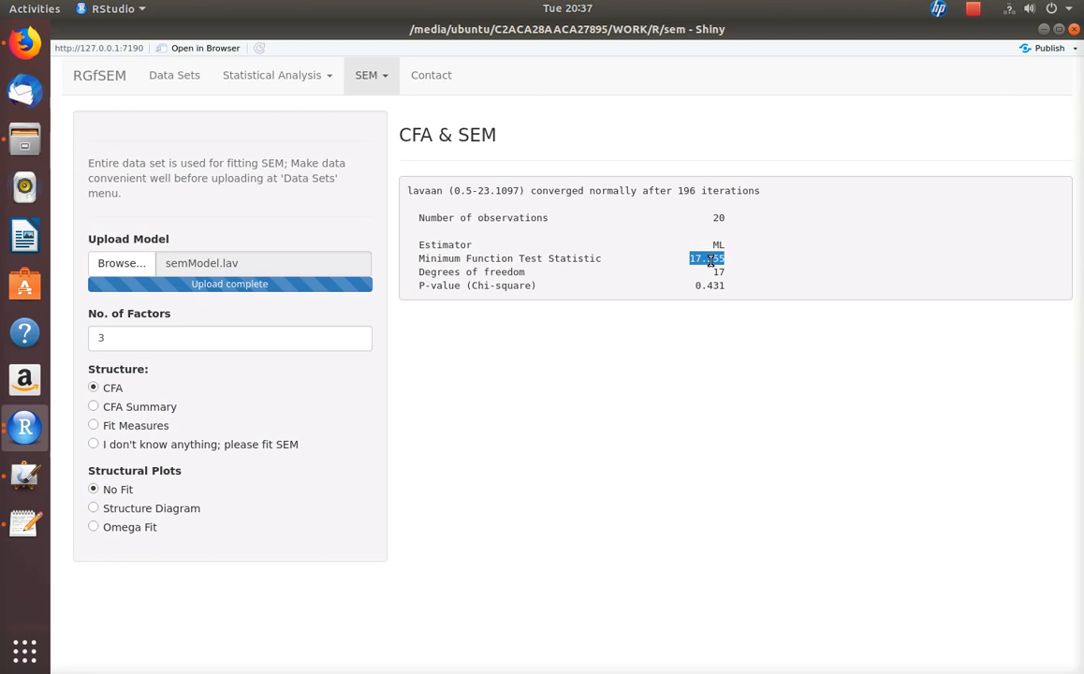
{"action": "left_click_drag", "start_coordinate": [693, 288], "coordinate": [726, 289]}
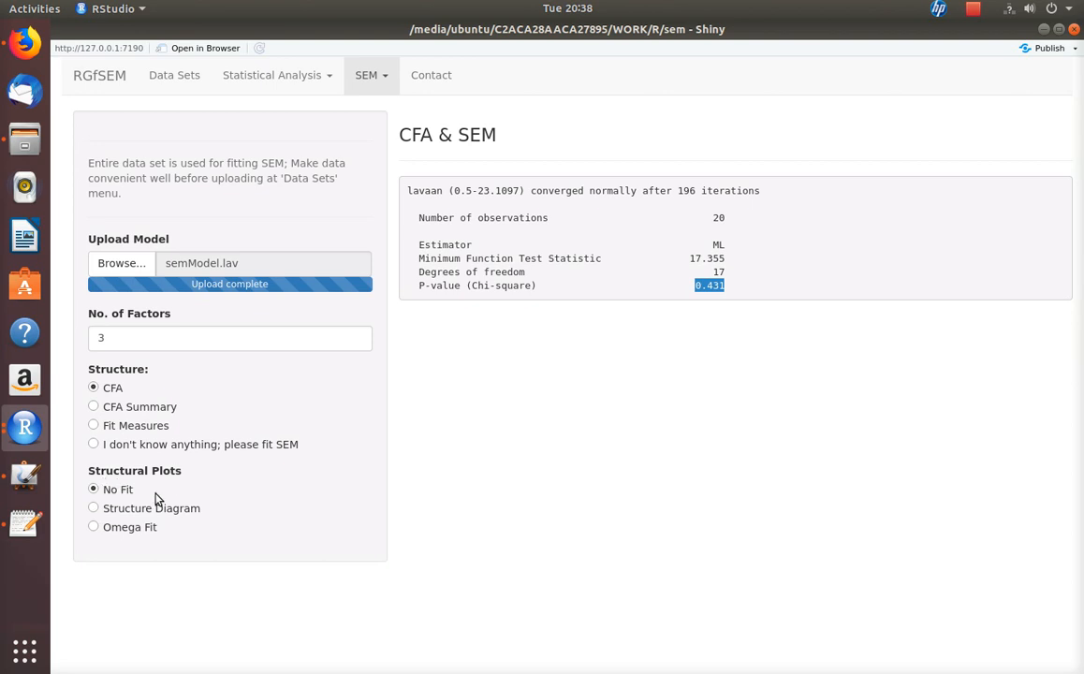
{"action": "left_click", "coordinate": [94, 508]}
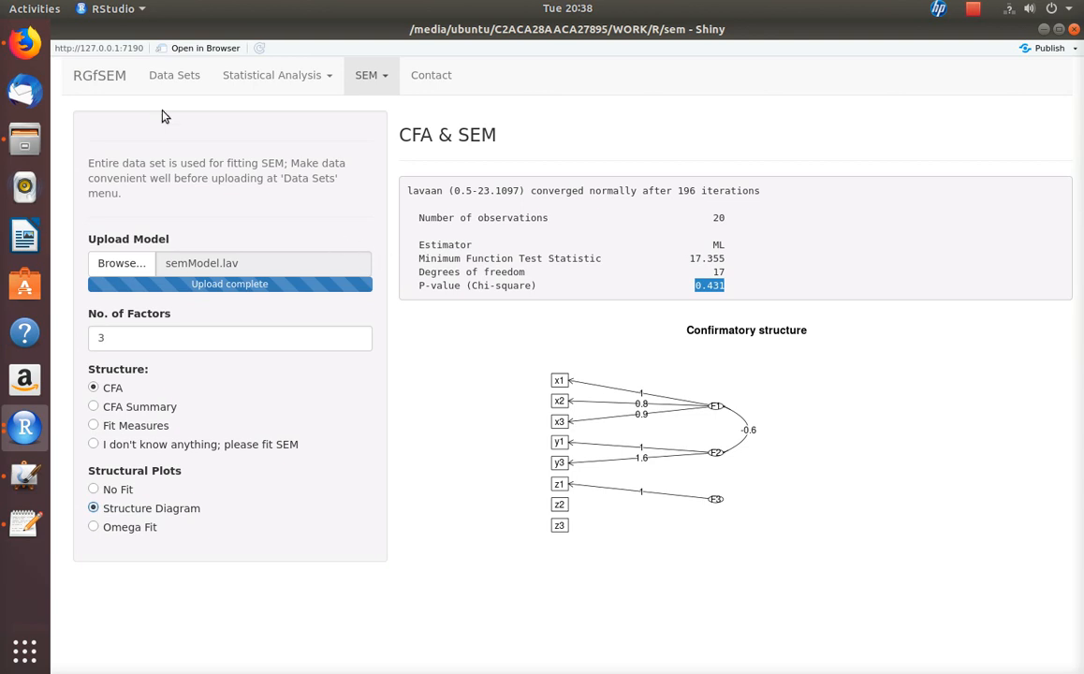
Step: Check the data set's variable columns and the semModel.lav text against the structure diagram on the CFA & SEM page
{"action": "left_click", "coordinate": [186, 81]}
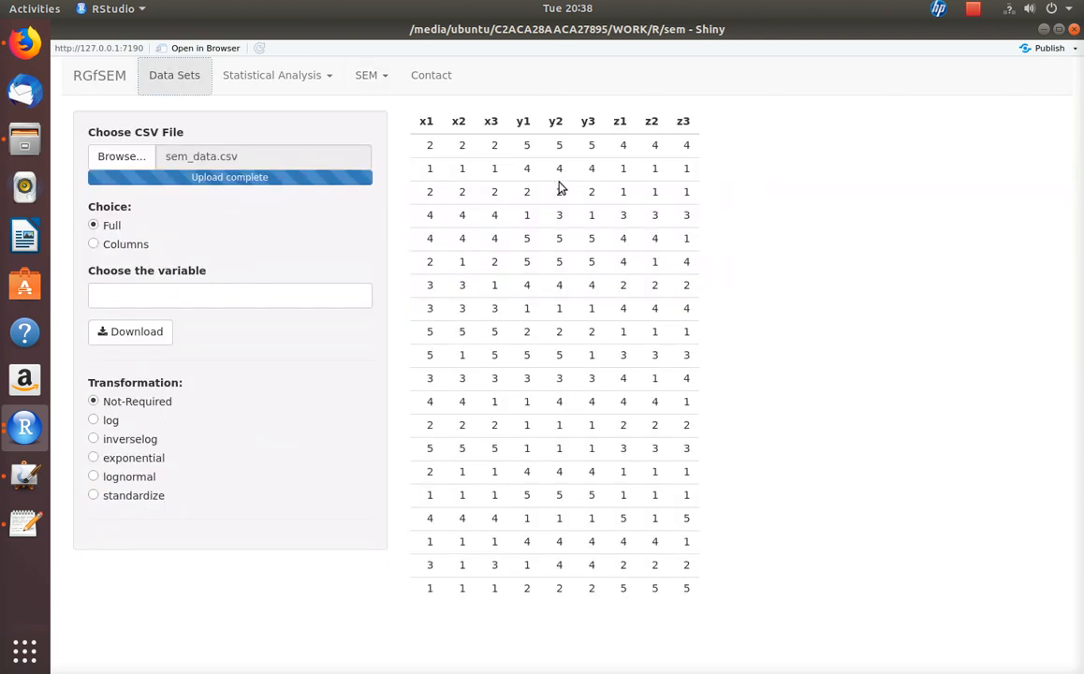
{"action": "left_click", "coordinate": [369, 75]}
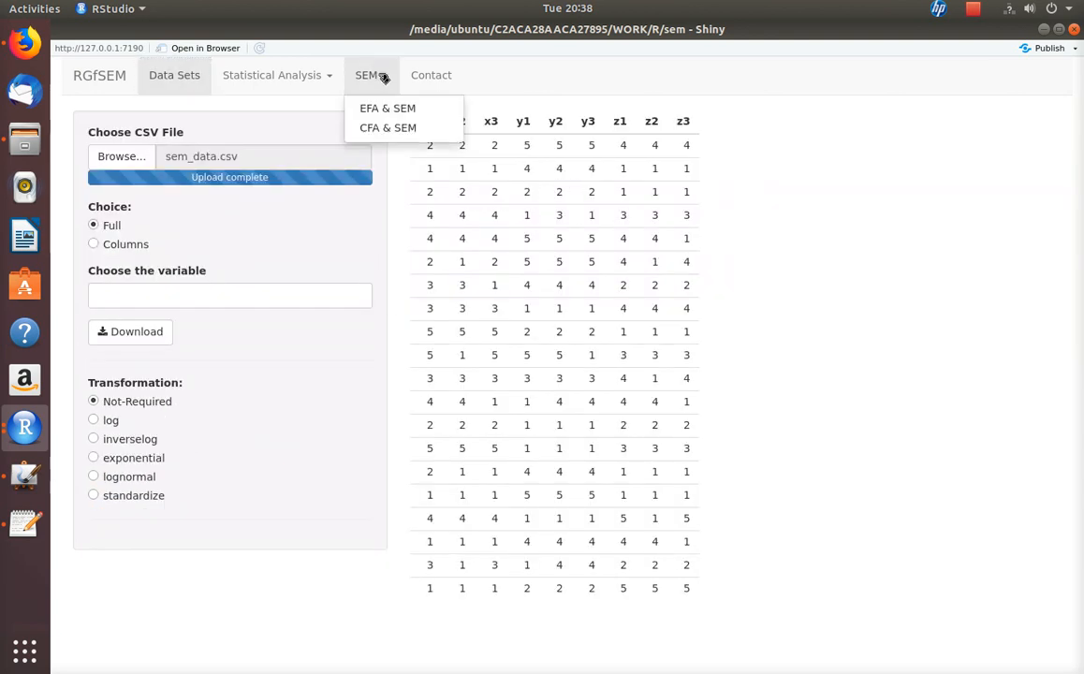
{"action": "left_click", "coordinate": [383, 127]}
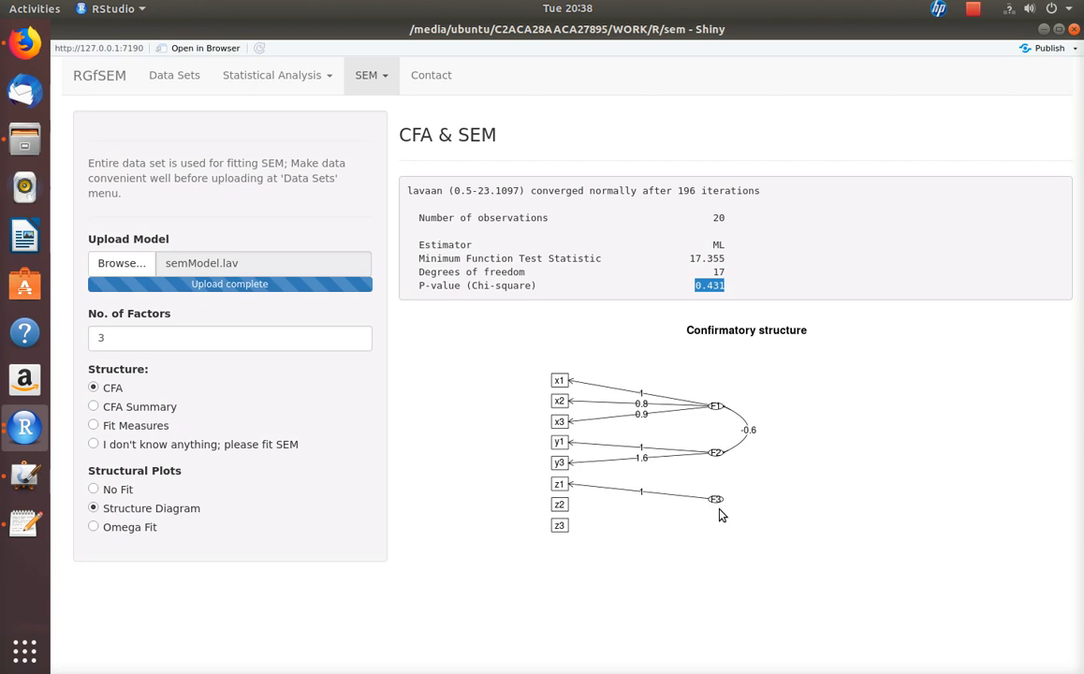
{"action": "left_click", "coordinate": [24, 524]}
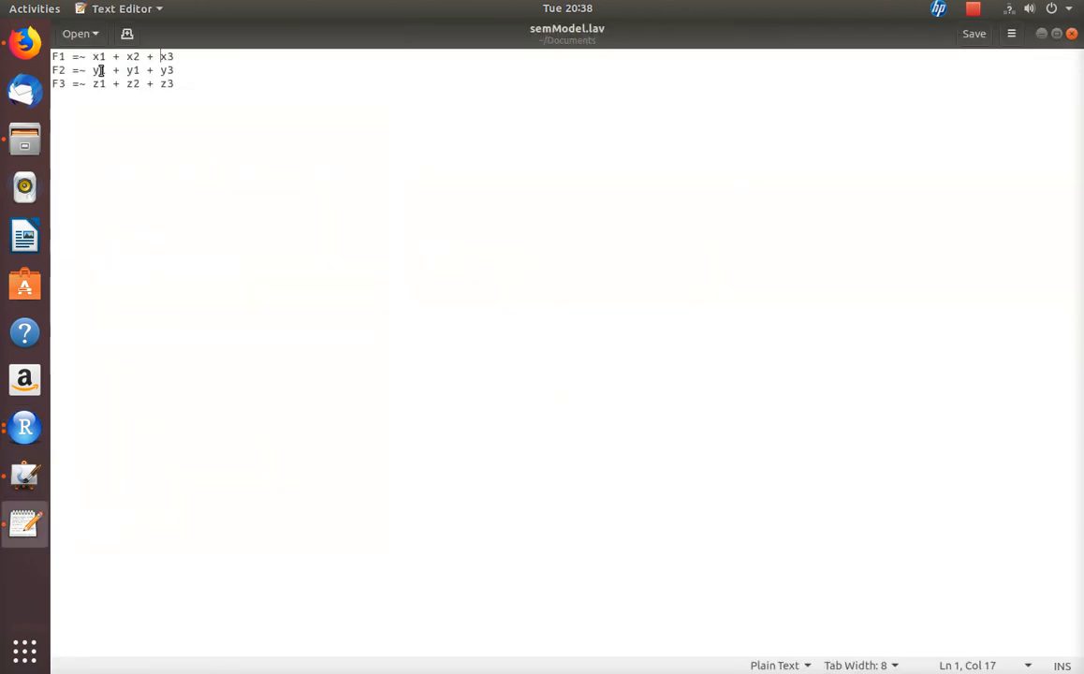
{"action": "key", "text": "alt+Tab"}
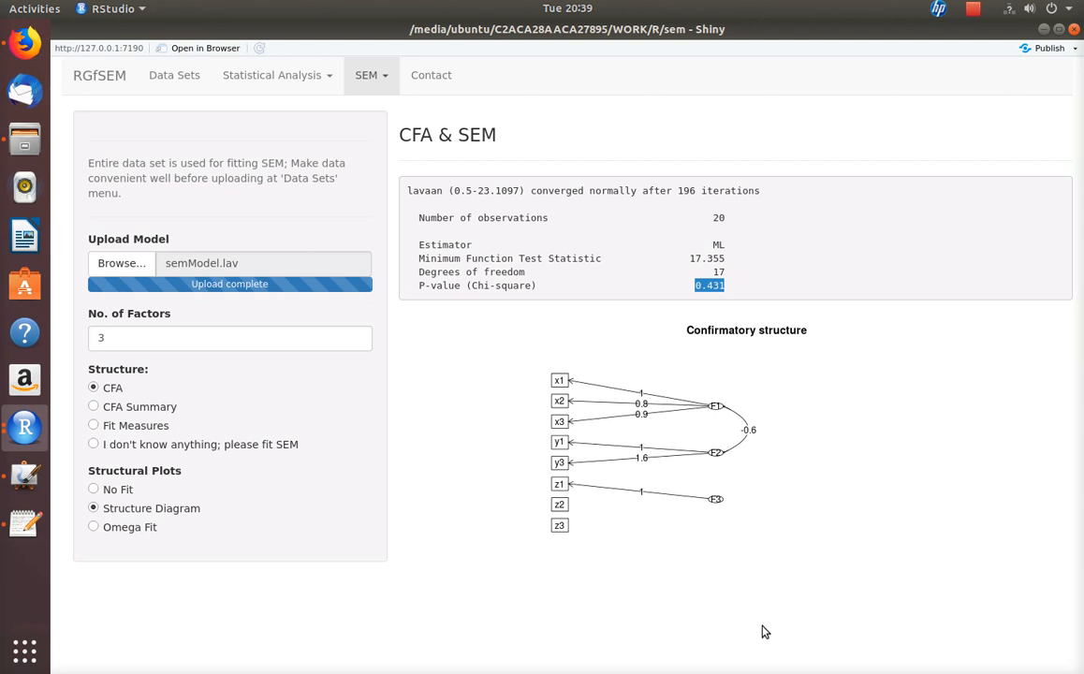
Step: Switch to the text editor, replace the second y1 with y2 in the F2 line of semModel.lav, and save it
{"action": "key", "text": "alt+Tab"}
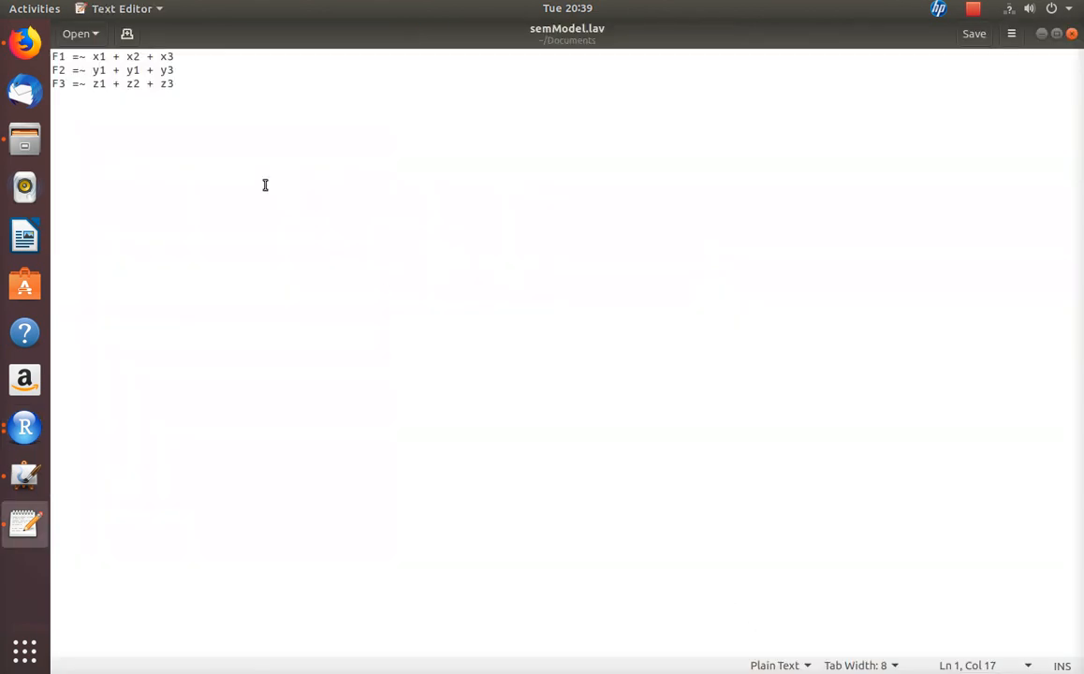
{"action": "left_click", "coordinate": [139, 71]}
{"action": "key", "text": "BackSpace"}
{"action": "type", "text": "2"}
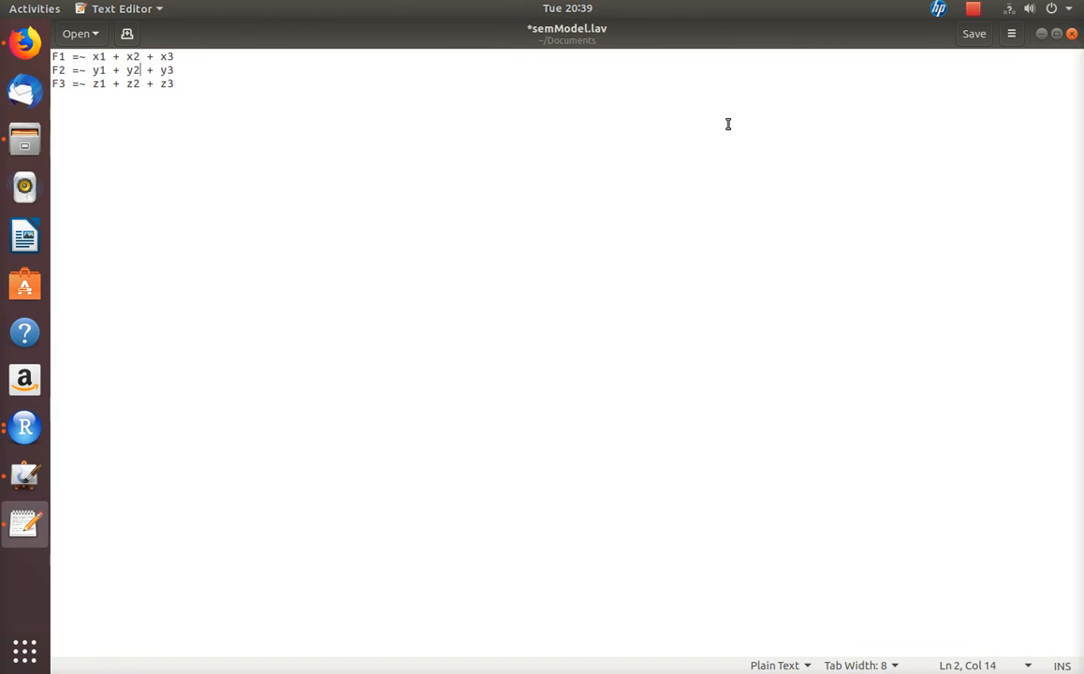
{"action": "key", "text": "ctrl+s"}
Step: Switch back to the RGfSEM app and upload semModel.lav with the revised F2 line
{"action": "key", "text": "alt+Tab"}
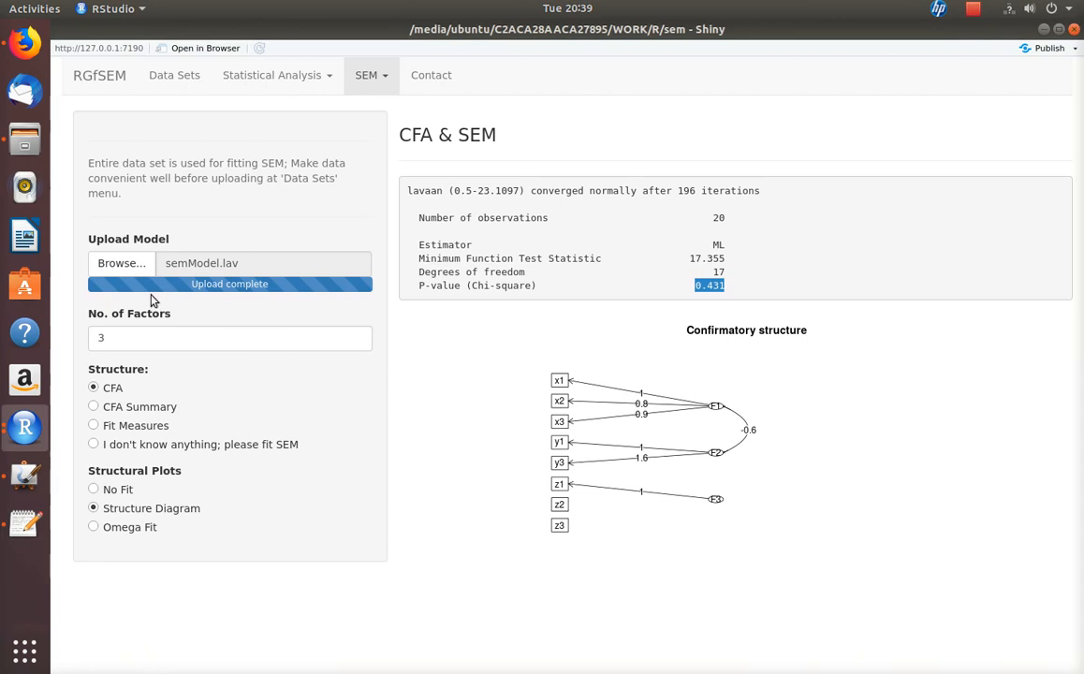
{"action": "left_click", "coordinate": [122, 265]}
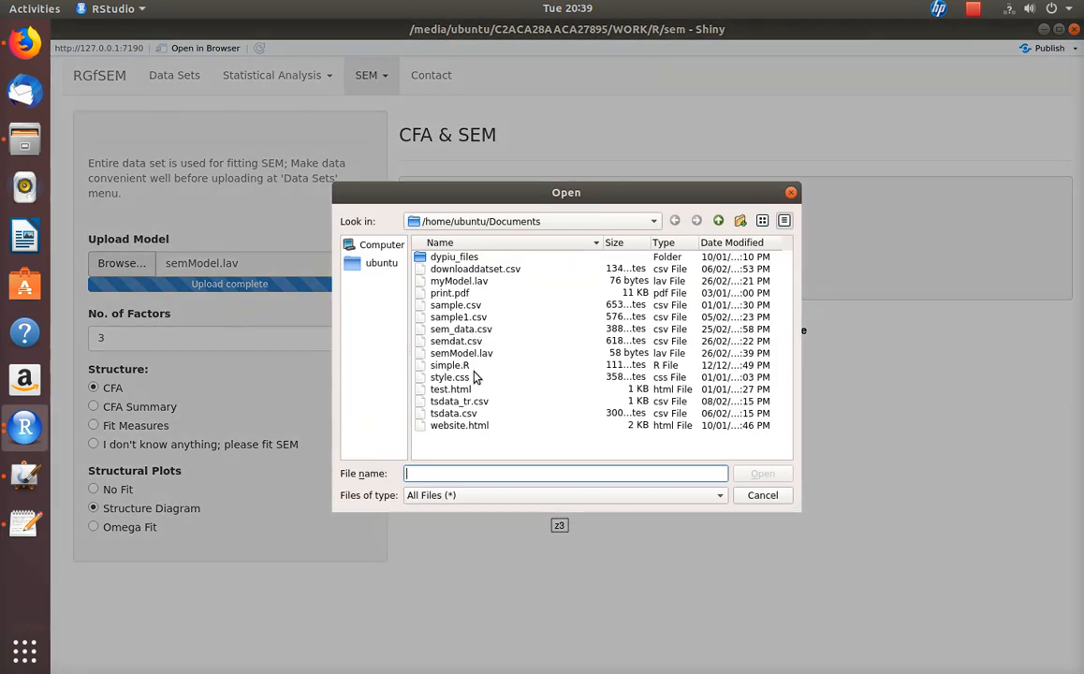
{"action": "left_click", "coordinate": [463, 353]}
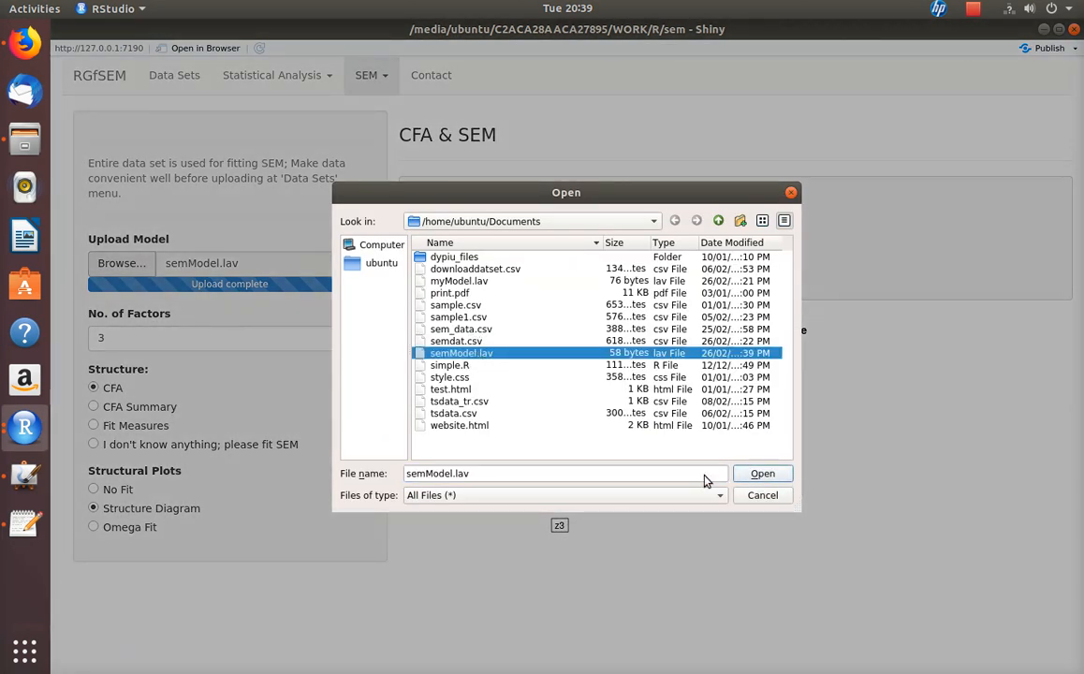
{"action": "left_click", "coordinate": [758, 474]}
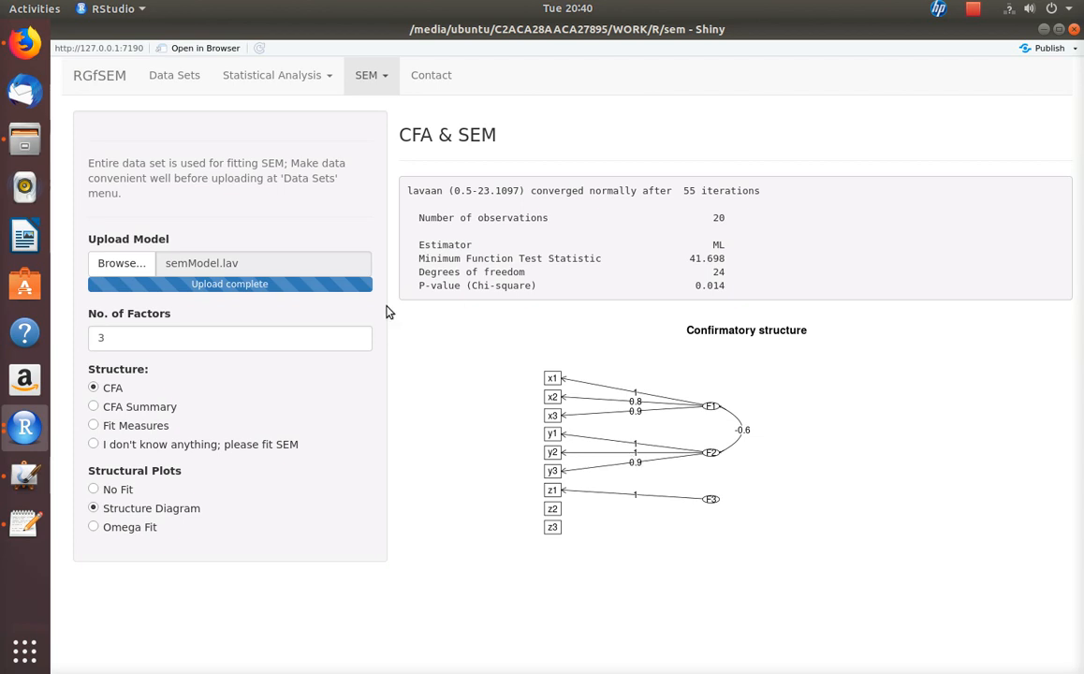
Step: Display the CFA Summary and highlight its minimum function test statistic and chi-square P-value
{"action": "left_click_drag", "start_coordinate": [398, 138], "coordinate": [417, 165]}
{"action": "left_click", "coordinate": [417, 164]}
{"action": "left_click", "coordinate": [93, 407]}
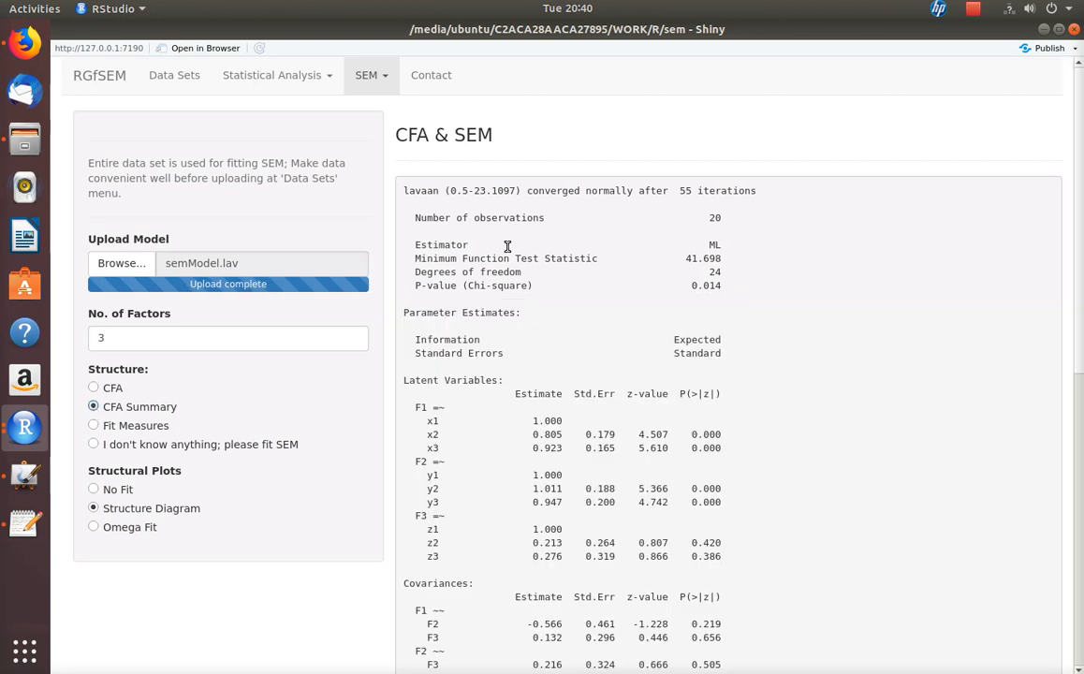
{"action": "left_click_drag", "start_coordinate": [691, 258], "coordinate": [740, 260]}
{"action": "left_click_drag", "start_coordinate": [690, 285], "coordinate": [745, 299]}
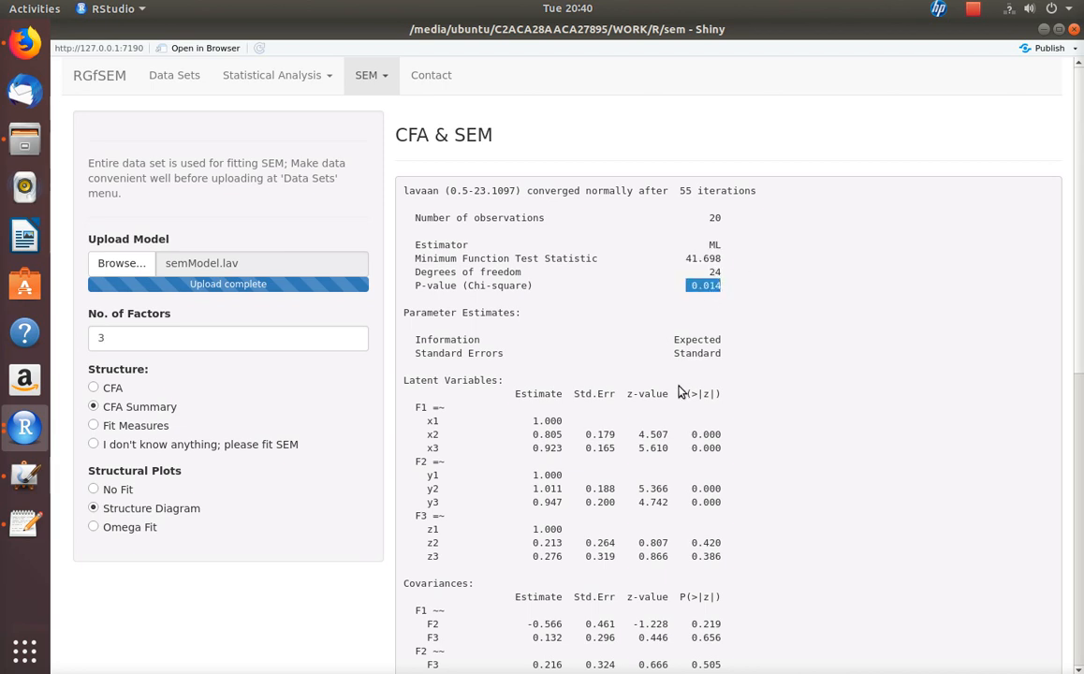
{"action": "scroll", "coordinate": [677, 393], "scroll_direction": "down", "scroll_amount": 2}
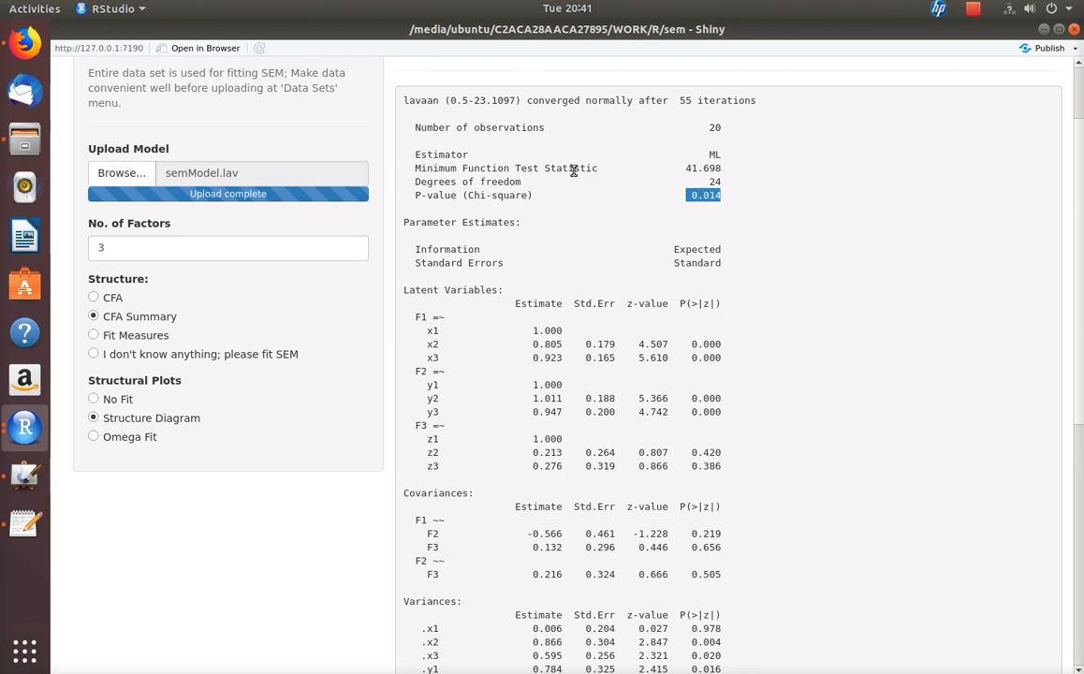
{"action": "left_click_drag", "start_coordinate": [517, 174], "coordinate": [600, 169]}
{"action": "double_click", "coordinate": [696, 169]}
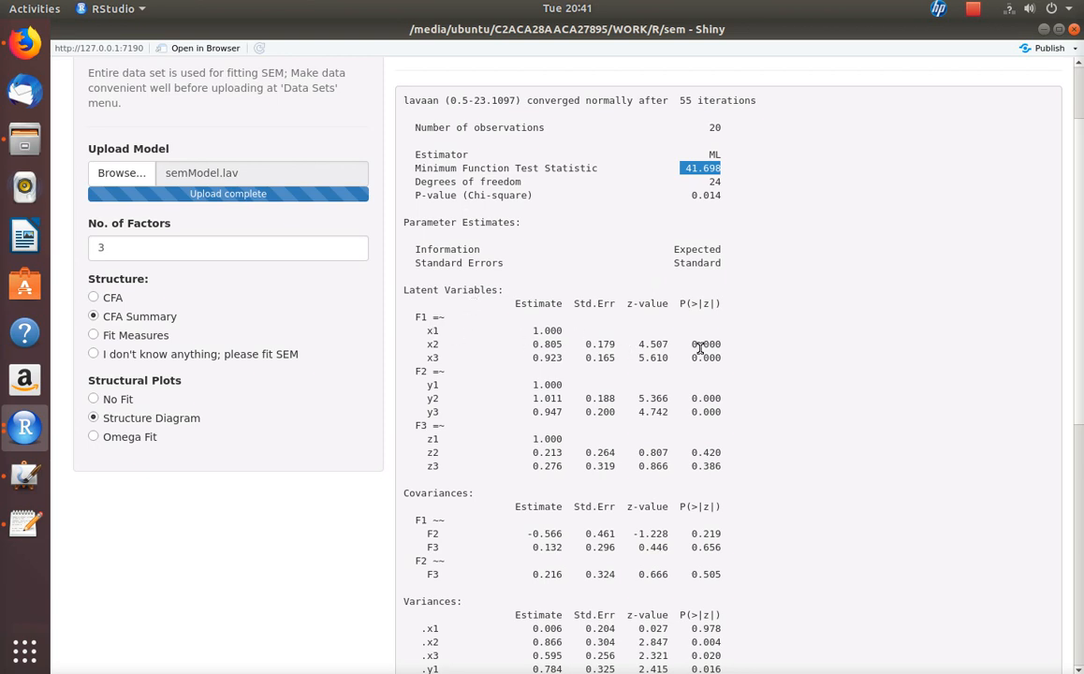
Step: Examine the estimates and p-values of x2 and x3 under F1, comparing them with the loadings in the structure diagram
{"action": "double_click", "coordinate": [705, 345]}
{"action": "left_click_drag", "start_coordinate": [696, 360], "coordinate": [726, 365]}
{"action": "left_click_drag", "start_coordinate": [533, 345], "coordinate": [586, 347]}
{"action": "left_click", "coordinate": [549, 360]}
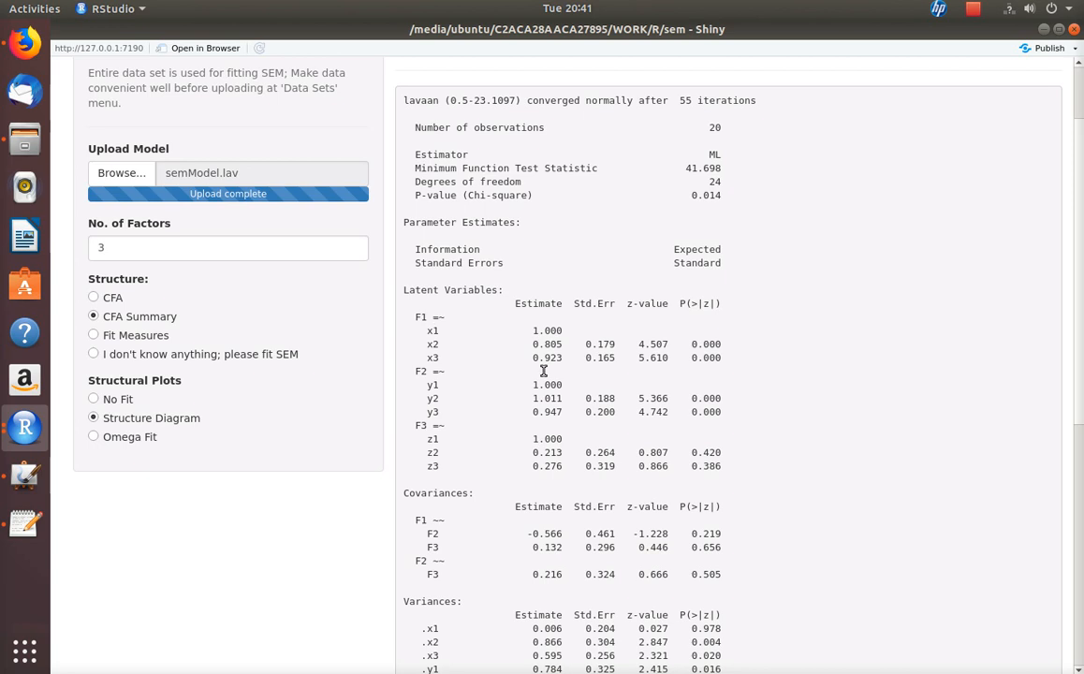
{"action": "left_click_drag", "start_coordinate": [532, 345], "coordinate": [567, 346]}
{"action": "scroll", "coordinate": [450, 454], "scroll_direction": "down", "scroll_amount": 5}
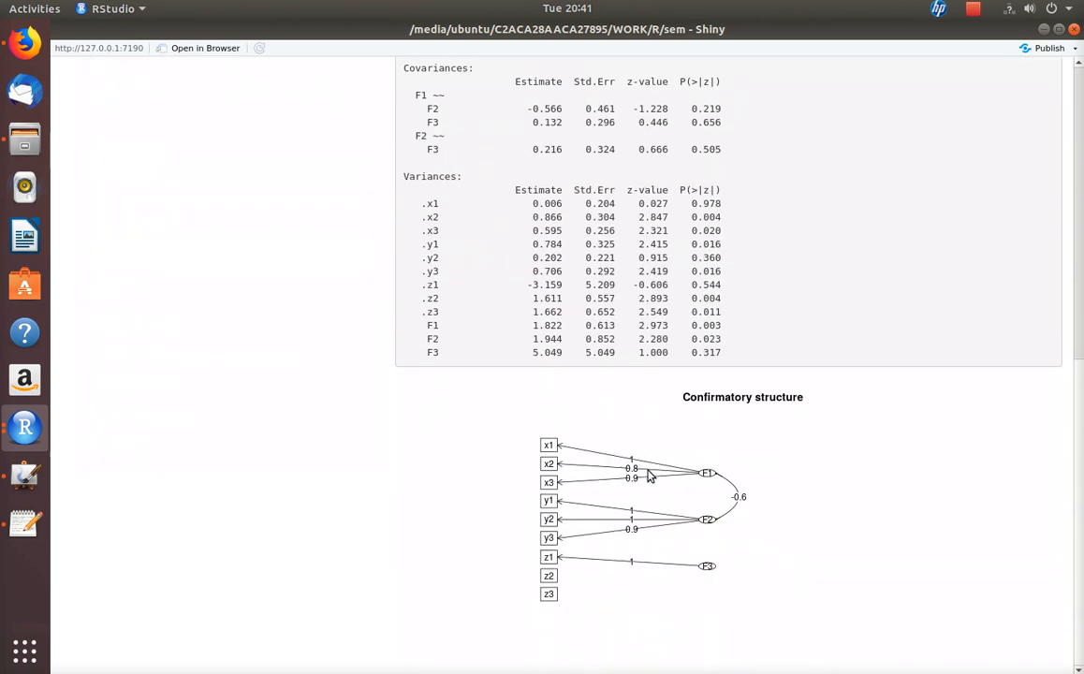
{"action": "scroll", "coordinate": [617, 445], "scroll_direction": "up", "scroll_amount": 2}
{"action": "scroll", "coordinate": [581, 221], "scroll_direction": "up", "scroll_amount": 3}
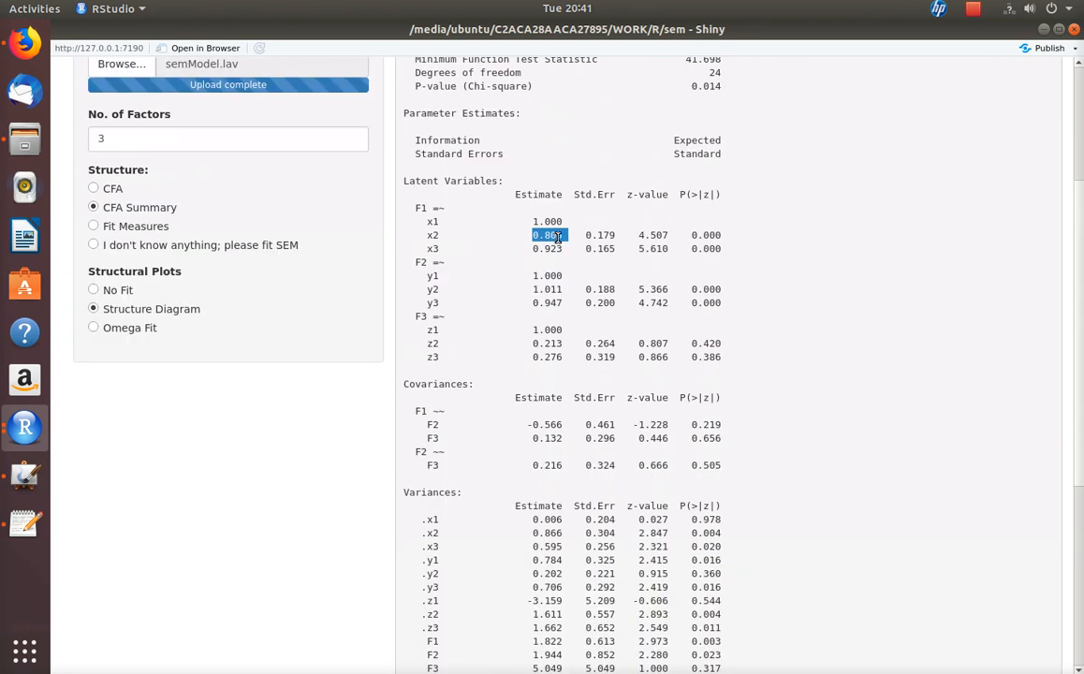
{"action": "left_click_drag", "start_coordinate": [693, 234], "coordinate": [737, 242]}
{"action": "left_click", "coordinate": [544, 239]}
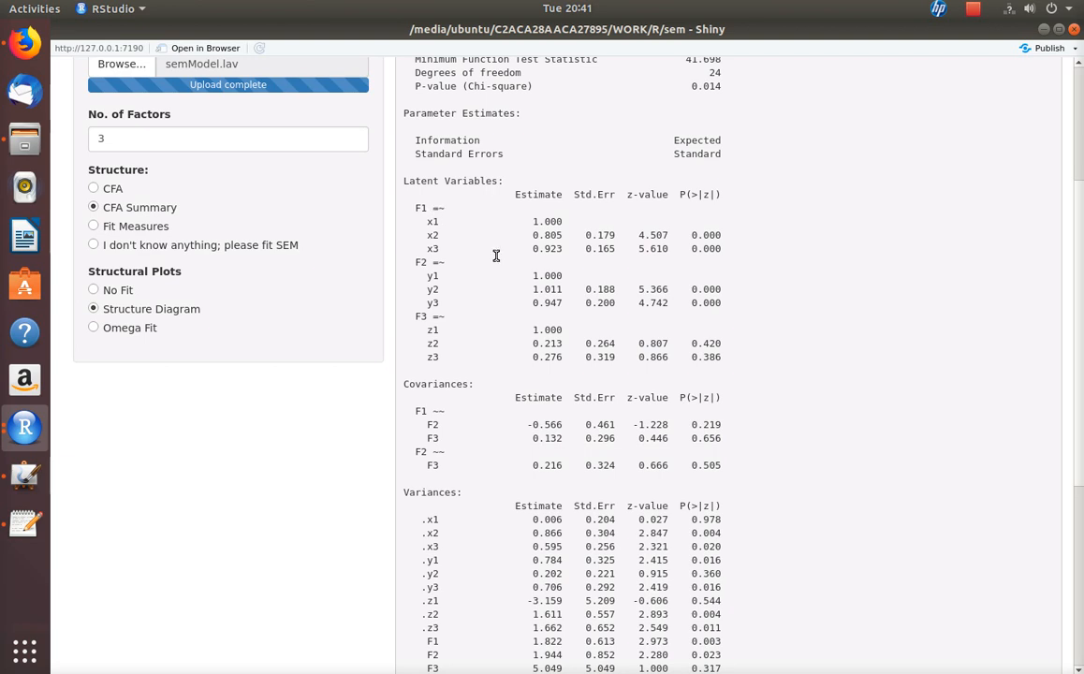
{"action": "left_click_drag", "start_coordinate": [532, 249], "coordinate": [551, 252]}
{"action": "left_click_drag", "start_coordinate": [691, 249], "coordinate": [741, 247]}
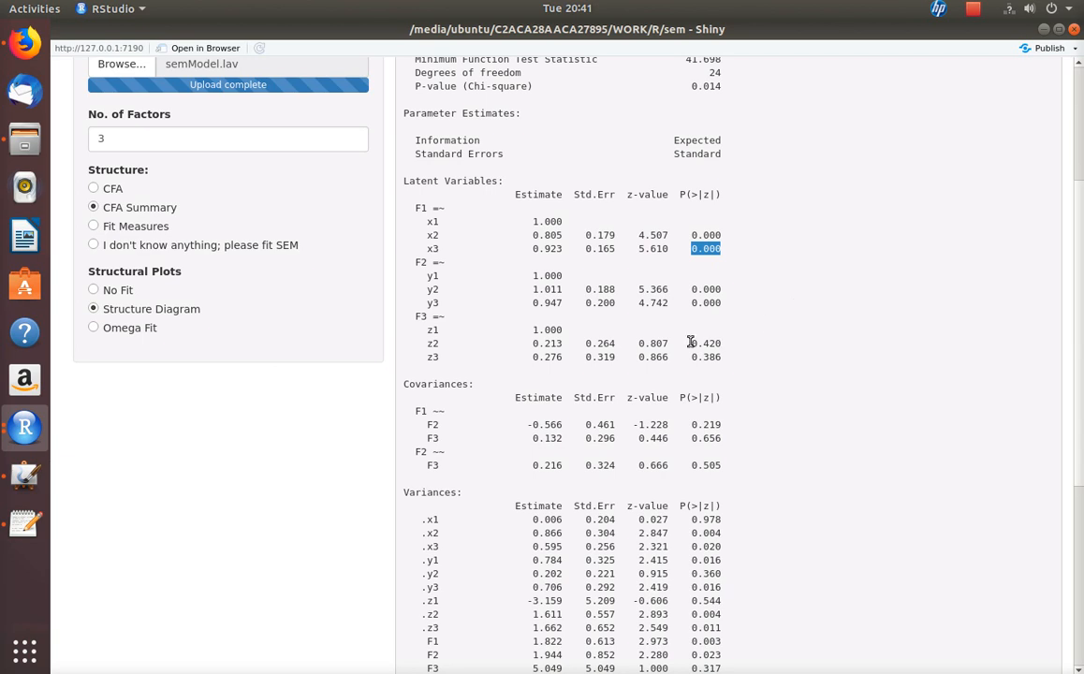
Step: Highlight the z2 and z3 indicators of F3 and their p-values in the latent variables table
{"action": "left_click", "coordinate": [426, 345]}
{"action": "left_click_drag", "start_coordinate": [426, 345], "coordinate": [436, 345]}
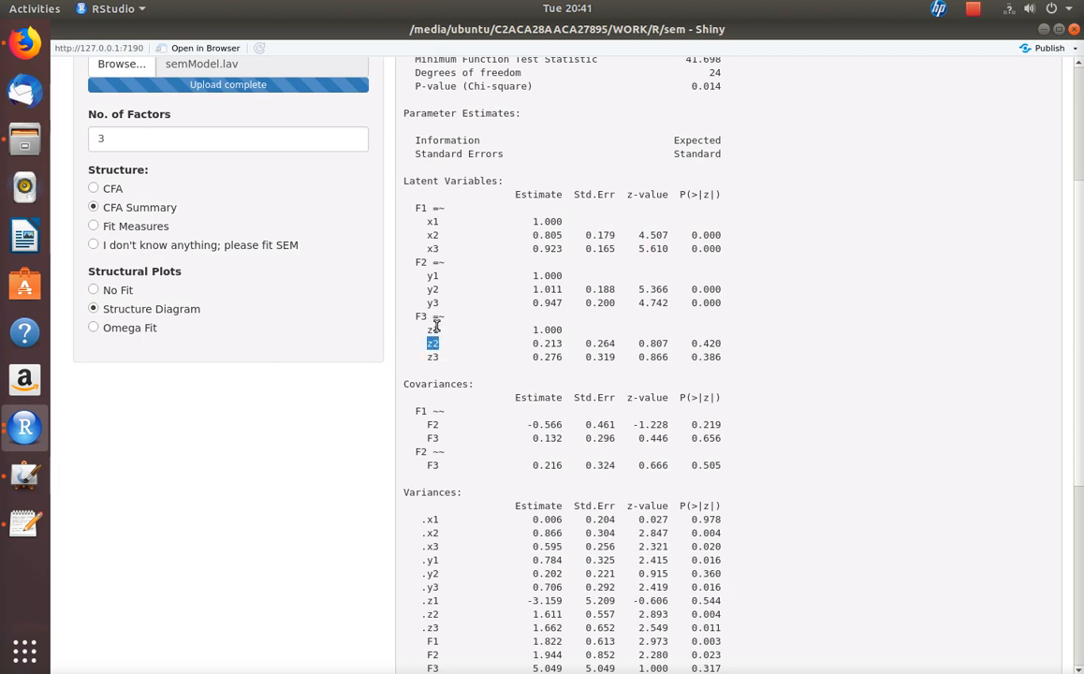
{"action": "double_click", "coordinate": [694, 344]}
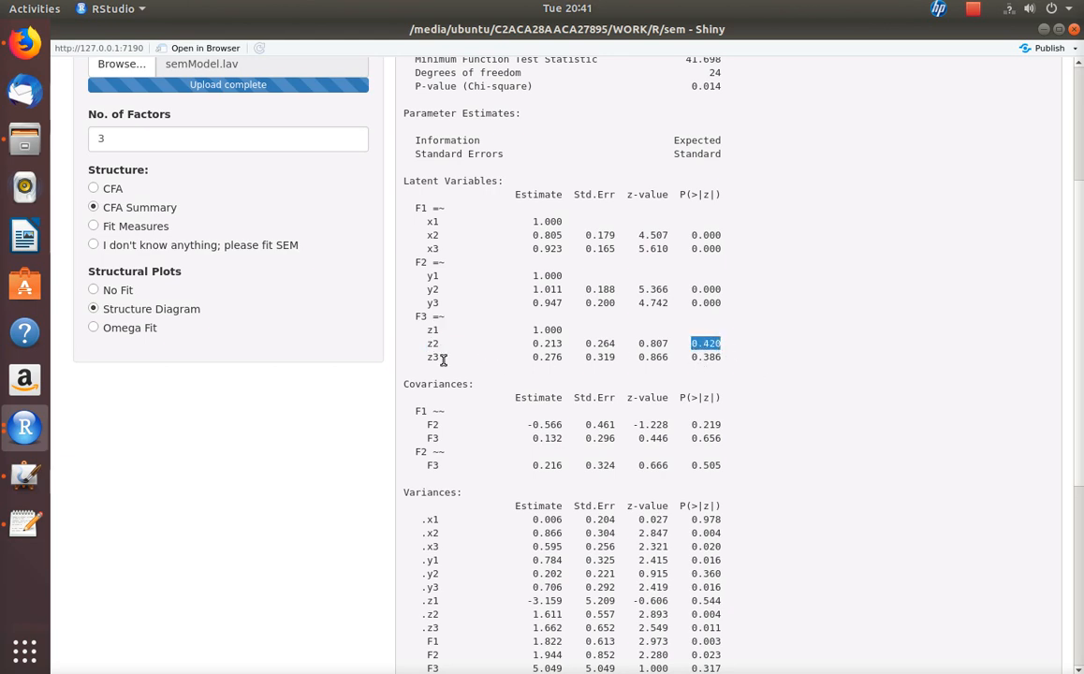
{"action": "left_click_drag", "start_coordinate": [429, 360], "coordinate": [443, 359]}
{"action": "left_click_drag", "start_coordinate": [421, 318], "coordinate": [451, 317]}
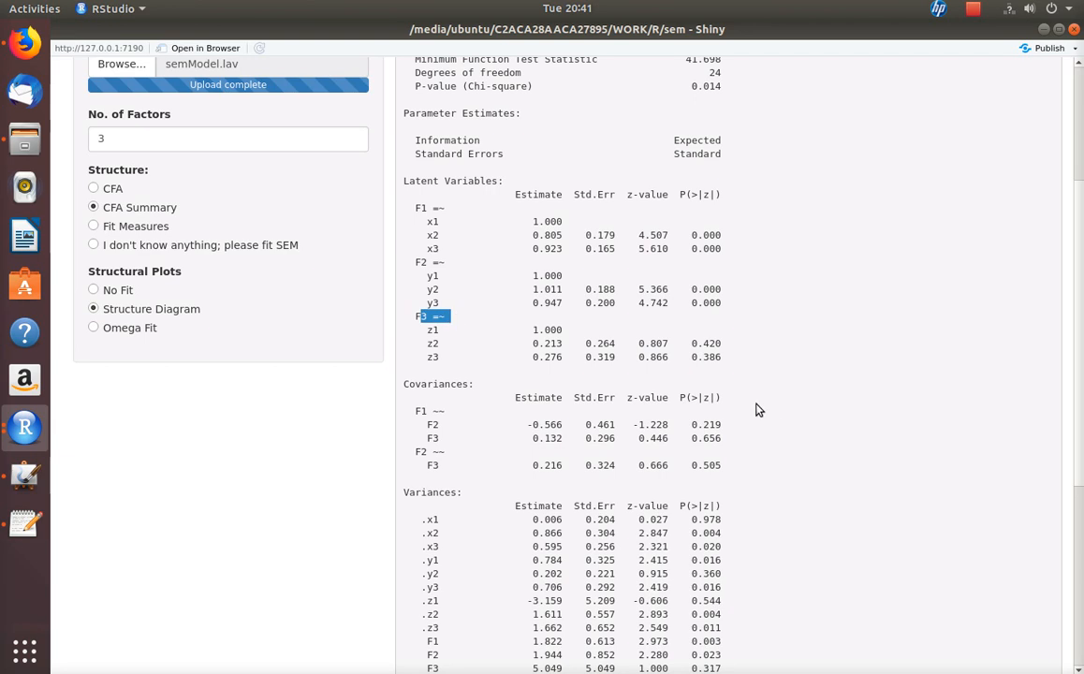
{"action": "double_click", "coordinate": [704, 356]}
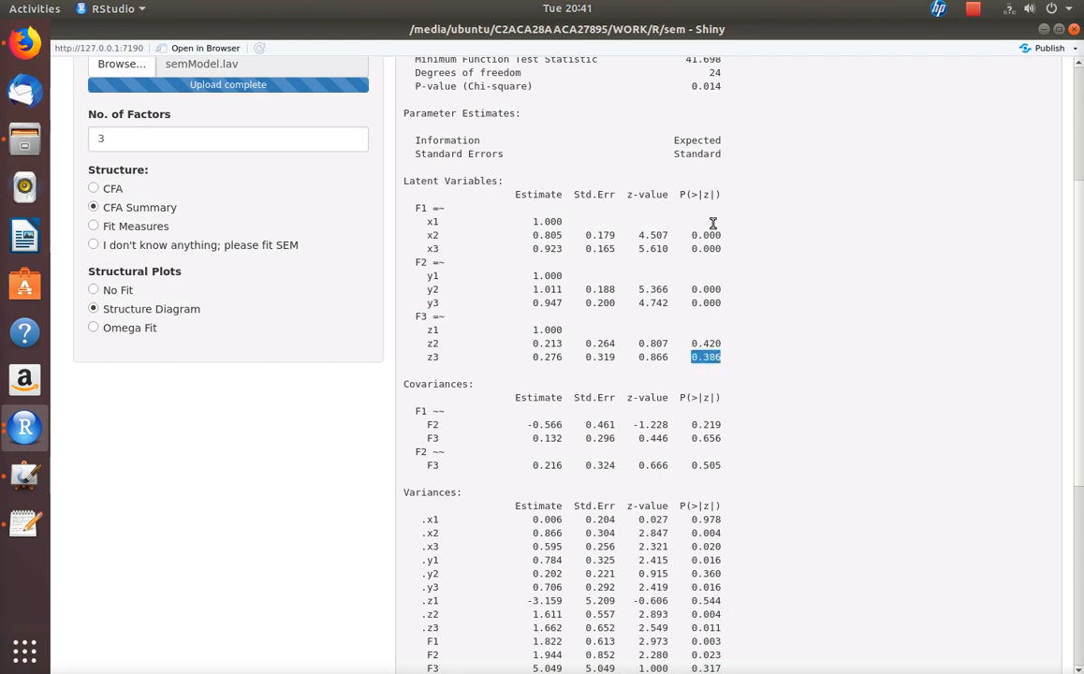
Step: Highlight the covariance p-values of F1 with F2 and F3, and mark the F3 entry under F2 in the CFA summary
{"action": "scroll", "coordinate": [750, 510], "scroll_direction": "down", "scroll_amount": 2}
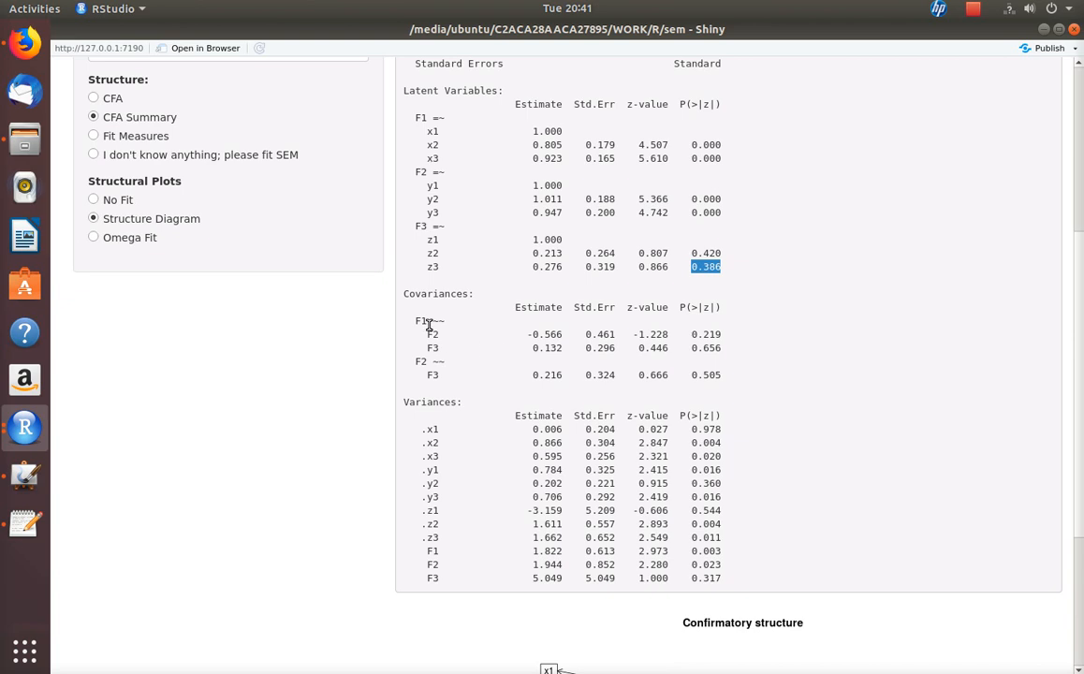
{"action": "left_click_drag", "start_coordinate": [693, 335], "coordinate": [738, 341]}
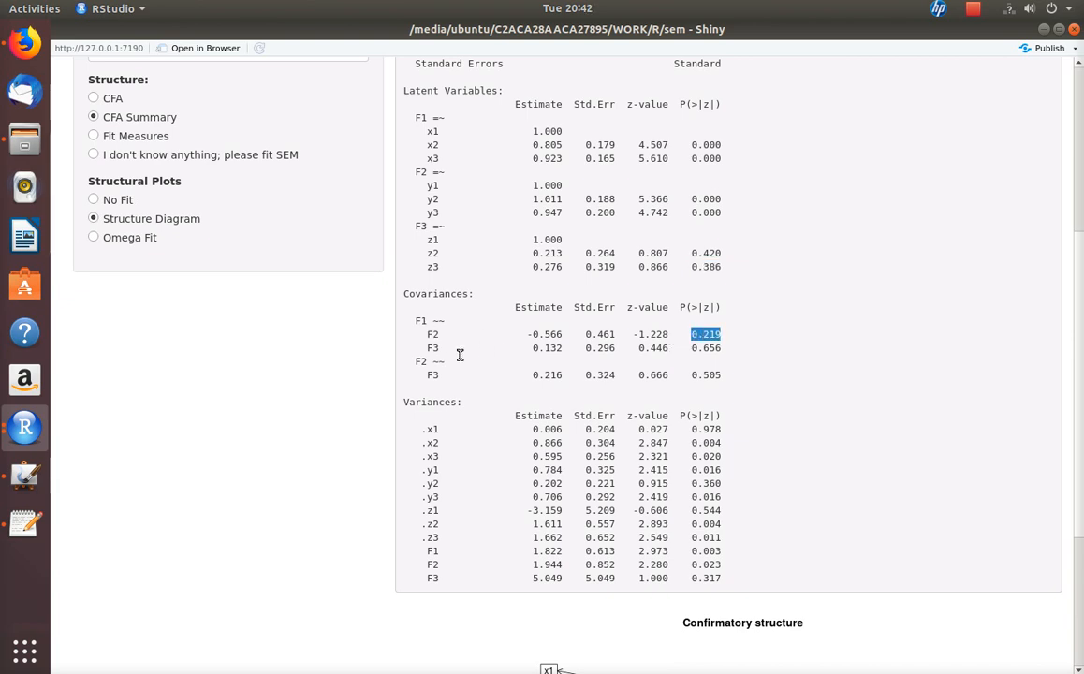
{"action": "left_click", "coordinate": [433, 347]}
{"action": "left_click_drag", "start_coordinate": [693, 347], "coordinate": [726, 356]}
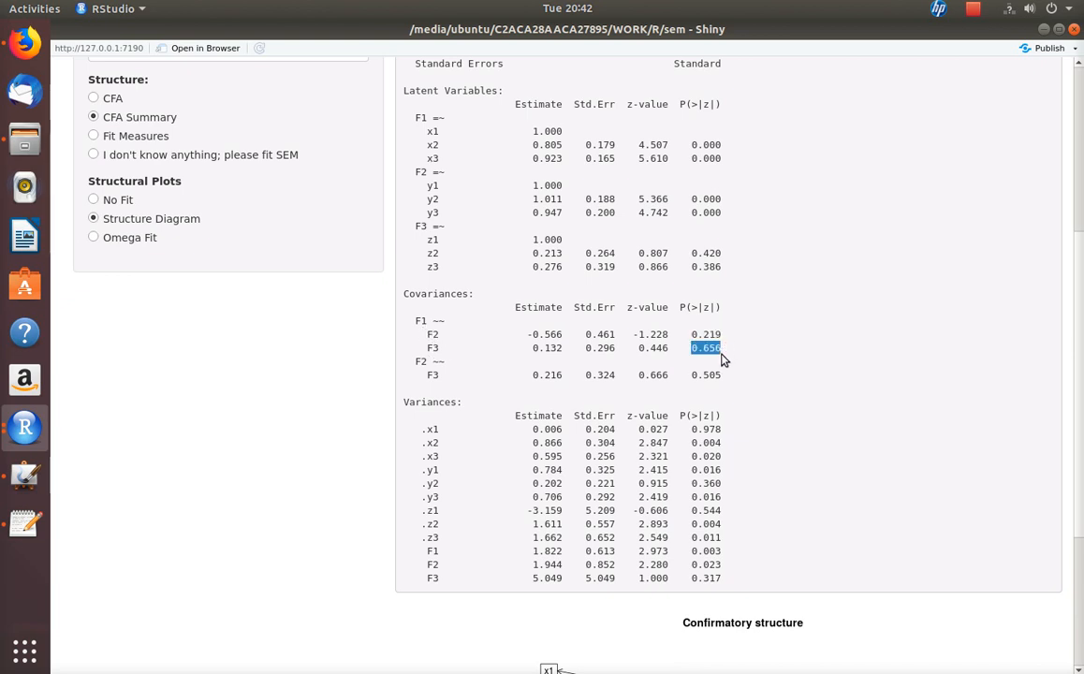
{"action": "left_click", "coordinate": [429, 374]}
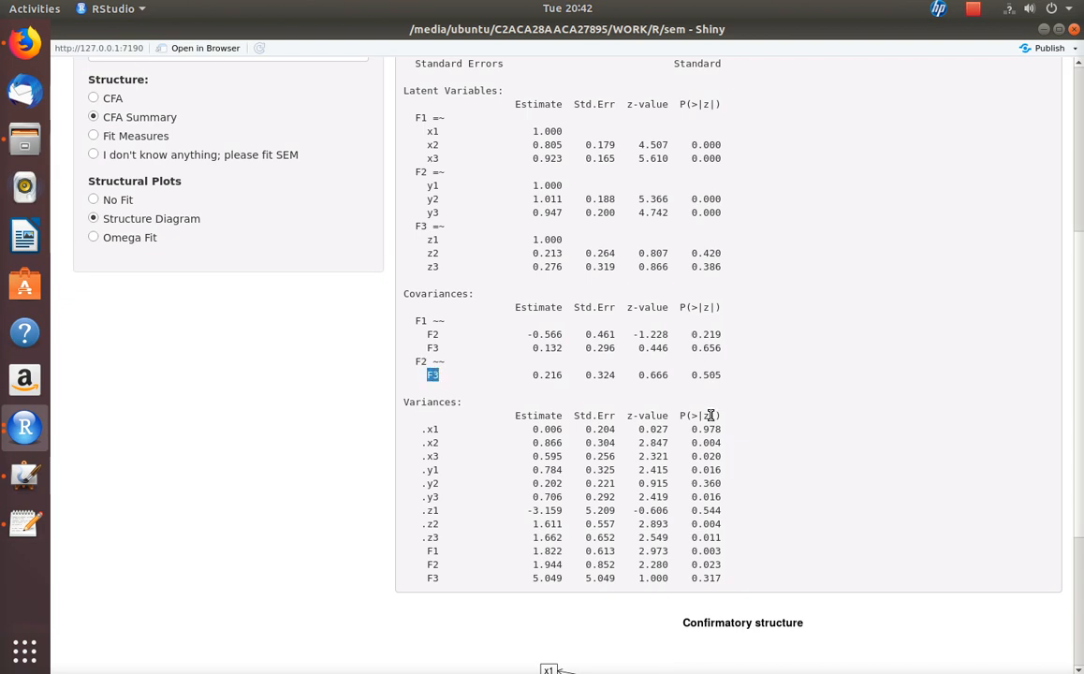
Step: Highlight the Variances heading and the p-values of the indicators and factors in that table
{"action": "left_click_drag", "start_coordinate": [403, 402], "coordinate": [446, 402]}
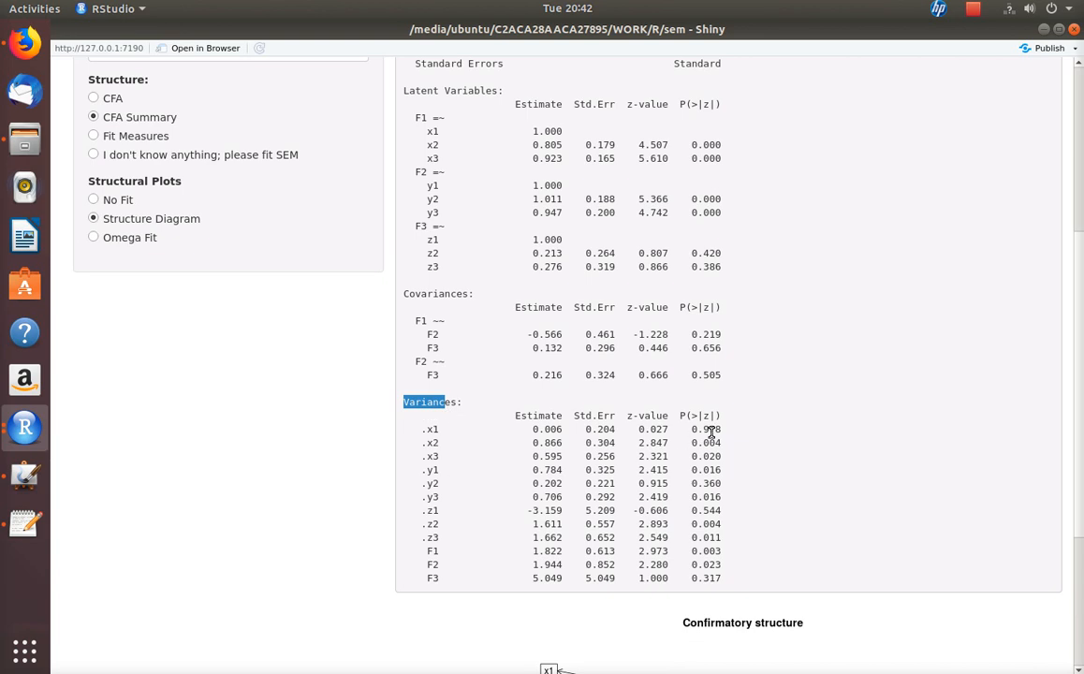
{"action": "left_click_drag", "start_coordinate": [693, 429], "coordinate": [707, 566]}
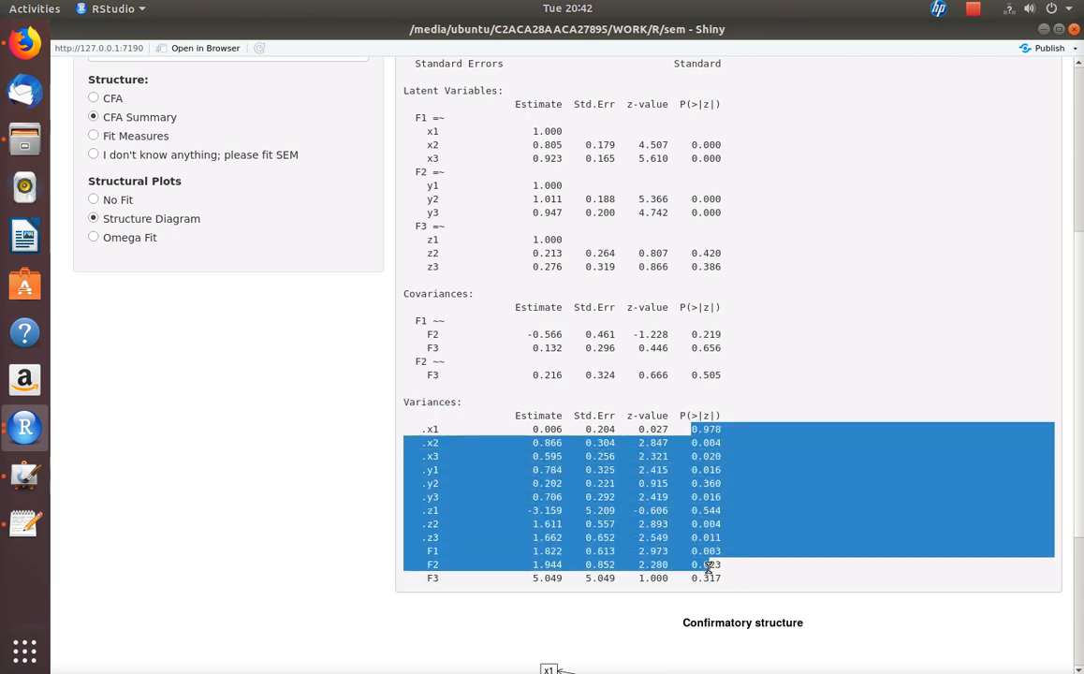
{"action": "scroll", "coordinate": [708, 570], "scroll_direction": "up", "scroll_amount": 5}
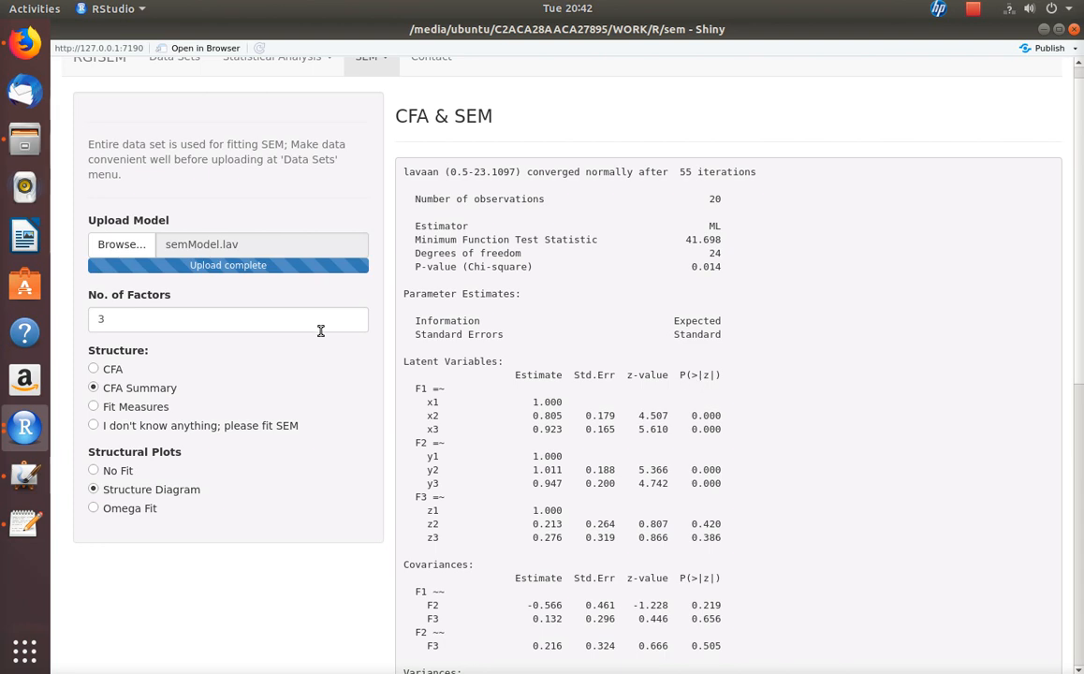
Step: Compare the CFA summary tables with the loadings and factor link in the Confirmatory structure diagram
{"action": "scroll", "coordinate": [560, 481], "scroll_direction": "down", "scroll_amount": 6}
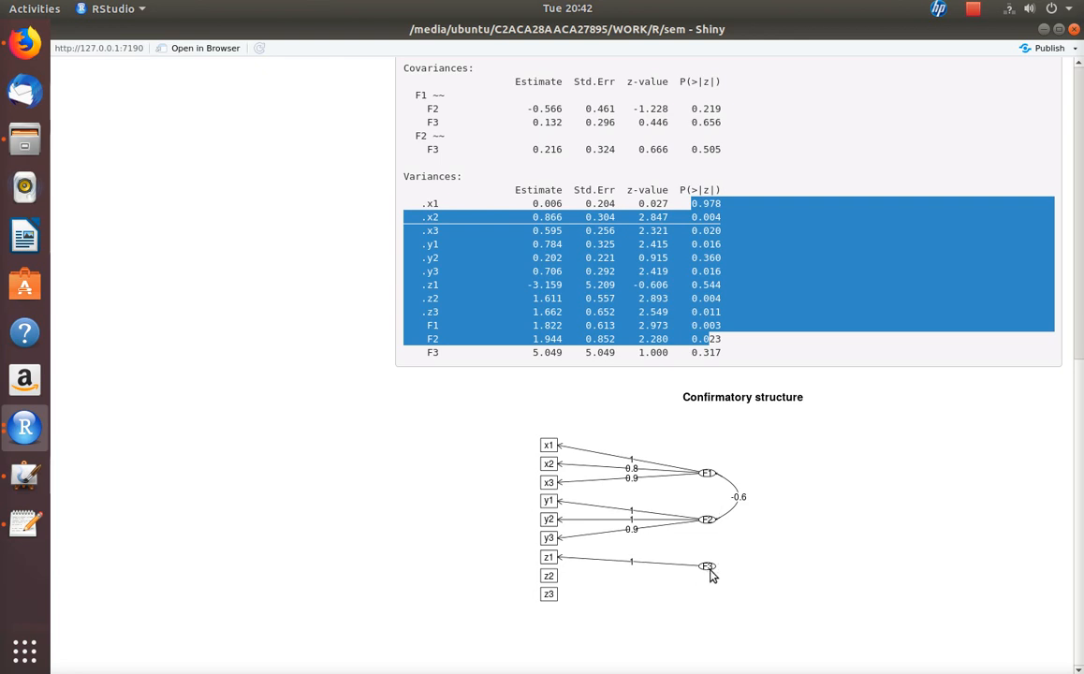
{"action": "scroll", "coordinate": [710, 575], "scroll_direction": "up", "scroll_amount": 10}
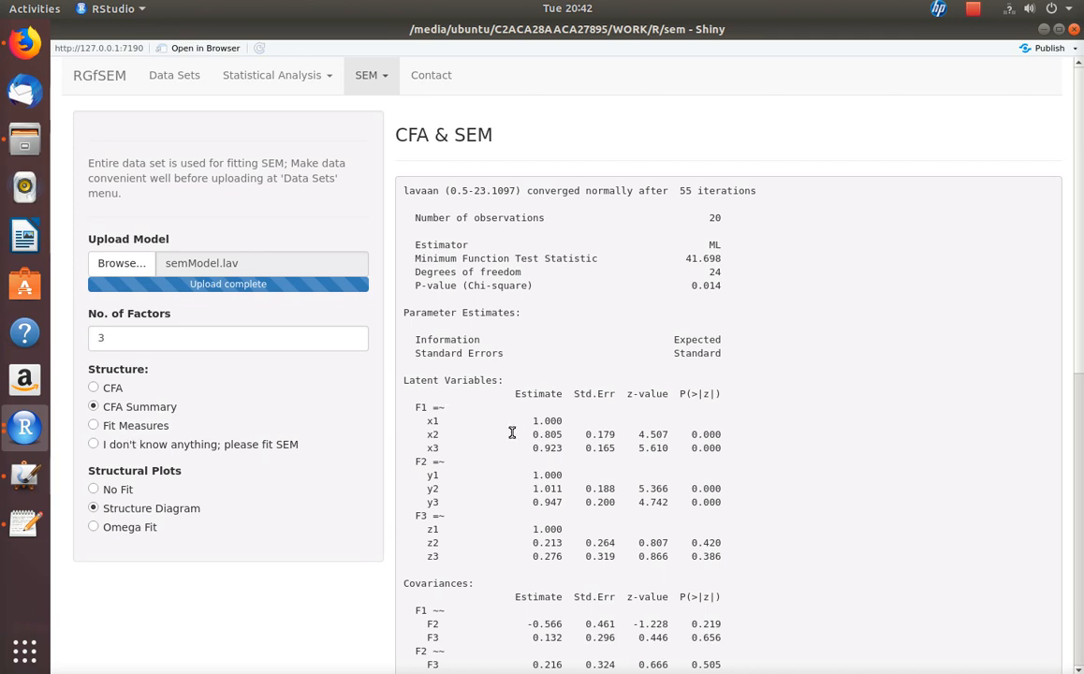
{"action": "scroll", "coordinate": [510, 463], "scroll_direction": "down", "scroll_amount": 4}
{"action": "scroll", "coordinate": [511, 463], "scroll_direction": "down", "scroll_amount": 5}
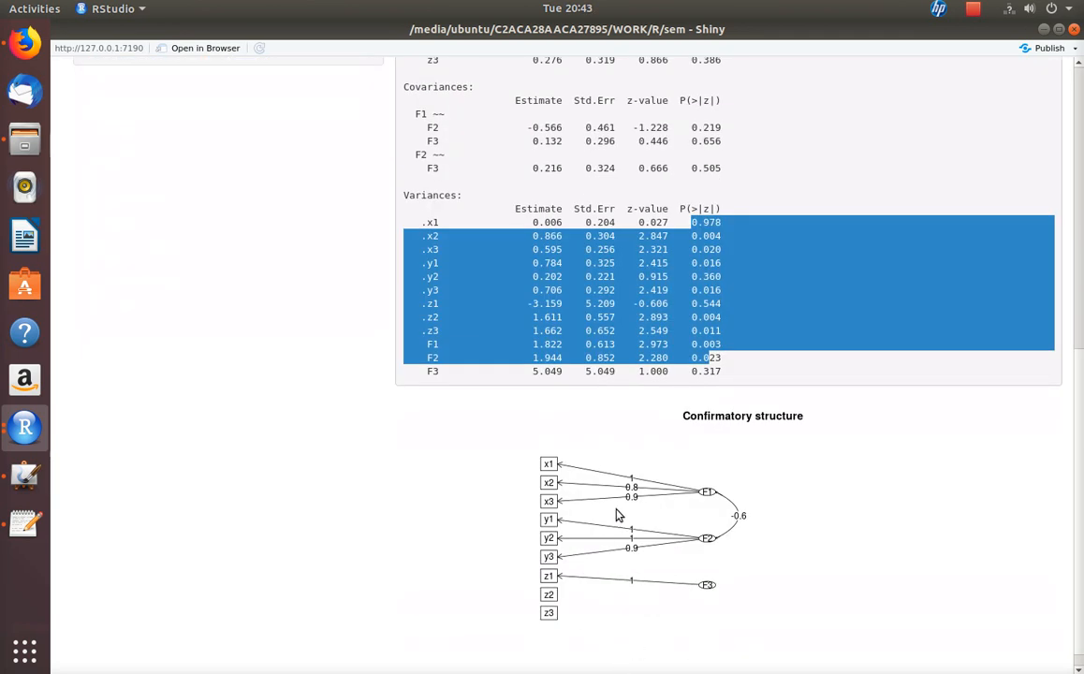
Step: Copy the whole CFA summary output, from the lavaan convergence line through the F3 variance row
{"action": "scroll", "coordinate": [613, 508], "scroll_direction": "up", "scroll_amount": 7}
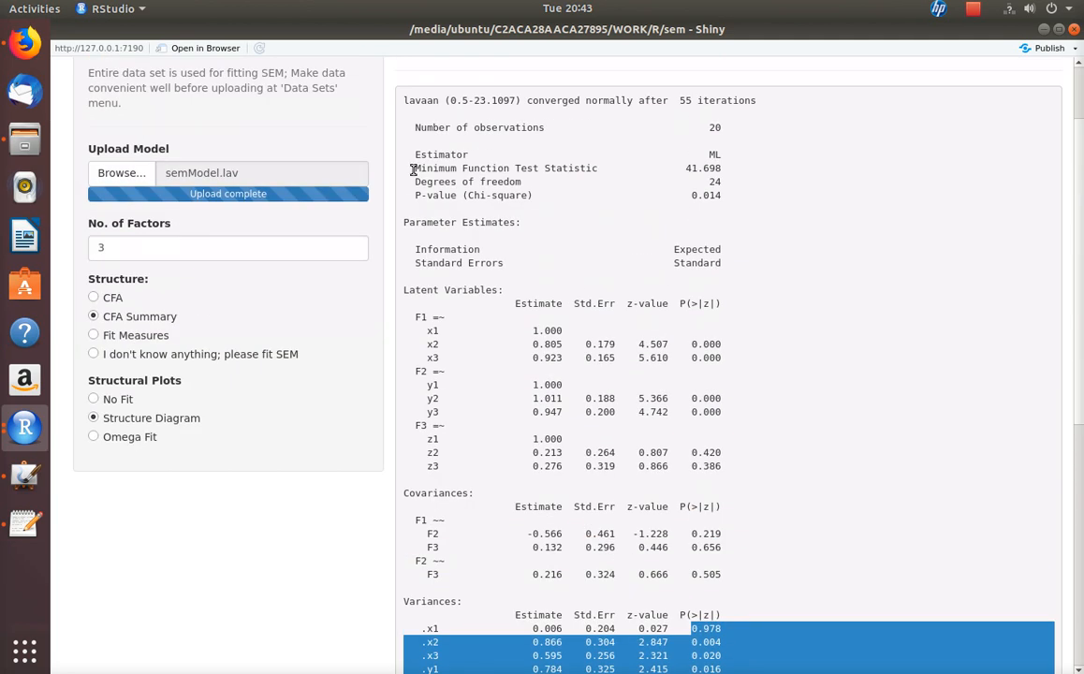
{"action": "left_click_drag", "start_coordinate": [405, 99], "coordinate": [766, 668]}
{"action": "scroll", "coordinate": [763, 585], "scroll_direction": "down", "scroll_amount": 5}
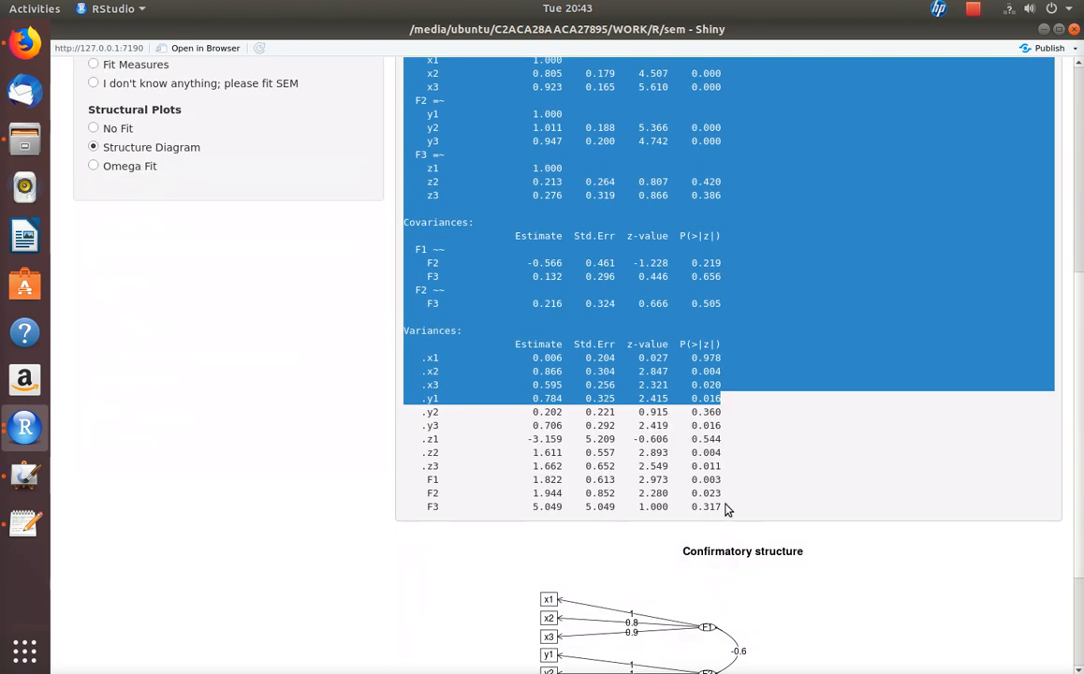
{"action": "left_click_drag", "start_coordinate": [729, 511], "coordinate": [730, 510]}
{"action": "right_click", "coordinate": [635, 288]}
{"action": "left_click", "coordinate": [650, 293]}
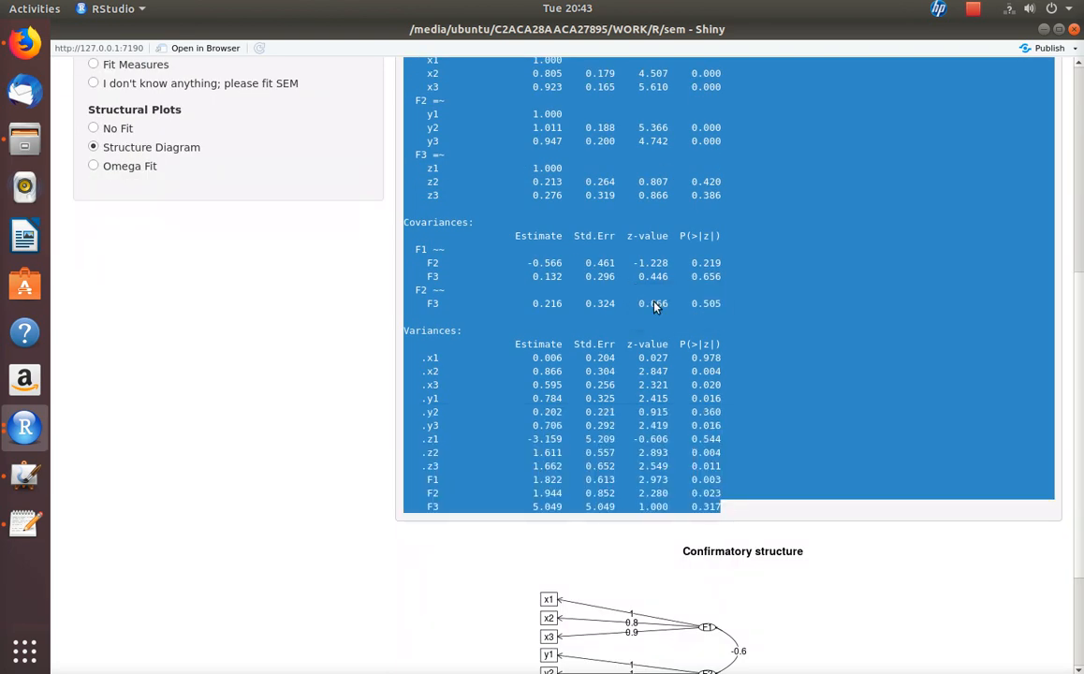
Step: Open LibreOffice Writer and write the intro line "The following is the CFA output for suvery data" in a blank document
{"action": "left_click", "coordinate": [25, 238]}
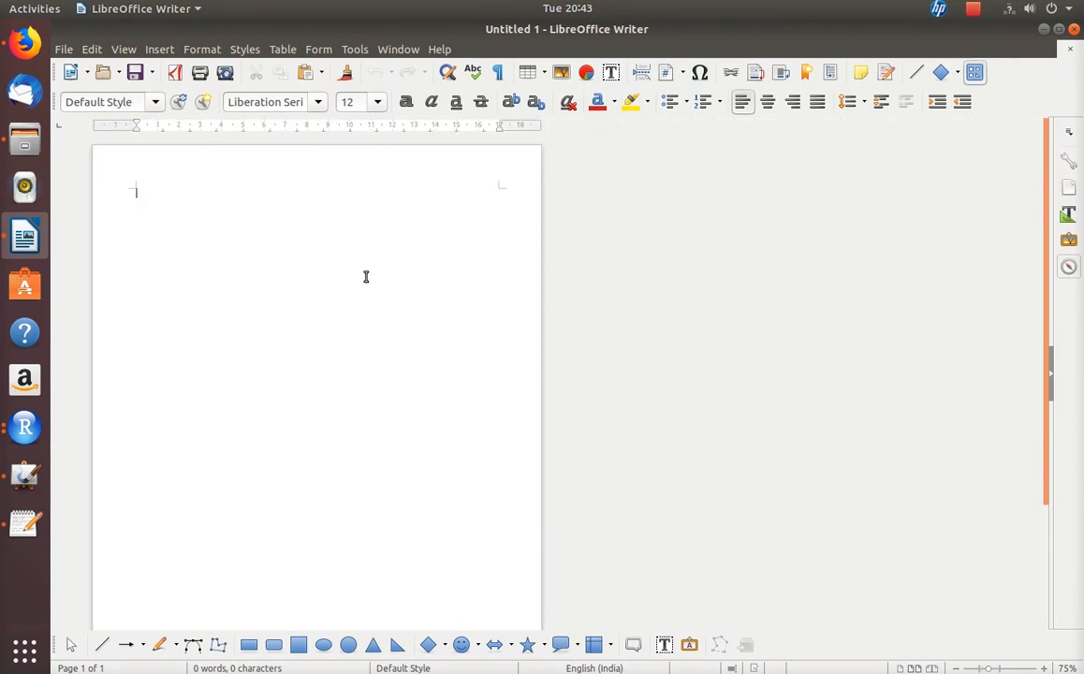
{"action": "type", "text": "The following is the"}
{"action": "key", "text": "BackSpace"}
{"action": "key", "text": "BackSpace"}
{"action": "key", "text": "BackSpace"}
{"action": "key", "text": "BackSpace"}
{"action": "key", "text": "BackSpace"}
{"action": "key", "text": "BackSpace"}
{"action": "key", "text": "BackSpace"}
{"action": "key", "text": "BackSpace"}
{"action": "key", "text": "BackSpace"}
{"action": "key", "text": "BackSpace"}
{"action": "key", "text": "BackSpace"}
{"action": "type", "text": "ing is"}
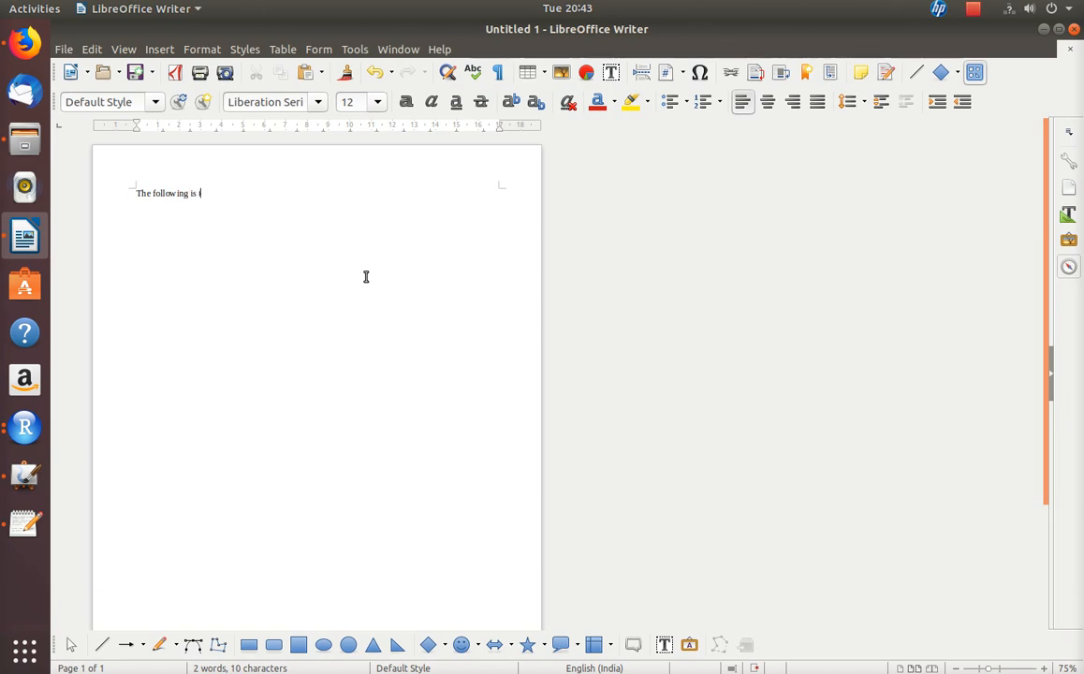
{"action": "type", "text": " the CFA oup"}
{"action": "key", "text": "BackSpace"}
{"action": "key", "text": "BackSpace"}
{"action": "type", "text": "utput for survey data "}
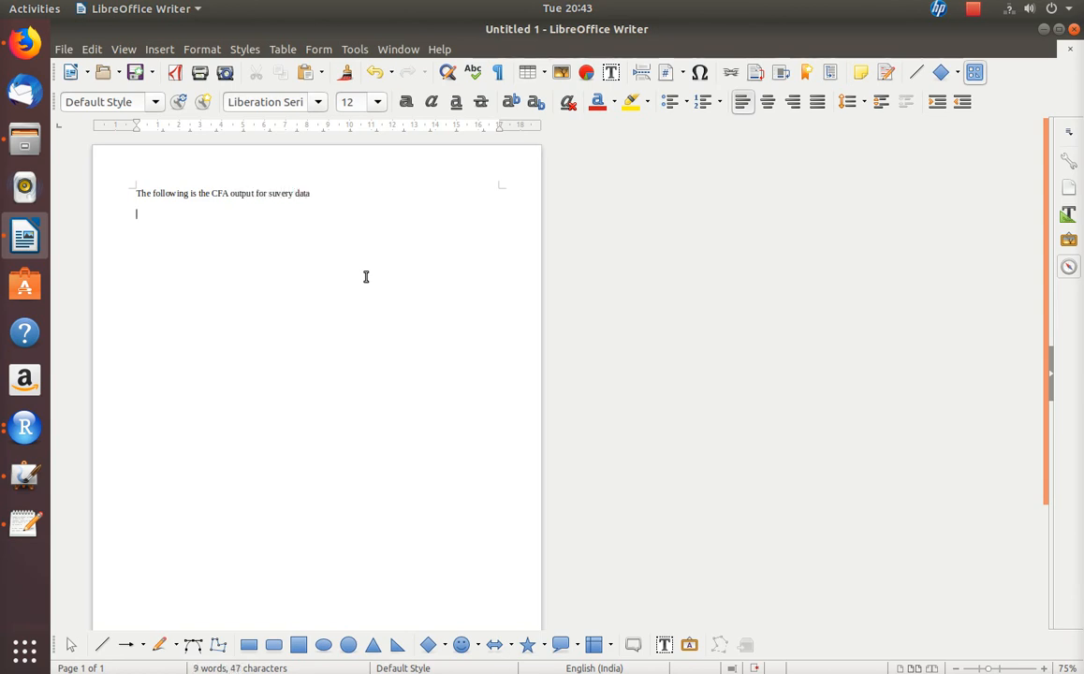
Step: Add the caption "Table ##: CFA Output" and paste the copied CFA summary beneath it
{"action": "type", "text": "Table ##: CFA Output"}
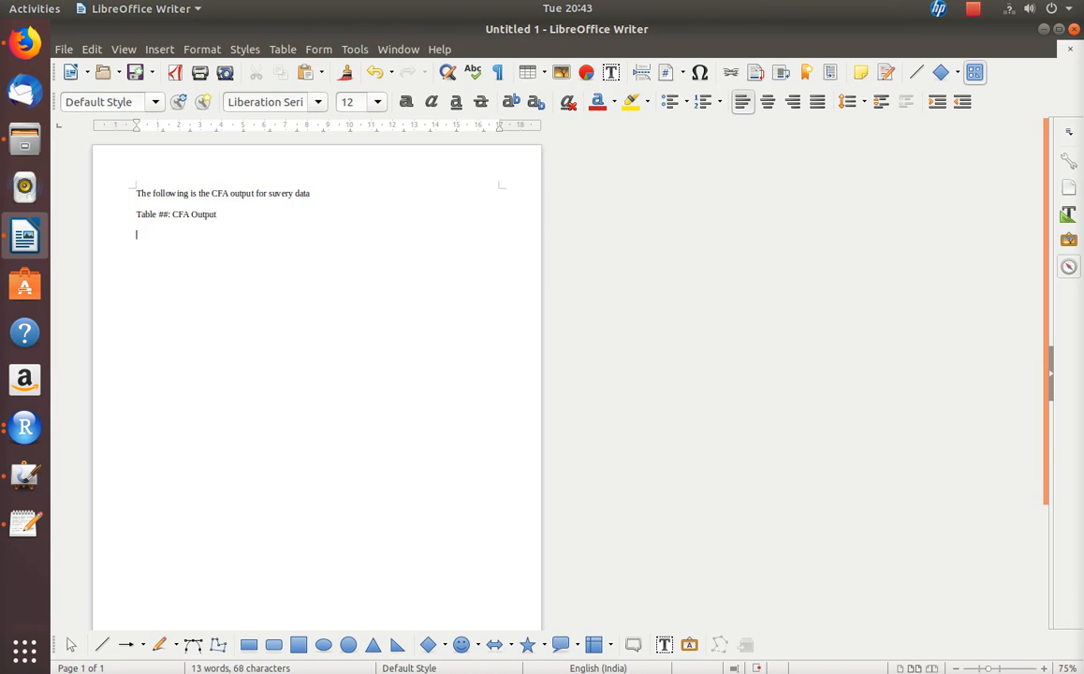
{"action": "key", "text": "ctrl+v"}
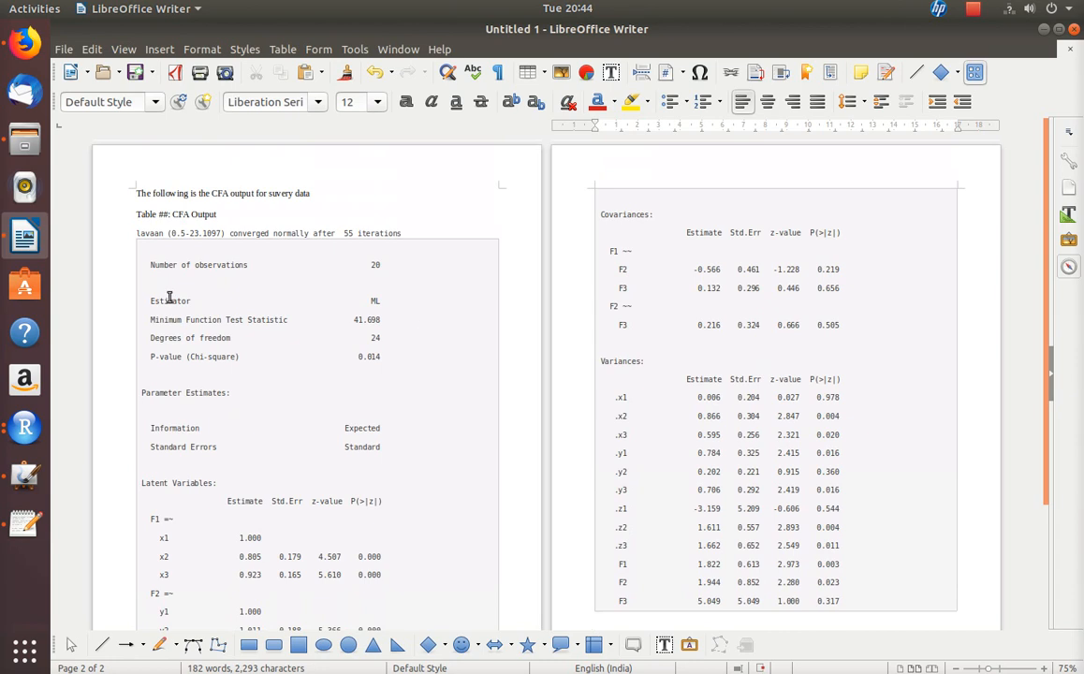
Step: Below the pasted output, write "The following is the visual for above analysis" and the caption "Figure #: SEM diagram for survey data"
{"action": "scroll", "coordinate": [646, 428], "scroll_direction": "down", "scroll_amount": 3}
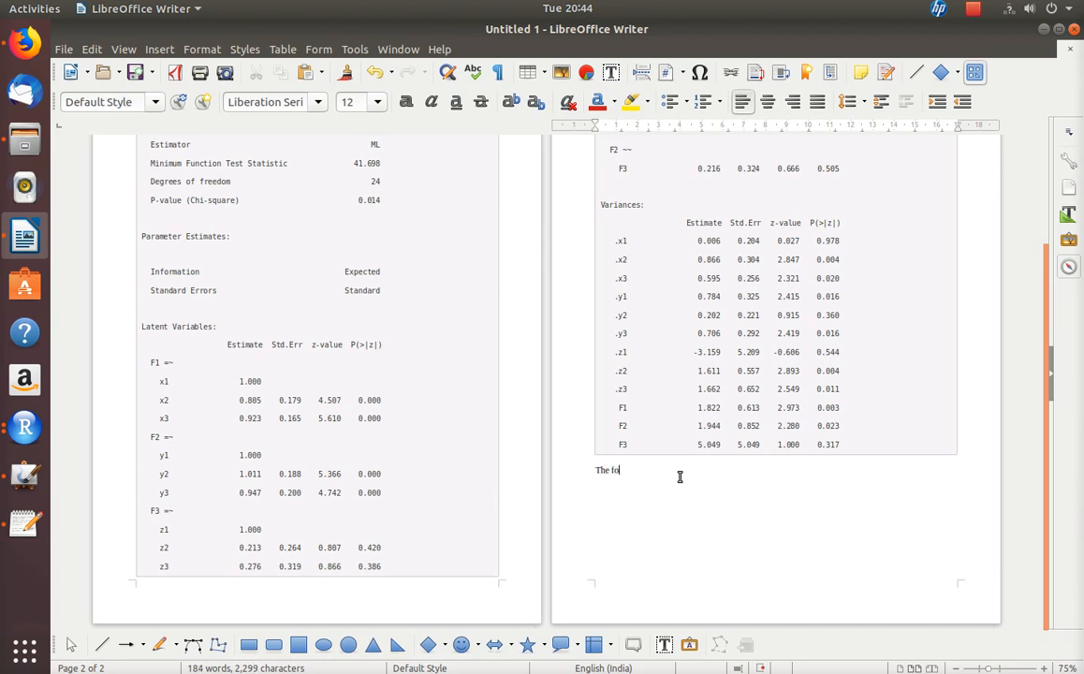
{"action": "type", "text": "va"}
{"action": "key", "text": "BackSpace"}
{"action": "key", "text": "BackSpace"}
{"action": "type", "text": "ual for above analysis"}
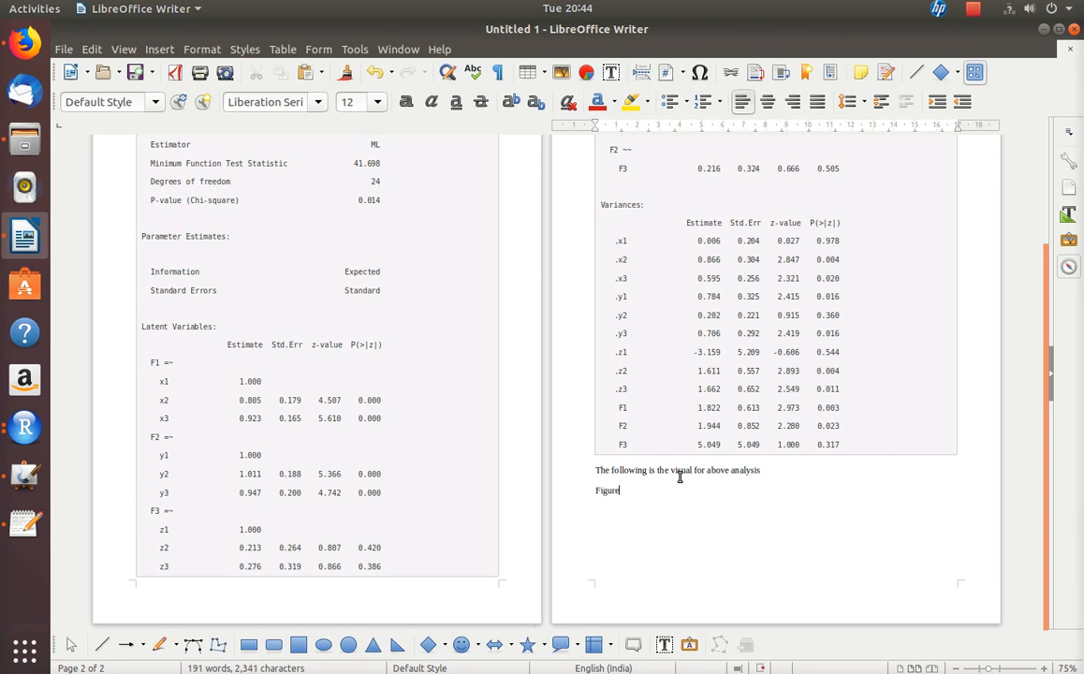
{"action": "type", "text": "SEM"}
{"action": "type", "text": "ata"}
{"action": "key", "text": "Return"}
{"action": "key", "text": "ctrl+v"}
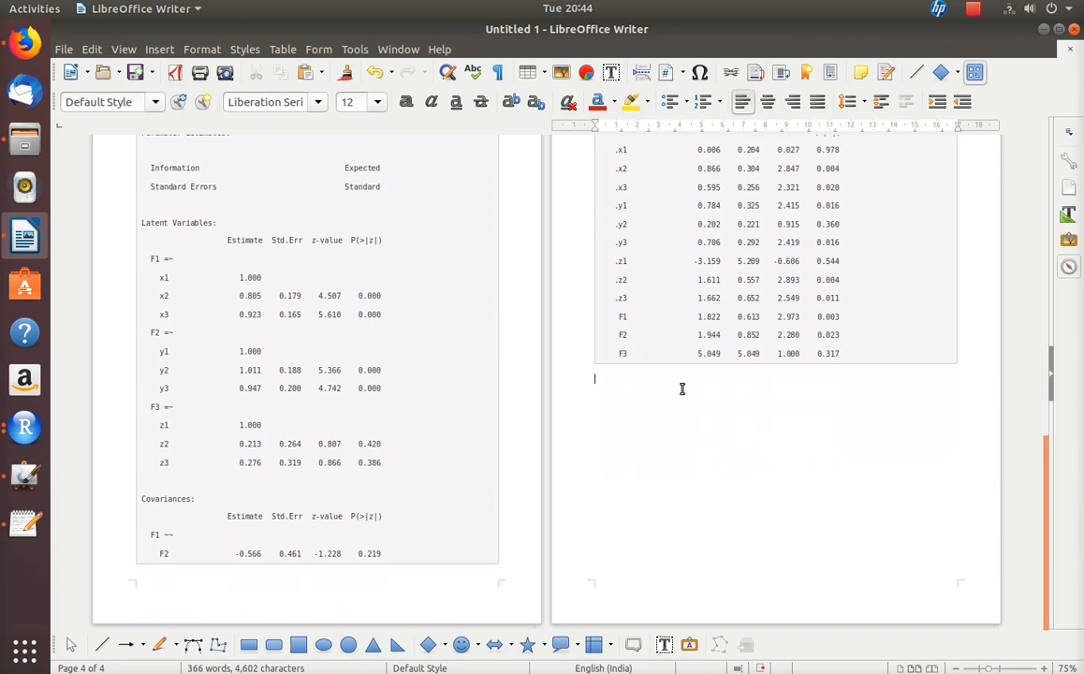
{"action": "scroll", "coordinate": [682, 389], "scroll_direction": "up", "scroll_amount": 3}
{"action": "key", "text": "alt+Tab"}
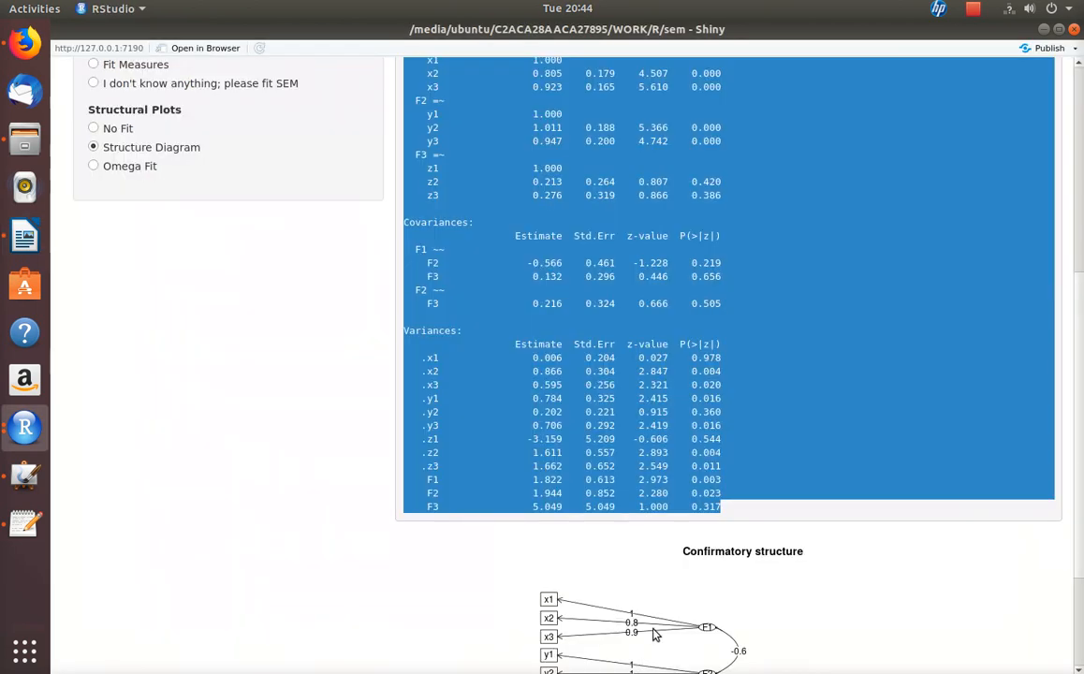
{"action": "key", "text": "alt+Tab"}
{"action": "scroll", "coordinate": [687, 603], "scroll_direction": "up", "scroll_amount": 3}
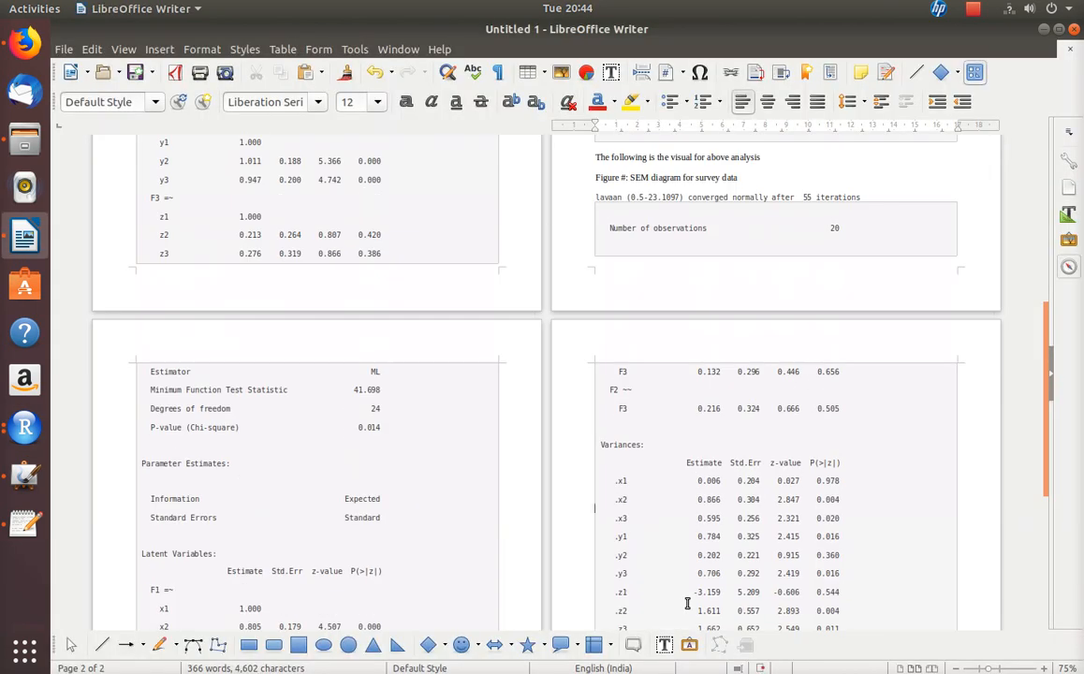
{"action": "scroll", "coordinate": [687, 604], "scroll_direction": "down", "scroll_amount": 3}
Step: Copy the Confirmatory structure diagram from the Shiny app and paste it into the Writer document after the figure caption
{"action": "key", "text": "alt+Tab"}
{"action": "scroll", "coordinate": [702, 590], "scroll_direction": "down", "scroll_amount": 3}
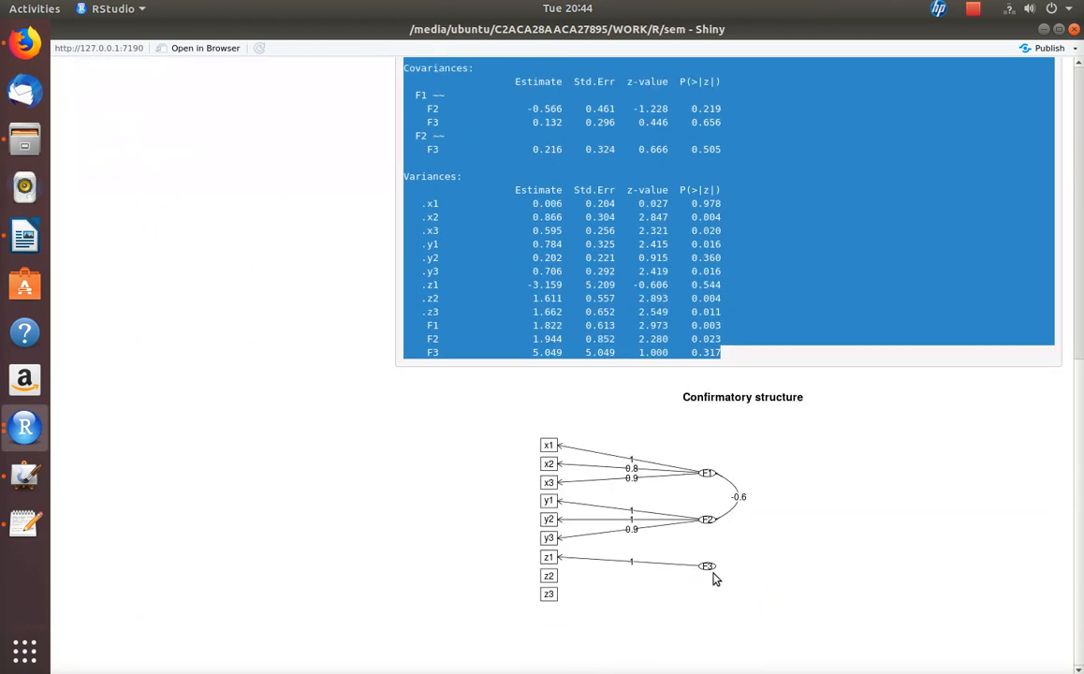
{"action": "right_click", "coordinate": [633, 514]}
{"action": "left_click", "coordinate": [690, 552]}
{"action": "key", "text": "alt+Tab"}
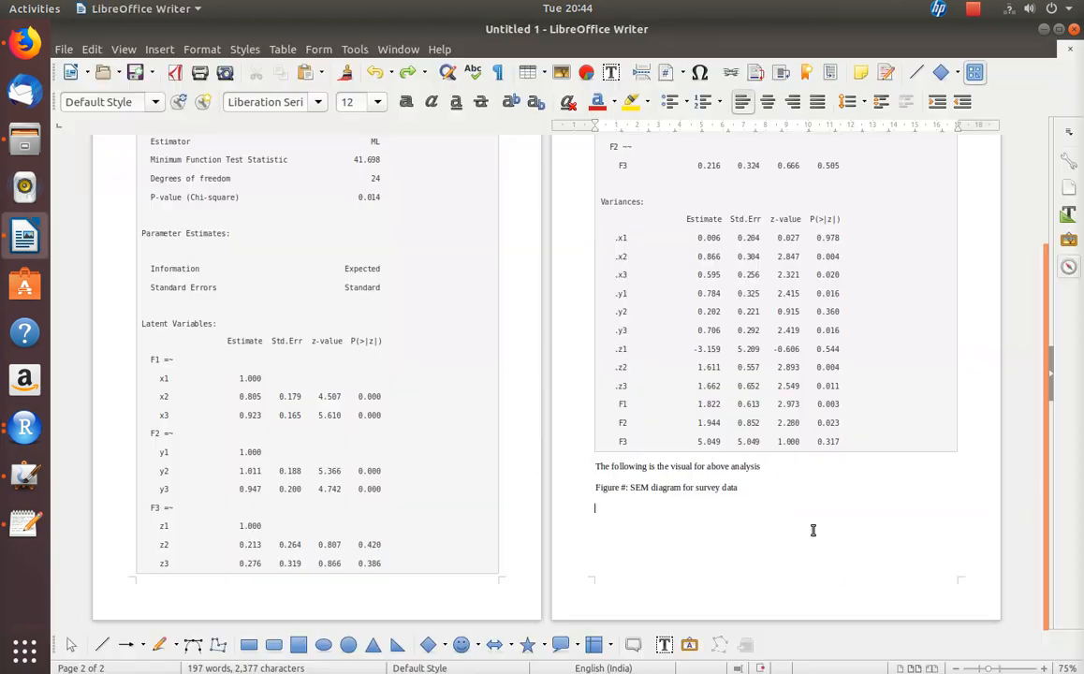
{"action": "key", "text": "ctrl+v"}
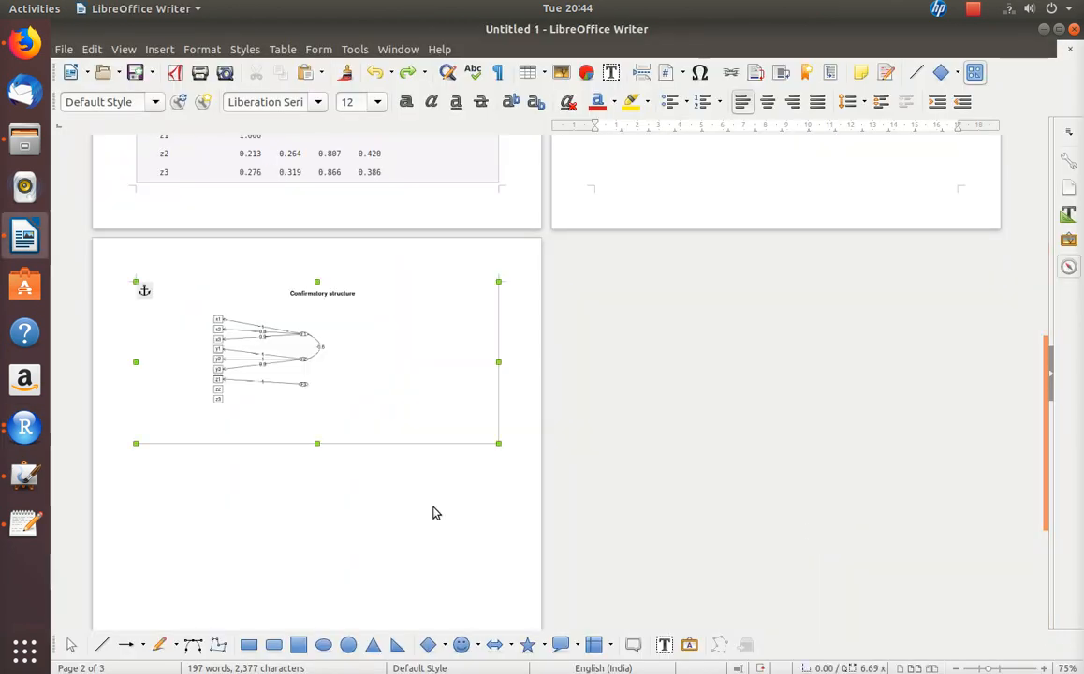
{"action": "scroll", "coordinate": [460, 506], "scroll_direction": "up", "scroll_amount": 8}
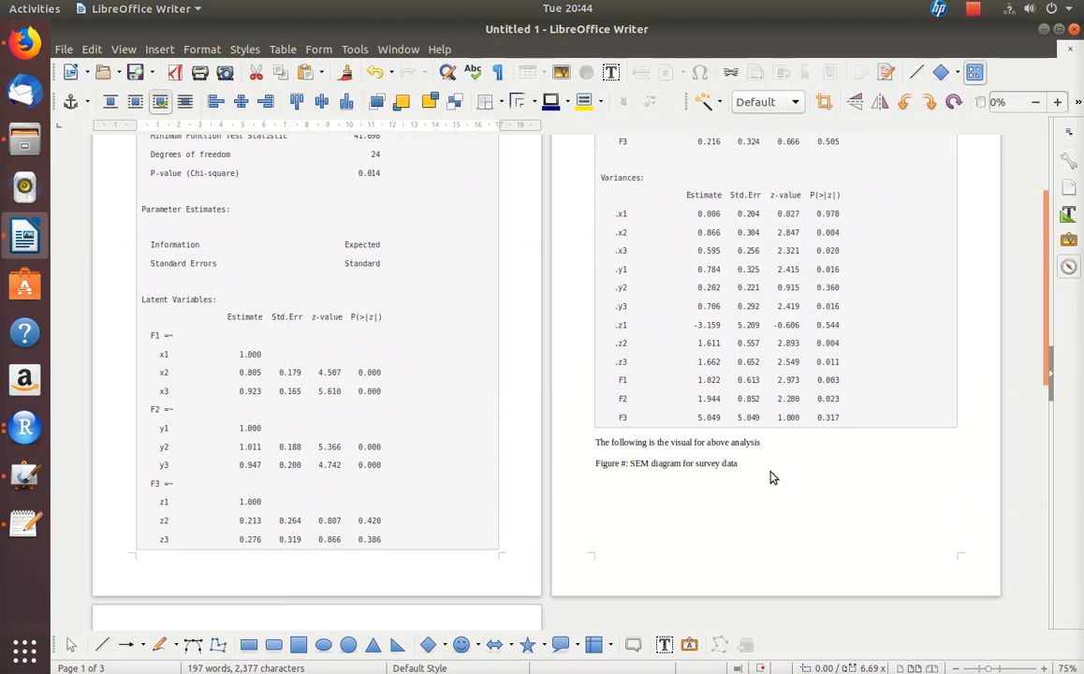
Step: Switch to semModel.lav in the text editor and add the line "F4 =~ F1" below the F3 definition
{"action": "key", "text": "alt+Tab"}
{"action": "scroll", "coordinate": [673, 349], "scroll_direction": "up", "scroll_amount": 5}
{"action": "left_click", "coordinate": [672, 349]}
{"action": "scroll", "coordinate": [496, 435], "scroll_direction": "up", "scroll_amount": 5}
{"action": "key", "text": "alt+Tab"}
{"action": "key", "text": "alt+Tab"}
{"action": "key", "text": "alt+Tab"}
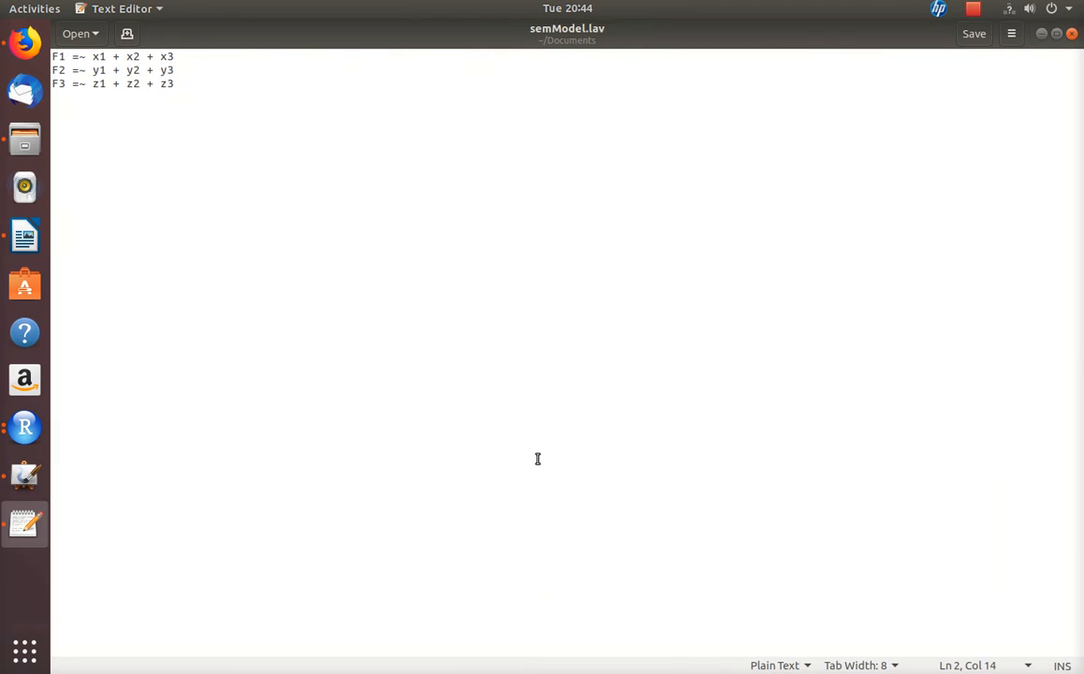
{"action": "key", "text": "Down"}
{"action": "key", "text": "End"}
{"action": "key", "text": "Return"}
{"action": "type", "text": "F4 "}
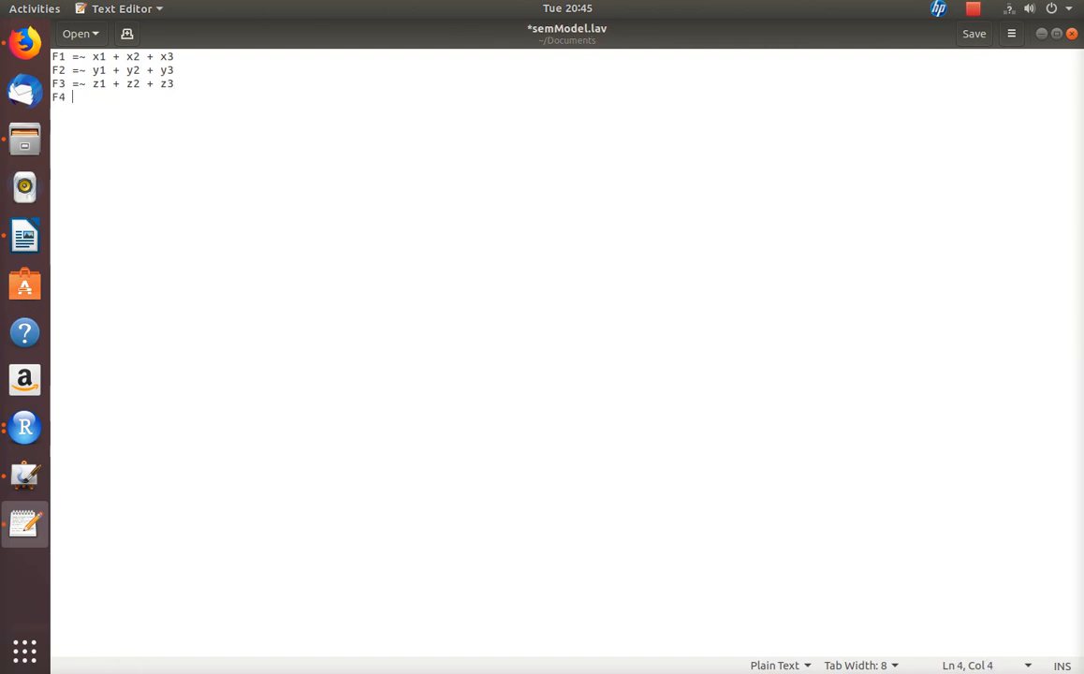
{"action": "type", "text": "=~ F1"}
Step: Add a further model line "F4 =~ F2" at the end of semModel.lav
{"action": "key", "text": "Return"}
{"action": "type", "text": "F4 ="}
{"action": "key", "text": "BackSpace"}
{"action": "type", "text": "=~ F2"}
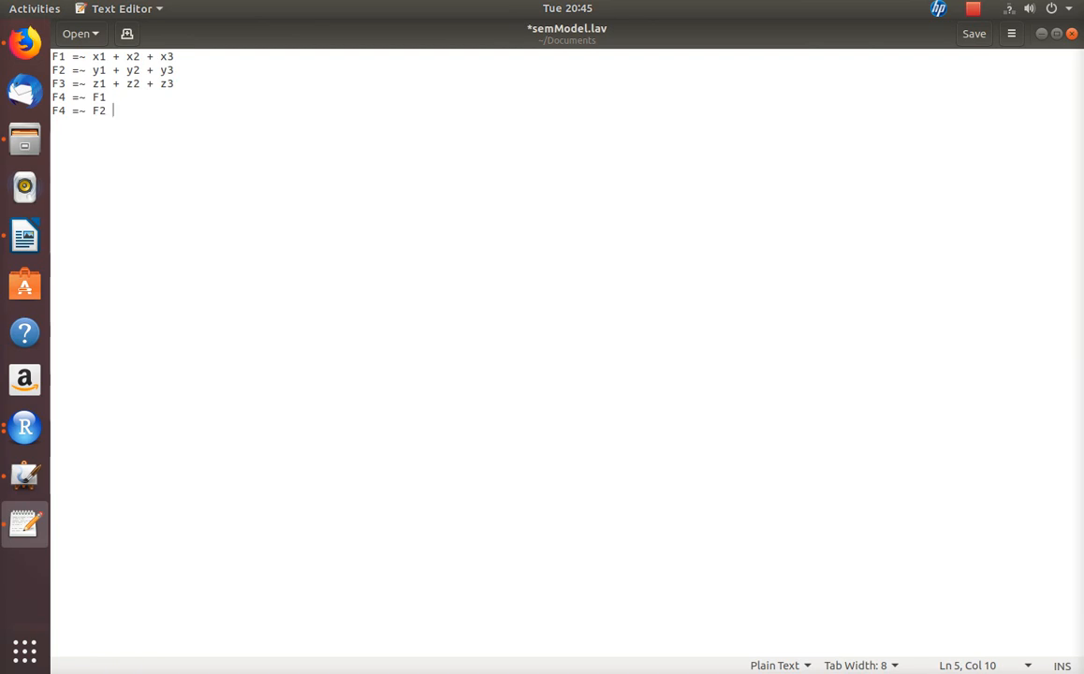
Step: Switch to the MyPaint sketch, turn off the eraser and choose a very dark reddish brush colour
{"action": "key", "text": "alt+Tab"}
{"action": "key", "text": "alt+Tab"}
{"action": "key", "text": "alt+Tab"}
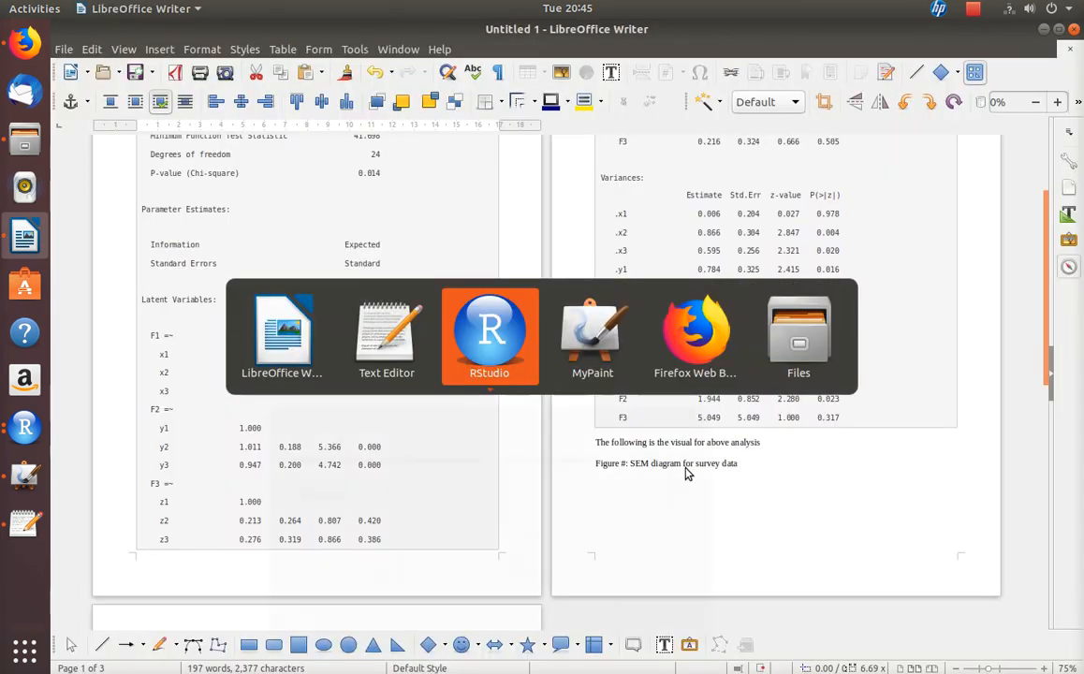
{"action": "key", "text": "alt+Tab"}
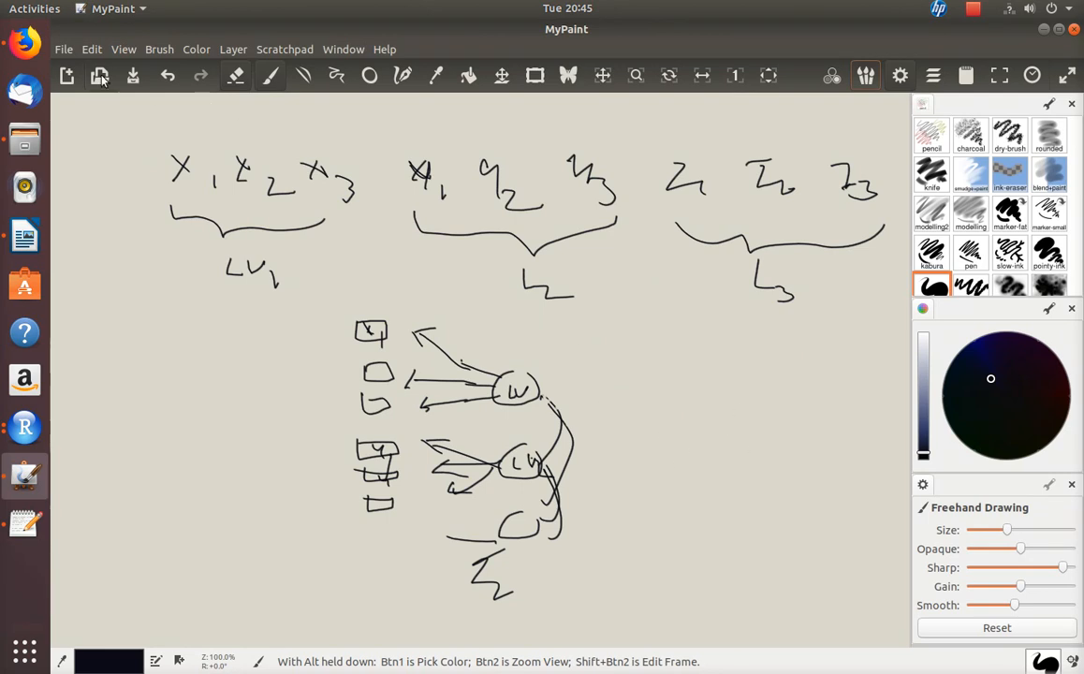
{"action": "left_click", "coordinate": [234, 78]}
{"action": "left_click", "coordinate": [1038, 401]}
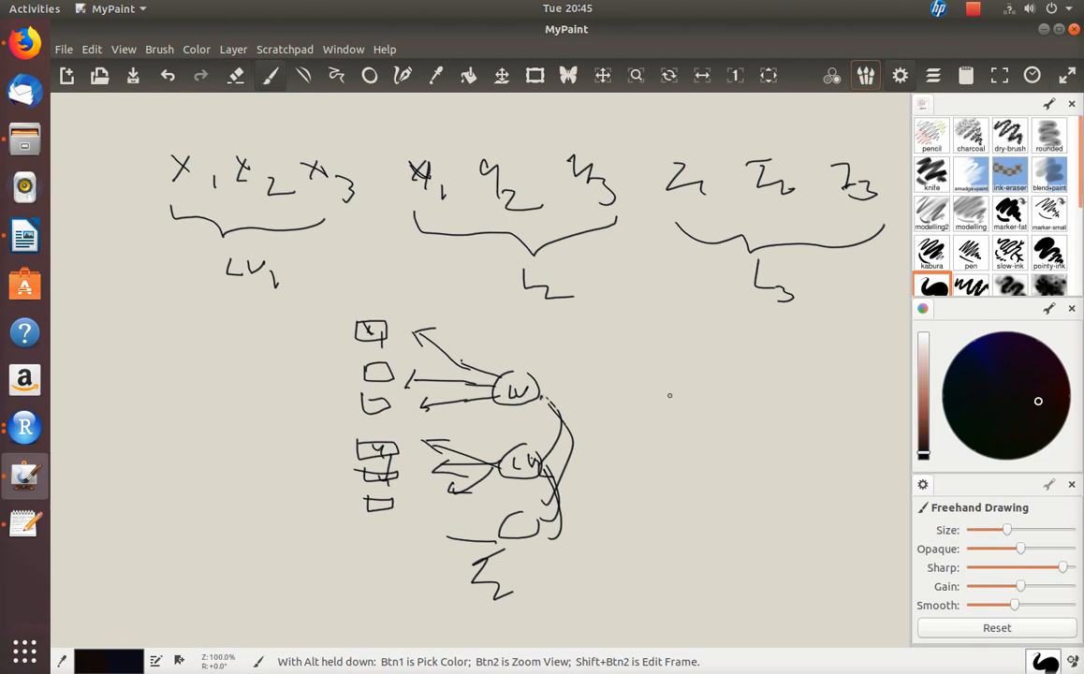
Step: Draw and label a new factor circle beside the latent variables, connecting it with lines to the first two latent variable circles
{"action": "mouse_move", "coordinate": [681, 410]}
{"action": "left_mouse_down"}
{"action": "mouse_move", "coordinate": [678, 432]}
{"action": "mouse_move", "coordinate": [682, 418]}
{"action": "mouse_move", "coordinate": [514, 398]}
{"action": "left_mouse_up"}
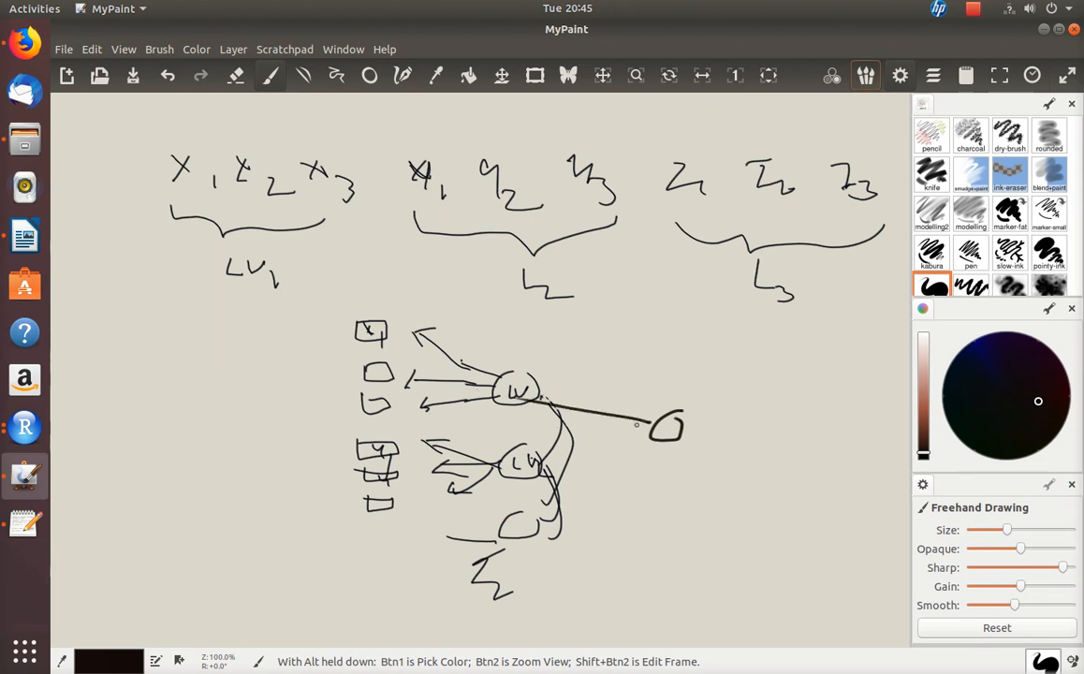
{"action": "left_click_drag", "start_coordinate": [610, 456], "coordinate": [569, 470]}
{"action": "mouse_move", "coordinate": [706, 425]}
{"action": "left_mouse_down"}
{"action": "mouse_move", "coordinate": [707, 440]}
{"action": "mouse_move", "coordinate": [726, 425]}
{"action": "mouse_move", "coordinate": [722, 436]}
{"action": "left_mouse_up"}
{"action": "mouse_move", "coordinate": [730, 435]}
{"action": "left_mouse_down"}
{"action": "mouse_move", "coordinate": [750, 444]}
{"action": "mouse_move", "coordinate": [741, 463]}
{"action": "left_mouse_up"}
{"action": "key", "text": "alt+Tab"}
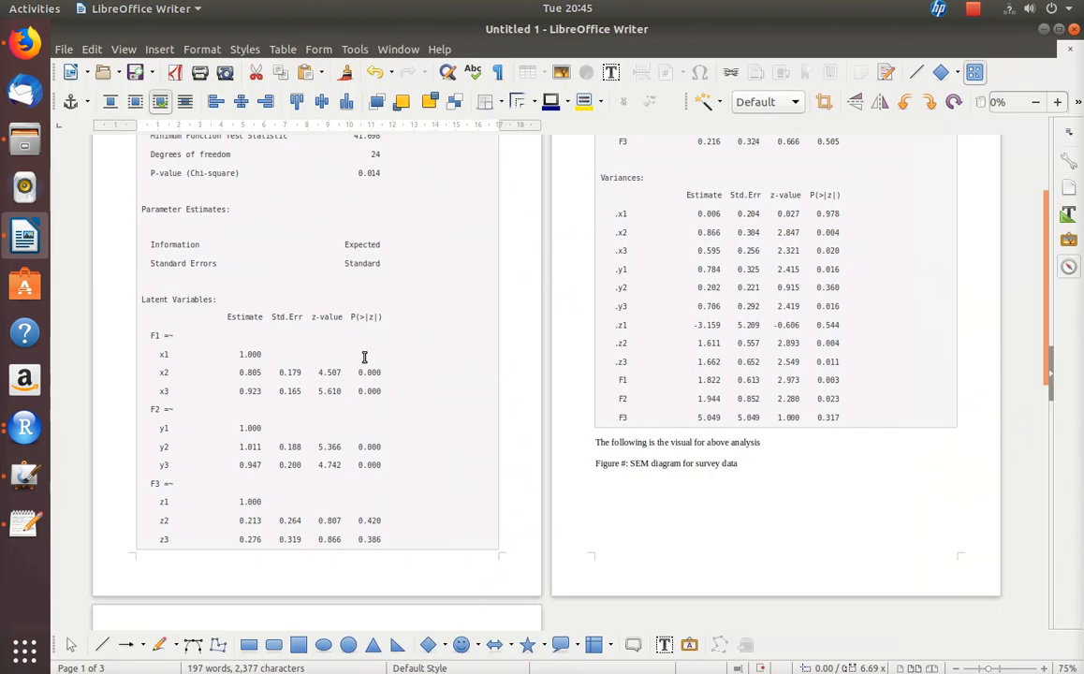
Step: Switch to semModel.lav in the text editor and add the line "F4 =~ F3" at the end of the model
{"action": "key", "text": "alt+Tab"}
{"action": "key", "text": "alt+Tab"}
{"action": "key", "text": "Return"}
{"action": "type", "text": "F4 "}
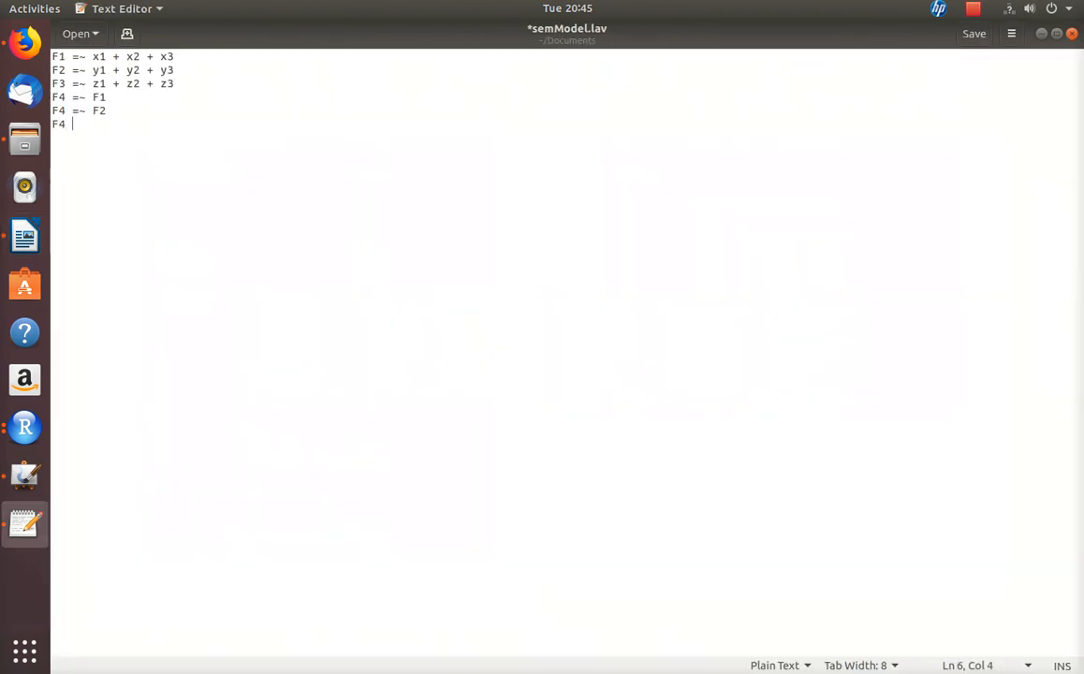
{"action": "type", "text": "=~ F3"}
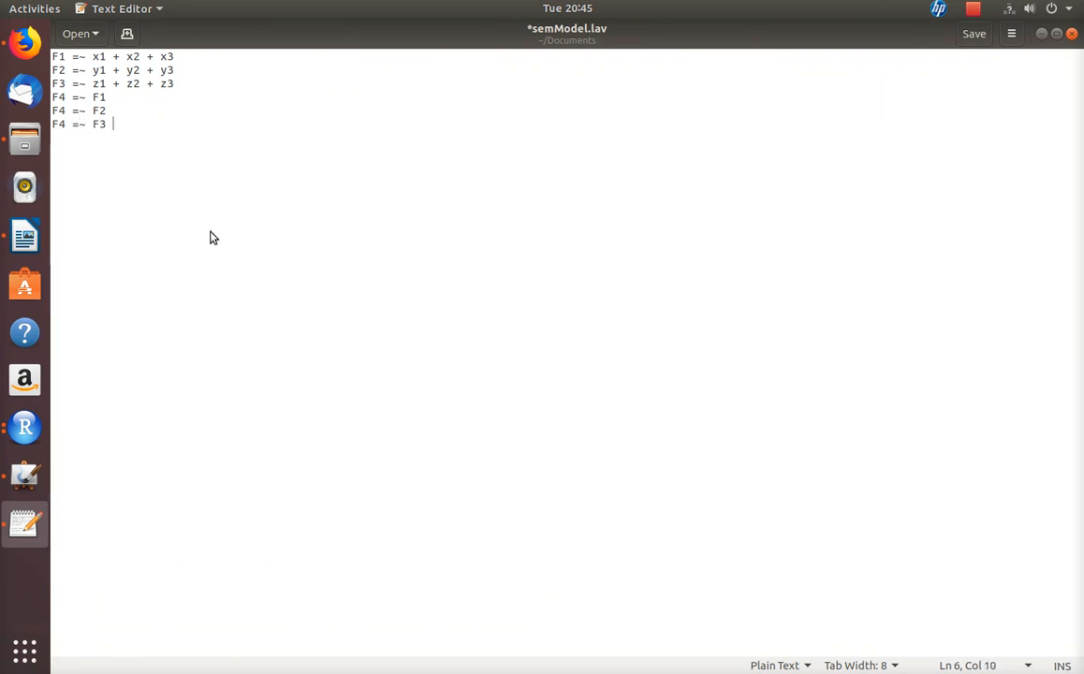
Step: Switch to the MyPaint sketch, touch up the F4 label and connect the F4 circle to the third latent variable with a line
{"action": "key", "text": "alt+Tab"}
{"action": "key", "text": "alt+Tab"}
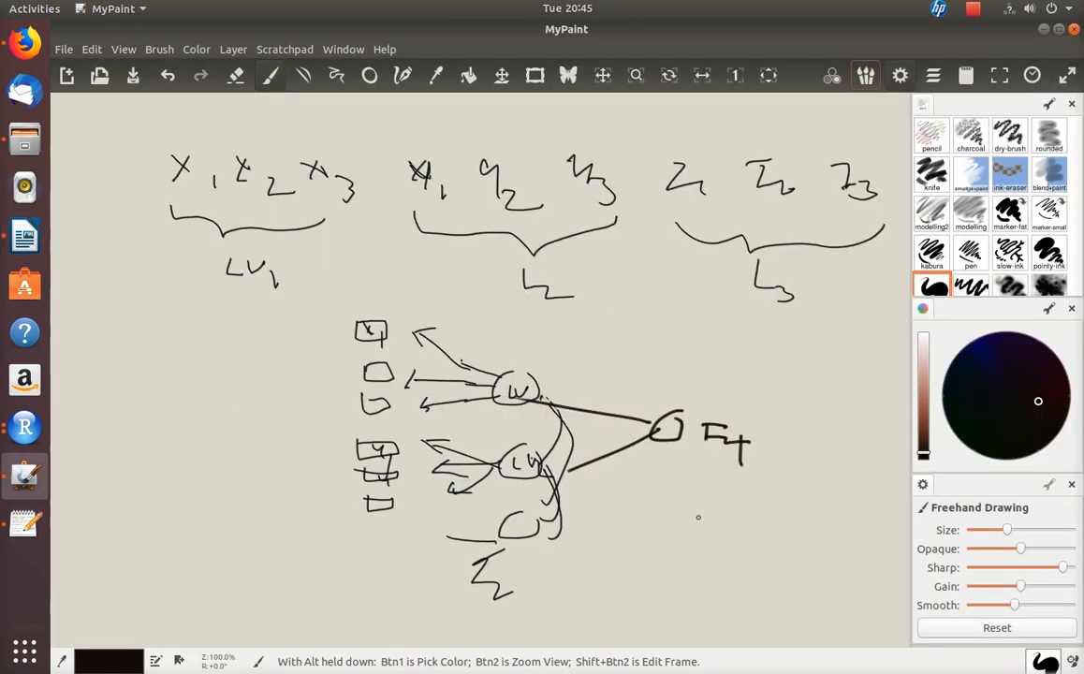
{"action": "mouse_move", "coordinate": [707, 437]}
{"action": "left_mouse_down"}
{"action": "mouse_move", "coordinate": [710, 468]}
{"action": "mouse_move", "coordinate": [552, 538]}
{"action": "left_mouse_up"}
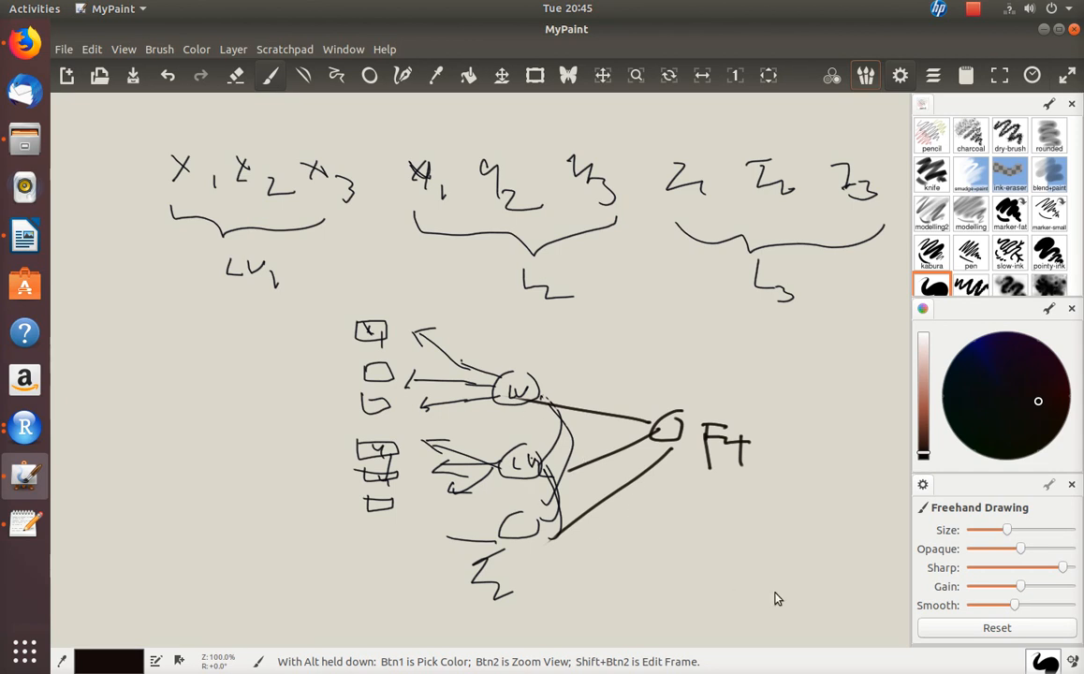
Step: Return to semModel.lav in the text editor and remove the "F4 =~ F3" line, keeping the F1 and F2 lines for F4 separate
{"action": "key", "text": "alt+Tab"}
{"action": "key", "text": "alt+Tab"}
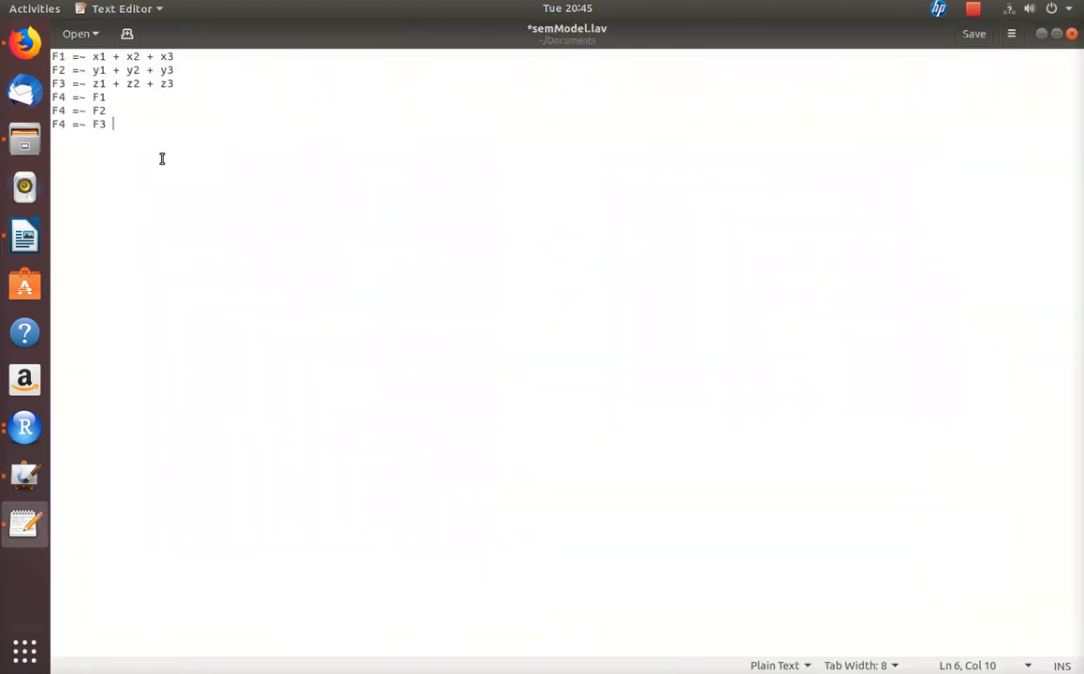
{"action": "key", "text": "BackSpace"}
{"action": "key", "text": "BackSpace"}
{"action": "key", "text": "BackSpace"}
{"action": "key", "text": "BackSpace"}
{"action": "key", "text": "BackSpace"}
{"action": "key", "text": "BackSpace"}
{"action": "key", "text": "BackSpace"}
{"action": "key", "text": "BackSpace"}
{"action": "key", "text": "BackSpace"}
{"action": "key", "text": "BackSpace"}
{"action": "key", "text": "BackSpace"}
{"action": "key", "text": "Up"}
{"action": "key", "text": "Down"}
{"action": "key", "text": "Home"}
{"action": "key", "text": "BackSpace"}
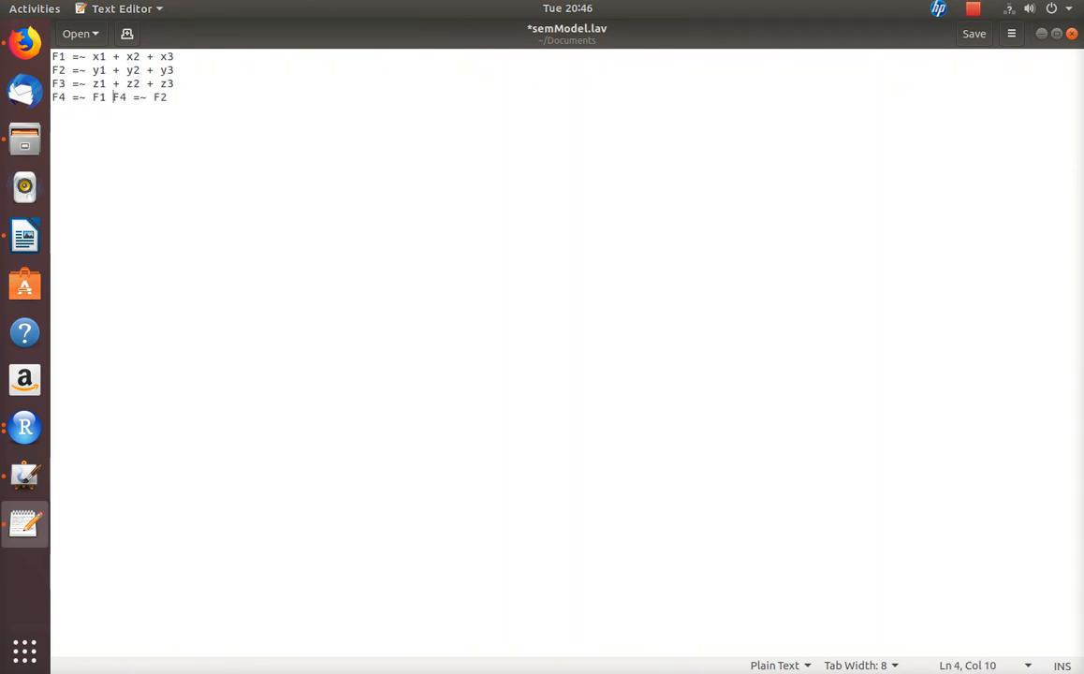
{"action": "key", "text": "Return"}
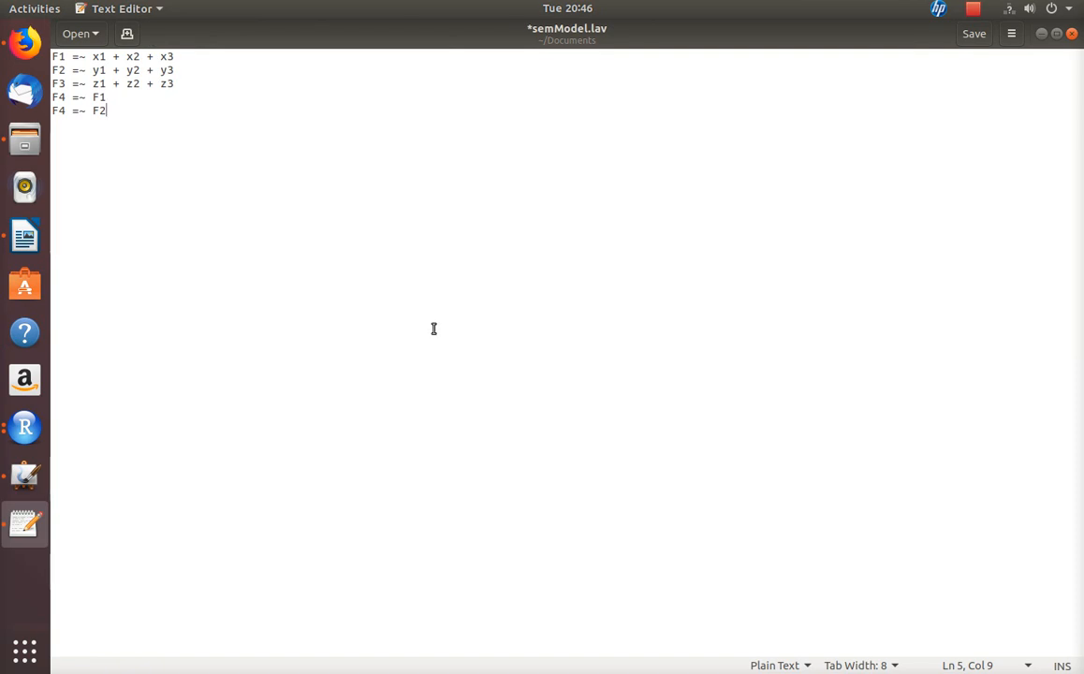
Step: Save semModel.lav in the text editor
{"action": "key", "text": "alt+Tab"}
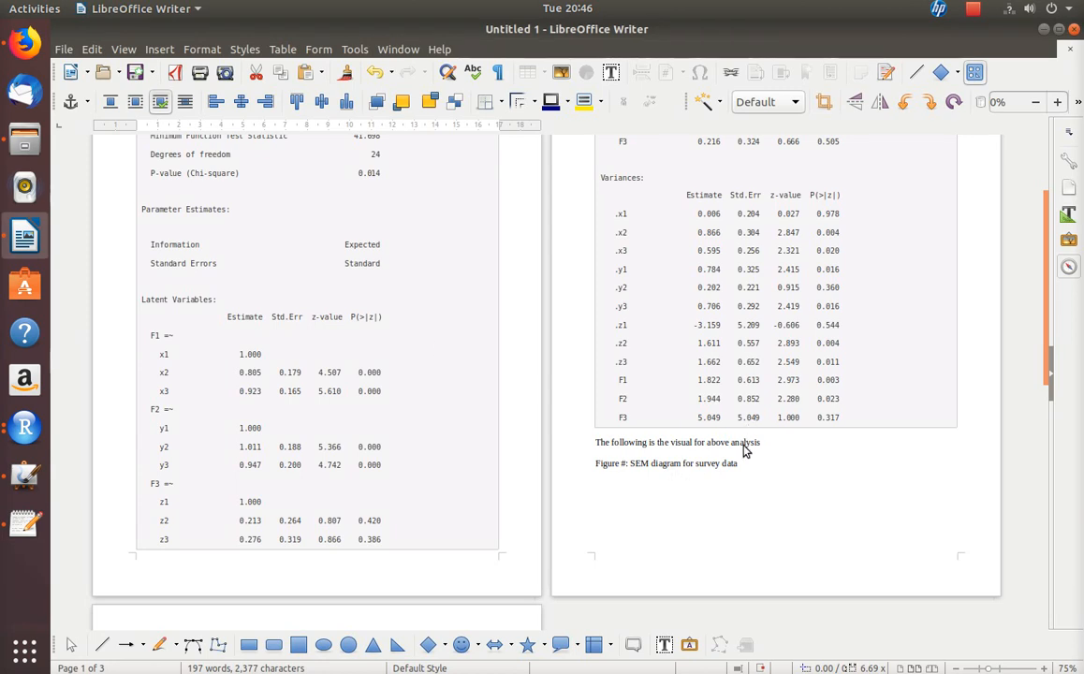
{"action": "key", "text": "alt+Tab"}
{"action": "key", "text": "ctrl+s"}
Step: Switch to the RGfSEM Shiny app and upload the edited semModel.lav as the model again
{"action": "key", "text": "alt+Tab"}
{"action": "key", "text": "Tab"}
{"action": "key", "text": "Tab"}
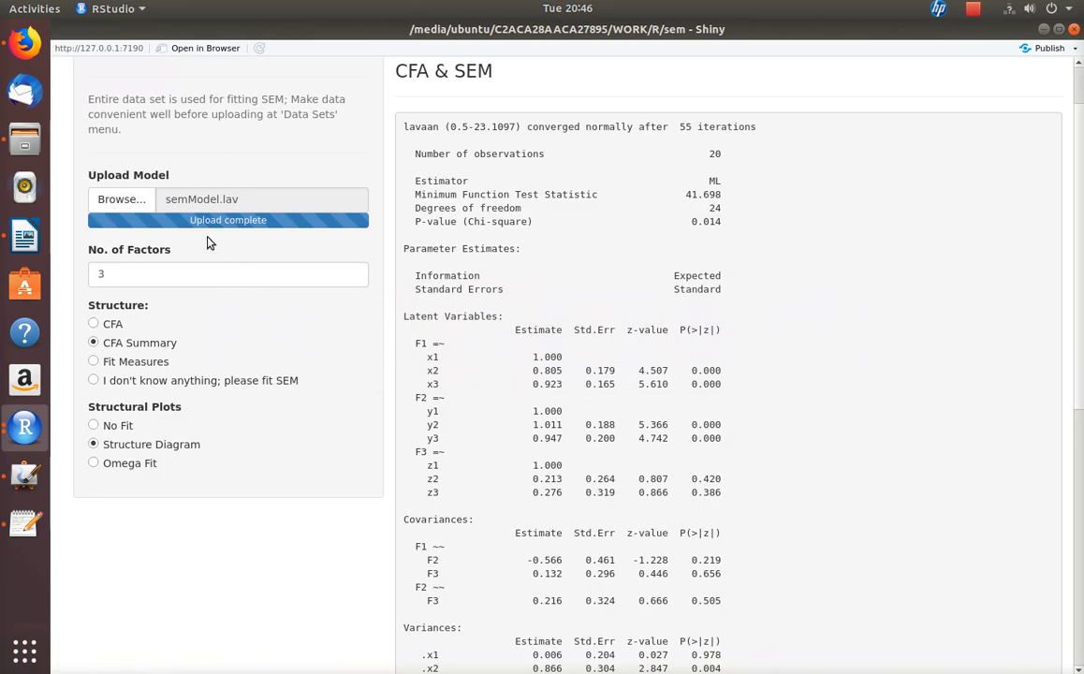
{"action": "left_click", "coordinate": [123, 193]}
{"action": "left_click", "coordinate": [467, 355]}
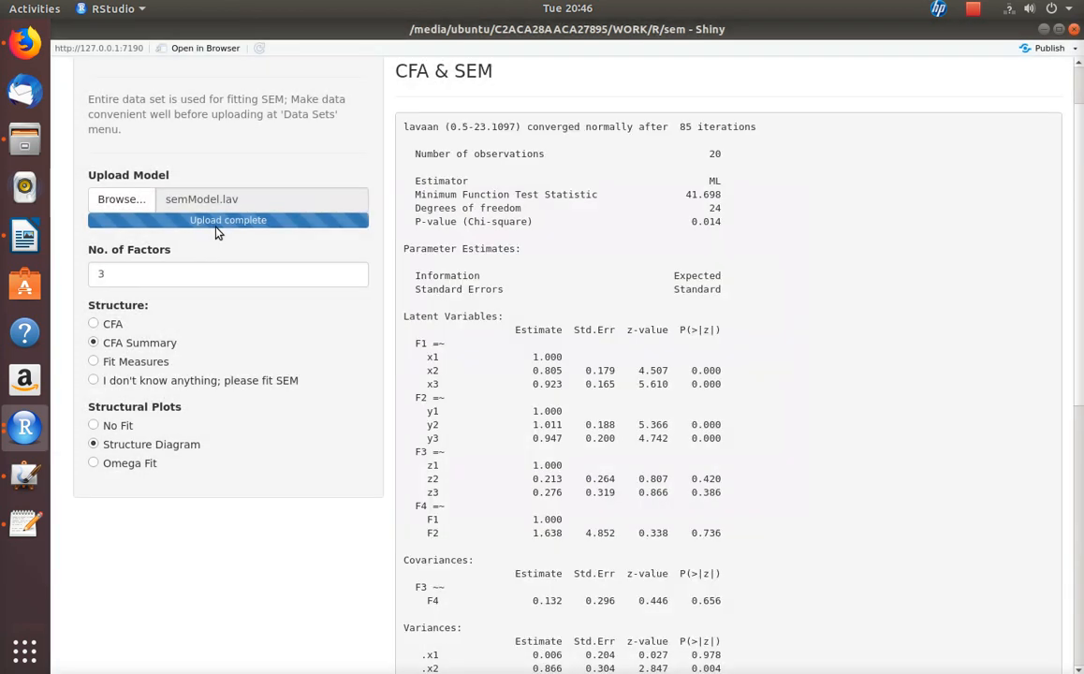
Step: Review the refitted CFA summary and the structural model diagram with F4 added
{"action": "scroll", "coordinate": [267, 397], "scroll_direction": "down", "scroll_amount": 1}
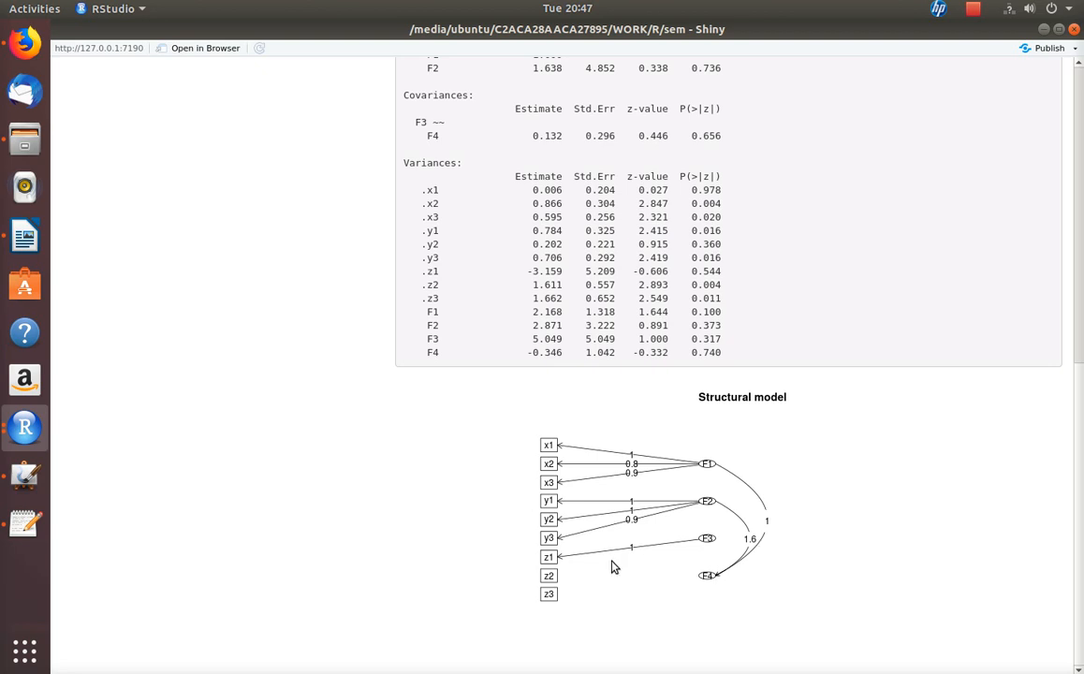
{"action": "scroll", "coordinate": [612, 566], "scroll_direction": "up", "scroll_amount": 5}
{"action": "scroll", "coordinate": [528, 340], "scroll_direction": "down", "scroll_amount": 5}
{"action": "scroll", "coordinate": [665, 430], "scroll_direction": "up", "scroll_amount": 10}
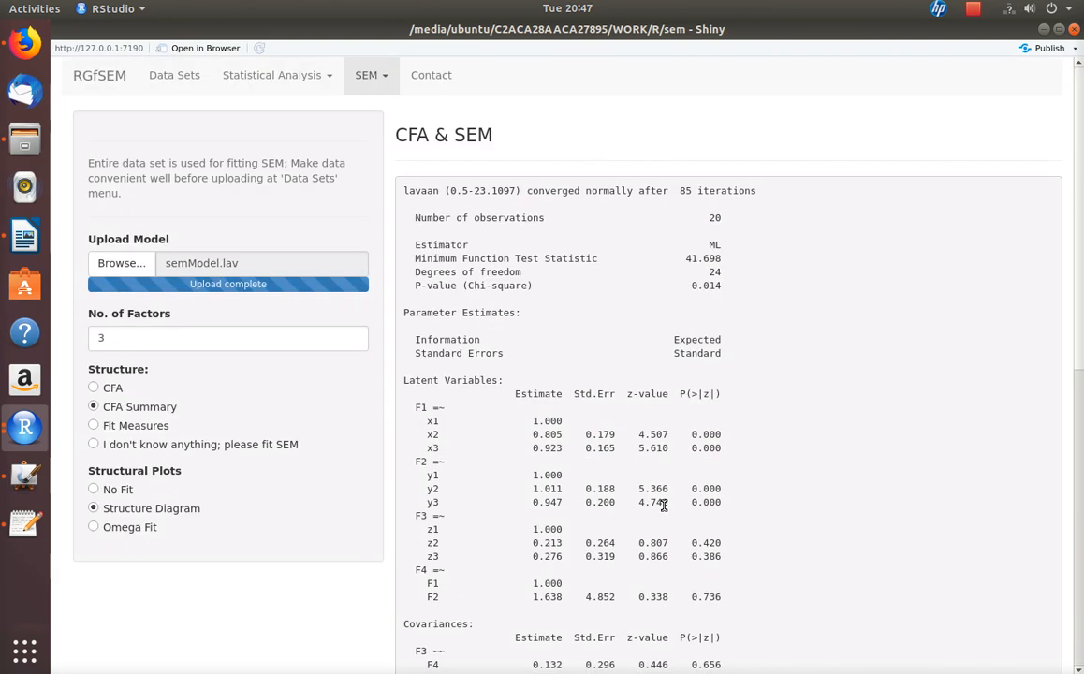
{"action": "scroll", "coordinate": [664, 505], "scroll_direction": "down", "scroll_amount": 10}
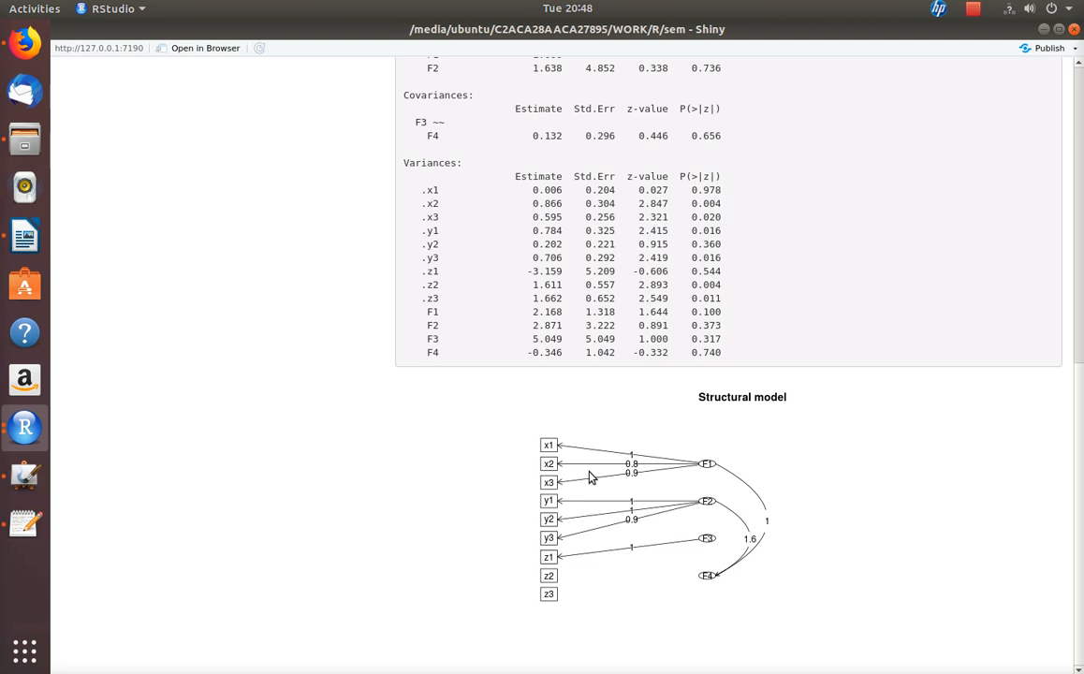
{"action": "scroll", "coordinate": [561, 449], "scroll_direction": "up", "scroll_amount": 3}
{"action": "scroll", "coordinate": [740, 482], "scroll_direction": "up", "scroll_amount": 3}
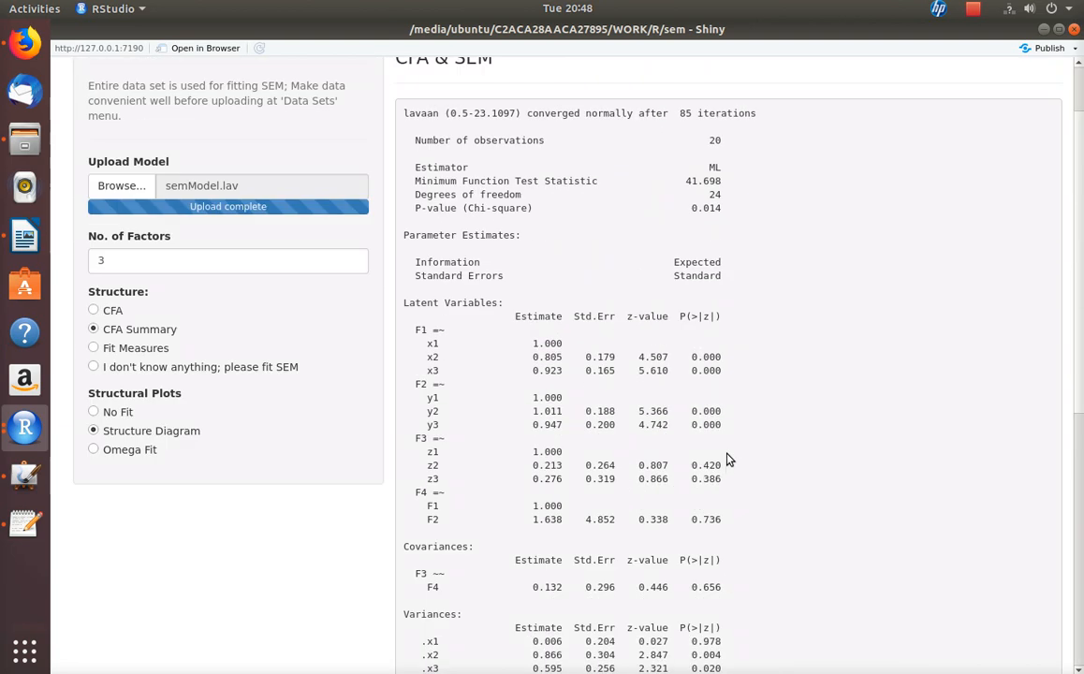
Step: Examine the p-values of the F1 indicators, the F2 loading on F4 and the F3–F4 covariance, and compare them with the structural diagram
{"action": "left_click_drag", "start_coordinate": [706, 363], "coordinate": [421, 384]}
{"action": "left_click", "coordinate": [658, 365]}
{"action": "double_click", "coordinate": [430, 465]}
{"action": "left_click_drag", "start_coordinate": [693, 519], "coordinate": [721, 519]}
{"action": "scroll", "coordinate": [706, 551], "scroll_direction": "down", "scroll_amount": 1}
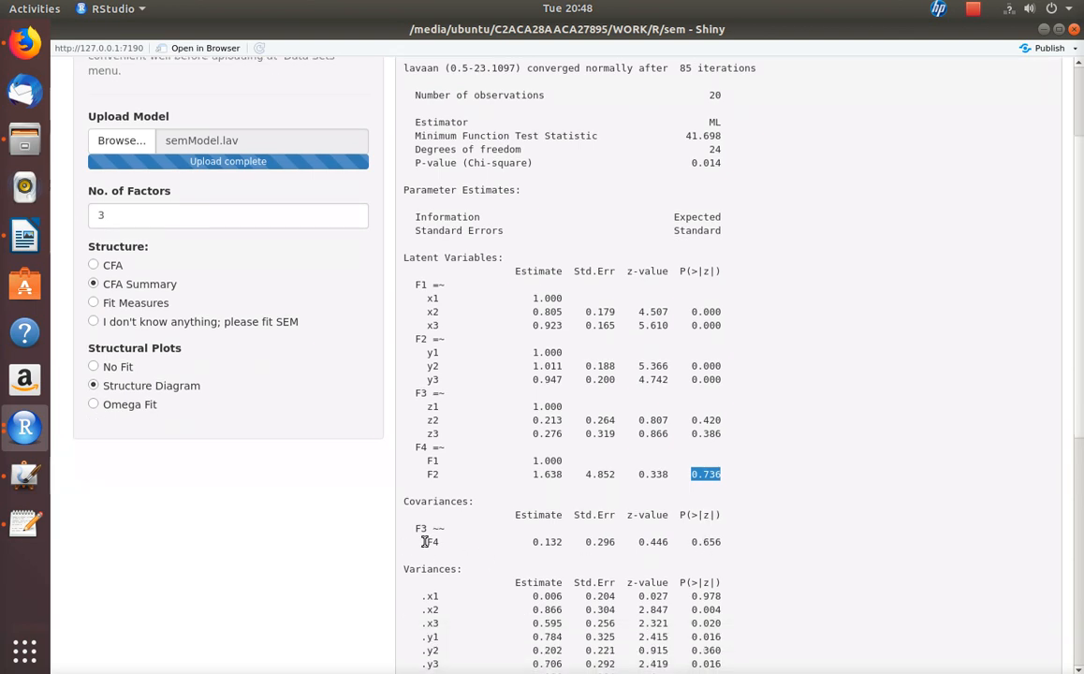
{"action": "left_click_drag", "start_coordinate": [428, 541], "coordinate": [444, 541]}
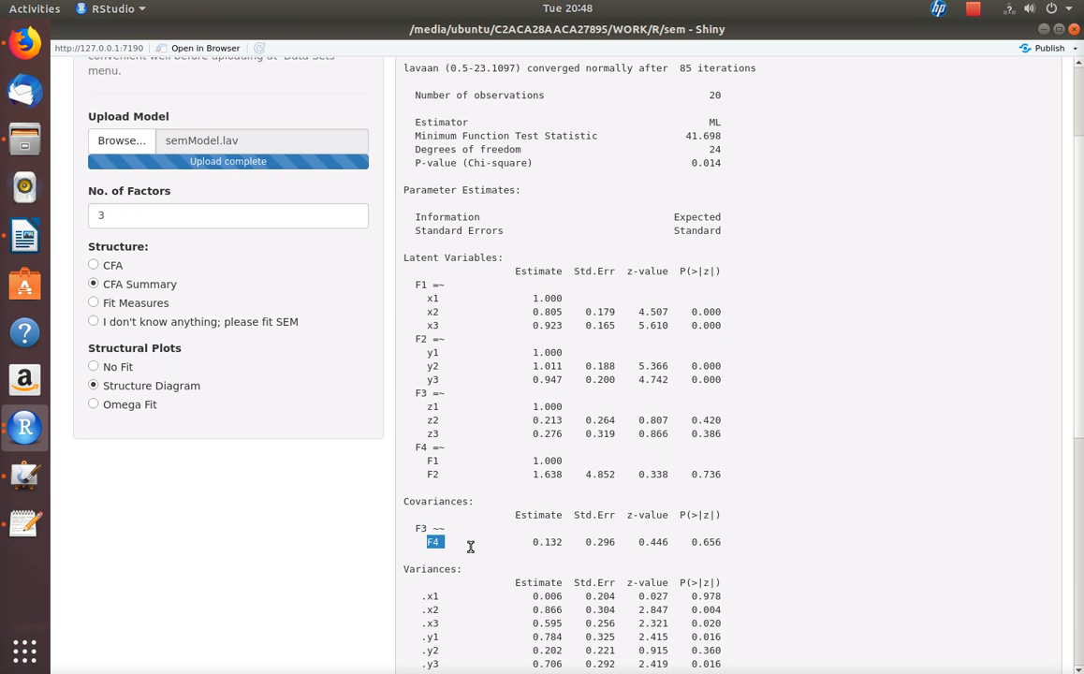
{"action": "left_click_drag", "start_coordinate": [690, 541], "coordinate": [723, 541]}
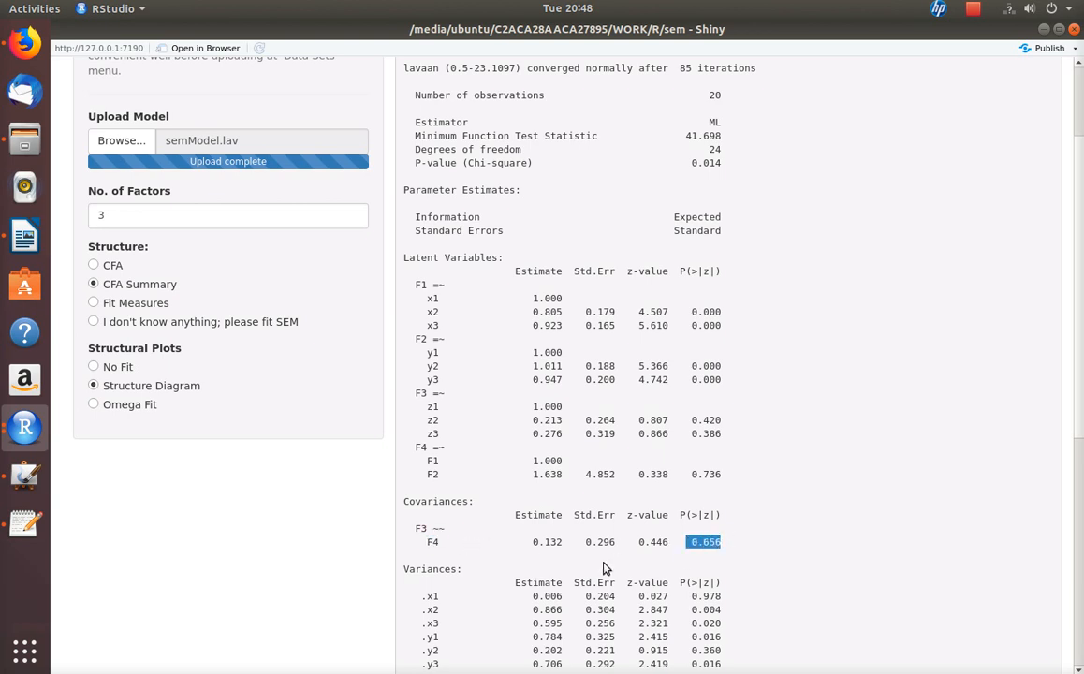
{"action": "scroll", "coordinate": [655, 566], "scroll_direction": "down", "scroll_amount": 5}
{"action": "scroll", "coordinate": [608, 564], "scroll_direction": "down", "scroll_amount": 4}
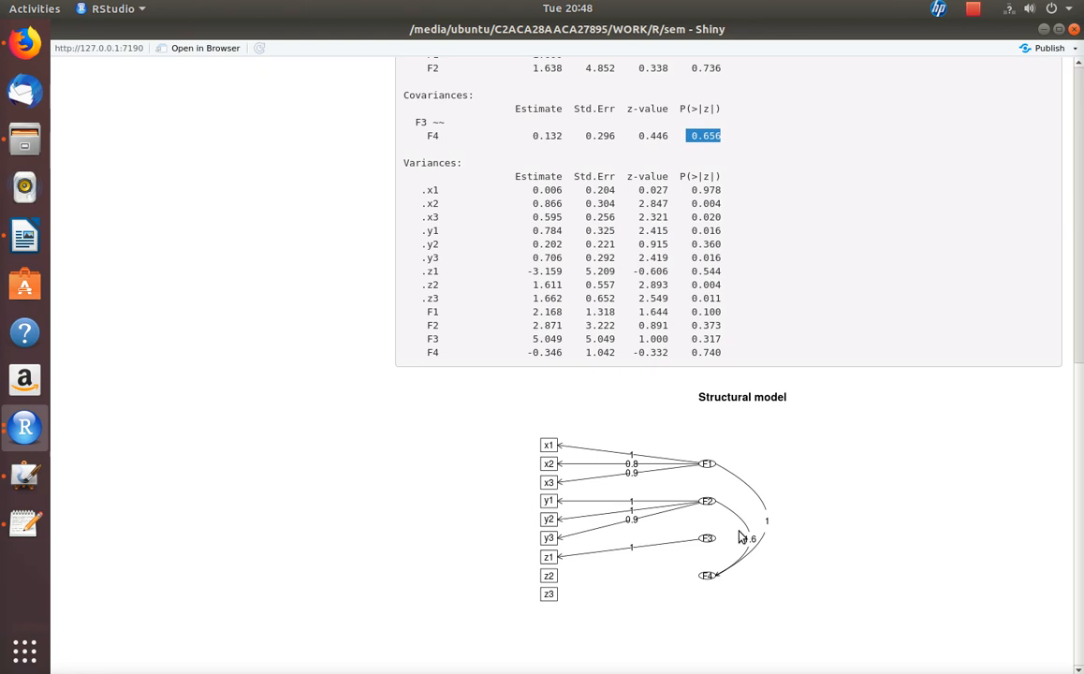
{"action": "scroll", "coordinate": [740, 536], "scroll_direction": "up", "scroll_amount": 5}
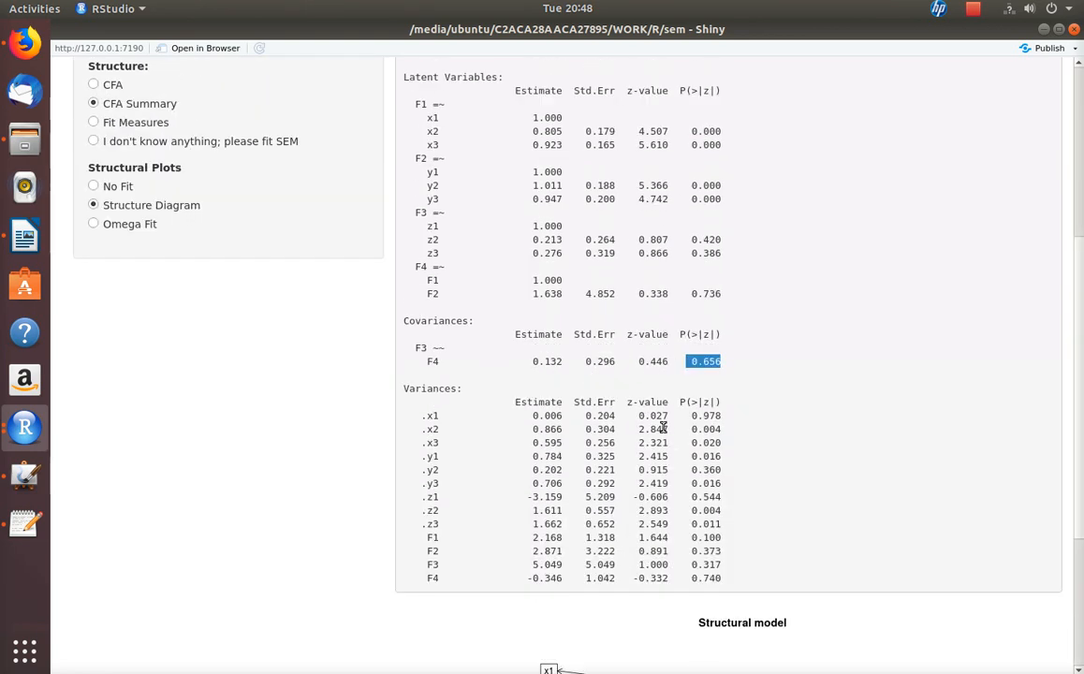
{"action": "scroll", "coordinate": [660, 430], "scroll_direction": "up", "scroll_amount": 4}
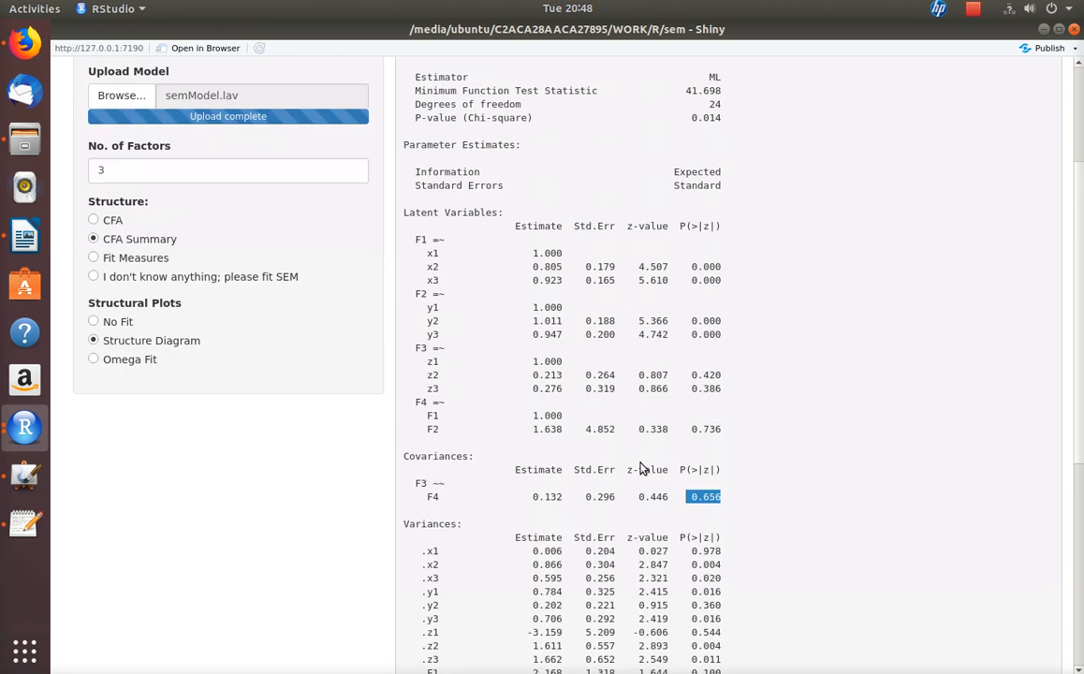
{"action": "scroll", "coordinate": [646, 459], "scroll_direction": "up", "scroll_amount": 3}
Step: Switch to semModel.lav in the text editor, add a final line "F4 =~ F3" and save the file
{"action": "key", "text": "alt+Tab"}
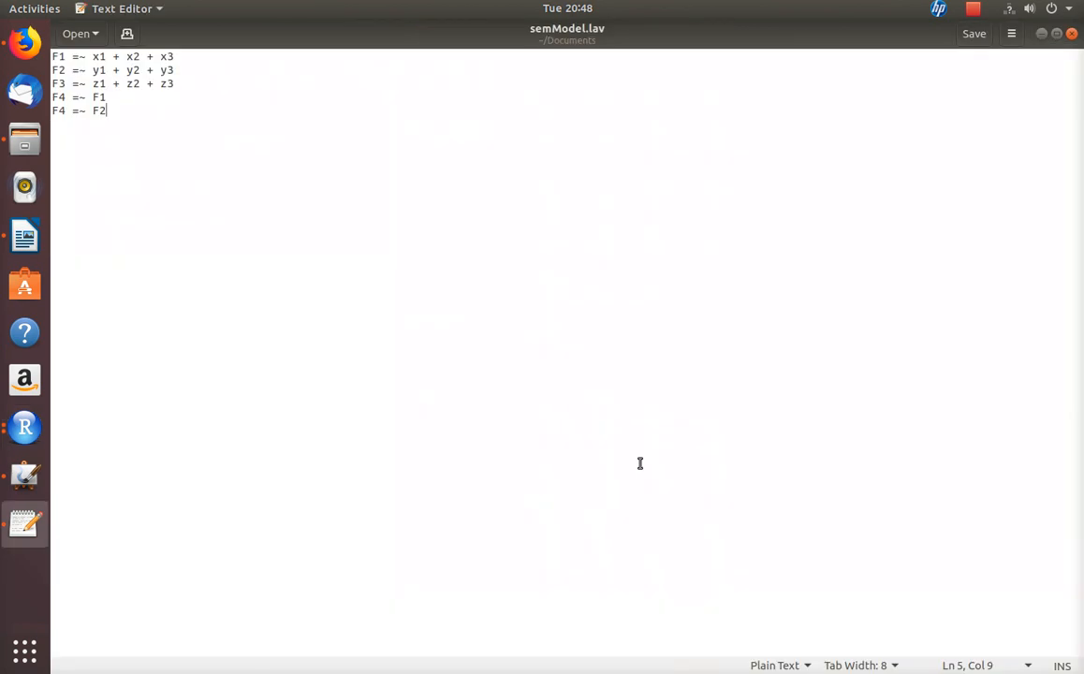
{"action": "key", "text": "Return"}
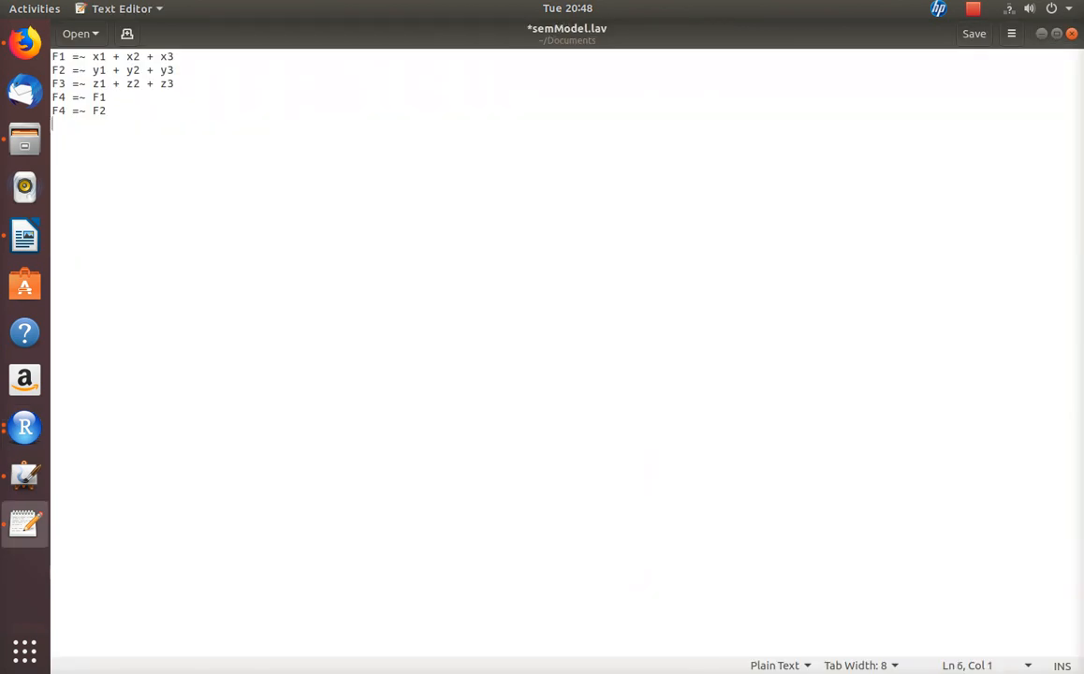
{"action": "type", "text": "F4 =~ F3"}
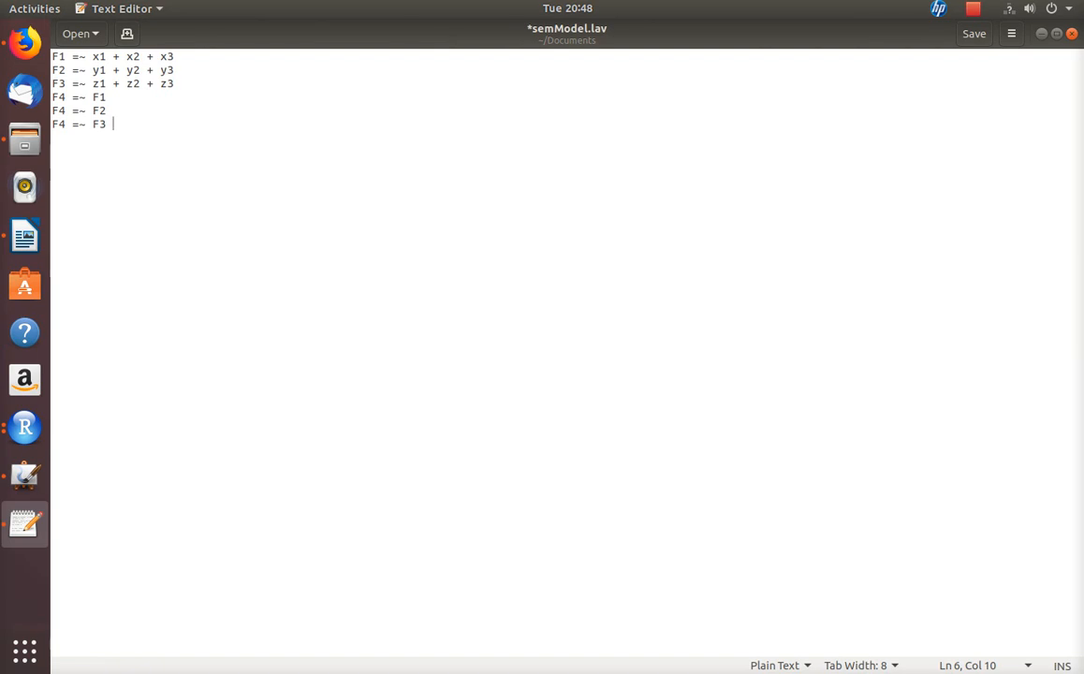
{"action": "key", "text": "BackSpace"}
{"action": "key", "text": "ctrl+s"}
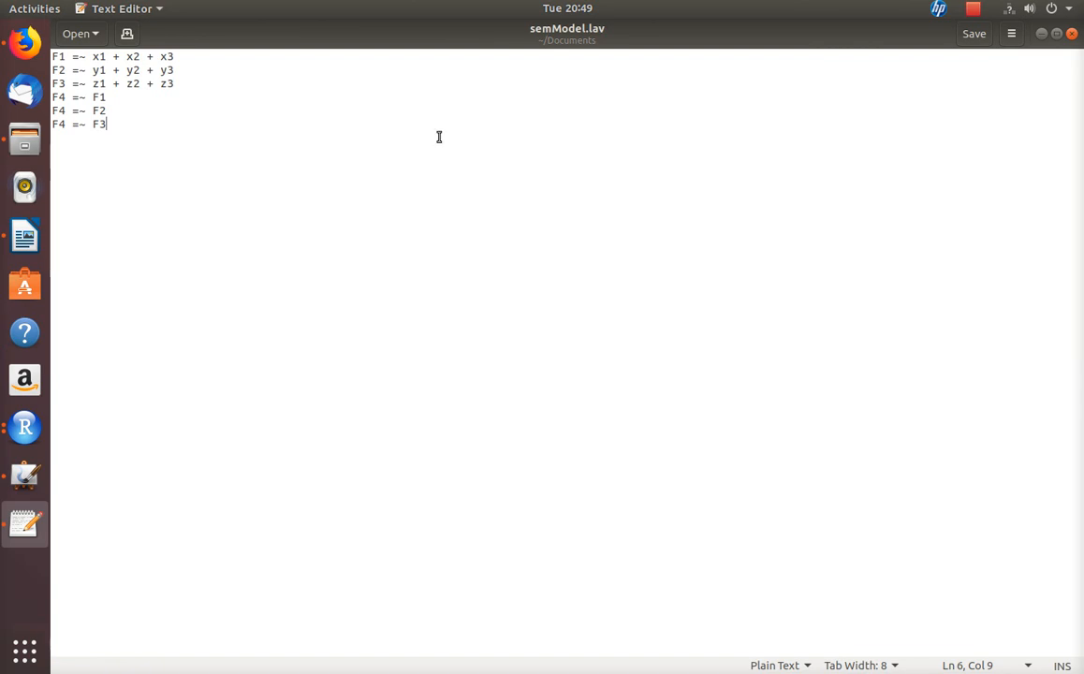
{"action": "key", "text": "ctrl+s"}
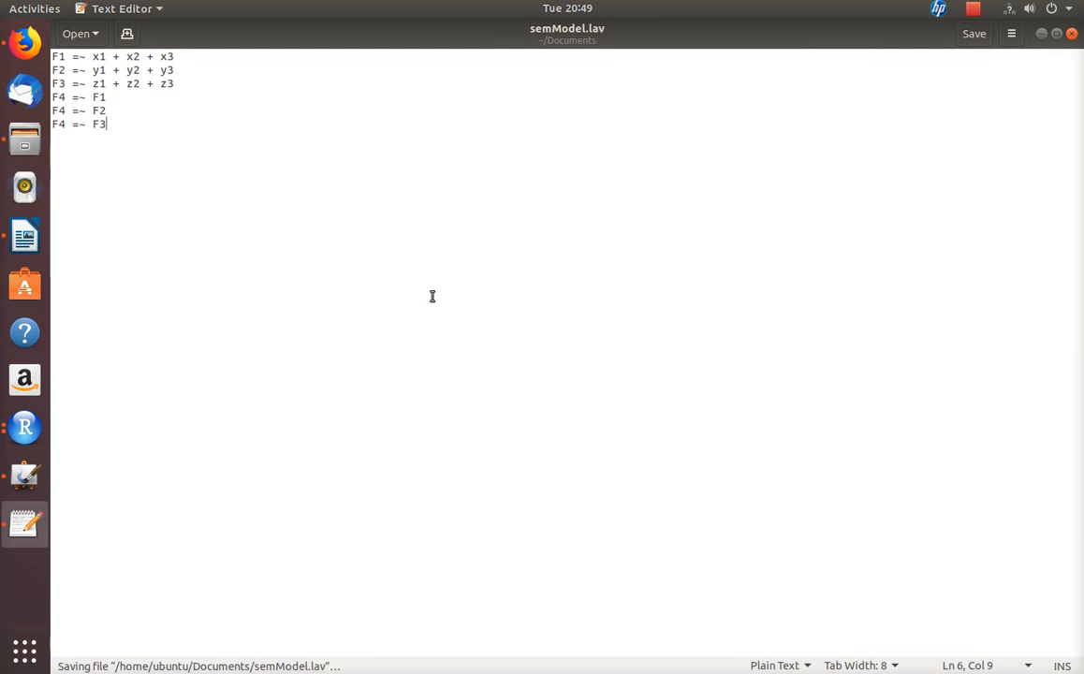
Step: Return to the Shiny app and upload semModel.lav from the Documents folder to refit the model
{"action": "key", "text": "alt+Tab"}
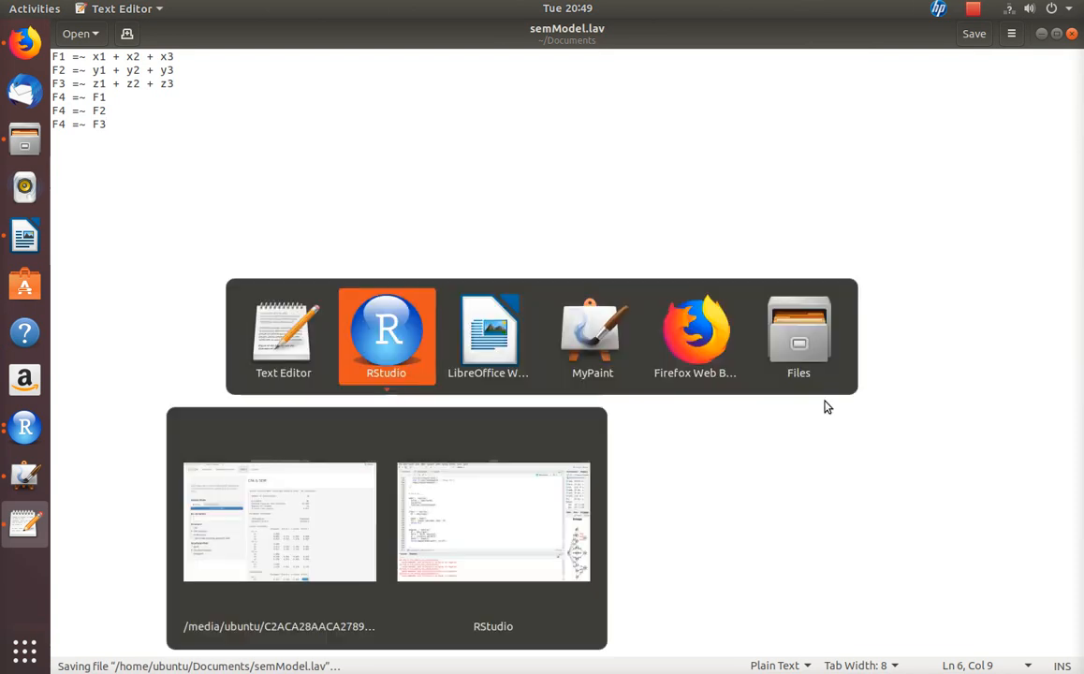
{"action": "left_click", "coordinate": [121, 263]}
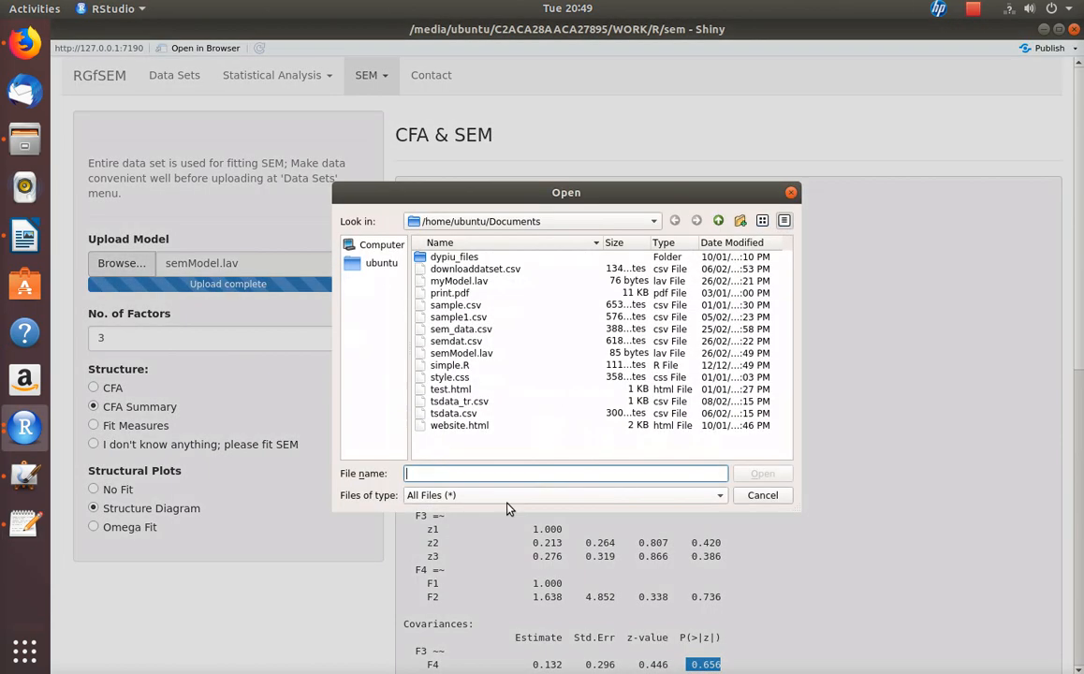
{"action": "left_click", "coordinate": [462, 353]}
{"action": "left_click", "coordinate": [761, 475]}
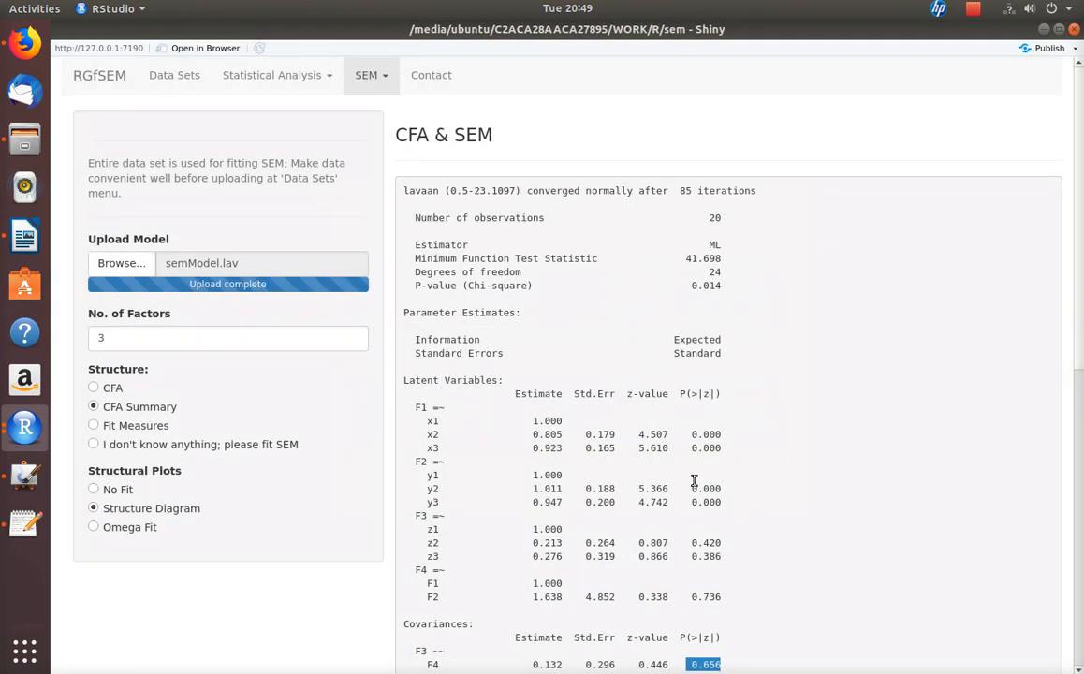
Step: Examine the refitted model's convergence status, estimates, standard errors and structural diagram with all three factors linked to F4
{"action": "scroll", "coordinate": [648, 492], "scroll_direction": "down", "scroll_amount": 5}
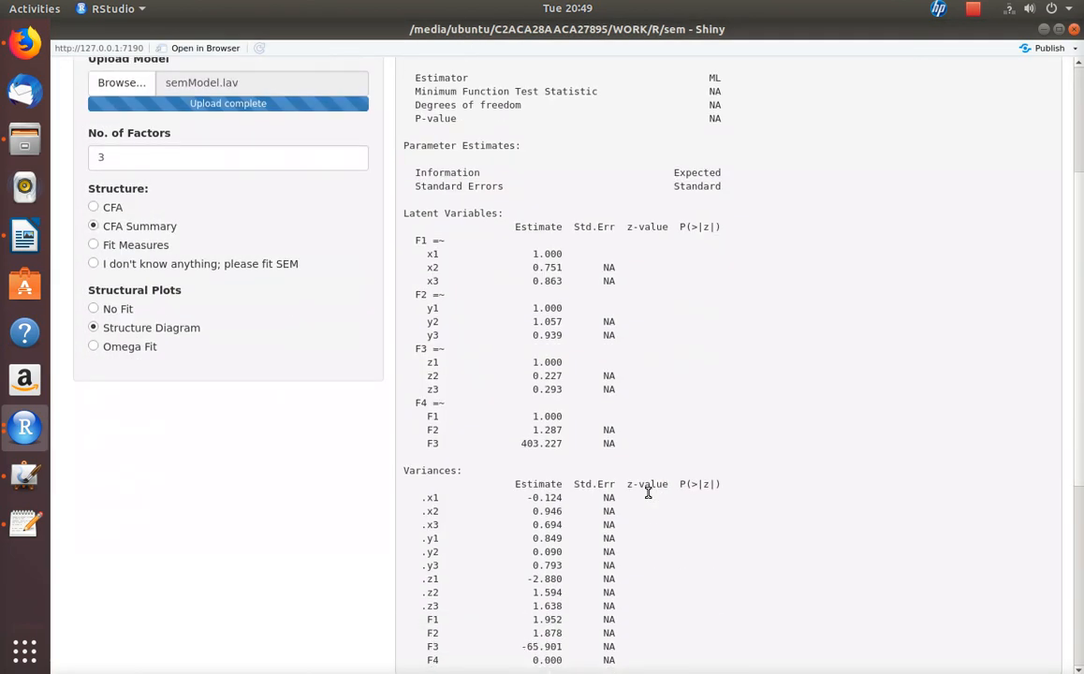
{"action": "scroll", "coordinate": [656, 497], "scroll_direction": "up", "scroll_amount": 3}
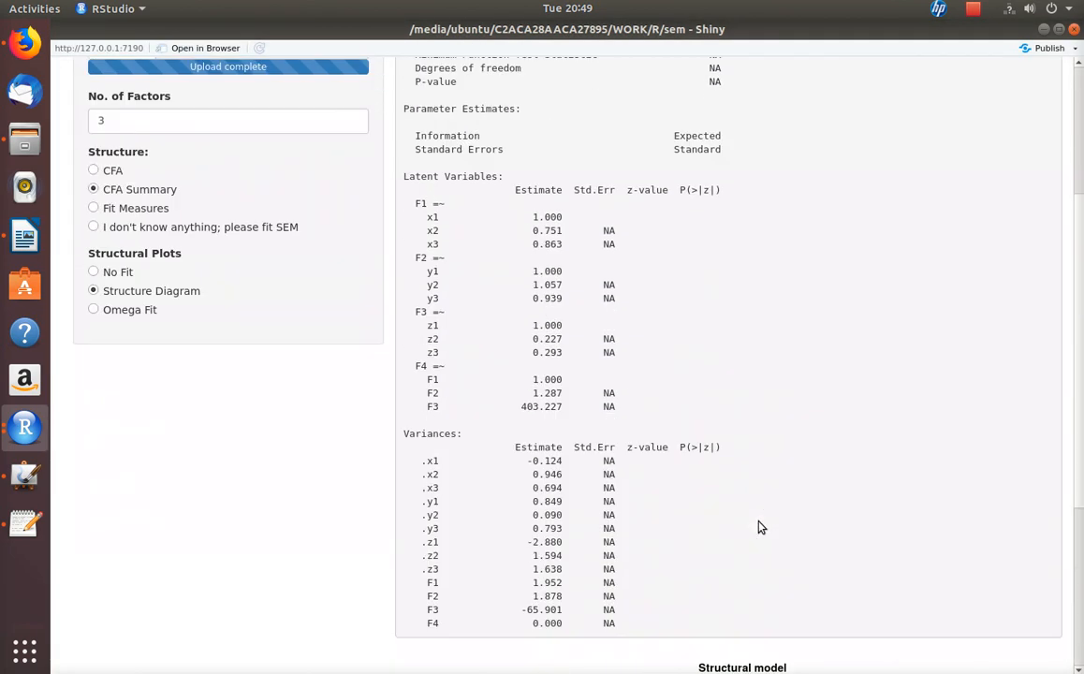
{"action": "double_click", "coordinate": [608, 244]}
{"action": "scroll", "coordinate": [766, 454], "scroll_direction": "up", "scroll_amount": 2}
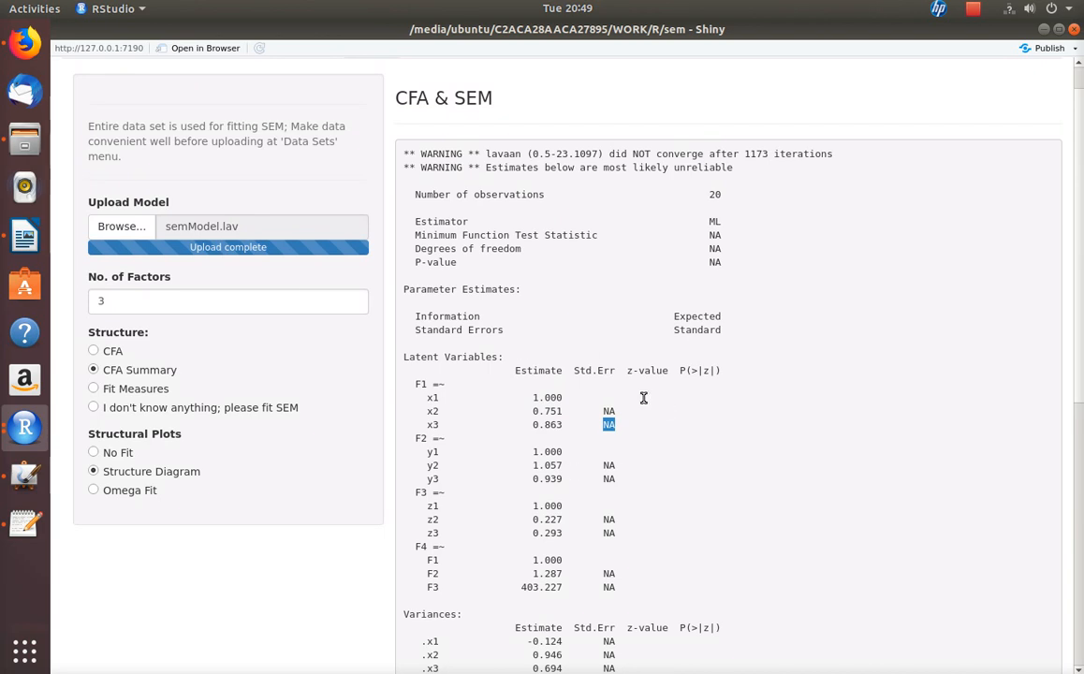
{"action": "left_click_drag", "start_coordinate": [531, 398], "coordinate": [569, 398]}
{"action": "left_click", "coordinate": [542, 409]}
{"action": "double_click", "coordinate": [542, 409]}
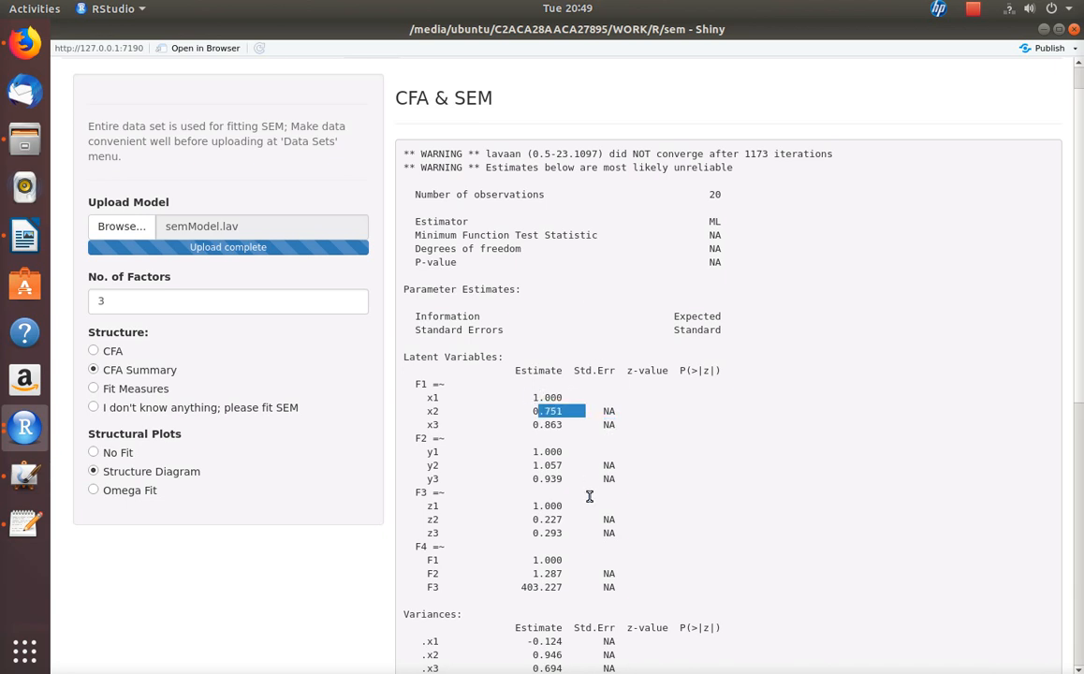
{"action": "scroll", "coordinate": [561, 449], "scroll_direction": "down", "scroll_amount": 5}
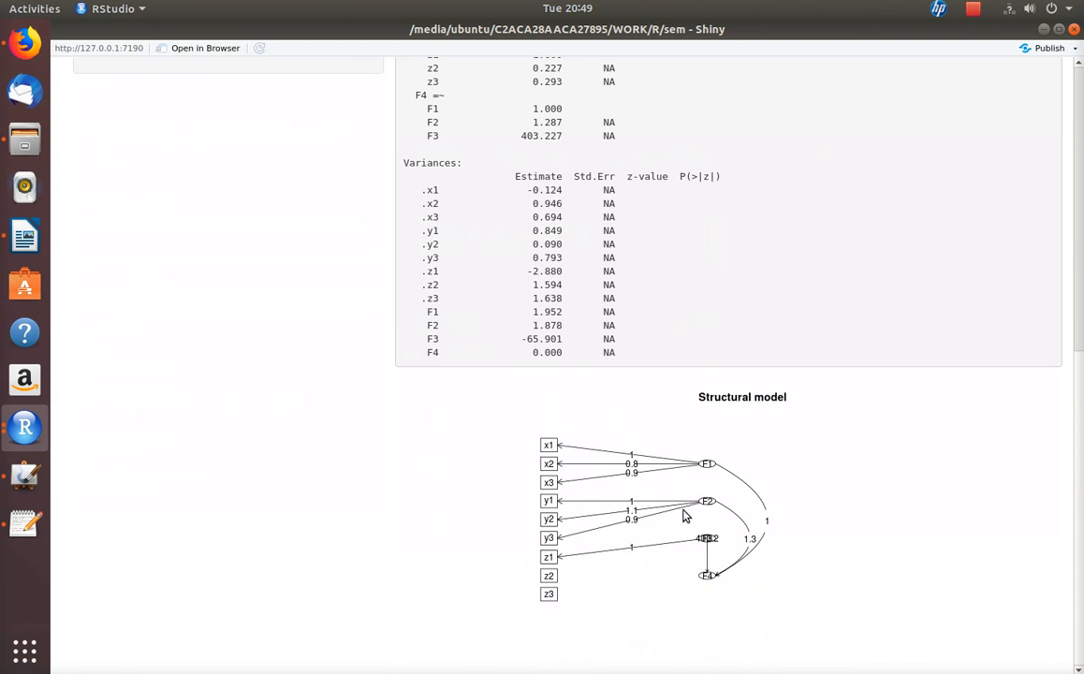
{"action": "scroll", "coordinate": [685, 510], "scroll_direction": "up", "scroll_amount": 5}
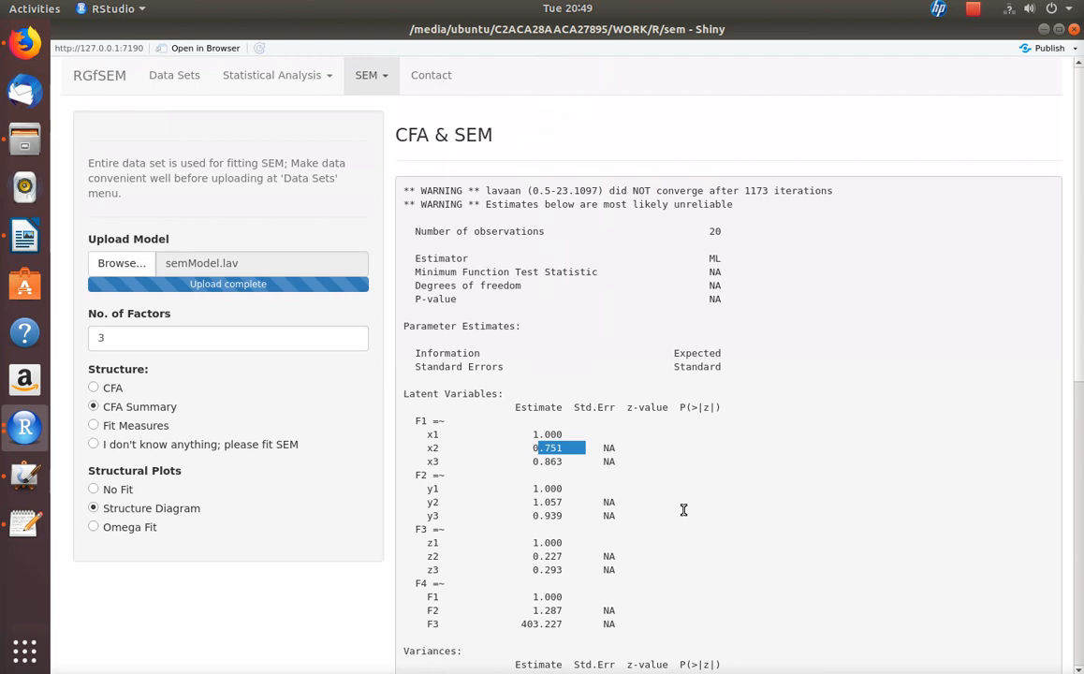
{"action": "scroll", "coordinate": [1072, 515], "scroll_direction": "down", "scroll_amount": 5}
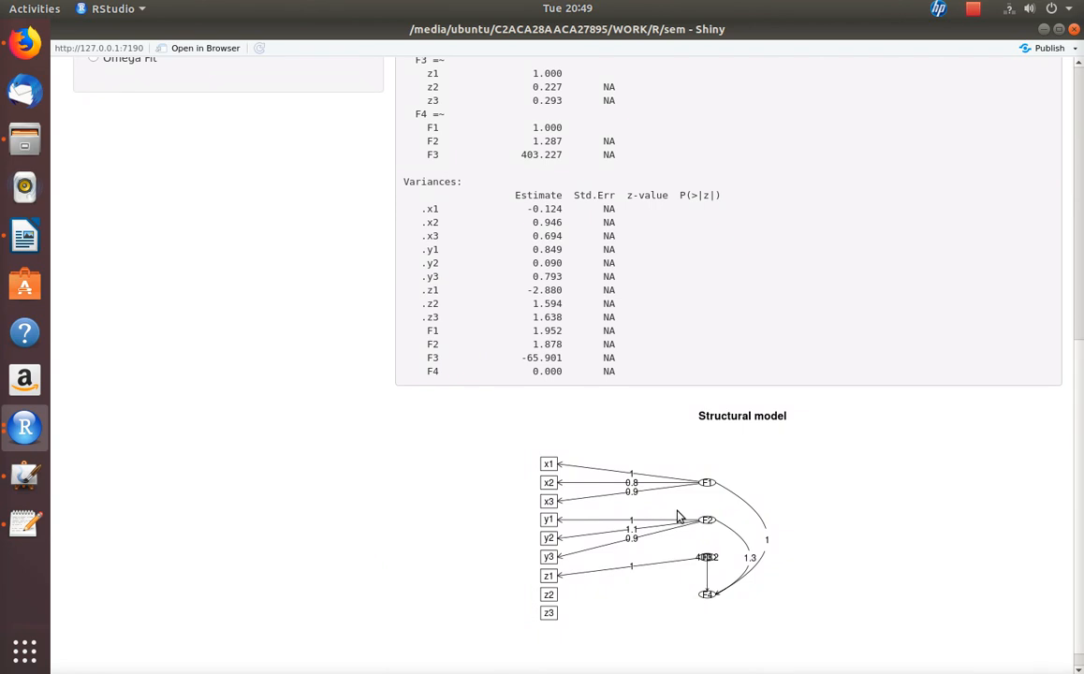
Step: Compare the F4 loadings and variances in the model summary with the F4 links in the structural diagram
{"action": "scroll", "coordinate": [678, 511], "scroll_direction": "up", "scroll_amount": 3}
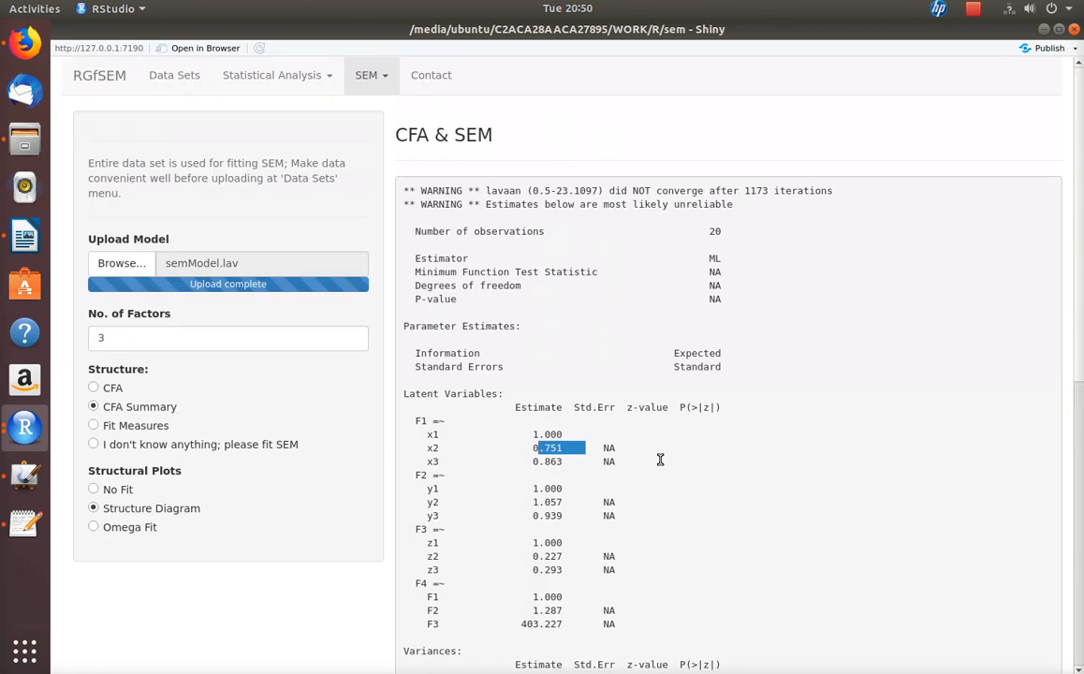
{"action": "scroll", "coordinate": [658, 454], "scroll_direction": "down", "scroll_amount": 10}
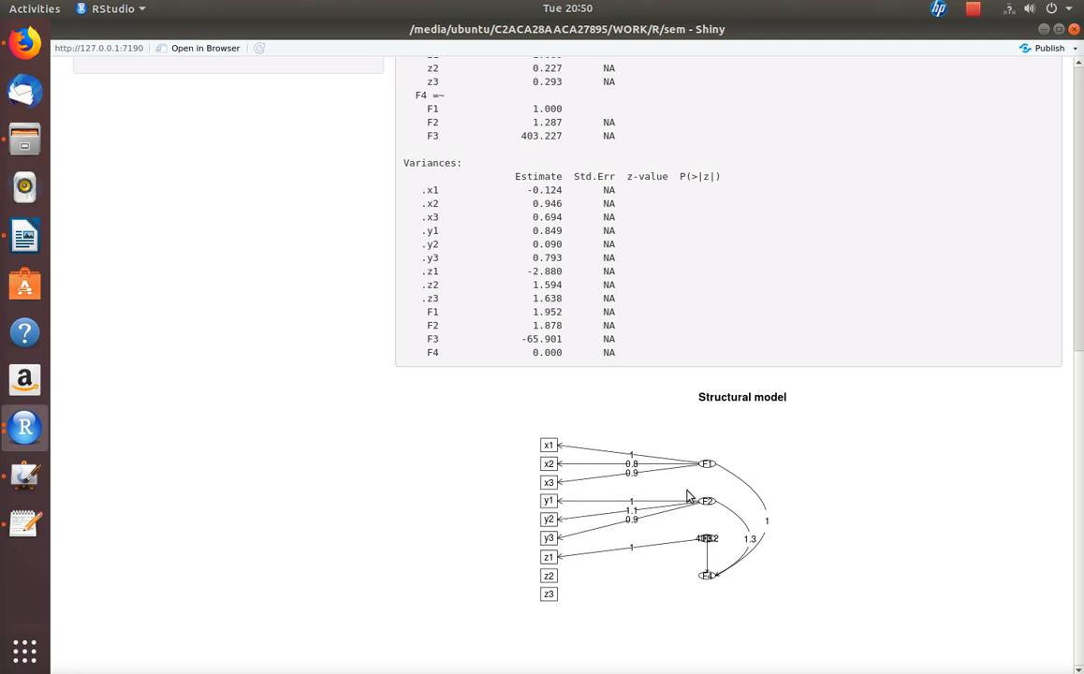
{"action": "scroll", "coordinate": [688, 497], "scroll_direction": "up", "scroll_amount": 8}
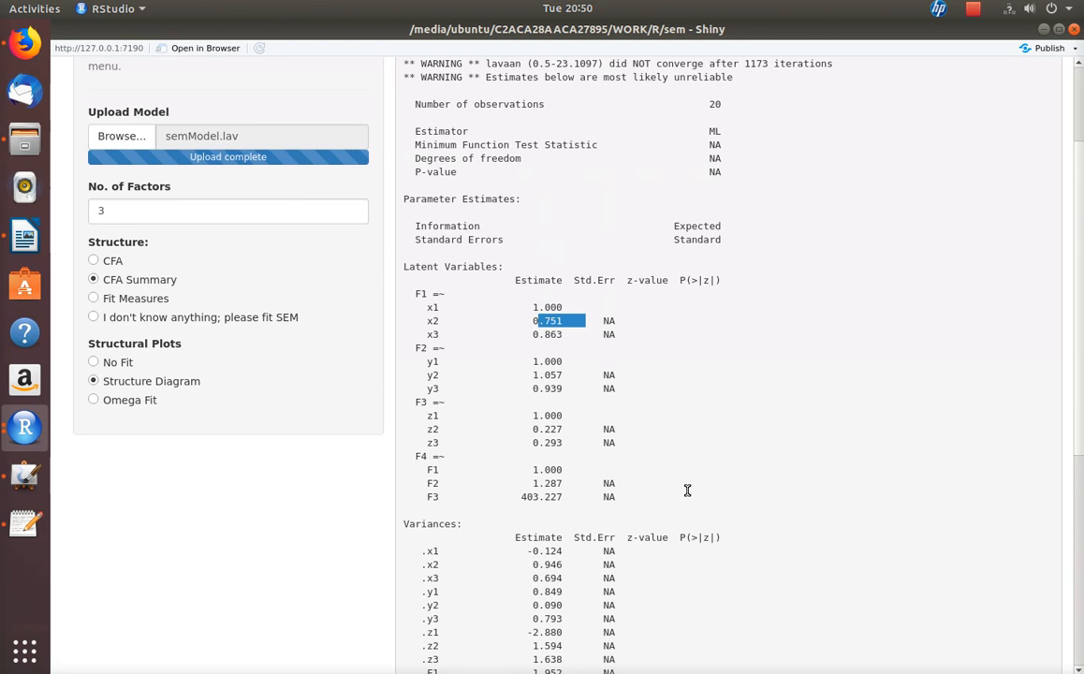
Step: Switch to semModel.lav in the text editor and delete the three F4 lines, keeping only the F1, F2 and F3 definitions
{"action": "key", "text": "alt+Tab"}
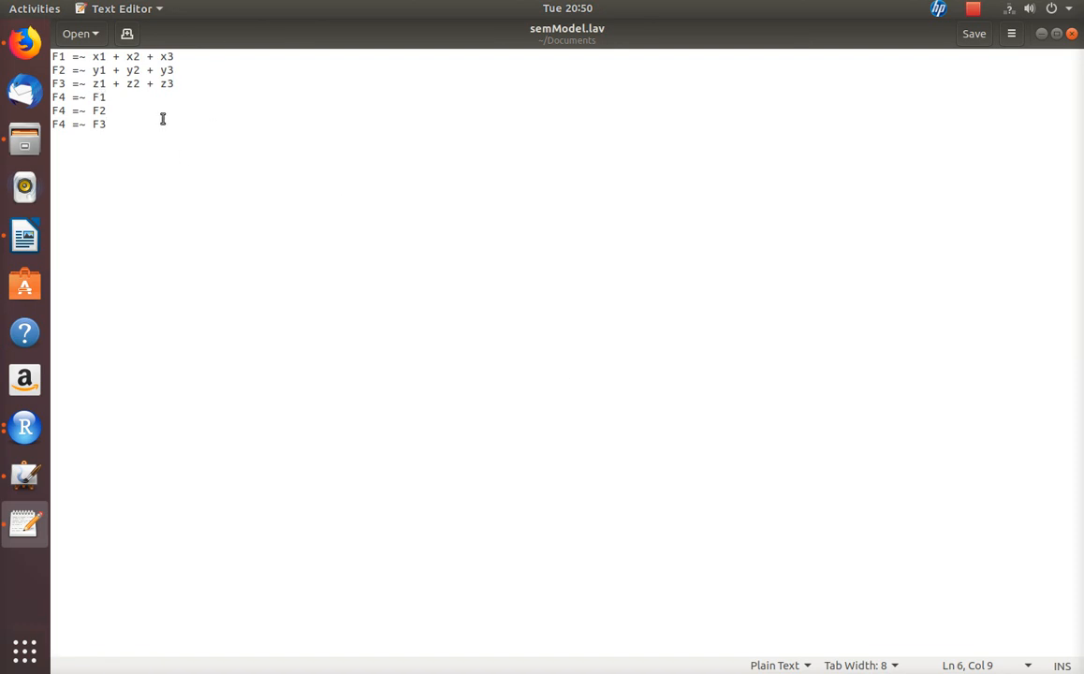
{"action": "key", "text": "Up"}
{"action": "key", "text": "Up"}
{"action": "key", "text": "shift+Home"}
{"action": "key", "text": "BackSpace"}
{"action": "key", "text": "Down"}
{"action": "key", "text": "shift+End"}
{"action": "key", "text": "BackSpace"}
{"action": "key", "text": "Down"}
{"action": "key", "text": "shift+End"}
{"action": "key", "text": "BackSpace"}
{"action": "key", "text": "BackSpace"}
{"action": "key", "text": "Up"}
{"action": "key", "text": "Up"}
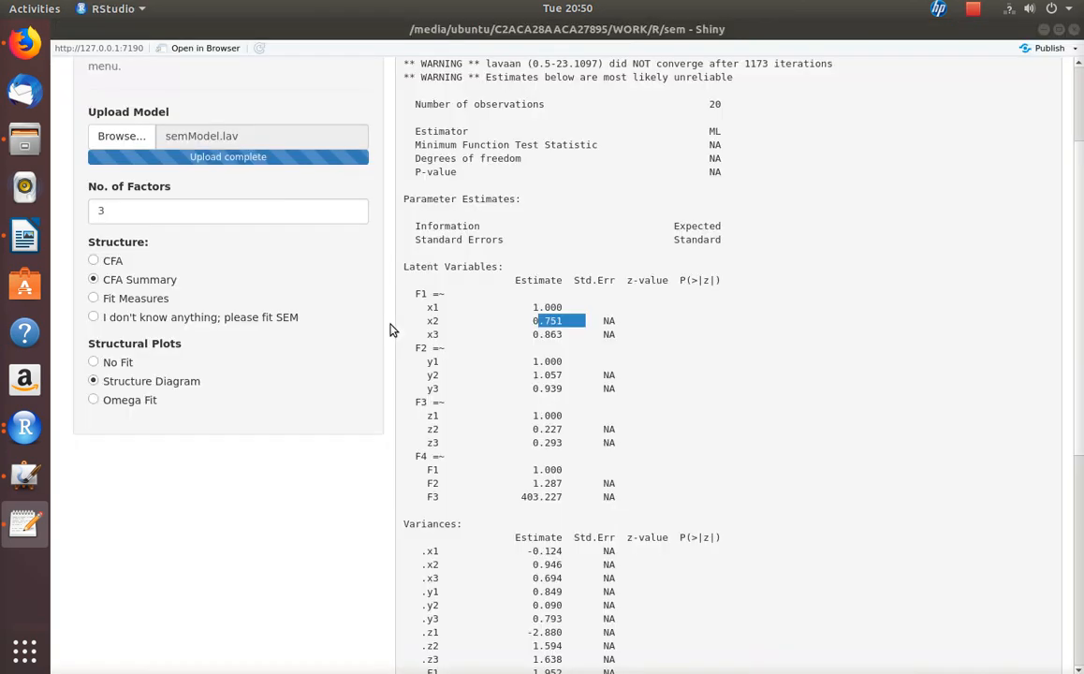
Step: Switch to MyPaint and clear the old factor diagram from the canvas
{"action": "key", "text": "alt+Tab"}
{"action": "key", "text": "alt+Tab"}
{"action": "key", "text": "alt+Tab"}
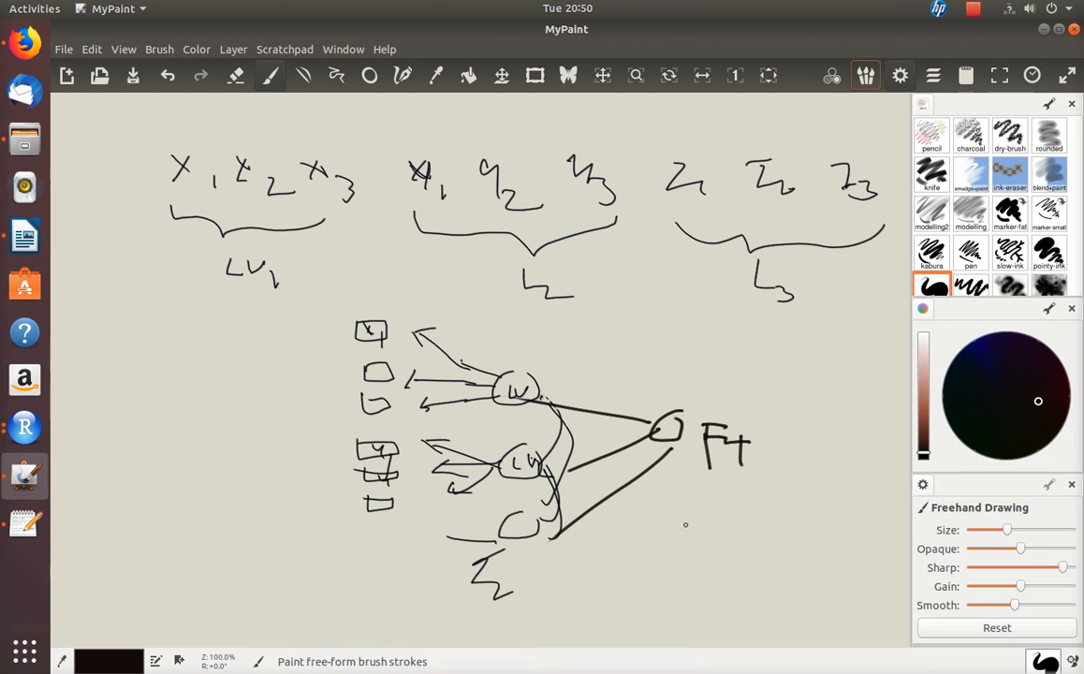
{"action": "key", "text": "Delete"}
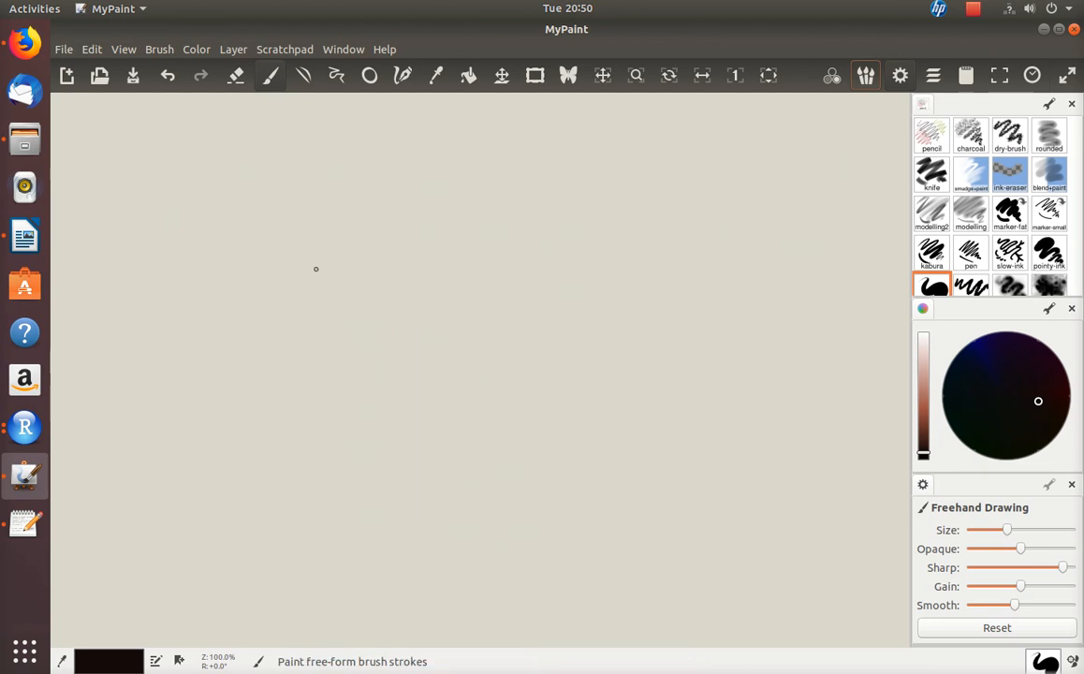
Step: Sketch circles for factors F1 and F2, one above the other, and link both by arrows to a third factor circle
{"action": "mouse_move", "coordinate": [326, 237]}
{"action": "left_mouse_down"}
{"action": "mouse_move", "coordinate": [312, 245]}
{"action": "mouse_move", "coordinate": [326, 251]}
{"action": "mouse_move", "coordinate": [339, 239]}
{"action": "left_mouse_up"}
{"action": "mouse_move", "coordinate": [315, 349]}
{"action": "left_mouse_down"}
{"action": "mouse_move", "coordinate": [352, 348]}
{"action": "mouse_move", "coordinate": [353, 371]}
{"action": "mouse_move", "coordinate": [368, 369]}
{"action": "left_mouse_up"}
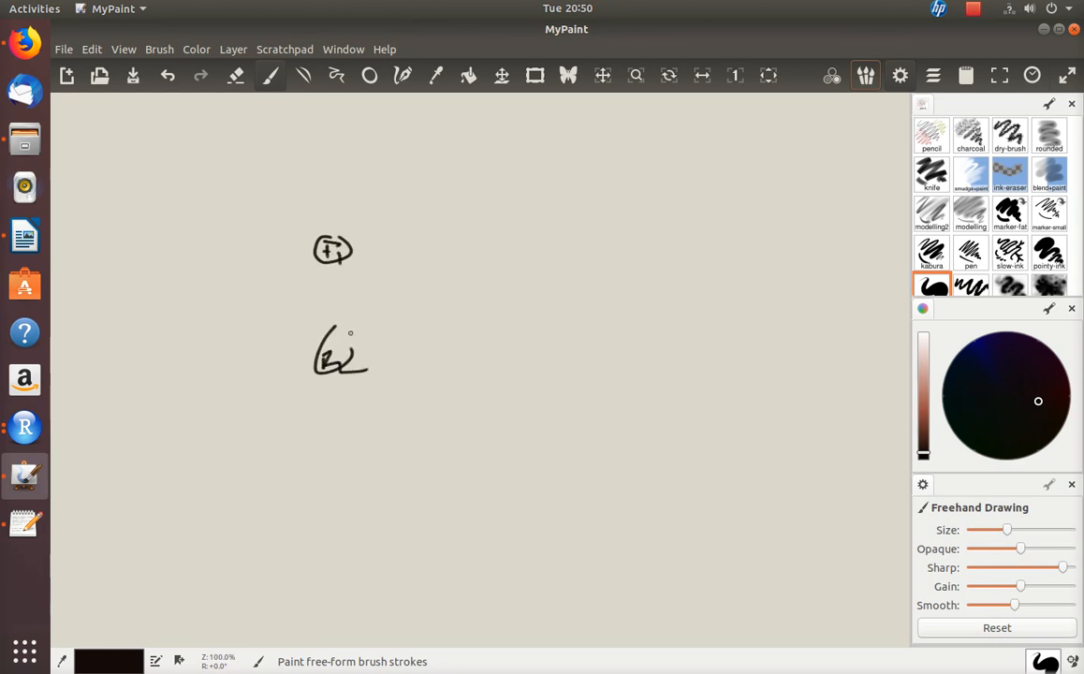
{"action": "left_click_drag", "start_coordinate": [335, 330], "coordinate": [350, 367]}
{"action": "mouse_move", "coordinate": [497, 278]}
{"action": "left_mouse_down"}
{"action": "mouse_move", "coordinate": [529, 289]}
{"action": "mouse_move", "coordinate": [506, 278]}
{"action": "left_mouse_up"}
{"action": "left_click_drag", "start_coordinate": [493, 295], "coordinate": [501, 311]}
{"action": "left_click_drag", "start_coordinate": [356, 249], "coordinate": [479, 293]}
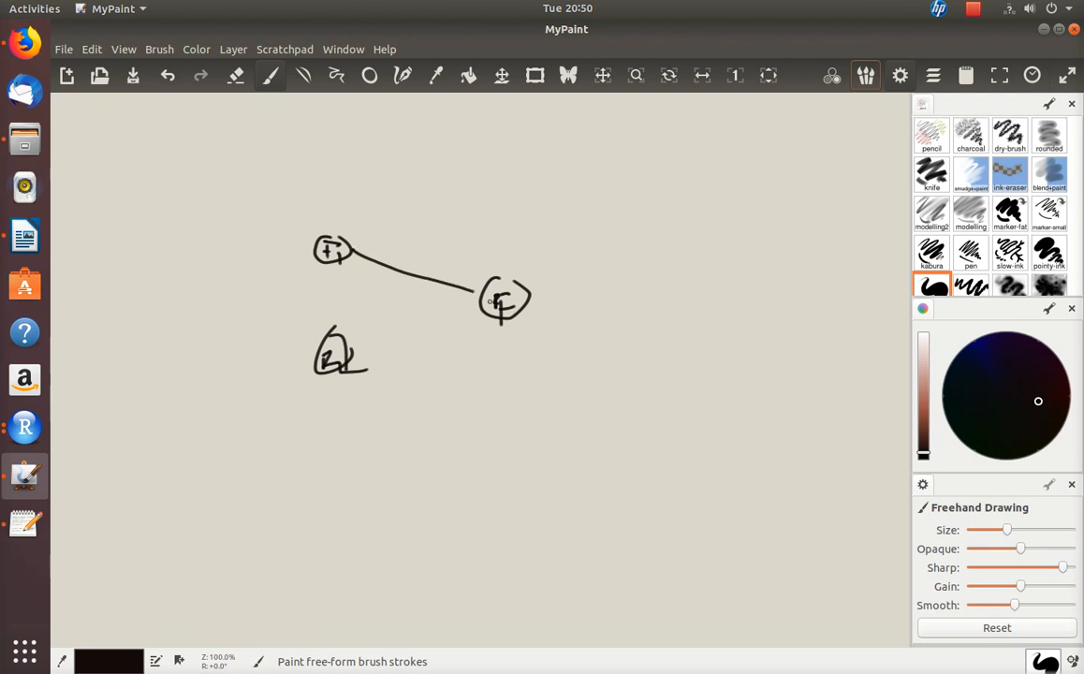
{"action": "mouse_move", "coordinate": [416, 336]}
{"action": "left_mouse_down"}
{"action": "mouse_move", "coordinate": [481, 300]}
{"action": "mouse_move", "coordinate": [473, 328]}
{"action": "left_mouse_up"}
Step: Add indicator lines and small boxes beside F1, F2 and the third factor in the sketch
{"action": "mouse_move", "coordinate": [267, 200]}
{"action": "left_mouse_down"}
{"action": "mouse_move", "coordinate": [320, 240]}
{"action": "mouse_move", "coordinate": [317, 252]}
{"action": "left_mouse_up"}
{"action": "left_click_drag", "start_coordinate": [274, 291], "coordinate": [315, 258]}
{"action": "mouse_move", "coordinate": [279, 343]}
{"action": "left_mouse_down"}
{"action": "mouse_move", "coordinate": [318, 344]}
{"action": "mouse_move", "coordinate": [286, 404]}
{"action": "mouse_move", "coordinate": [343, 394]}
{"action": "left_mouse_up"}
{"action": "left_click_drag", "start_coordinate": [532, 287], "coordinate": [588, 281]}
{"action": "mouse_move", "coordinate": [541, 303]}
{"action": "left_mouse_down"}
{"action": "mouse_move", "coordinate": [575, 305]}
{"action": "mouse_move", "coordinate": [566, 334]}
{"action": "left_mouse_up"}
{"action": "left_click_drag", "start_coordinate": [548, 328], "coordinate": [598, 351]}
{"action": "left_click_drag", "start_coordinate": [586, 266], "coordinate": [588, 364]}
{"action": "left_click_drag", "start_coordinate": [260, 190], "coordinate": [278, 204]}
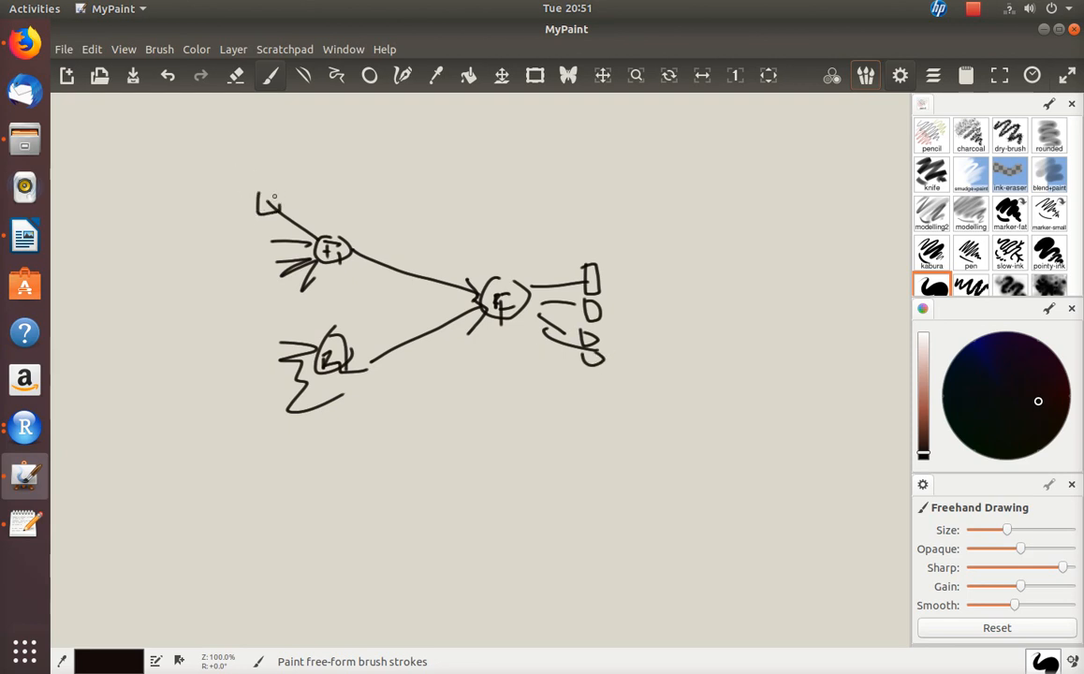
{"action": "mouse_move", "coordinate": [251, 256]}
{"action": "left_mouse_down"}
{"action": "mouse_move", "coordinate": [277, 259]}
{"action": "mouse_move", "coordinate": [271, 320]}
{"action": "mouse_move", "coordinate": [293, 374]}
{"action": "left_mouse_up"}
{"action": "left_click_drag", "start_coordinate": [271, 391], "coordinate": [291, 407]}
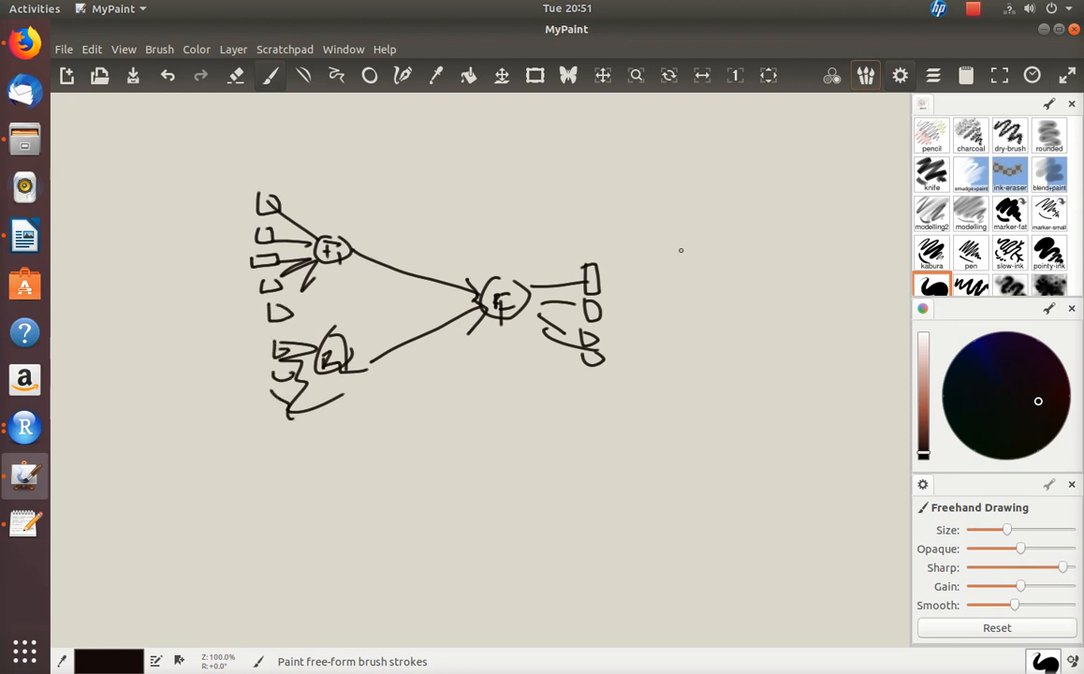
Step: Return to semModel.lav in the text editor and begin a fourth line with "F4"
{"action": "key", "text": "alt+Tab"}
{"action": "key", "text": "alt+Tab"}
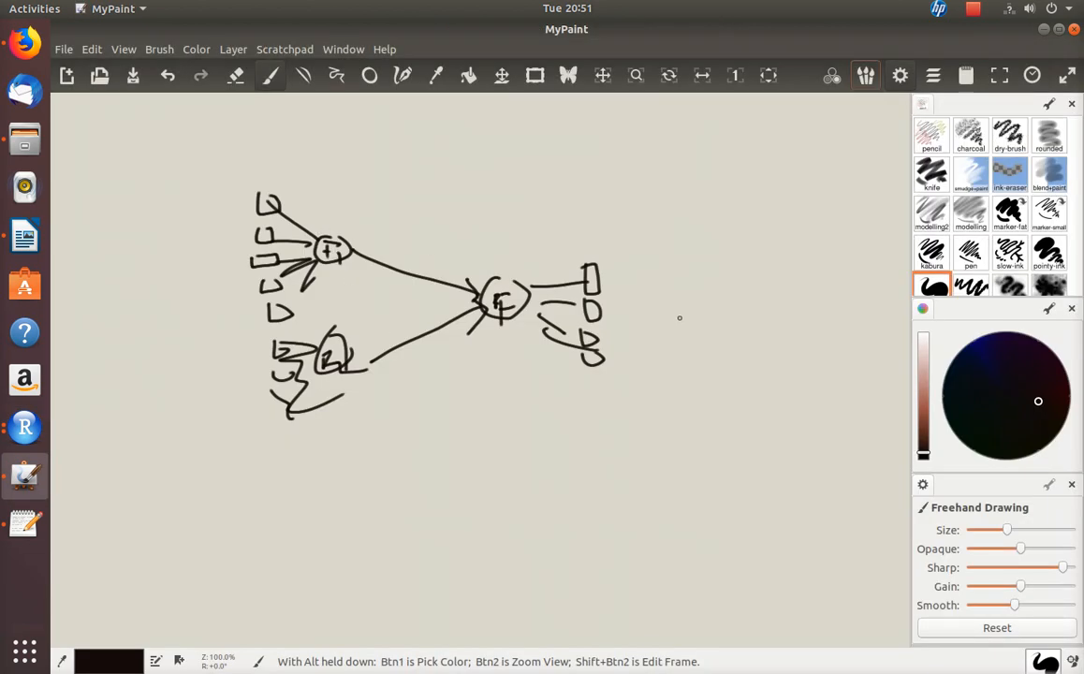
{"action": "key", "text": "alt+Tab"}
{"action": "key", "text": "alt+Tab"}
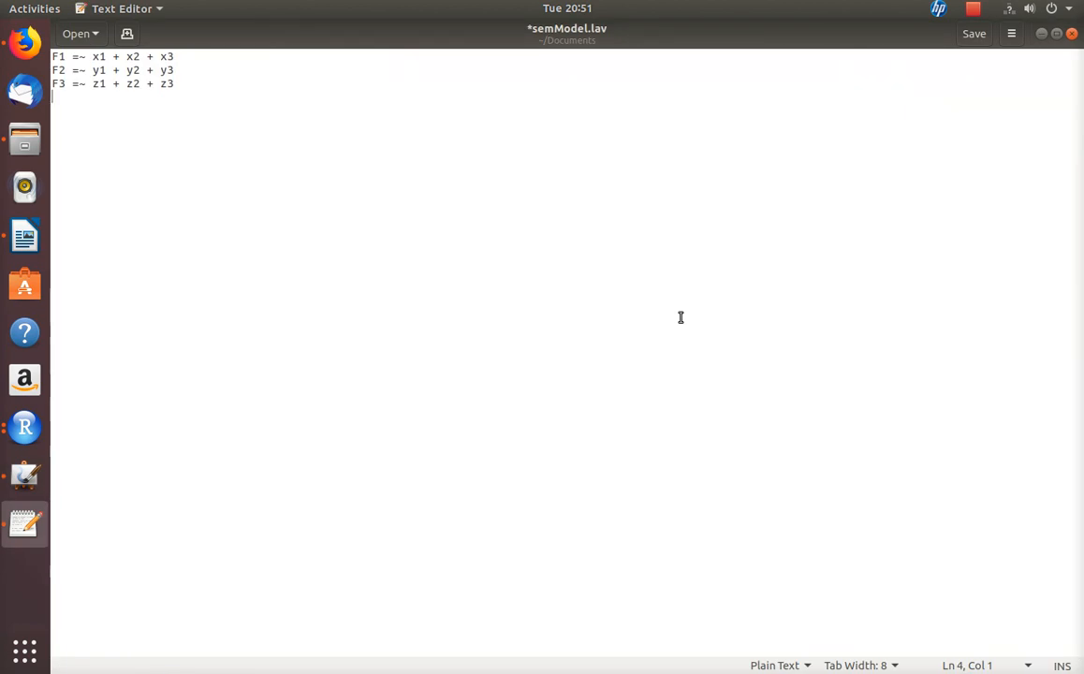
{"action": "type", "text": "fF4"}
Step: Switch to MyPaint and draw arrows from the third factor circle back to F1 and F2
{"action": "key", "text": "alt+Tab"}
{"action": "mouse_move", "coordinate": [478, 291]}
{"action": "left_mouse_down"}
{"action": "mouse_move", "coordinate": [376, 258]}
{"action": "mouse_move", "coordinate": [399, 284]}
{"action": "left_mouse_up"}
{"action": "left_click_drag", "start_coordinate": [492, 319], "coordinate": [376, 358]}
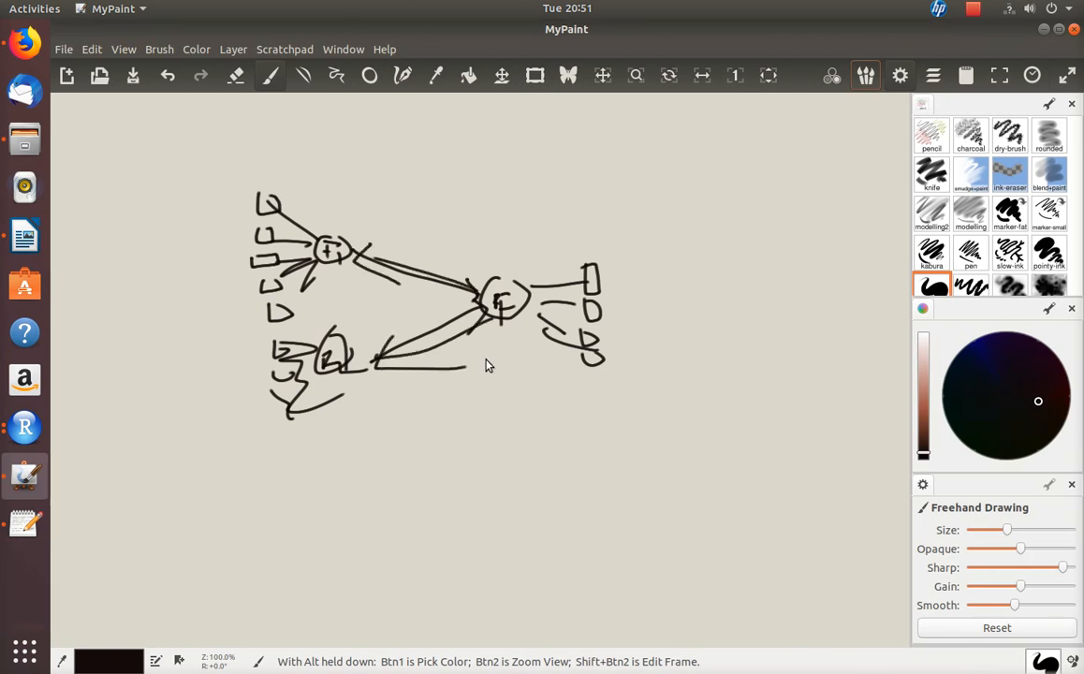
Step: Return to the text editor and complete the fourth line of semModel.lav as "F4 =~ F1"
{"action": "key", "text": "alt+Tab"}
{"action": "type", "text": "="}
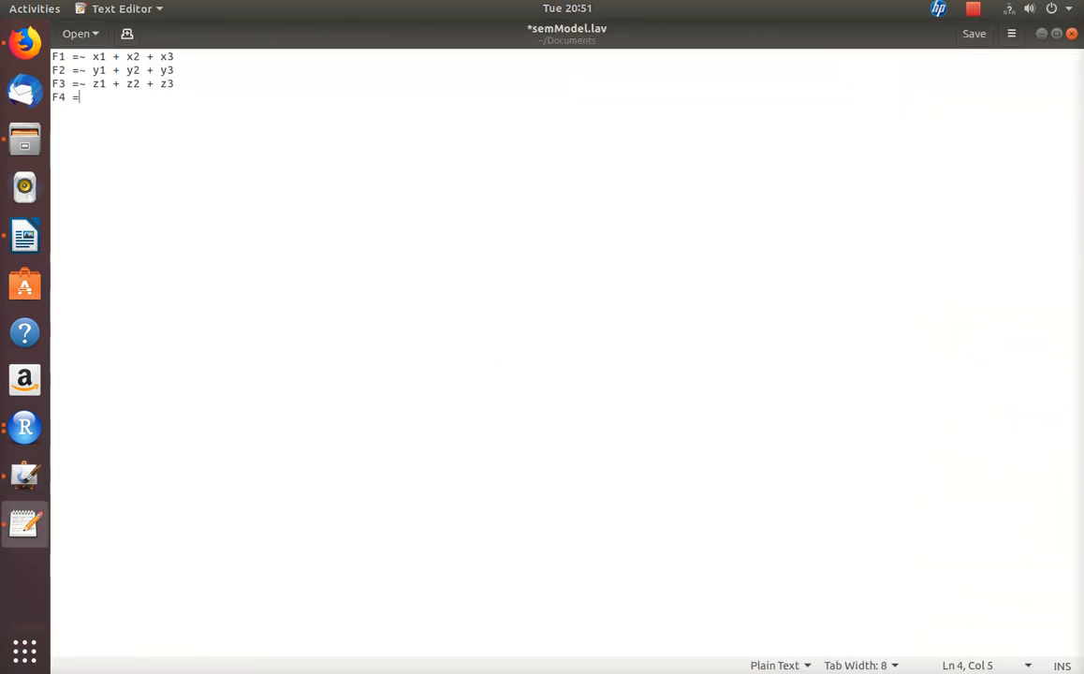
{"action": "type", "text": "~ F1"}
{"action": "key", "text": "Return"}
Step: Change the fourth line to "F3 =~ F1", add "F3 =~ F2" below it and save semModel.lav
{"action": "type", "text": "F4"}
{"action": "key", "text": "BackSpace"}
{"action": "type", "text": "3"}
{"action": "key", "text": "Down"}
{"action": "key", "text": "BackSpace"}
{"action": "type", "text": "3 = ~"}
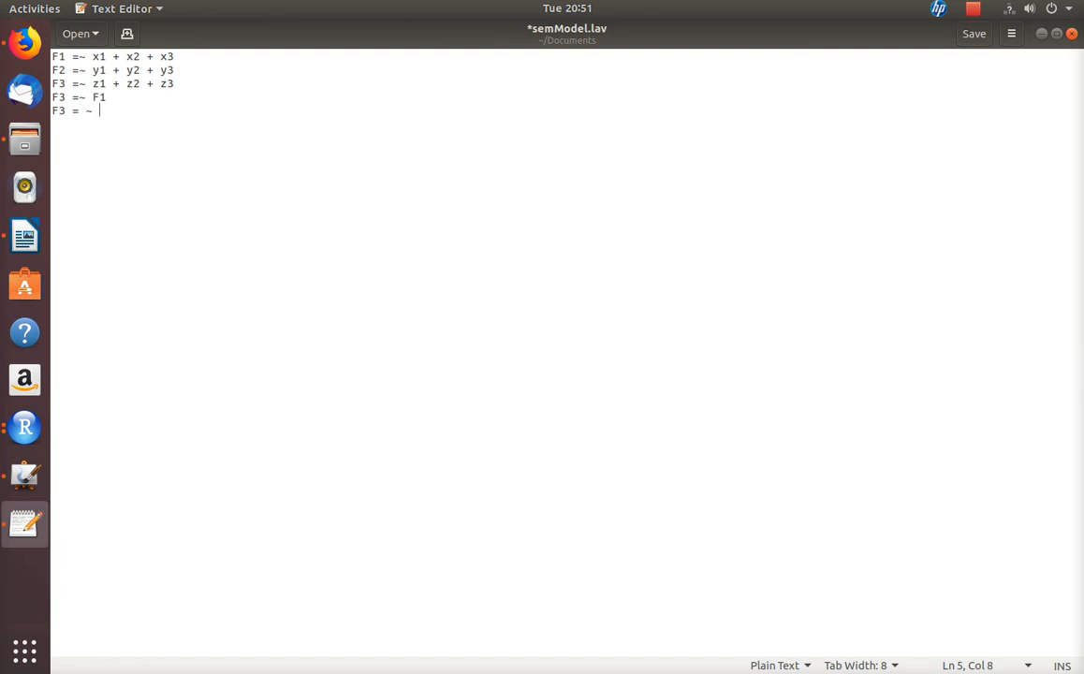
{"action": "key", "text": "BackSpace"}
{"action": "key", "text": "BackSpace"}
{"action": "key", "text": "BackSpace"}
{"action": "type", "text": "~ F"}
{"action": "type", "text": "1"}
{"action": "key", "text": "BackSpace"}
{"action": "type", "text": "2"}
{"action": "key", "text": "ctrl+s"}
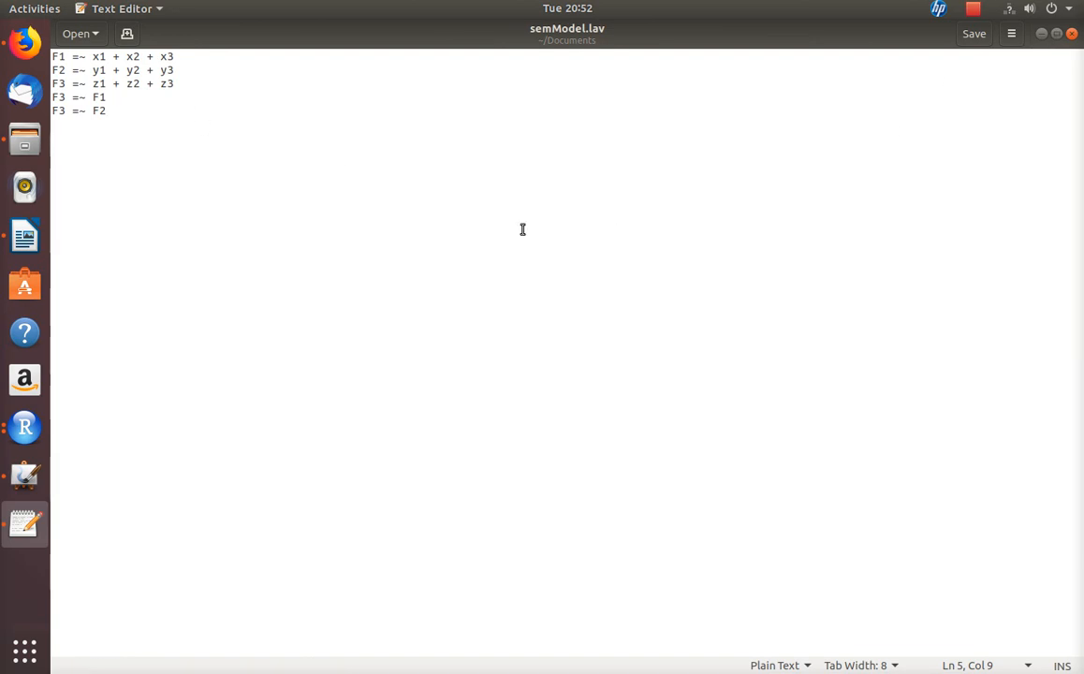
Step: Switch to the Shiny app and upload the edited semModel.lav from the Documents folder on the CFA & SEM page
{"action": "key", "text": "alt+Tab"}
{"action": "key", "text": "alt+Tab"}
{"action": "key", "text": "alt+Tab"}
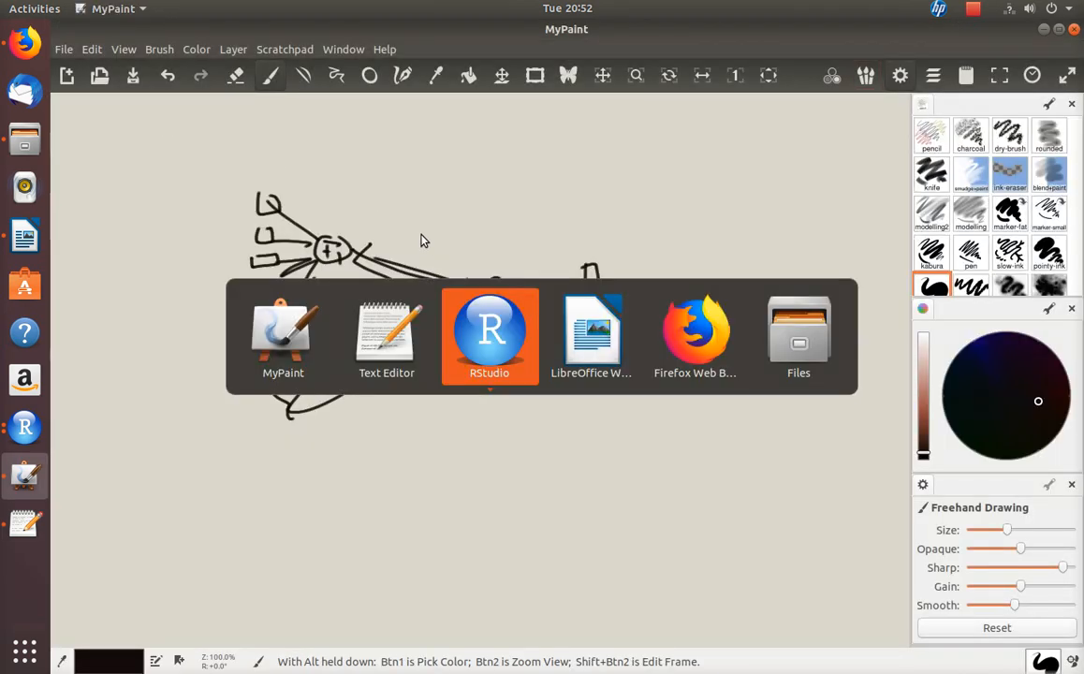
{"action": "scroll", "coordinate": [328, 267], "scroll_direction": "up", "scroll_amount": 3}
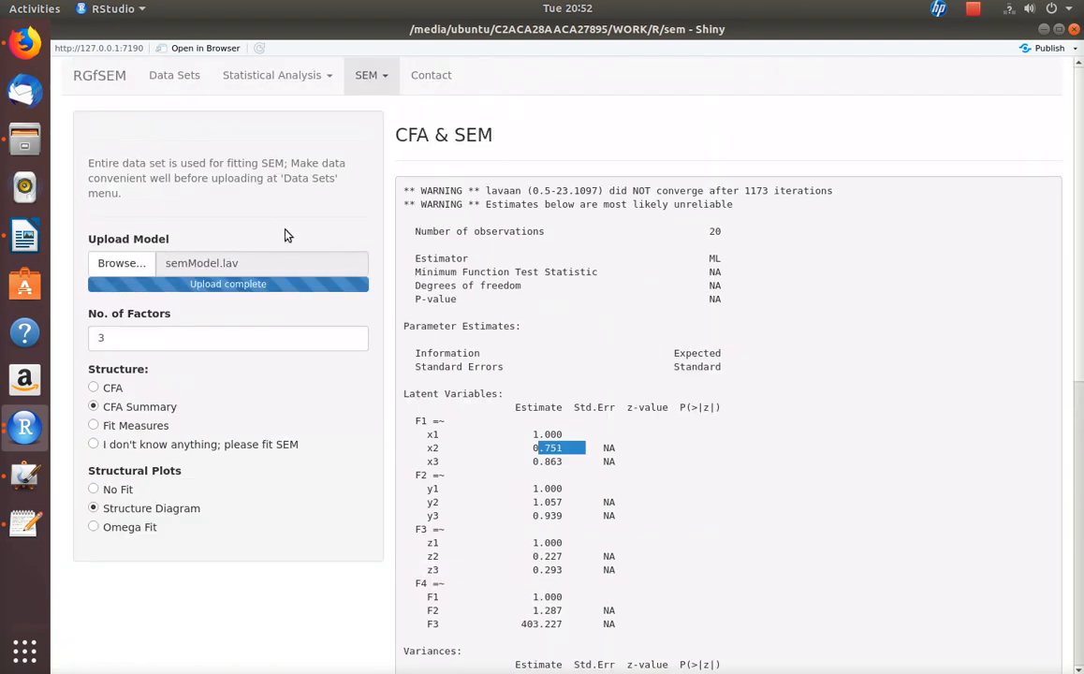
{"action": "left_click", "coordinate": [161, 76]}
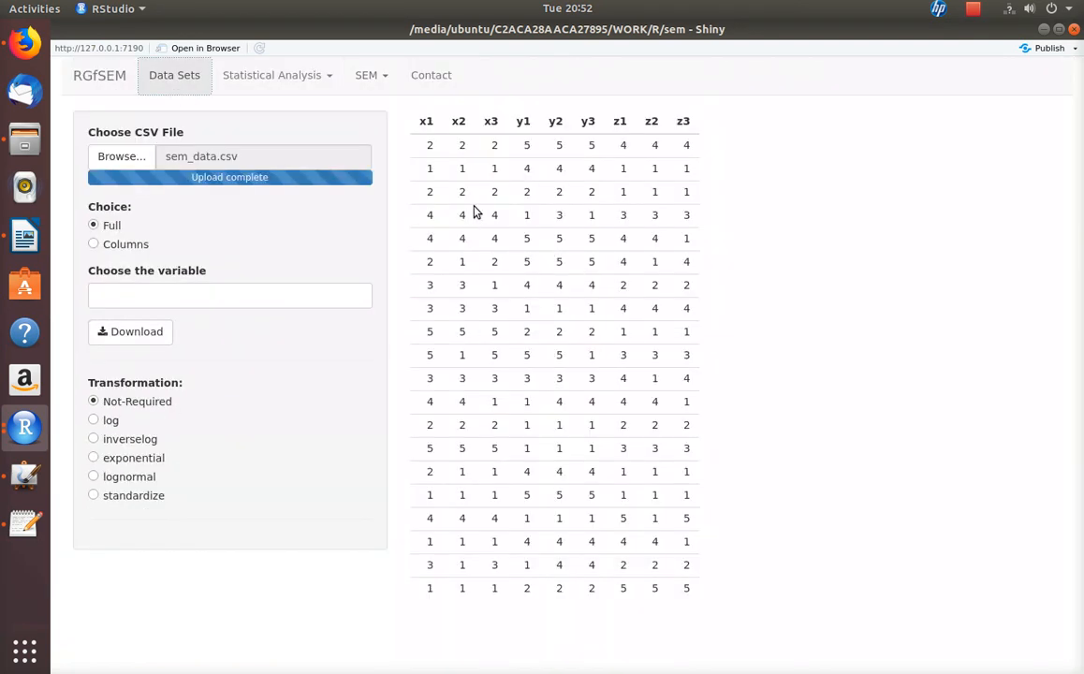
{"action": "left_click", "coordinate": [366, 75]}
{"action": "left_click", "coordinate": [369, 128]}
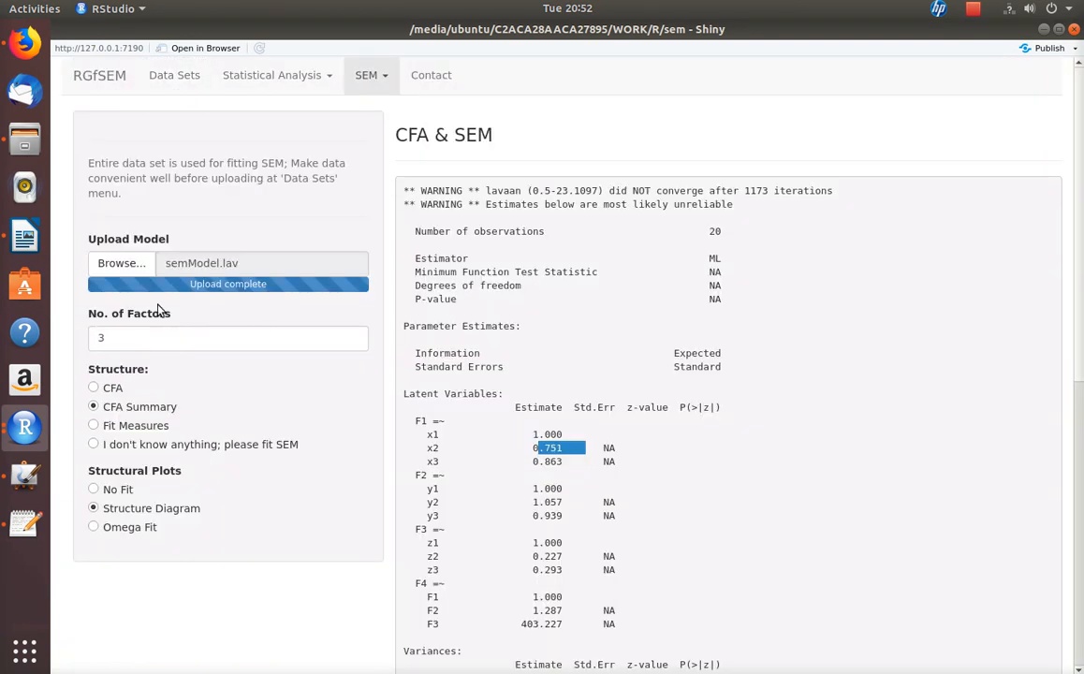
{"action": "left_click", "coordinate": [121, 264]}
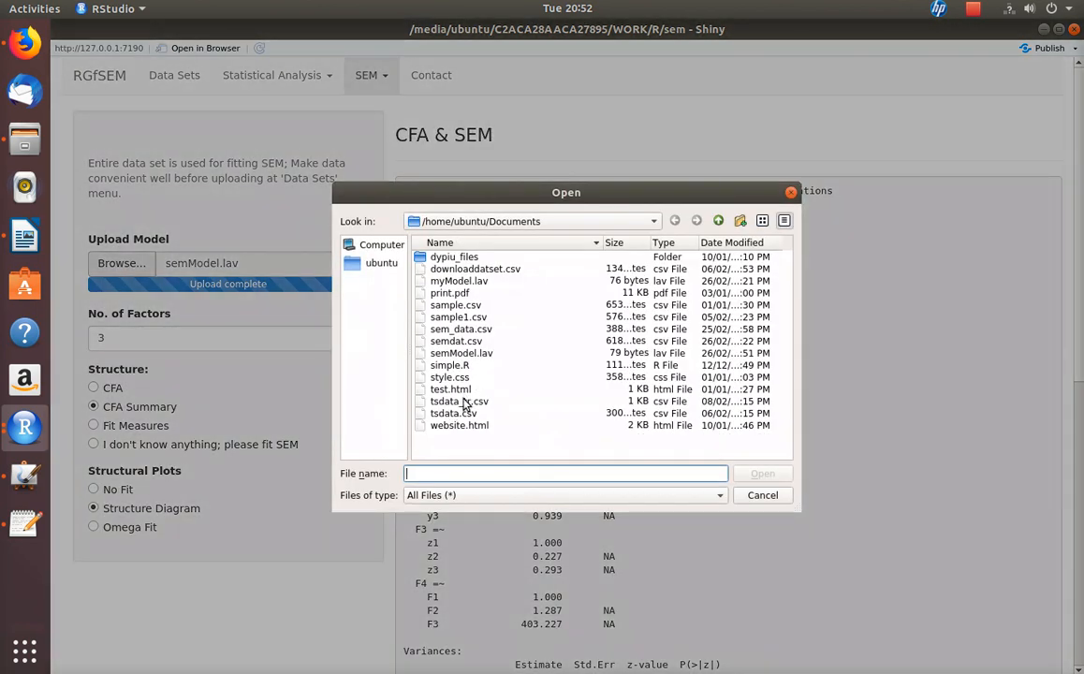
{"action": "left_click", "coordinate": [440, 353]}
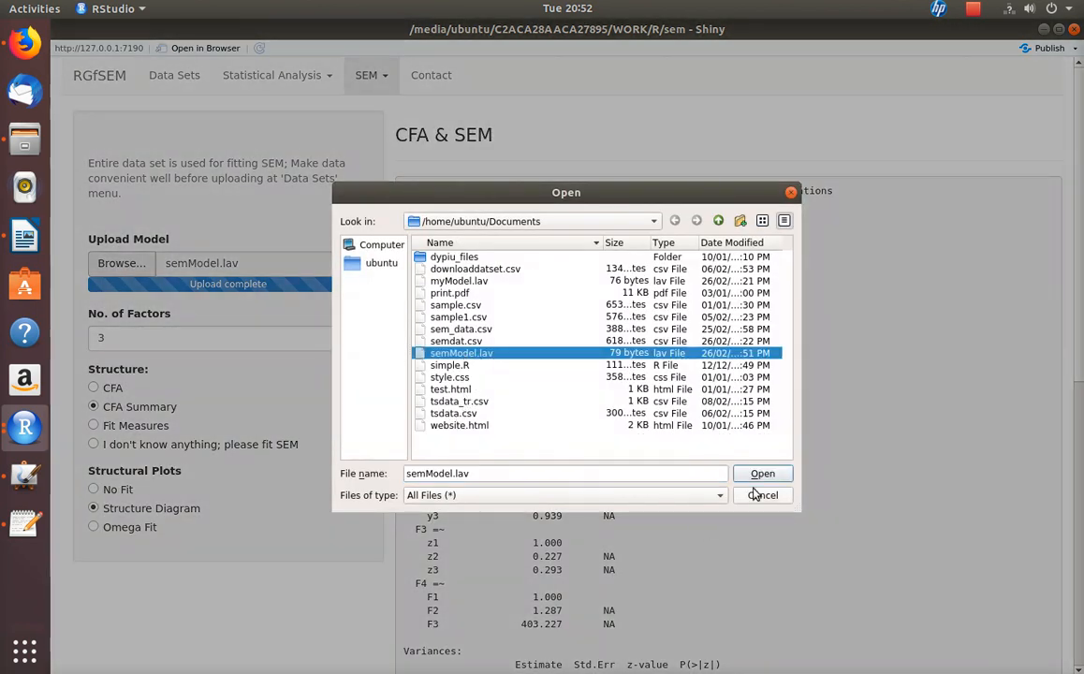
{"action": "left_click", "coordinate": [762, 473]}
Step: Examine the refitted model's latent variable estimates, variances, p-values and structural diagram
{"action": "scroll", "coordinate": [580, 495], "scroll_direction": "down", "scroll_amount": 5}
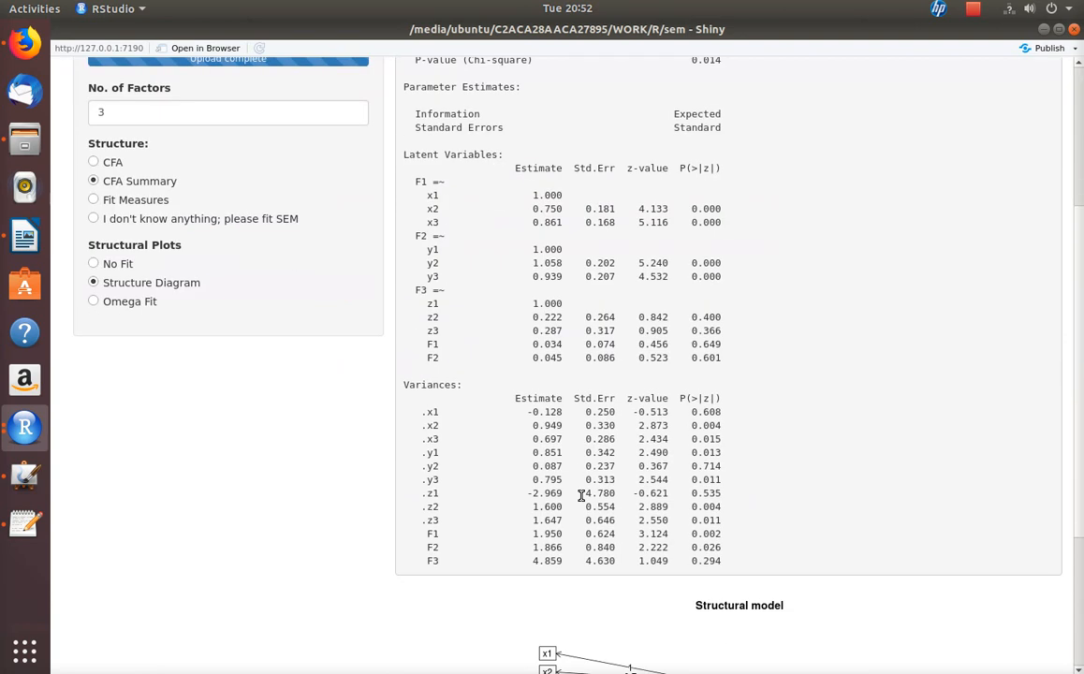
{"action": "scroll", "coordinate": [581, 496], "scroll_direction": "down", "scroll_amount": 4}
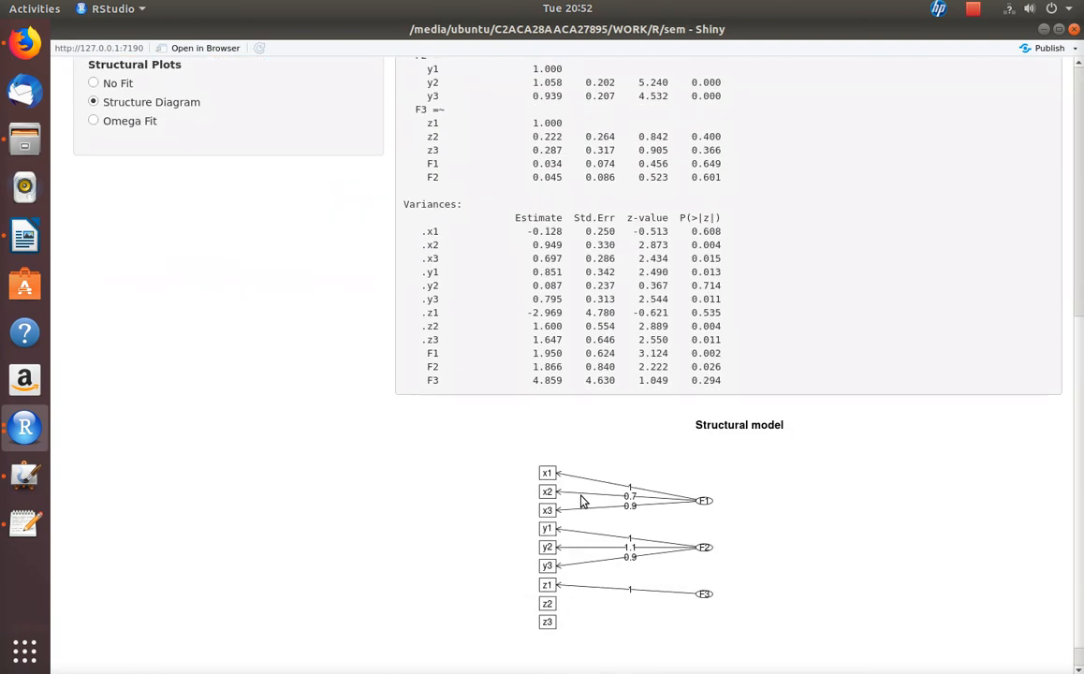
{"action": "scroll", "coordinate": [580, 499], "scroll_direction": "up", "scroll_amount": 6}
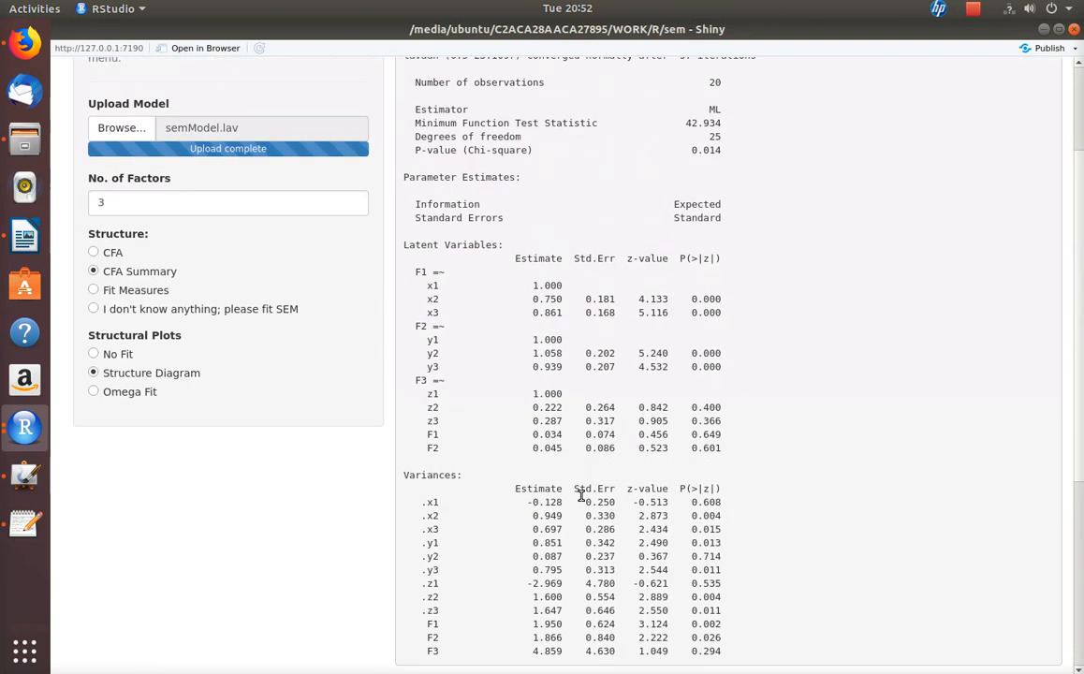
{"action": "scroll", "coordinate": [581, 496], "scroll_direction": "up", "scroll_amount": 3}
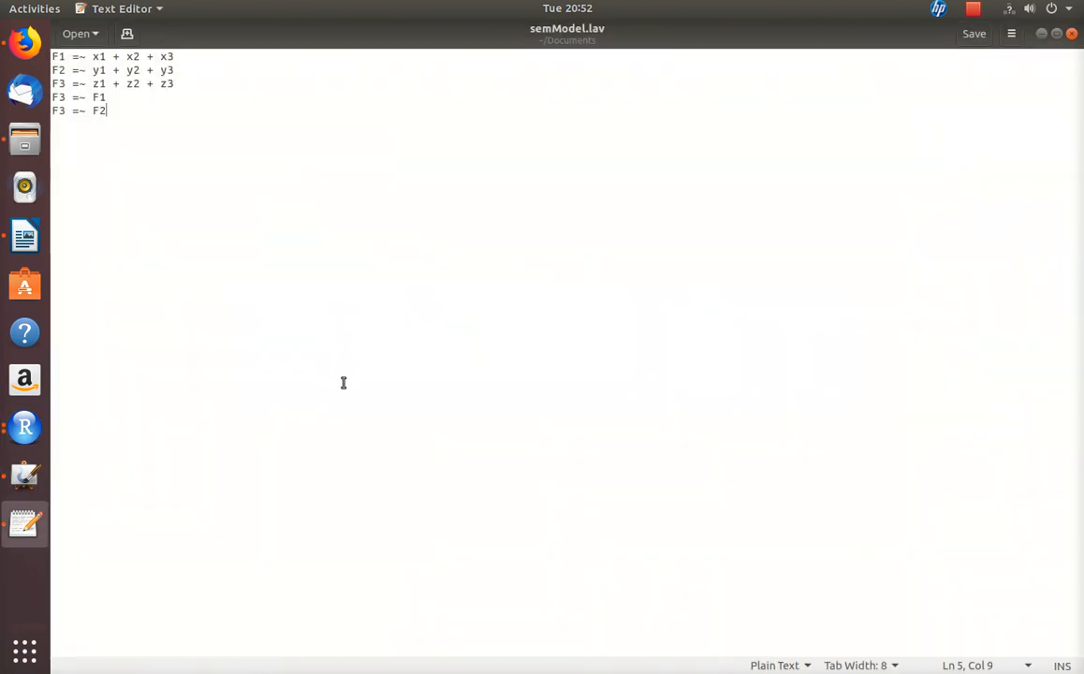
Step: Save semModel.lav again in the text editor and upload it to the Shiny app once more
{"action": "key", "text": "ctrl+s"}
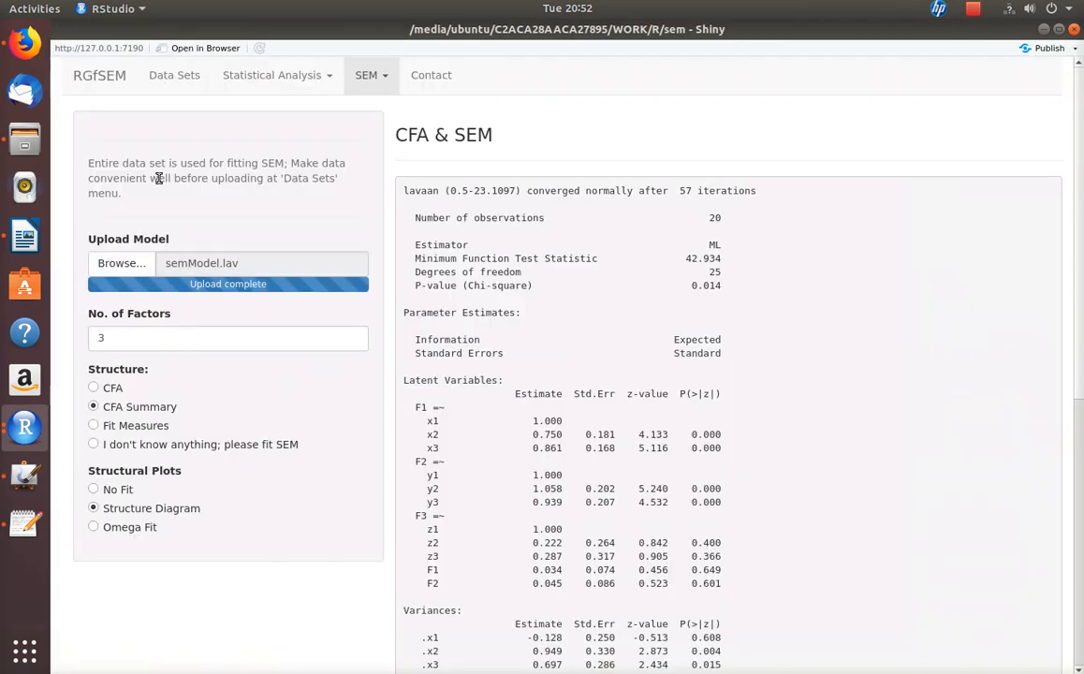
{"action": "left_click", "coordinate": [119, 263]}
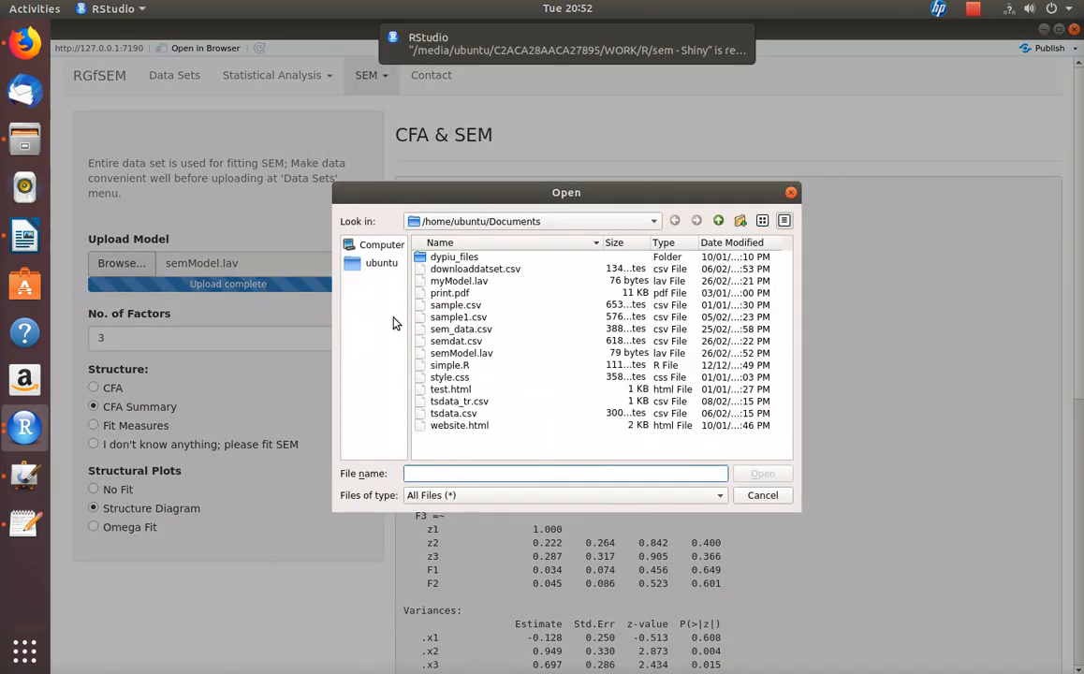
{"action": "left_click", "coordinate": [426, 353]}
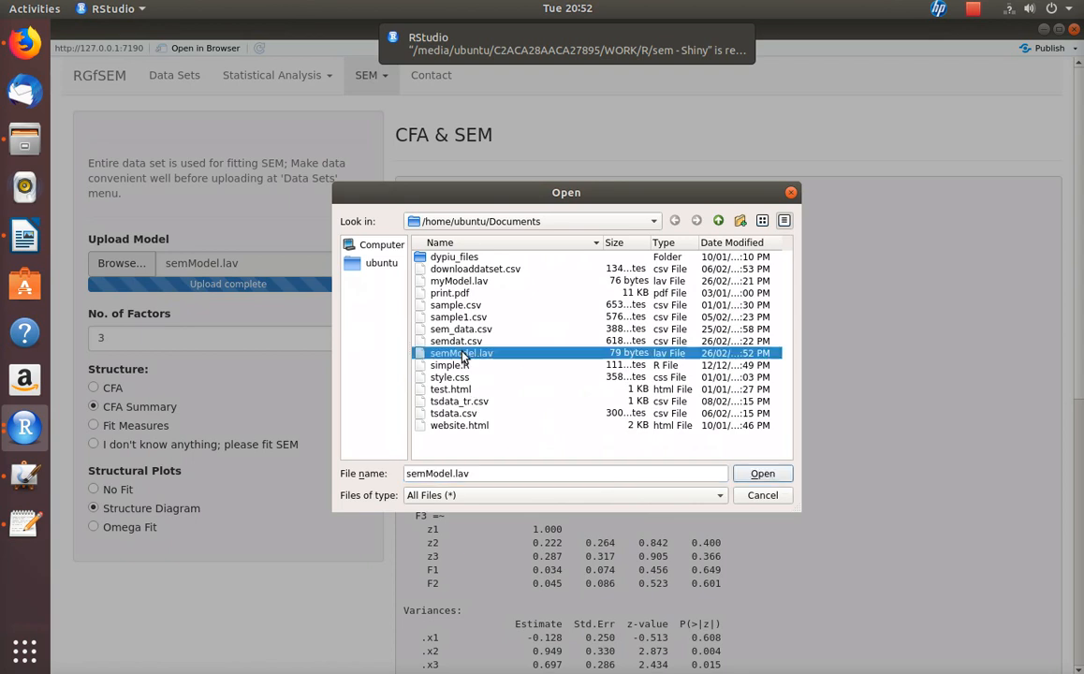
{"action": "left_click", "coordinate": [763, 473]}
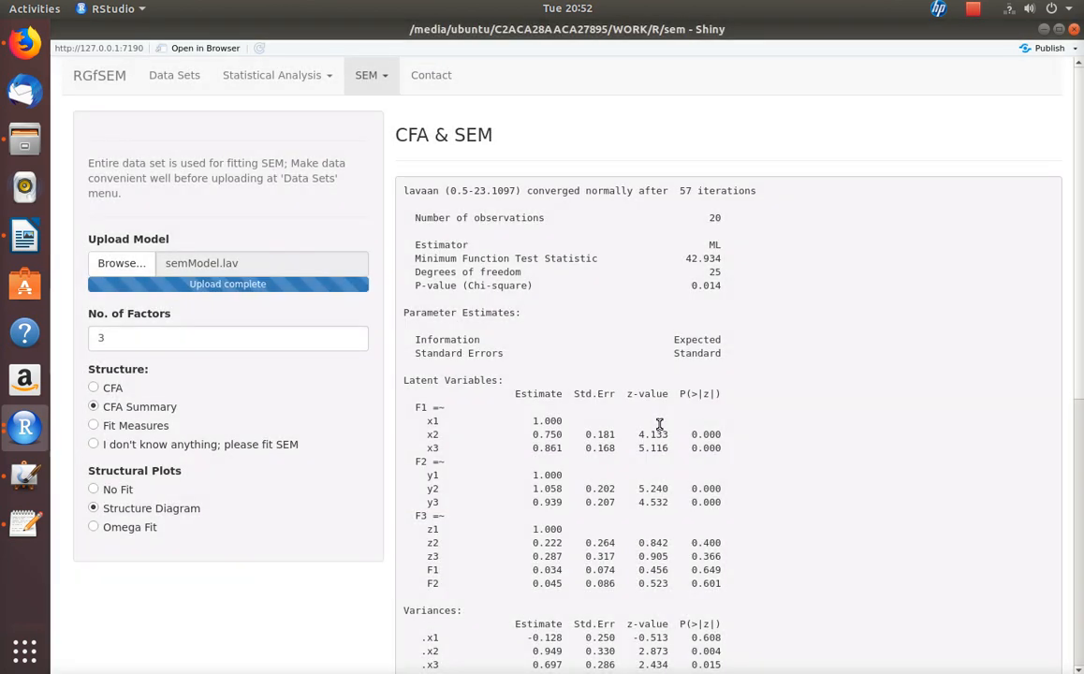
Step: Display the CFA output and examine its minimum function test statistic and chi-square p-value
{"action": "left_click", "coordinate": [94, 388]}
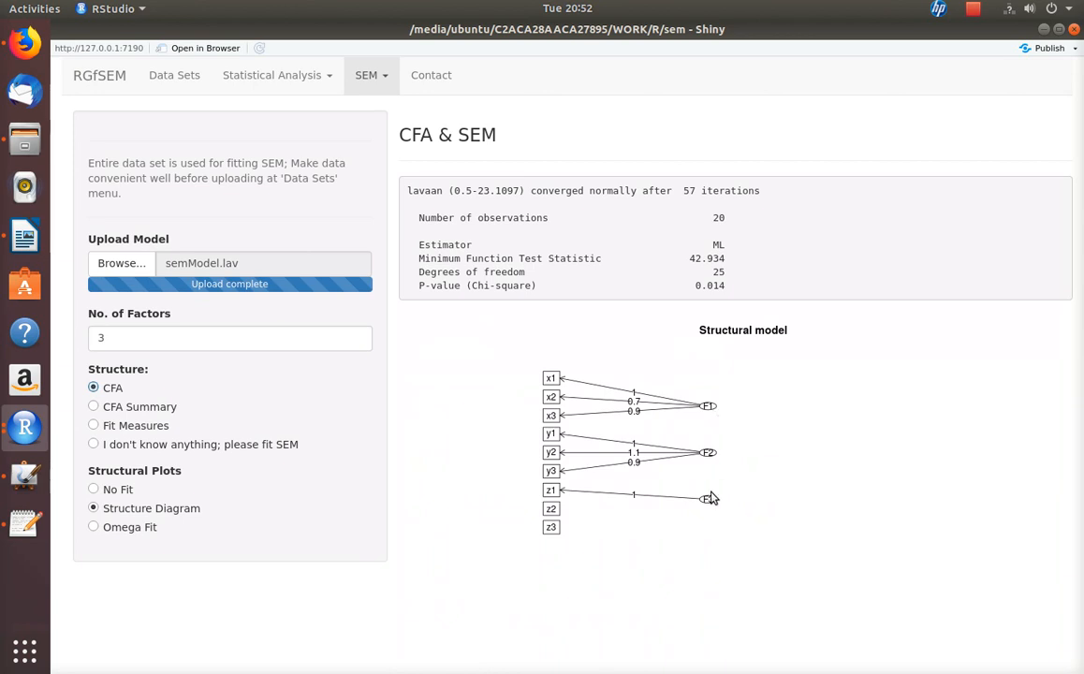
{"action": "double_click", "coordinate": [738, 285]}
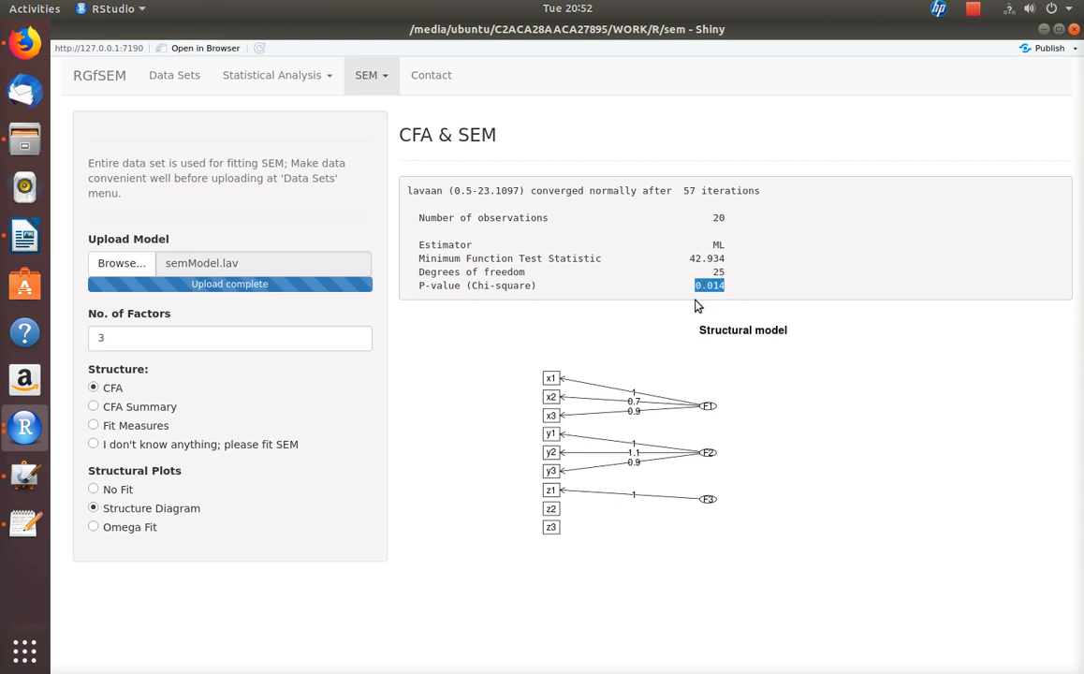
{"action": "left_click", "coordinate": [699, 286]}
{"action": "left_click_drag", "start_coordinate": [697, 287], "coordinate": [732, 300]}
{"action": "left_click_drag", "start_coordinate": [690, 259], "coordinate": [734, 259]}
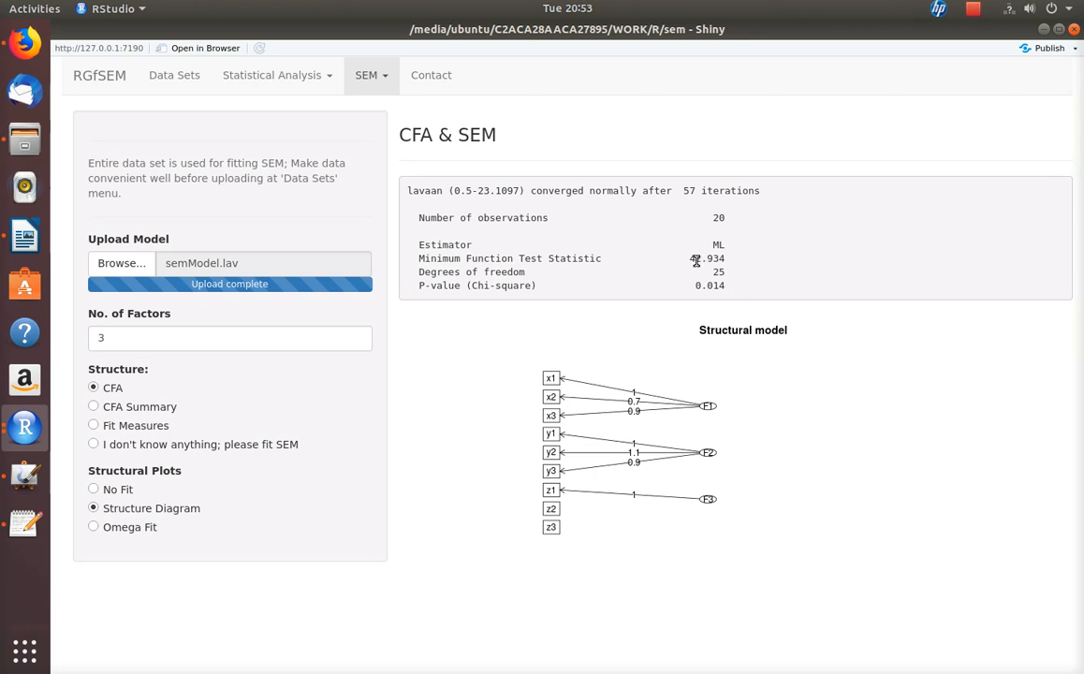
{"action": "left_click_drag", "start_coordinate": [695, 285], "coordinate": [730, 292]}
{"action": "left_click", "coordinate": [694, 285]}
{"action": "left_click_drag", "start_coordinate": [691, 261], "coordinate": [731, 259]}
{"action": "left_click_drag", "start_coordinate": [430, 259], "coordinate": [513, 259]}
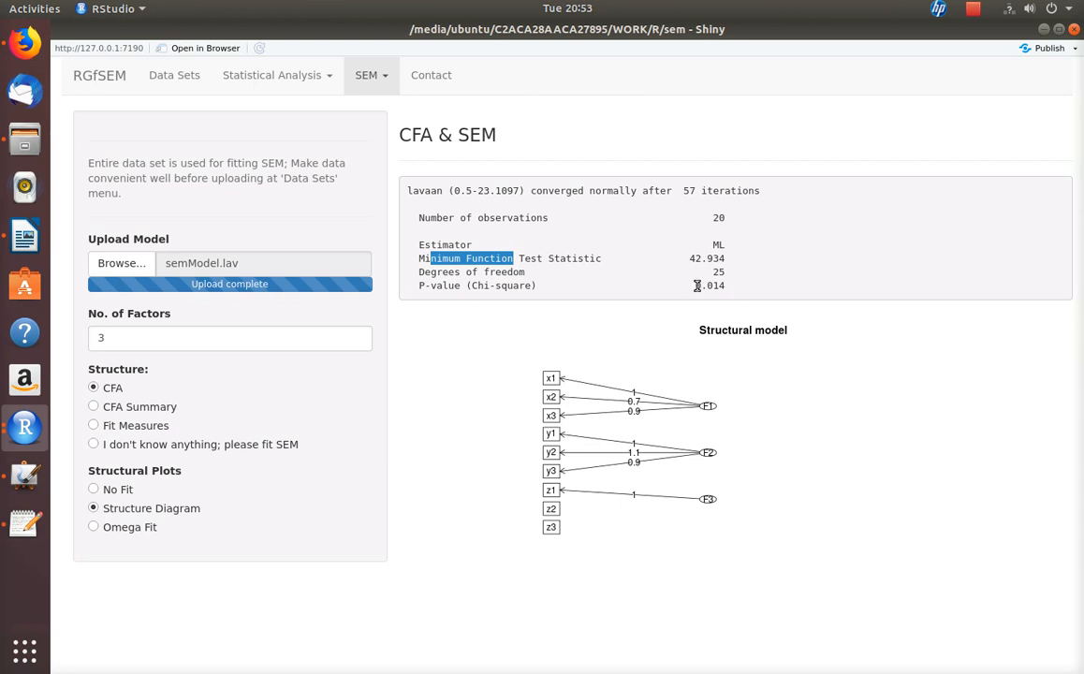
Step: Check the chi-square p-value, switch the structure output to CFA Summary and examine the x2 and x3 rows under F1
{"action": "left_click_drag", "start_coordinate": [694, 287], "coordinate": [721, 283]}
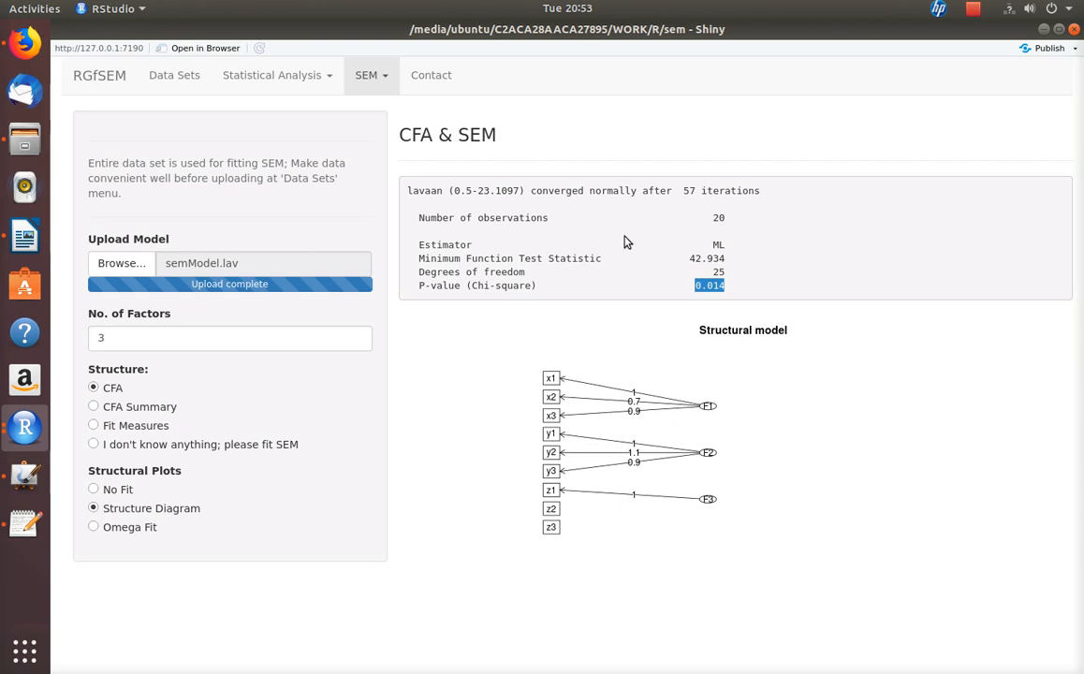
{"action": "left_click", "coordinate": [93, 408]}
{"action": "scroll", "coordinate": [755, 457], "scroll_direction": "down", "scroll_amount": 2}
{"action": "scroll", "coordinate": [754, 458], "scroll_direction": "down", "scroll_amount": 2}
{"action": "double_click", "coordinate": [706, 253]}
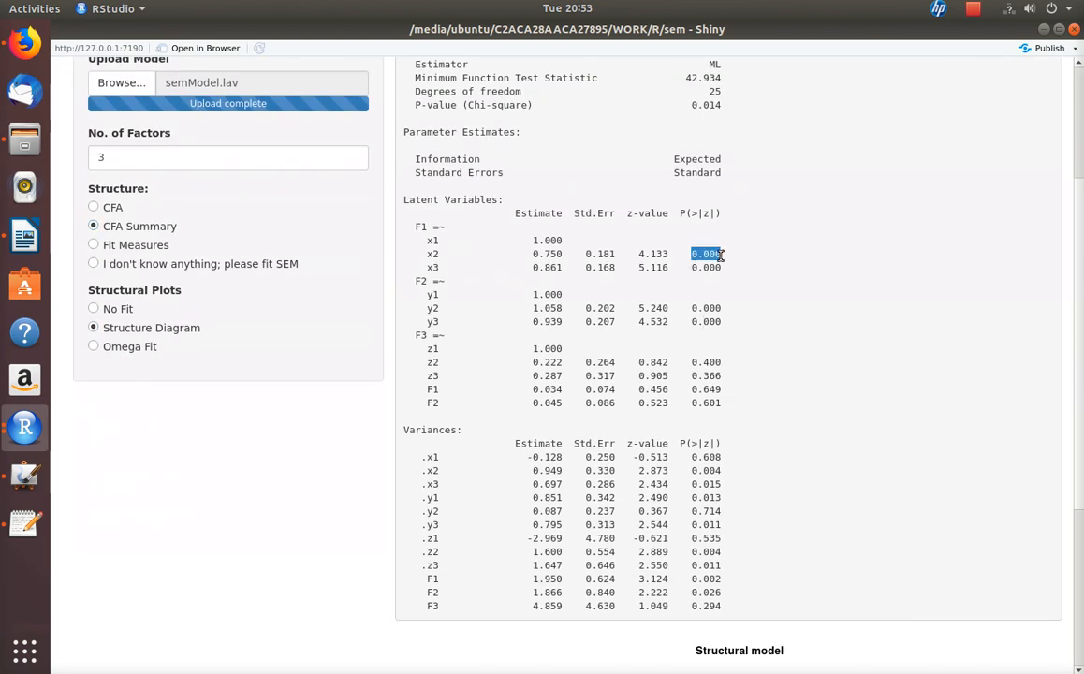
{"action": "double_click", "coordinate": [548, 253]}
{"action": "double_click", "coordinate": [706, 254]}
{"action": "double_click", "coordinate": [710, 268]}
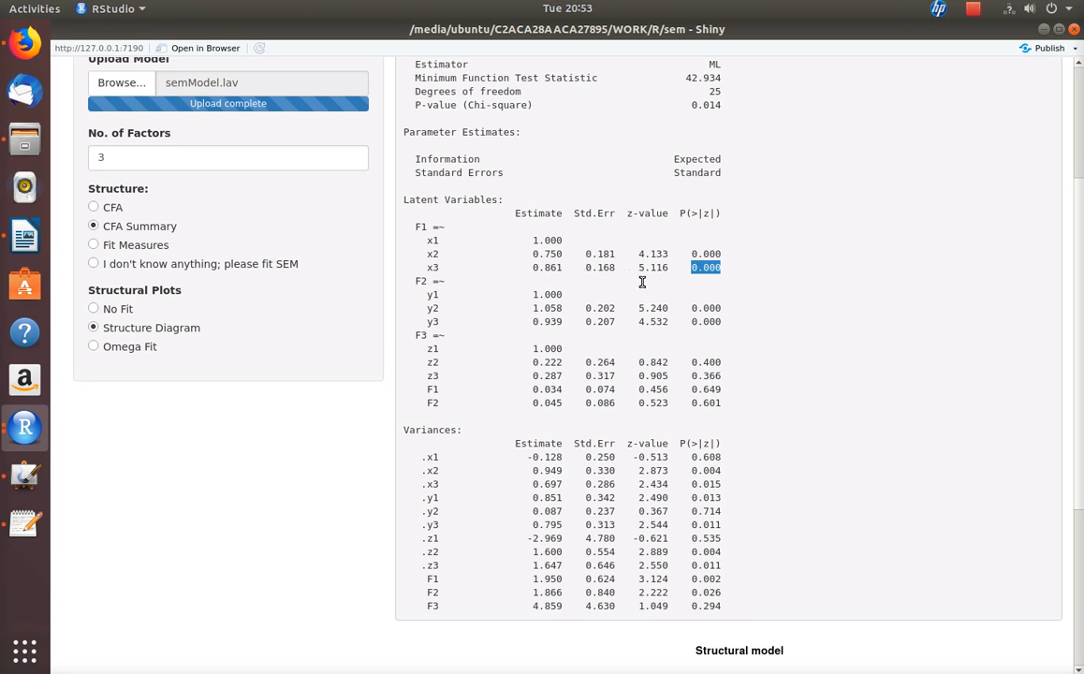
Step: Compare the structural model diagram with the F3 loadings and p-values of z2, z3, F1 and F2 in the summary
{"action": "scroll", "coordinate": [594, 408], "scroll_direction": "down", "scroll_amount": 5}
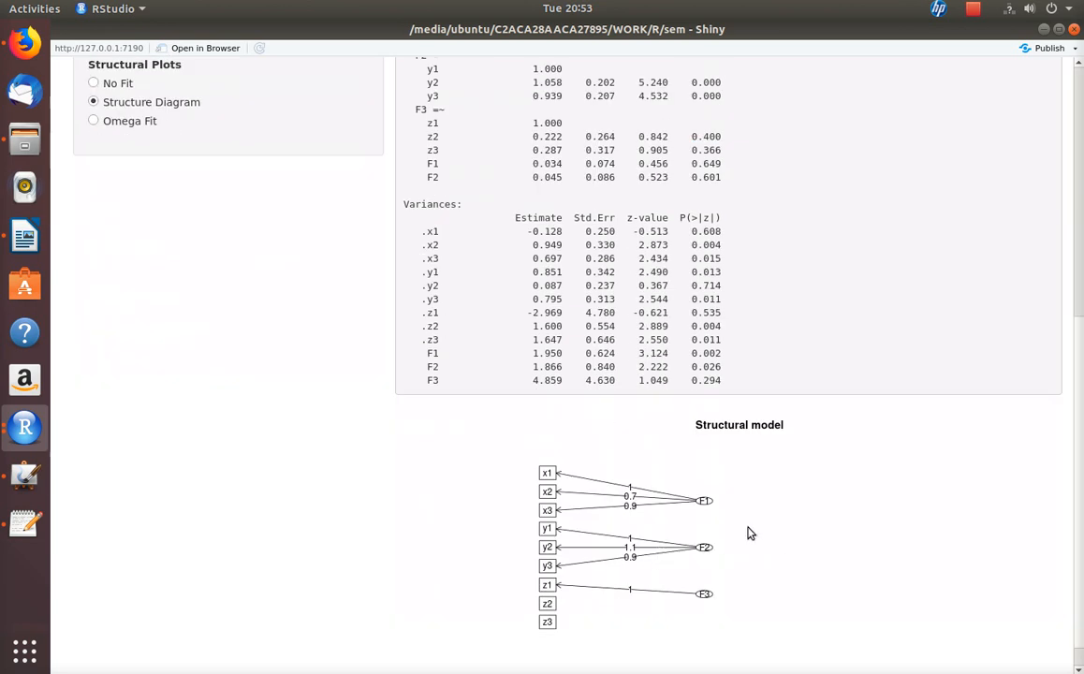
{"action": "scroll", "coordinate": [760, 536], "scroll_direction": "up", "scroll_amount": 4}
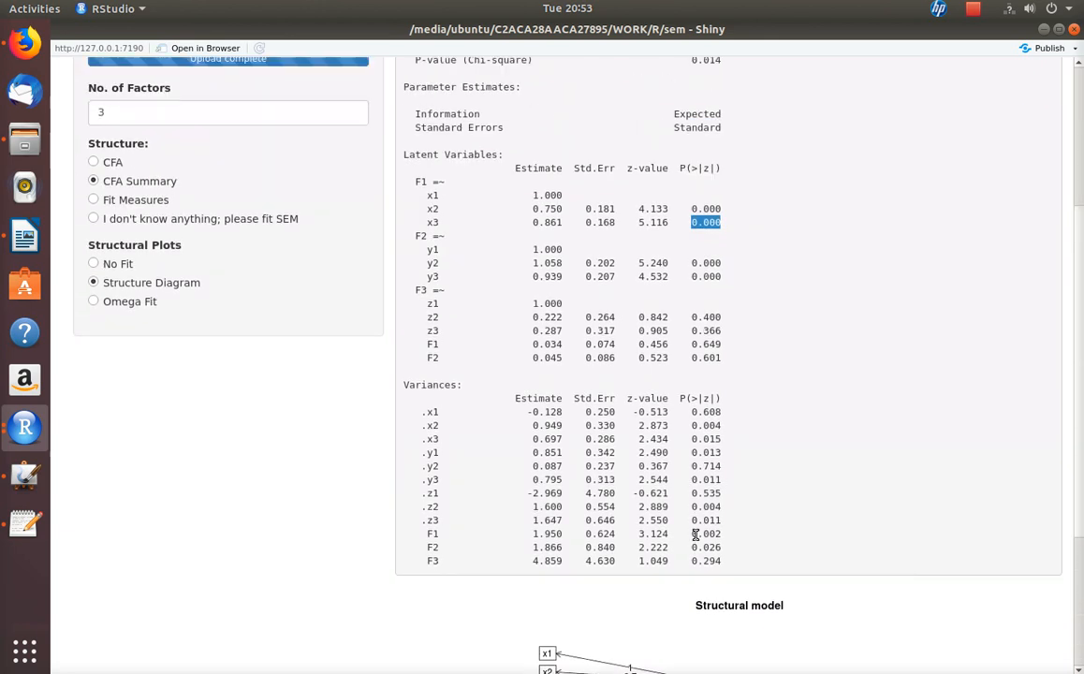
{"action": "scroll", "coordinate": [696, 534], "scroll_direction": "down", "scroll_amount": 4}
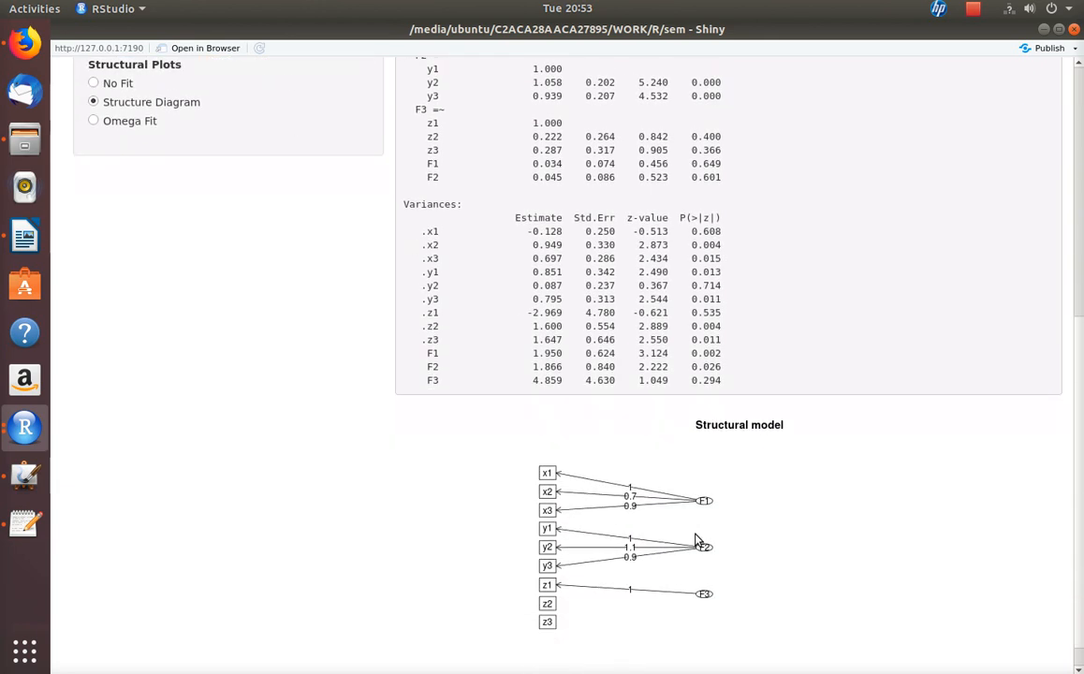
{"action": "scroll", "coordinate": [662, 539], "scroll_direction": "up", "scroll_amount": 3}
{"action": "scroll", "coordinate": [662, 539], "scroll_direction": "up", "scroll_amount": 1}
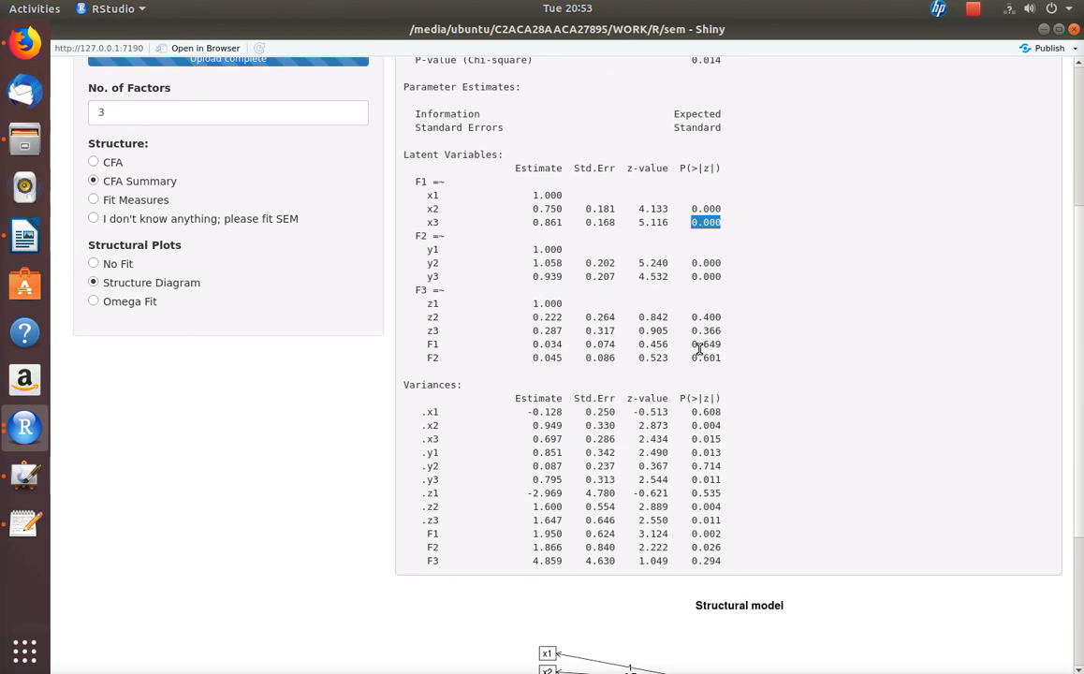
{"action": "left_click_drag", "start_coordinate": [686, 358], "coordinate": [734, 365]}
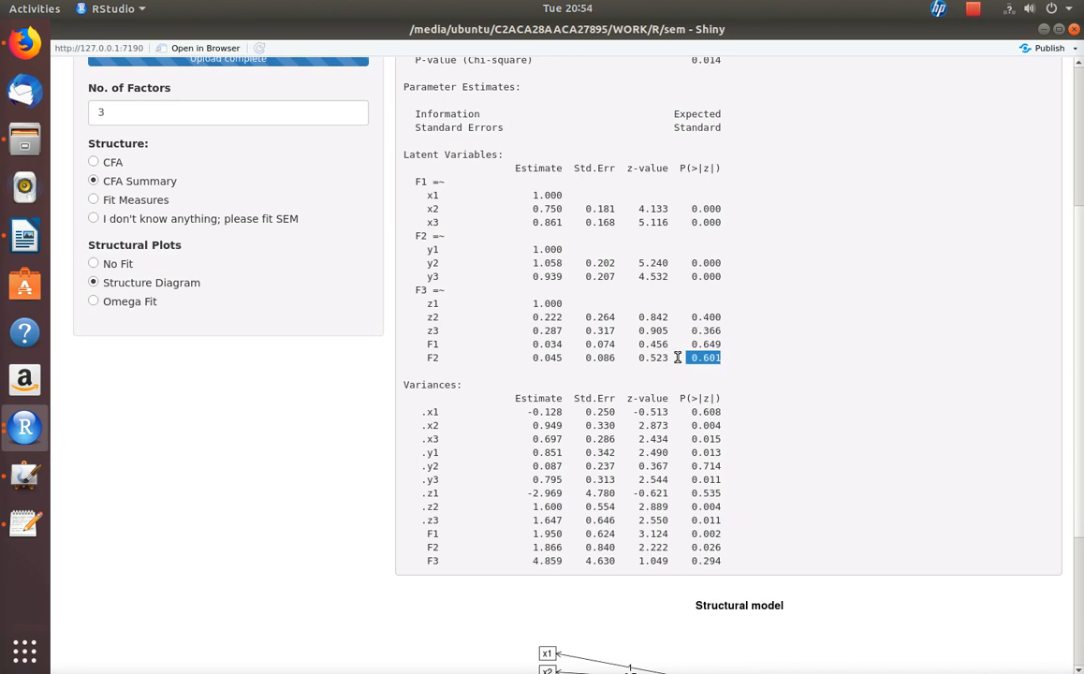
{"action": "left_click_drag", "start_coordinate": [410, 291], "coordinate": [450, 319]}
{"action": "left_click", "coordinate": [425, 331]}
{"action": "double_click", "coordinate": [426, 330]}
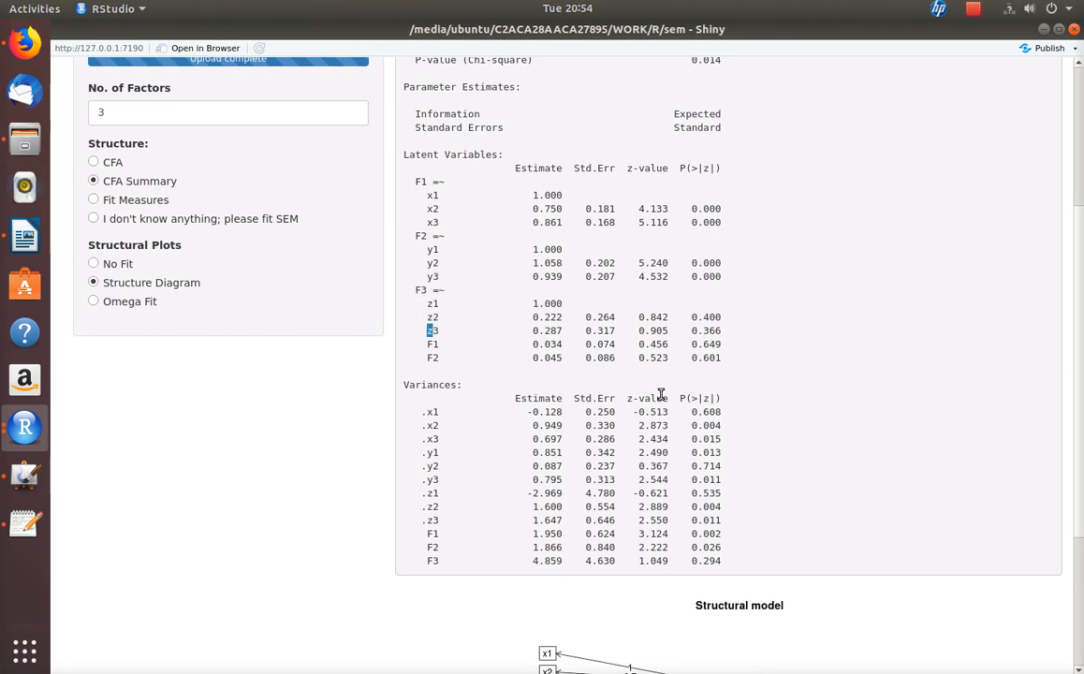
Step: Review the p-value of x3 under F1, the variances table and the structural diagram again in the CFA summary
{"action": "scroll", "coordinate": [599, 356], "scroll_direction": "up", "scroll_amount": 2}
{"action": "left_click_drag", "start_coordinate": [691, 312], "coordinate": [711, 313]}
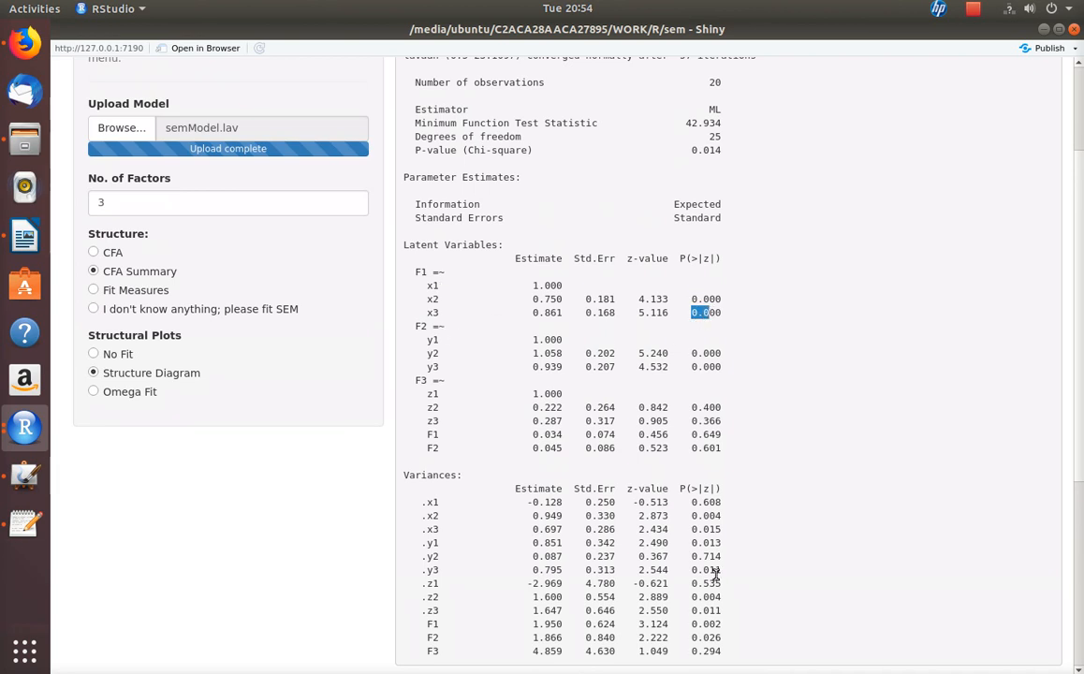
{"action": "scroll", "coordinate": [647, 519], "scroll_direction": "down", "scroll_amount": 3}
{"action": "scroll", "coordinate": [716, 574], "scroll_direction": "up", "scroll_amount": 4}
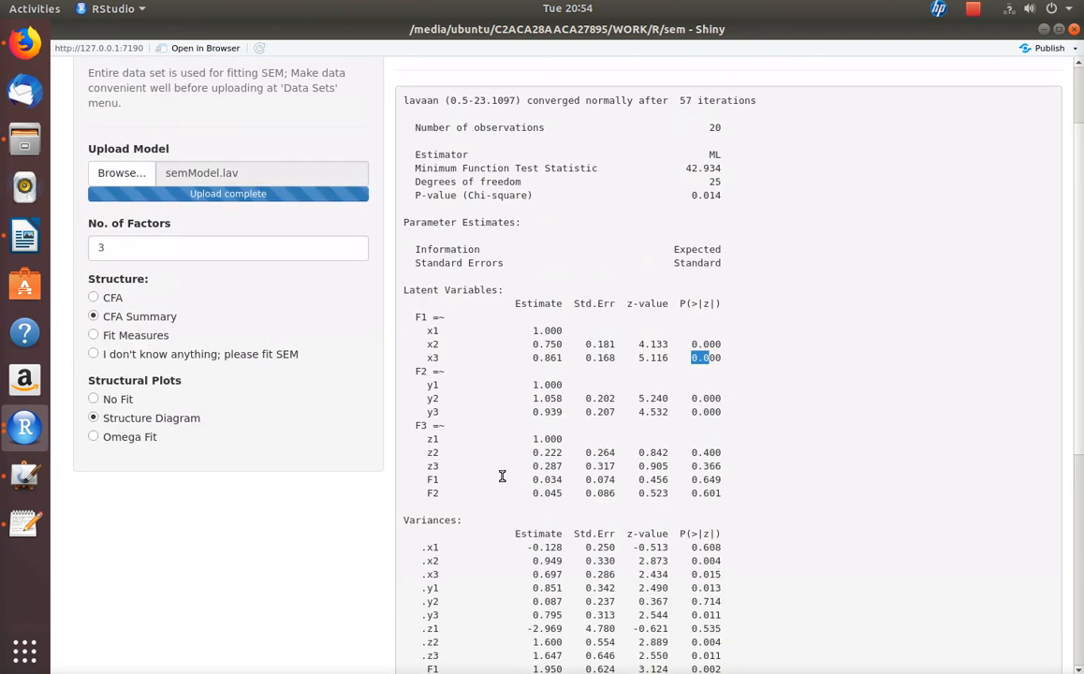
{"action": "scroll", "coordinate": [504, 476], "scroll_direction": "up", "scroll_amount": 2}
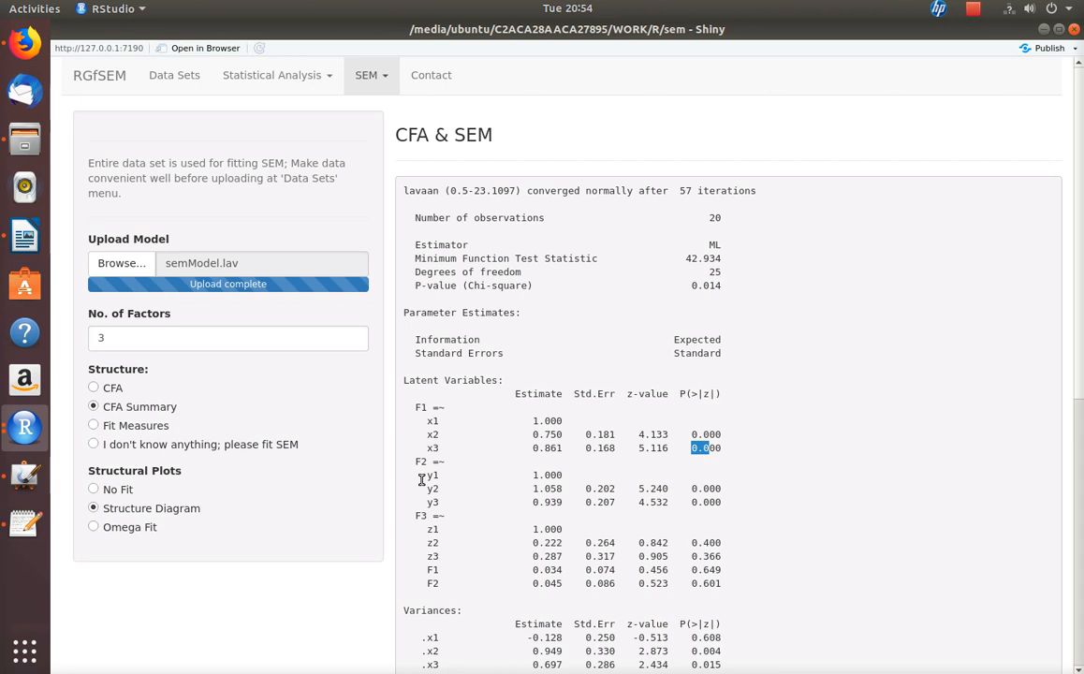
{"action": "scroll", "coordinate": [421, 480], "scroll_direction": "down", "scroll_amount": 5}
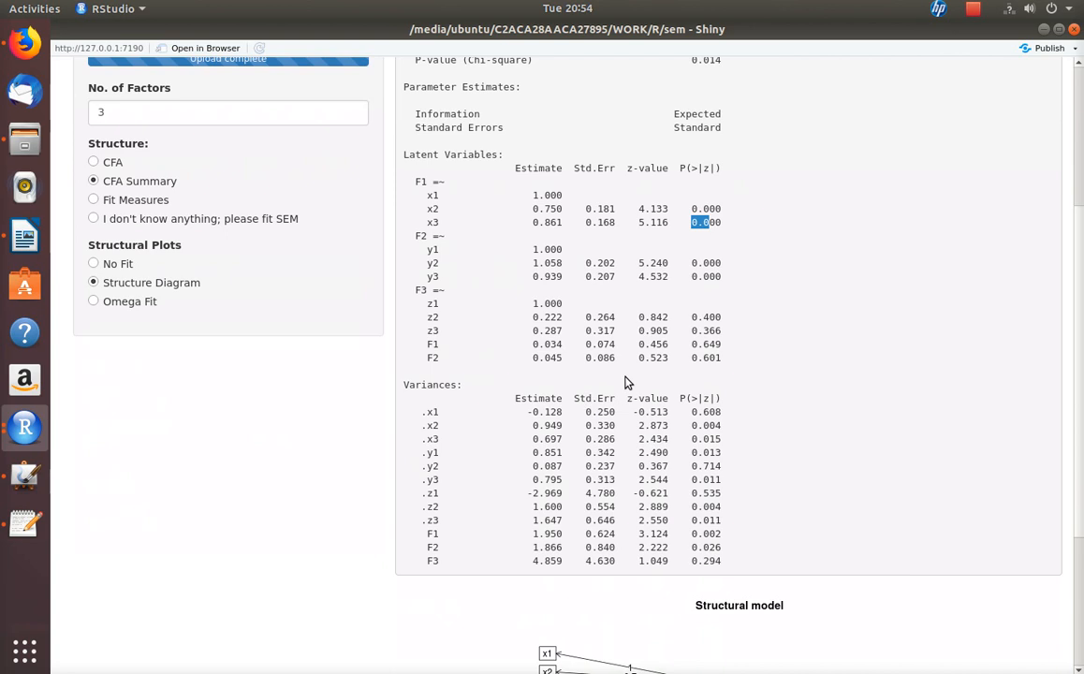
{"action": "scroll", "coordinate": [624, 415], "scroll_direction": "down", "scroll_amount": 5}
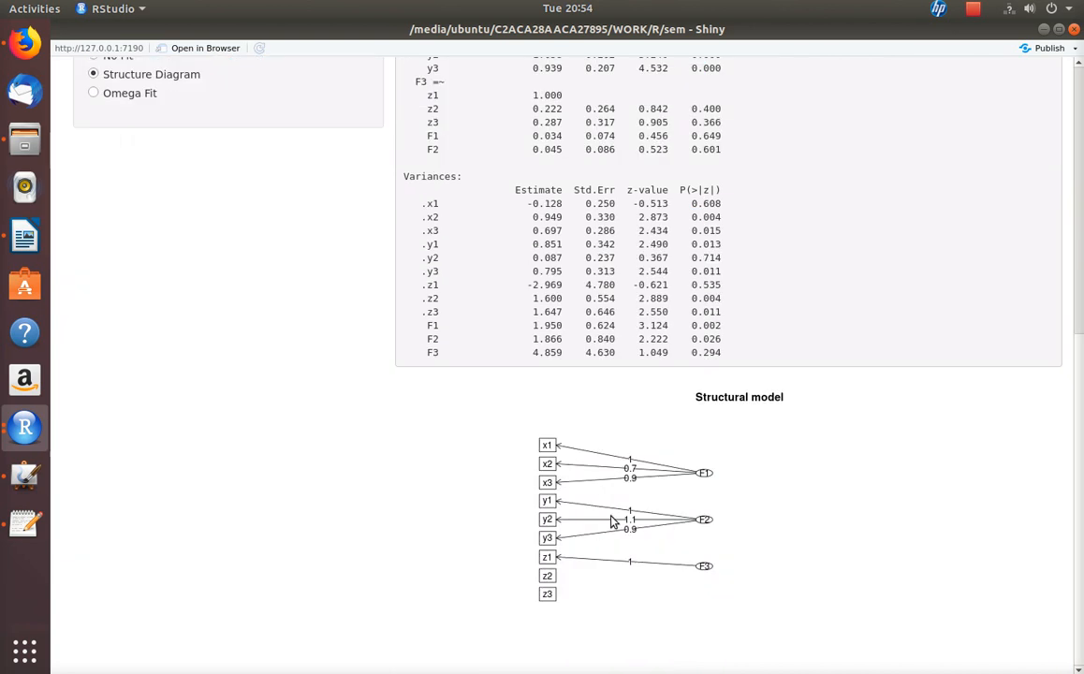
{"action": "scroll", "coordinate": [284, 482], "scroll_direction": "up", "scroll_amount": 5}
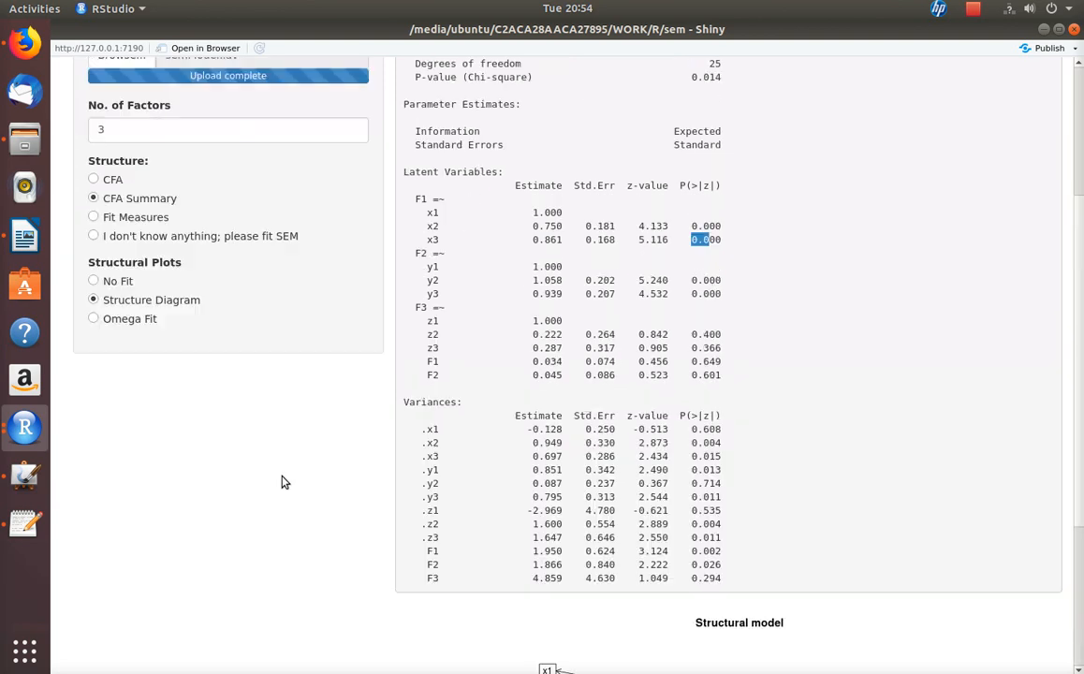
{"action": "scroll", "coordinate": [283, 482], "scroll_direction": "up", "scroll_amount": 4}
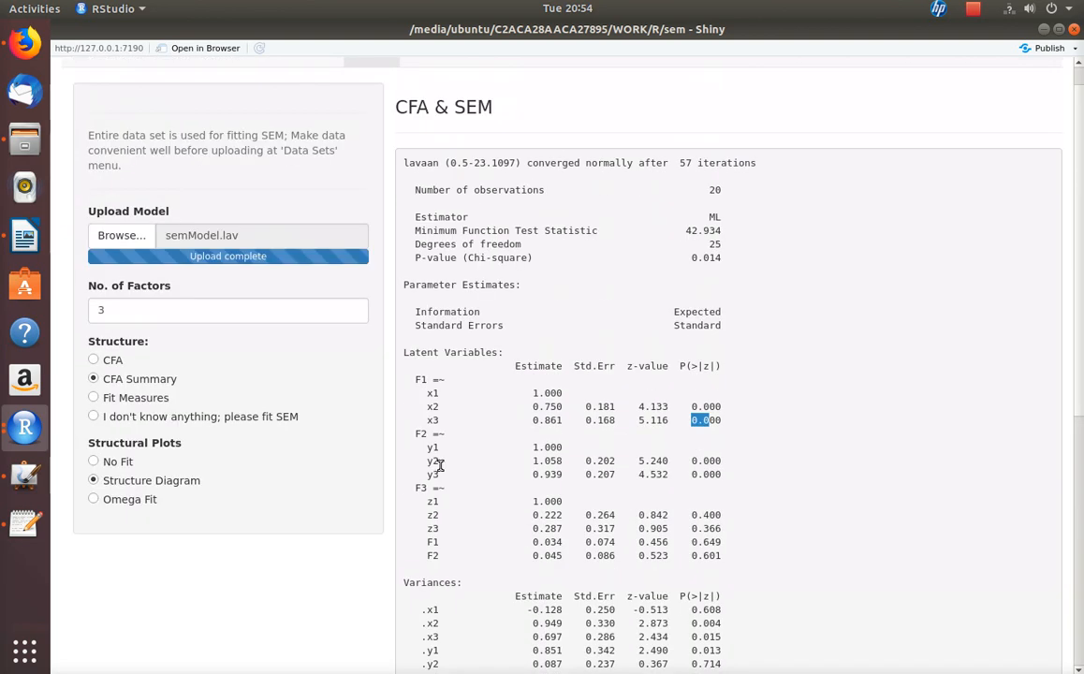
Step: Display the Fit Measures output and look through the whole list of fit indices
{"action": "left_click", "coordinate": [94, 398]}
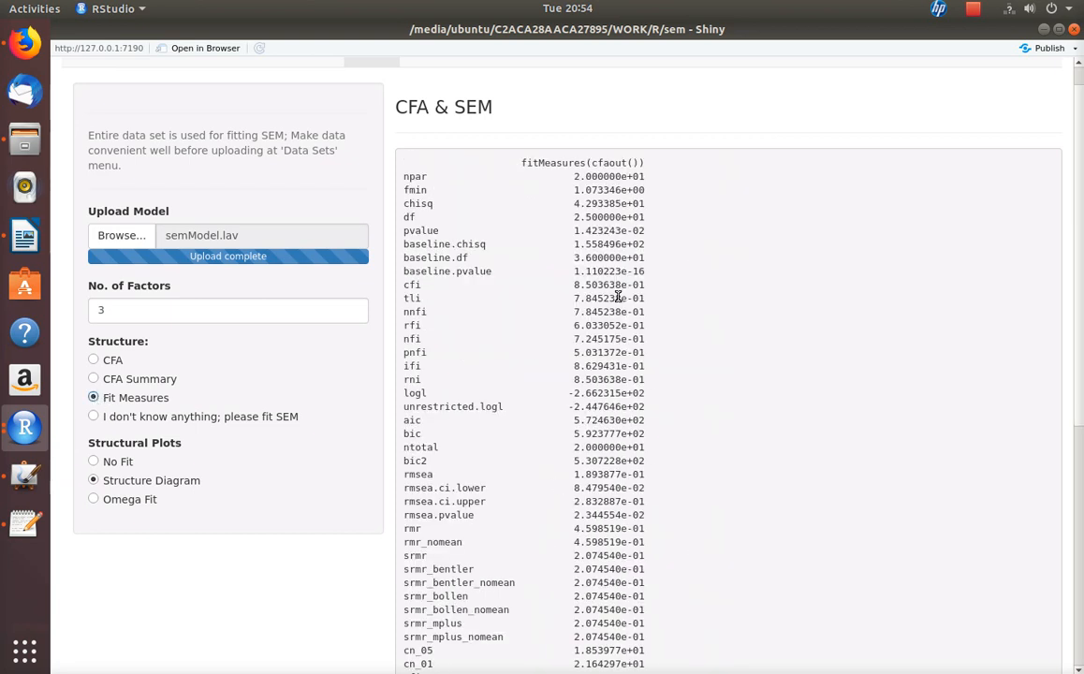
{"action": "scroll", "coordinate": [544, 390], "scroll_direction": "down", "scroll_amount": 5}
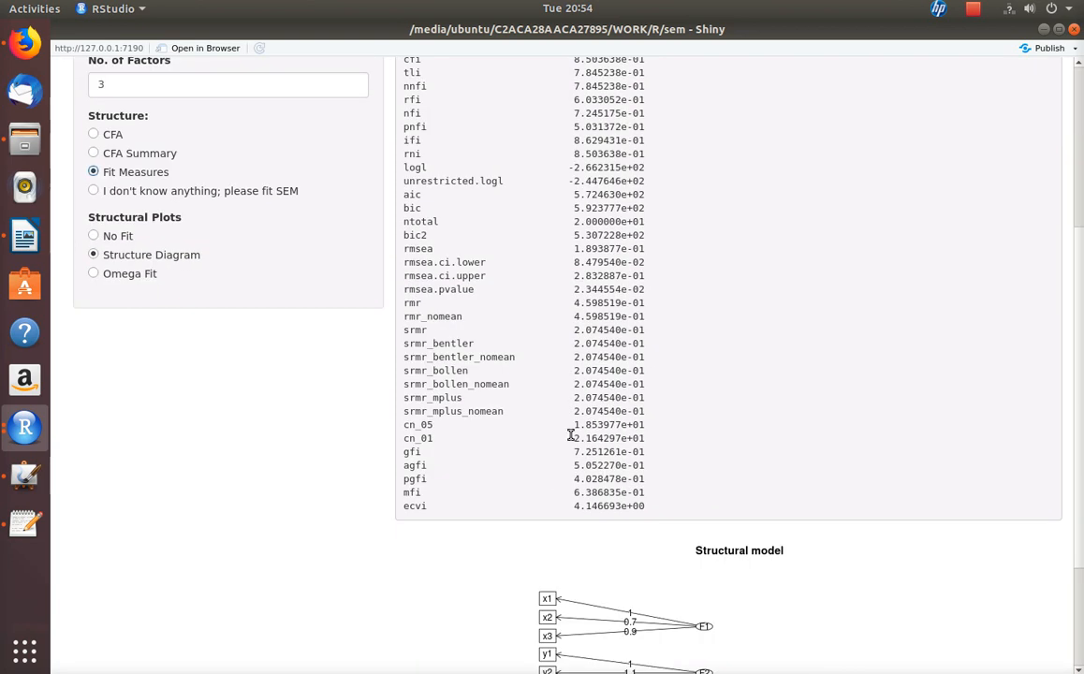
{"action": "scroll", "coordinate": [538, 439], "scroll_direction": "up", "scroll_amount": 4}
{"action": "left_click_drag", "start_coordinate": [573, 127], "coordinate": [553, 155]}
{"action": "left_click", "coordinate": [582, 198]}
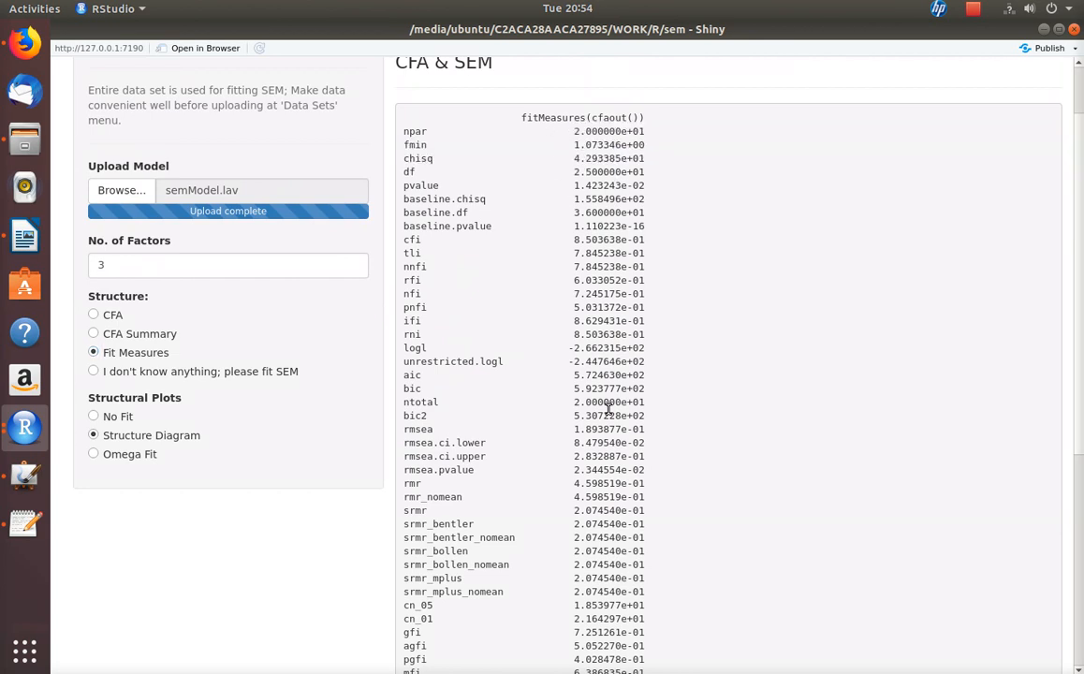
{"action": "scroll", "coordinate": [604, 412], "scroll_direction": "down", "scroll_amount": 4}
{"action": "scroll", "coordinate": [604, 438], "scroll_direction": "up", "scroll_amount": 3}
{"action": "scroll", "coordinate": [604, 438], "scroll_direction": "up", "scroll_amount": 2}
Step: Locate the fmin, chisq, pvalue, cfi through nfi and gfi entries in the fit measures list
{"action": "double_click", "coordinate": [409, 203]}
{"action": "double_click", "coordinate": [417, 190]}
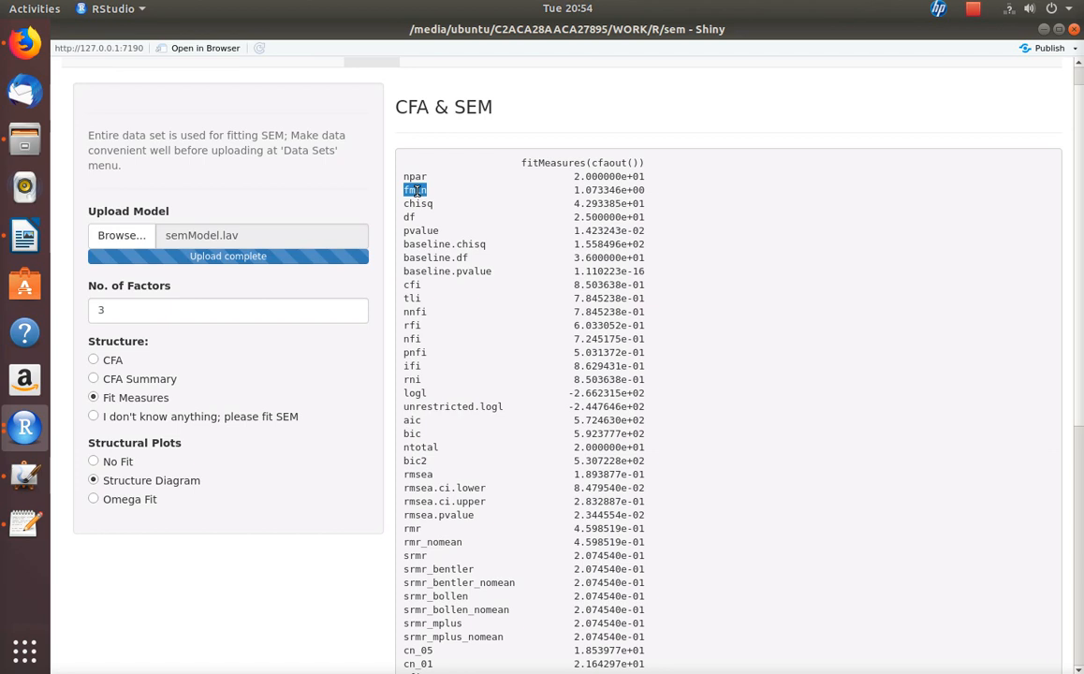
{"action": "left_click_drag", "start_coordinate": [451, 231], "coordinate": [409, 231]}
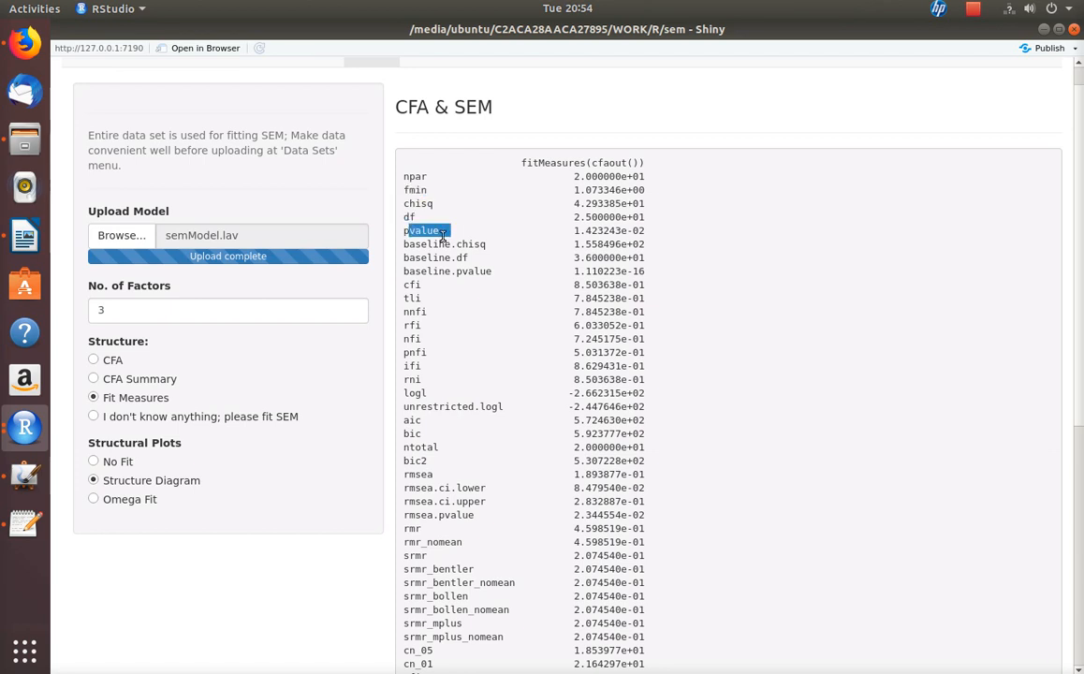
{"action": "left_click_drag", "start_coordinate": [404, 285], "coordinate": [438, 341]}
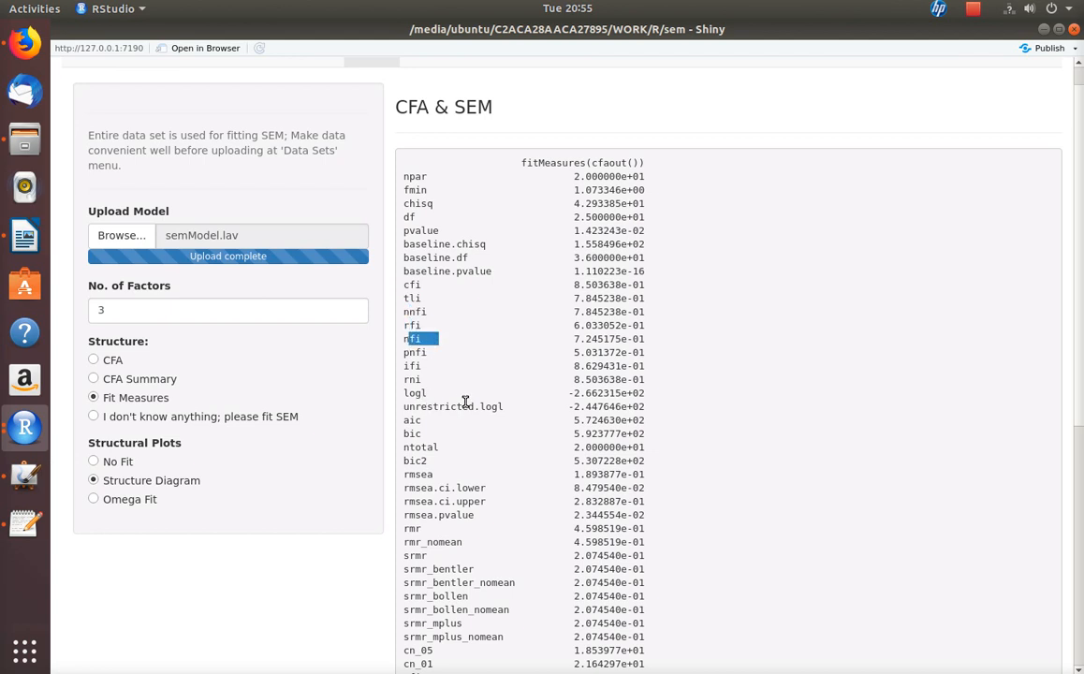
{"action": "scroll", "coordinate": [465, 401], "scroll_direction": "down", "scroll_amount": 1}
{"action": "scroll", "coordinate": [461, 401], "scroll_direction": "down", "scroll_amount": 4}
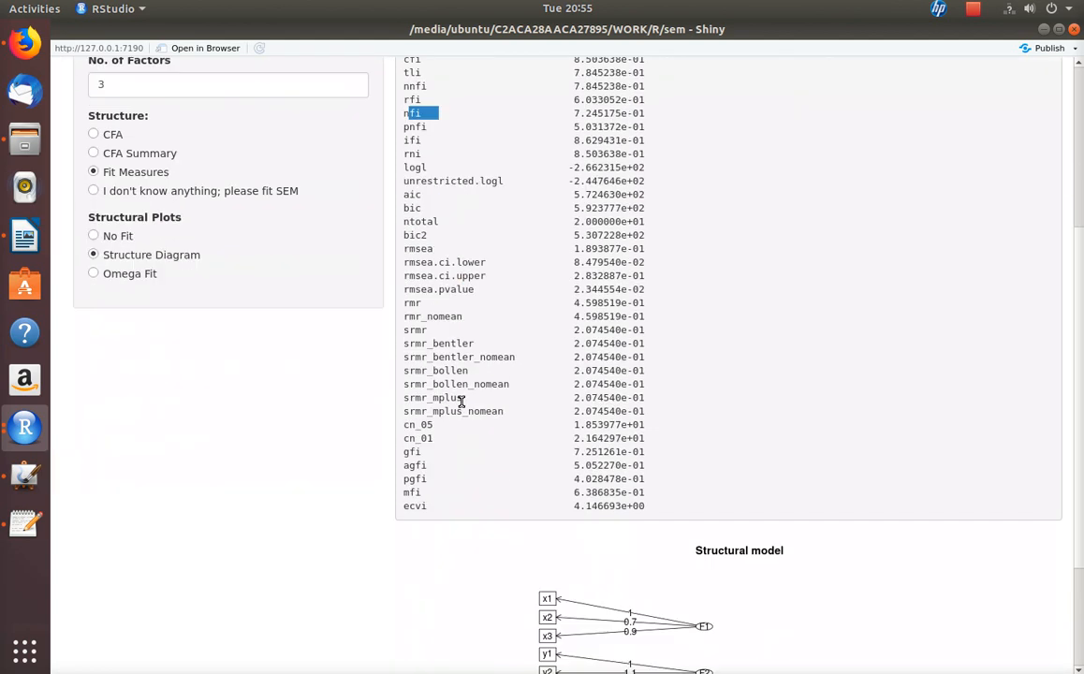
{"action": "left_click_drag", "start_coordinate": [403, 465], "coordinate": [423, 452]}
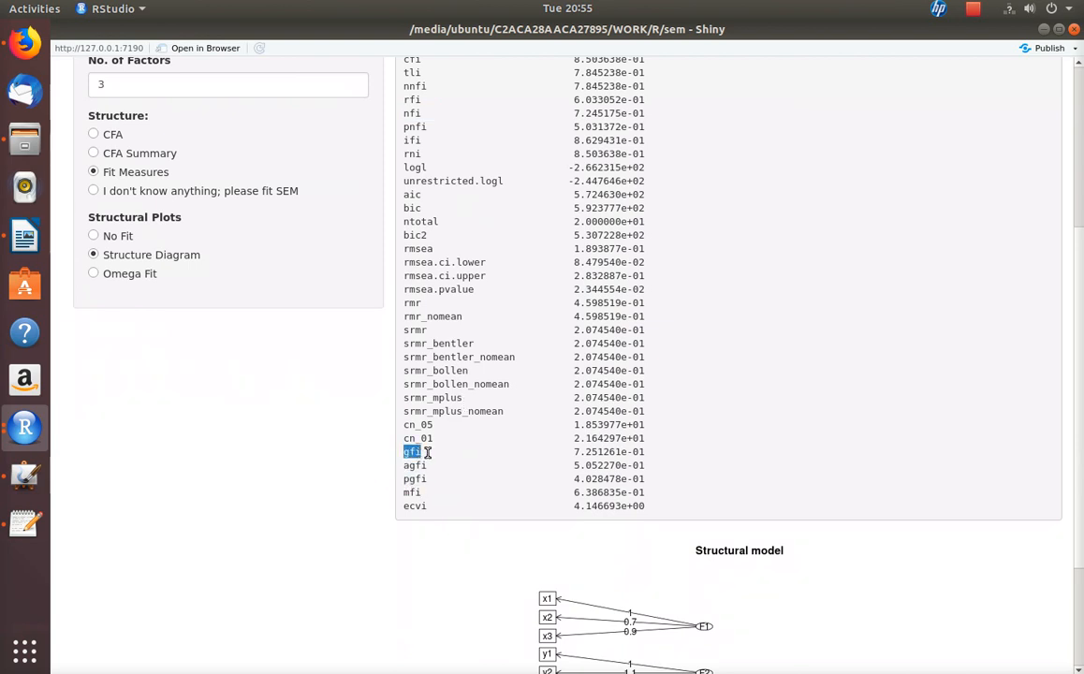
{"action": "scroll", "coordinate": [472, 484], "scroll_direction": "up", "scroll_amount": 6}
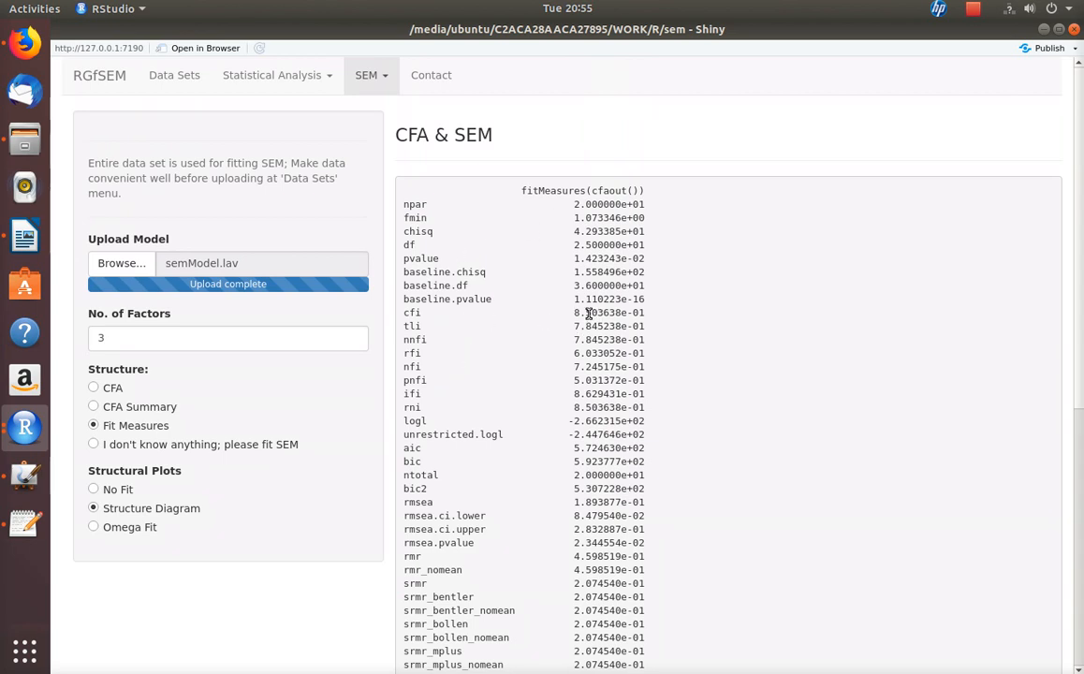
Step: Examine the cfi and tli values under the fitMeasures(cfaout()) heading
{"action": "left_click_drag", "start_coordinate": [627, 315], "coordinate": [651, 314]}
{"action": "left_click_drag", "start_coordinate": [573, 326], "coordinate": [626, 328]}
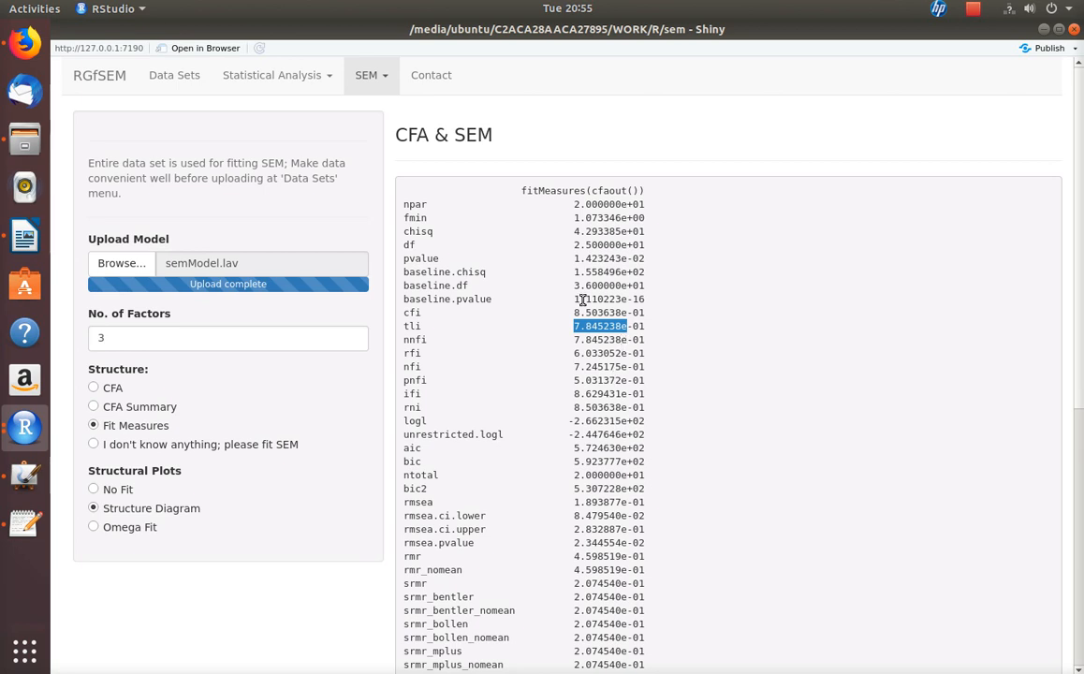
{"action": "left_click_drag", "start_coordinate": [581, 306], "coordinate": [624, 316]}
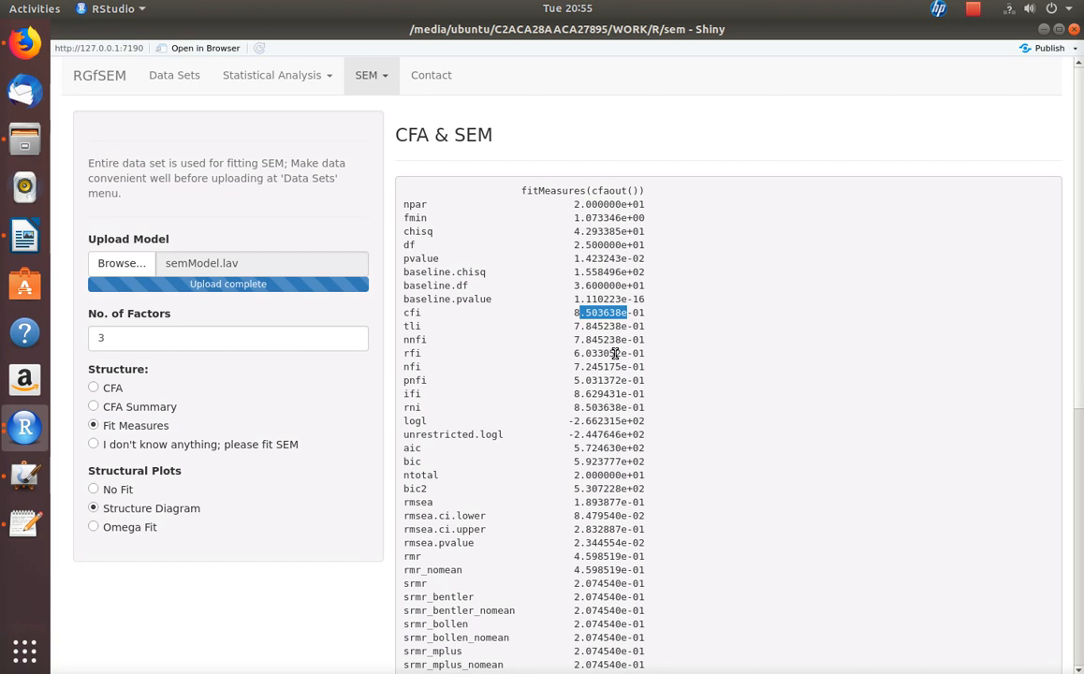
{"action": "left_click_drag", "start_coordinate": [574, 314], "coordinate": [627, 316]}
{"action": "left_click_drag", "start_coordinate": [522, 190], "coordinate": [646, 191]}
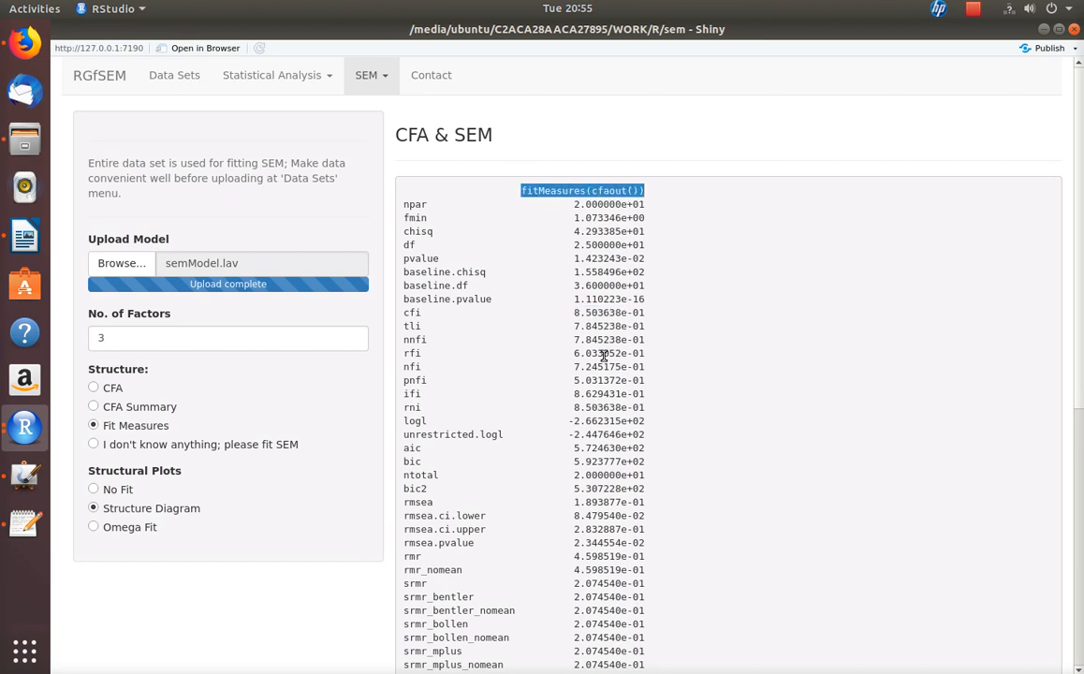
{"action": "left_click_drag", "start_coordinate": [574, 315], "coordinate": [644, 316]}
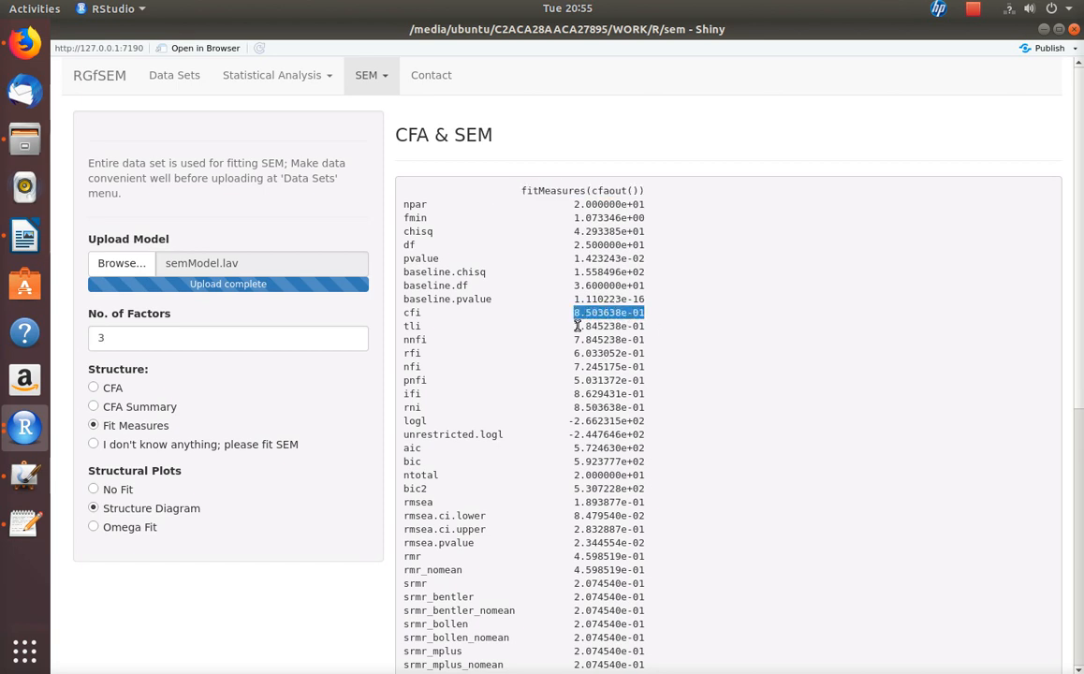
{"action": "left_click_drag", "start_coordinate": [575, 327], "coordinate": [644, 327]}
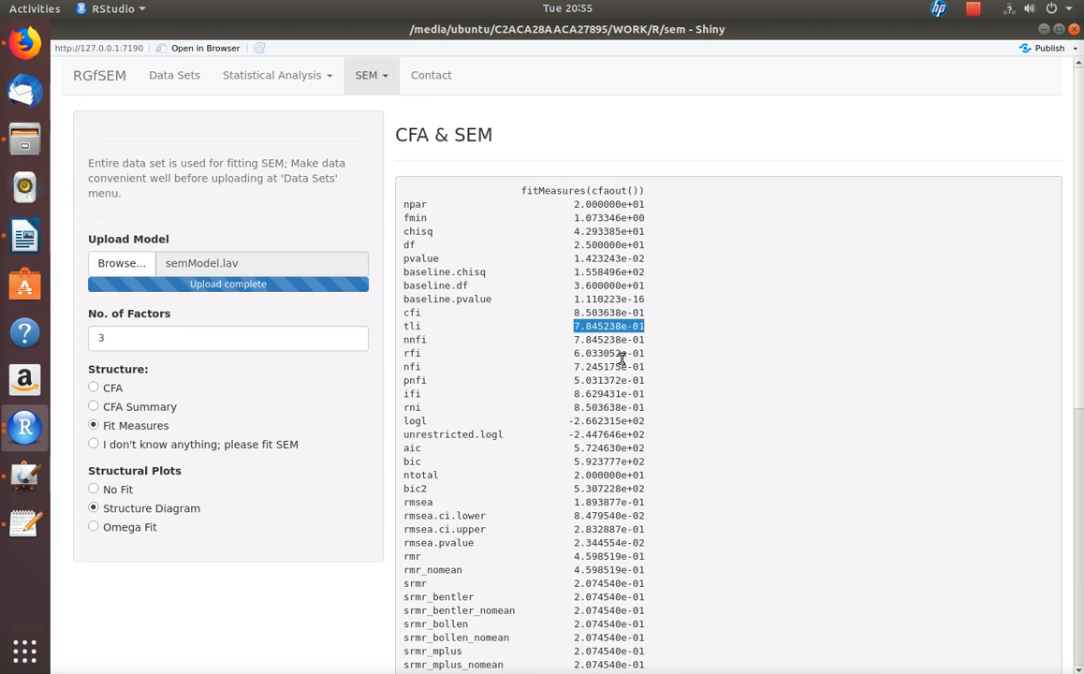
{"action": "left_click_drag", "start_coordinate": [520, 191], "coordinate": [584, 193]}
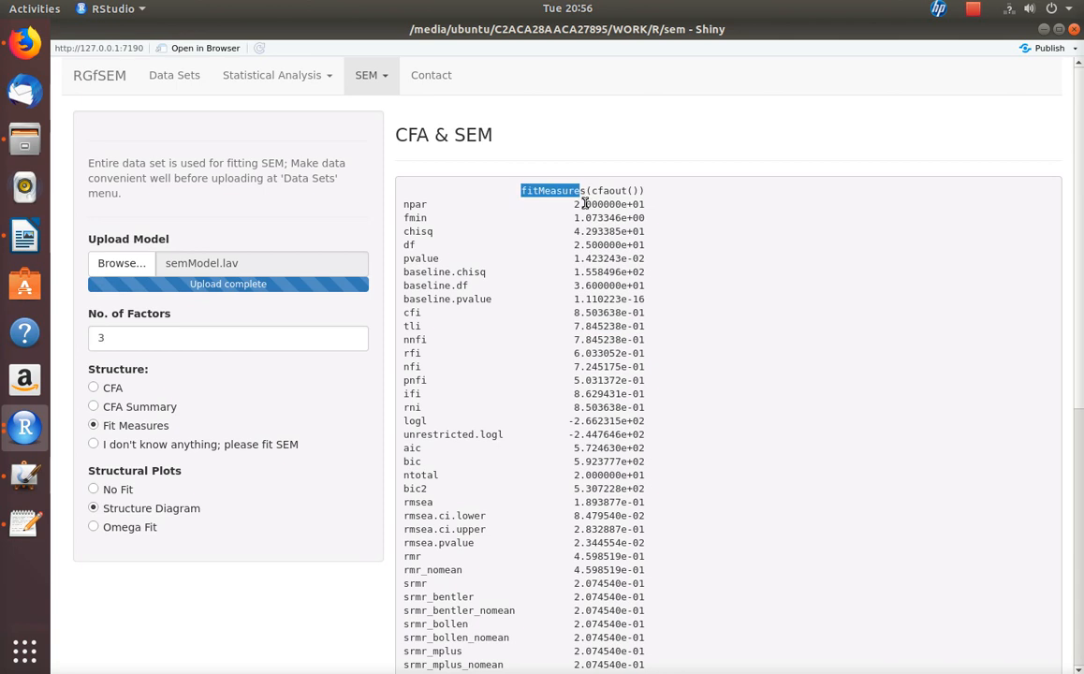
Step: Examine the bic entry and the remaining indices down to ecvi in the fit measures list
{"action": "scroll", "coordinate": [562, 473], "scroll_direction": "down", "scroll_amount": 2}
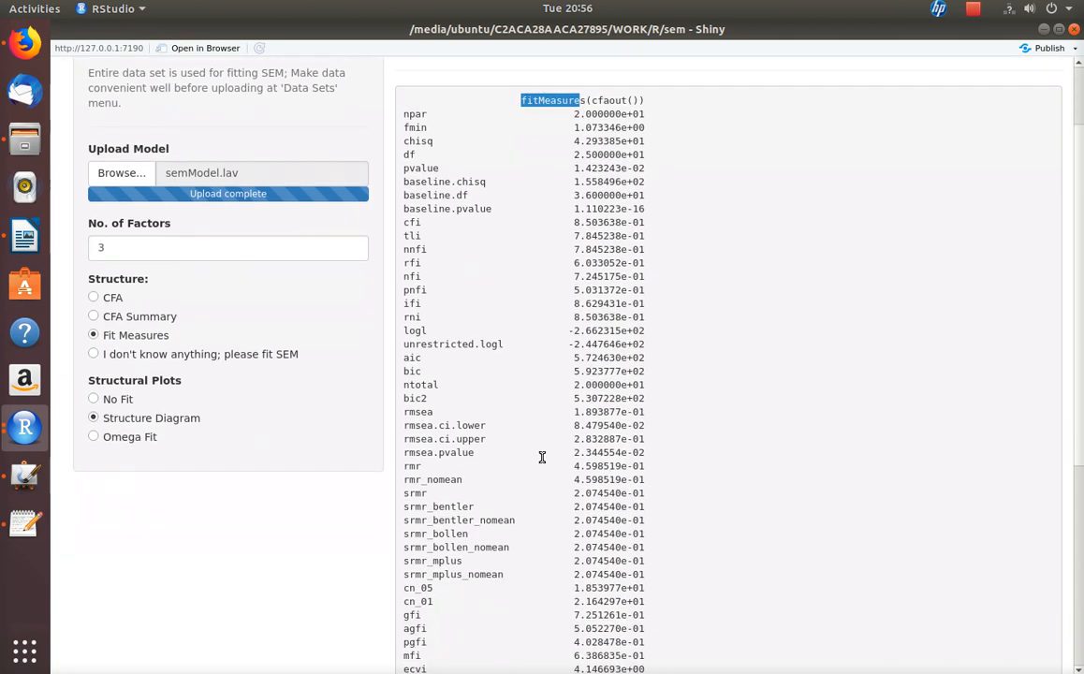
{"action": "scroll", "coordinate": [510, 398], "scroll_direction": "down", "scroll_amount": 1}
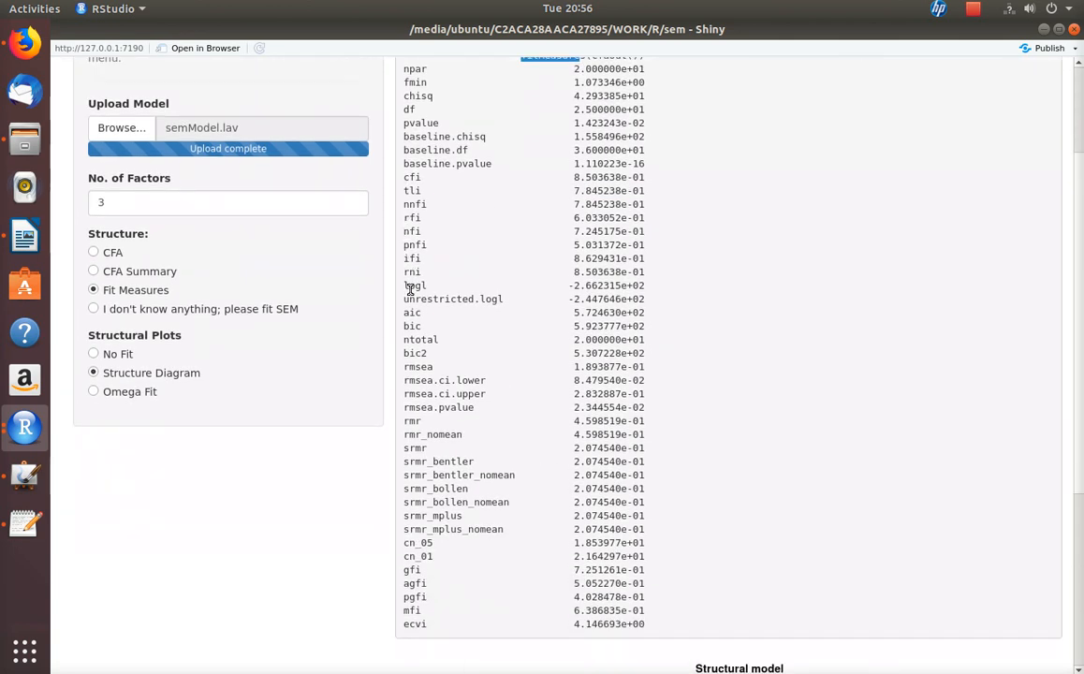
{"action": "left_click_drag", "start_coordinate": [409, 325], "coordinate": [438, 327]}
{"action": "scroll", "coordinate": [521, 474], "scroll_direction": "down", "scroll_amount": 4}
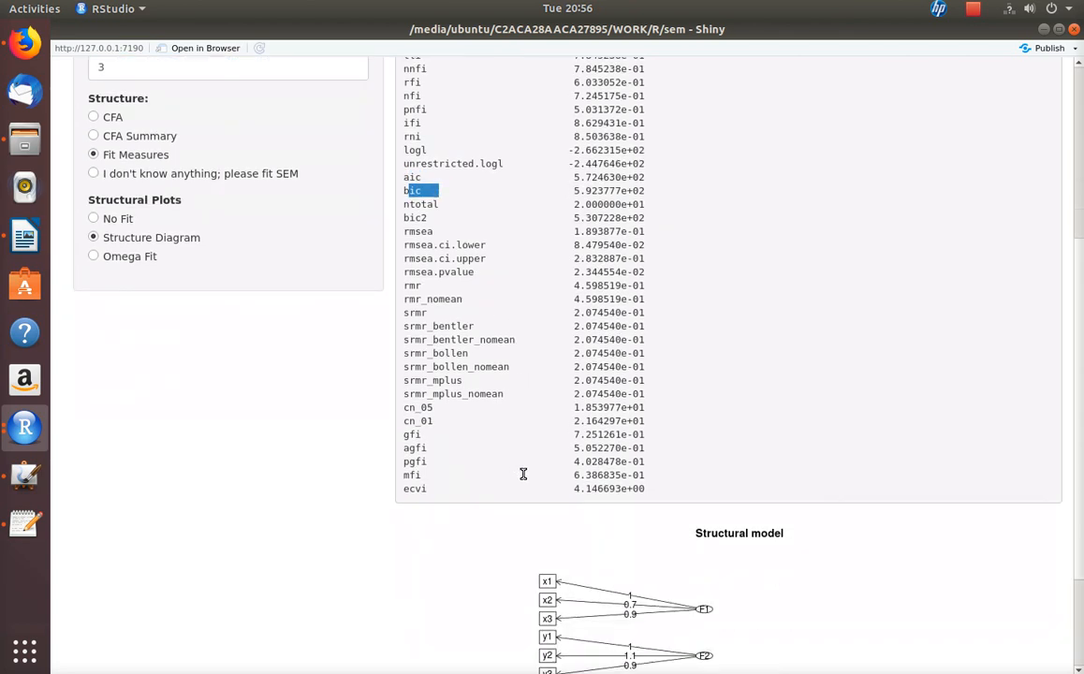
{"action": "scroll", "coordinate": [522, 474], "scroll_direction": "up", "scroll_amount": 7}
{"action": "scroll", "coordinate": [523, 474], "scroll_direction": "down", "scroll_amount": 3}
{"action": "scroll", "coordinate": [498, 450], "scroll_direction": "up", "scroll_amount": 4}
Step: Recheck the basic CFA output and return to Fit Measures to review the full list of indices
{"action": "left_click", "coordinate": [112, 387]}
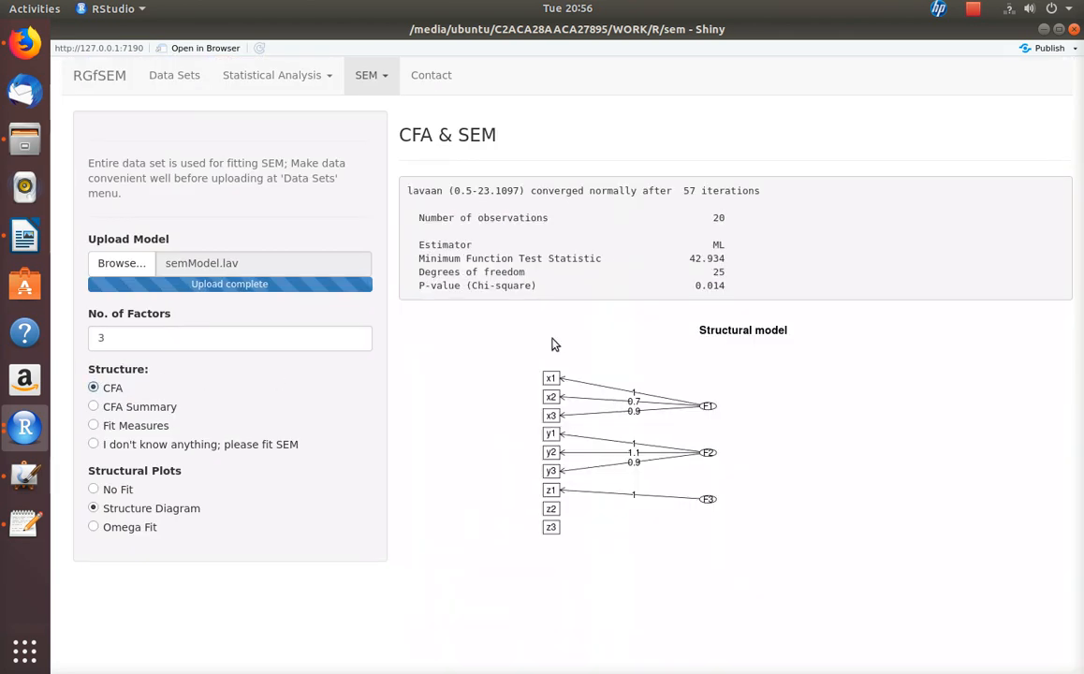
{"action": "left_click", "coordinate": [97, 425]}
{"action": "scroll", "coordinate": [661, 467], "scroll_direction": "down", "scroll_amount": 8}
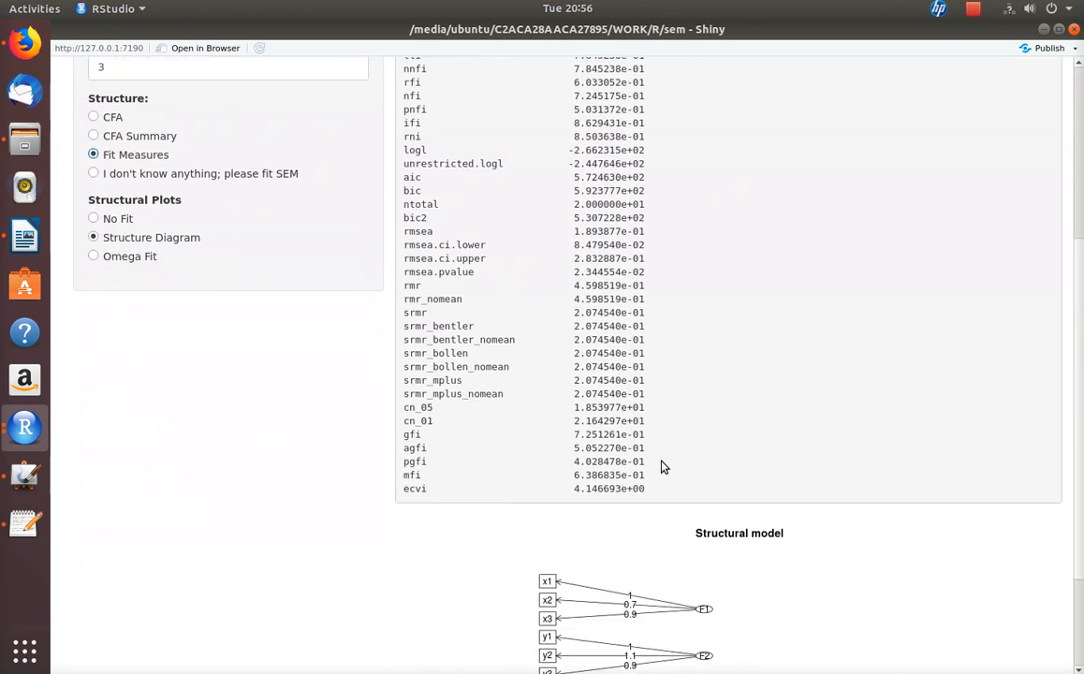
{"action": "scroll", "coordinate": [661, 467], "scroll_direction": "up", "scroll_amount": 6}
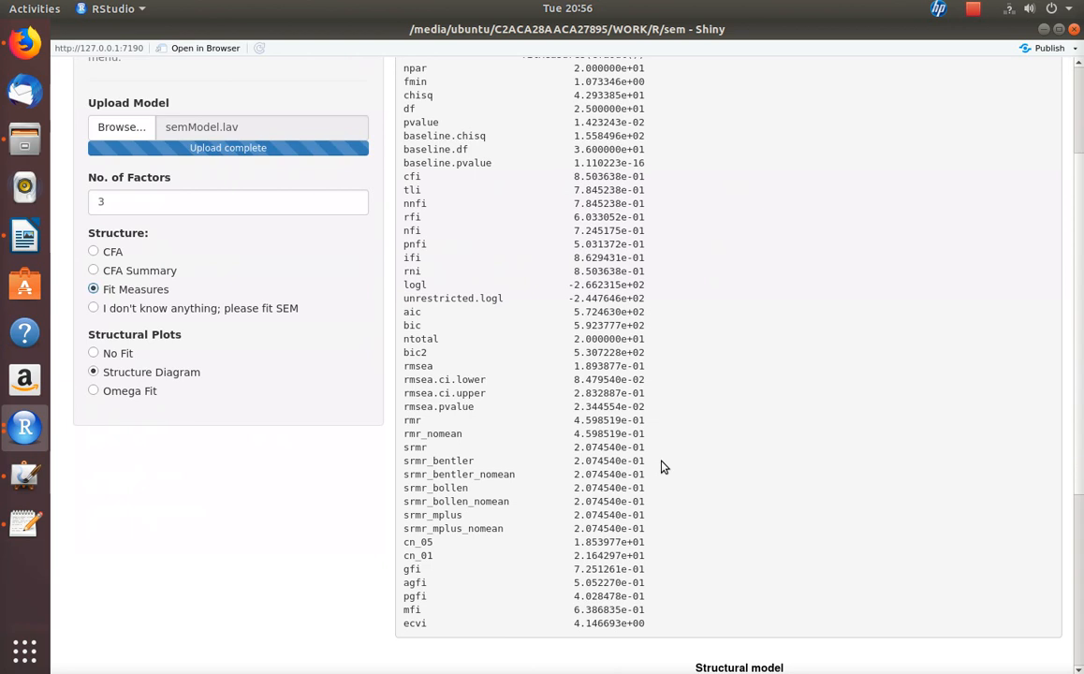
{"action": "scroll", "coordinate": [660, 467], "scroll_direction": "up", "scroll_amount": 2}
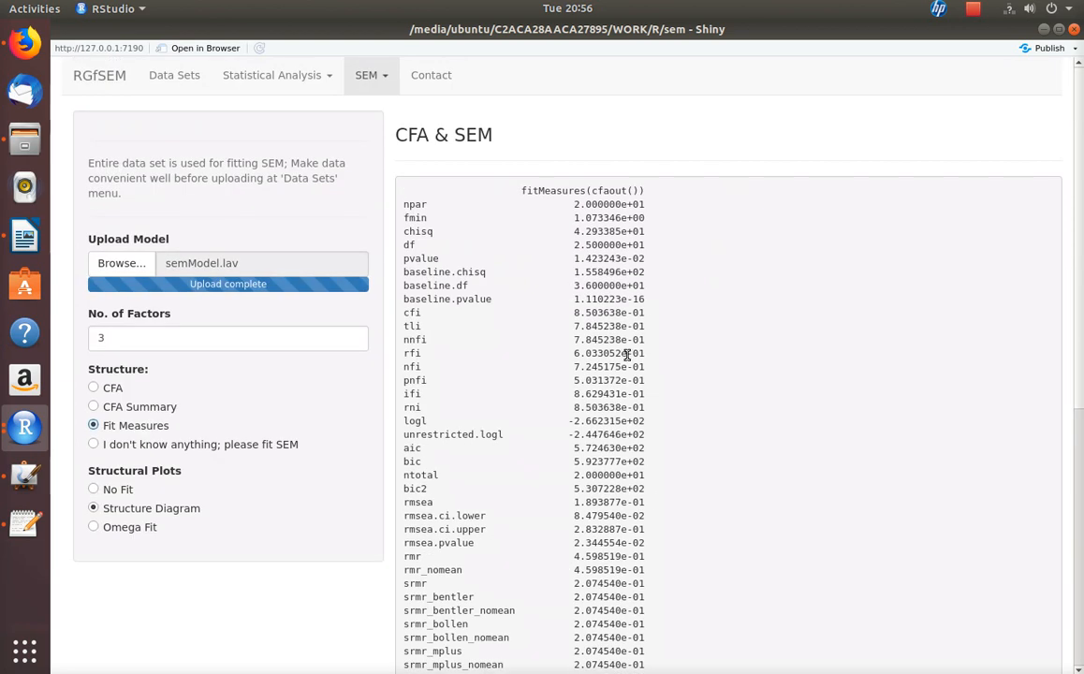